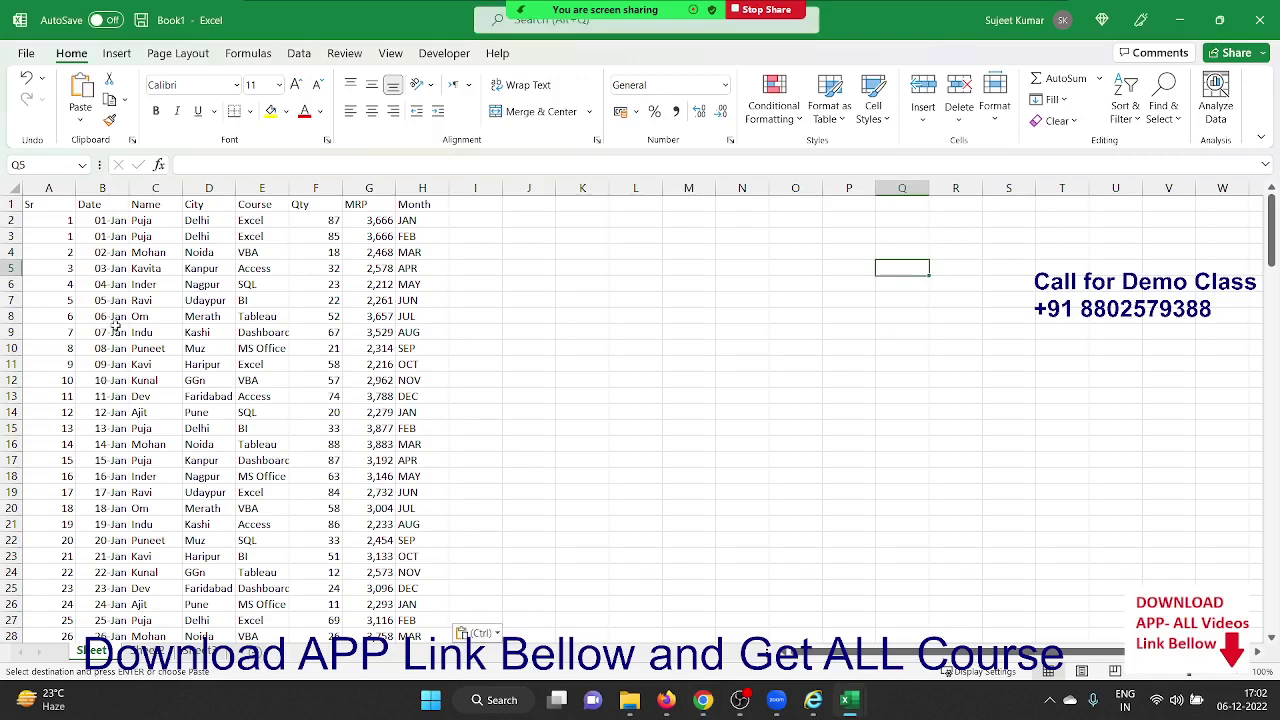
Step through the data's header row, from Sr and Date across to Qty.
{"action": "left_click", "coordinate": [50, 268]}
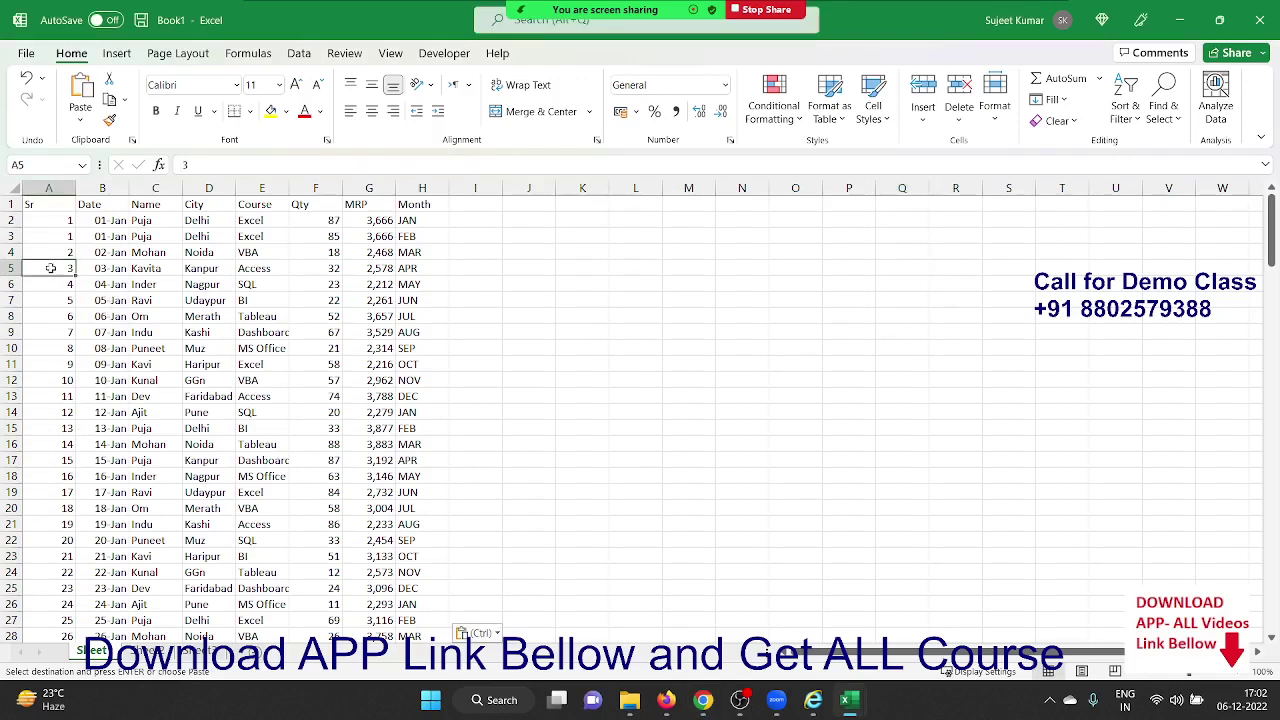
{"action": "key", "text": "Up"}
{"action": "key", "text": "Up"}
{"action": "key", "text": "Up"}
{"action": "key", "text": "Up"}
{"action": "key", "text": "Right"}
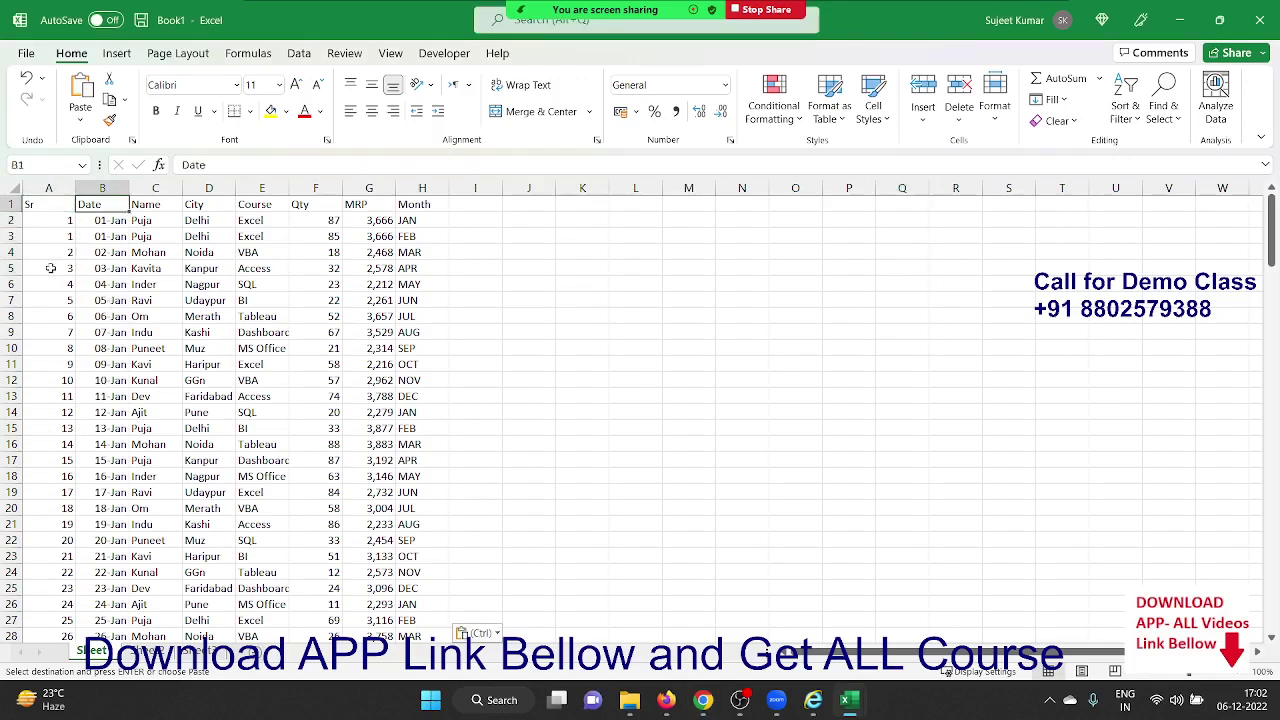
{"action": "key", "text": "Right"}
{"action": "key", "text": "Left"}
{"action": "key", "text": "Right"}
{"action": "key", "text": "Right"}
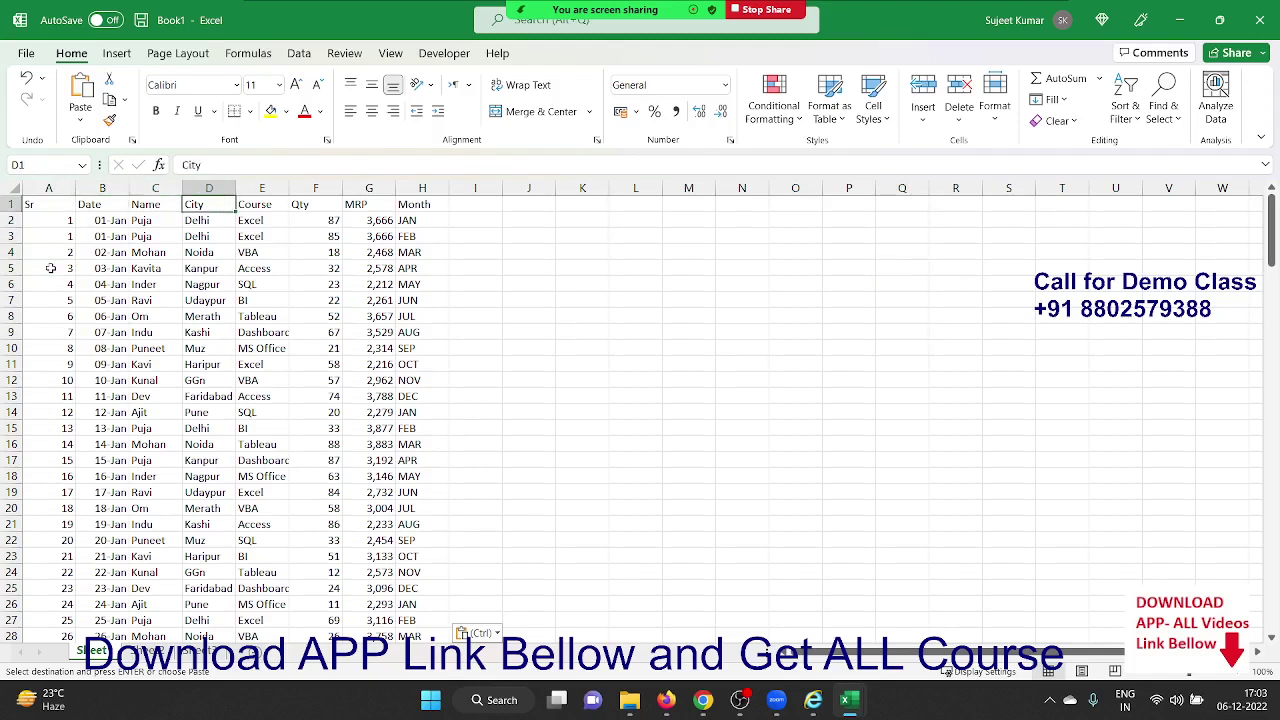
{"action": "key", "text": "Right"}
{"action": "key", "text": "Right"}
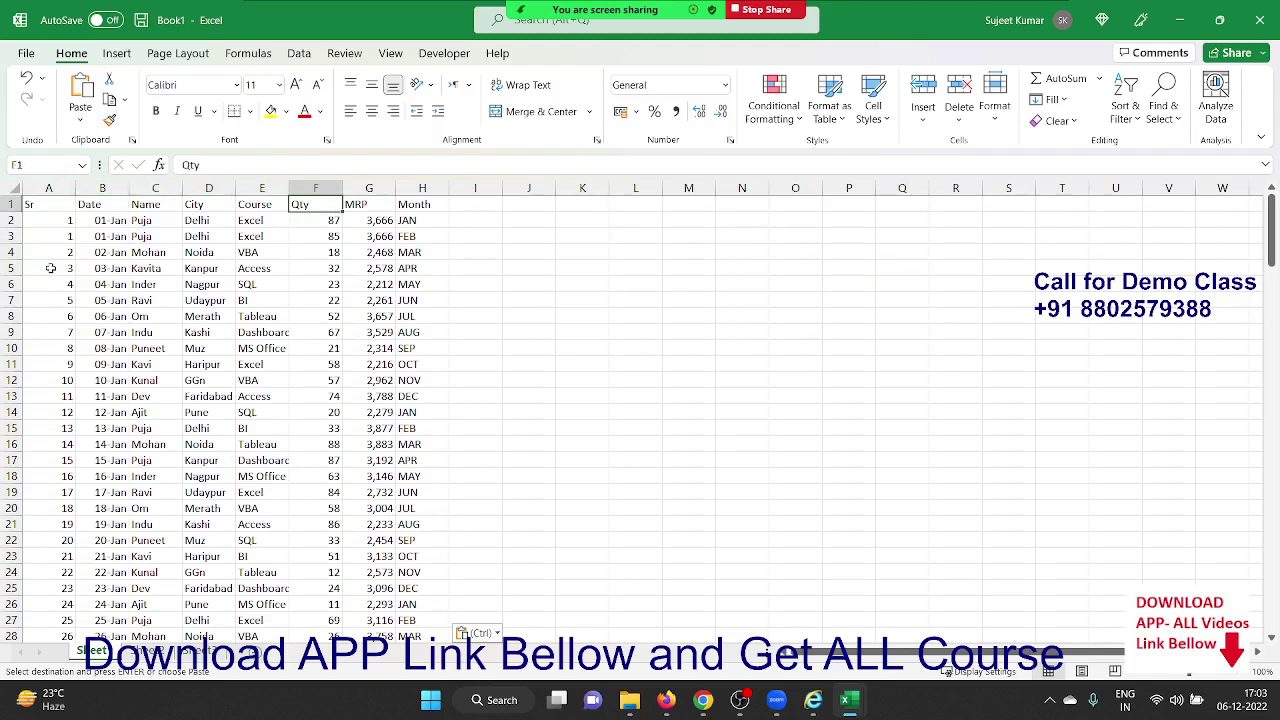
{"action": "key", "text": "Right"}
{"action": "key", "text": "Right"}
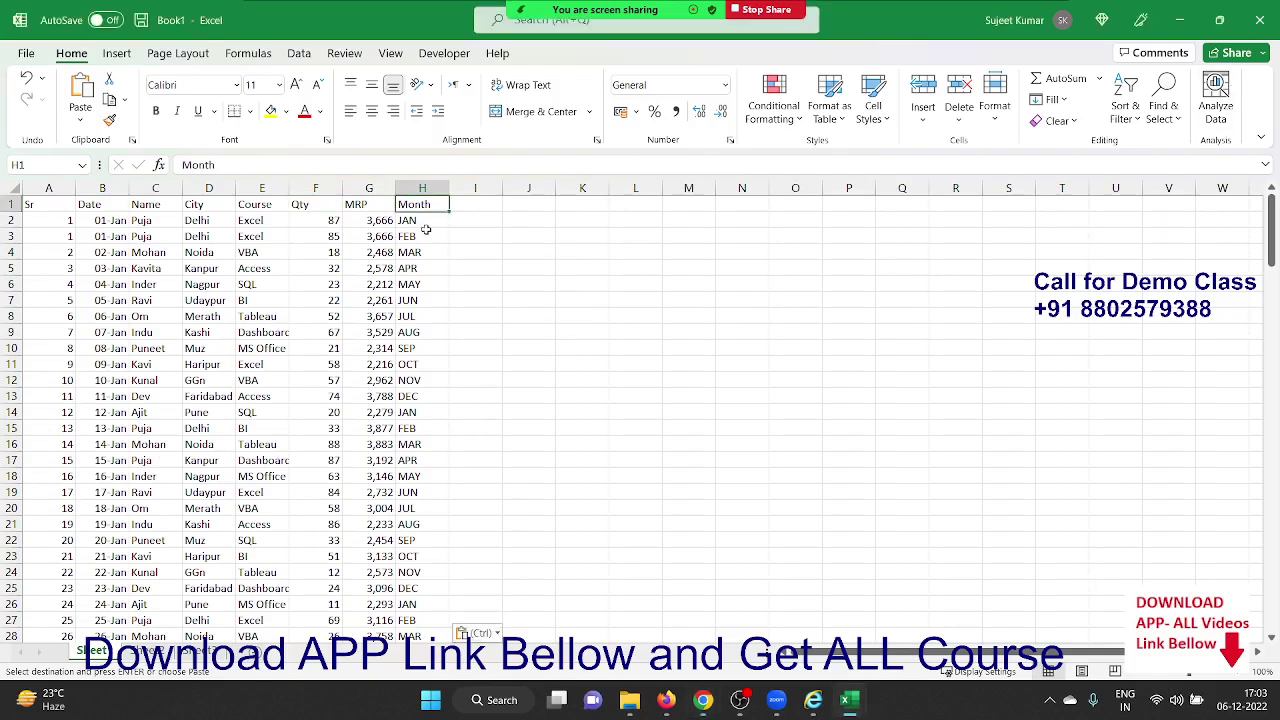
Select the whole sales table from A1 to H167.
{"action": "key", "text": "ctrl+Left"}
{"action": "key", "text": "ctrl+shift+Right"}
{"action": "key", "text": "ctrl+shift+Down"}
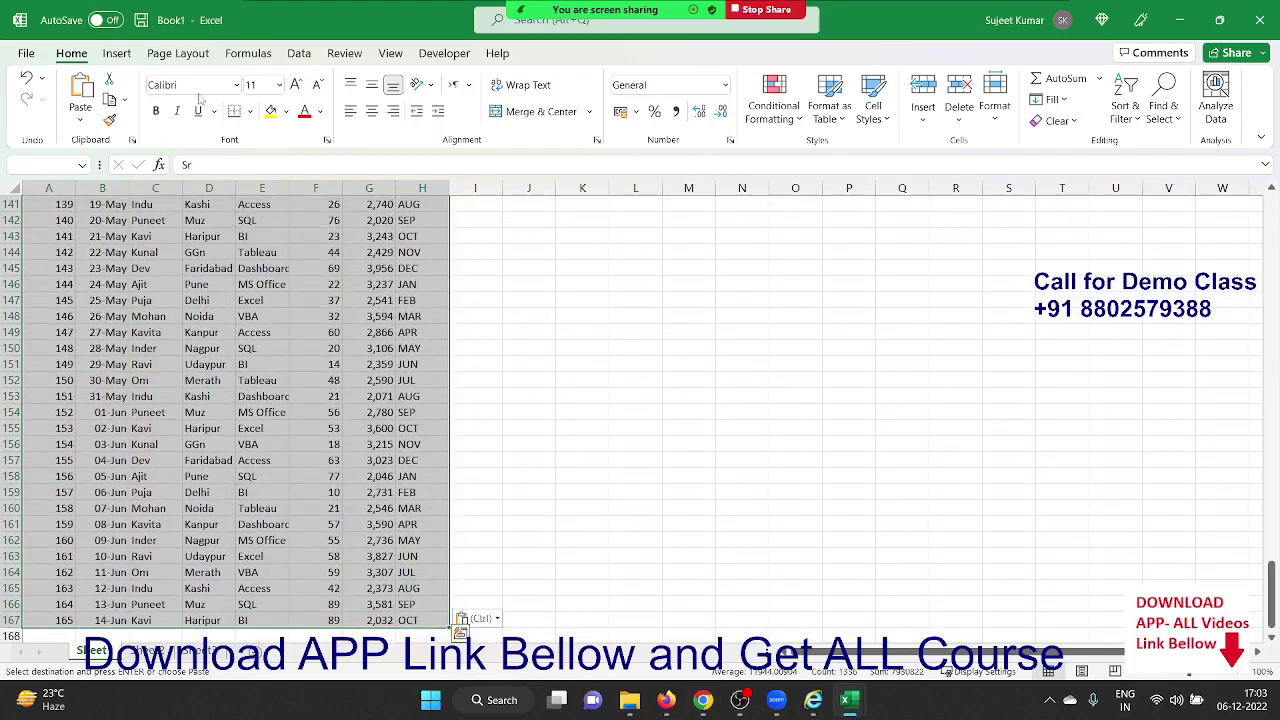
Insert a PivotTable from Sheet1!$A$1:$H$167 on a new worksheet.
{"action": "left_click", "coordinate": [108, 58]}
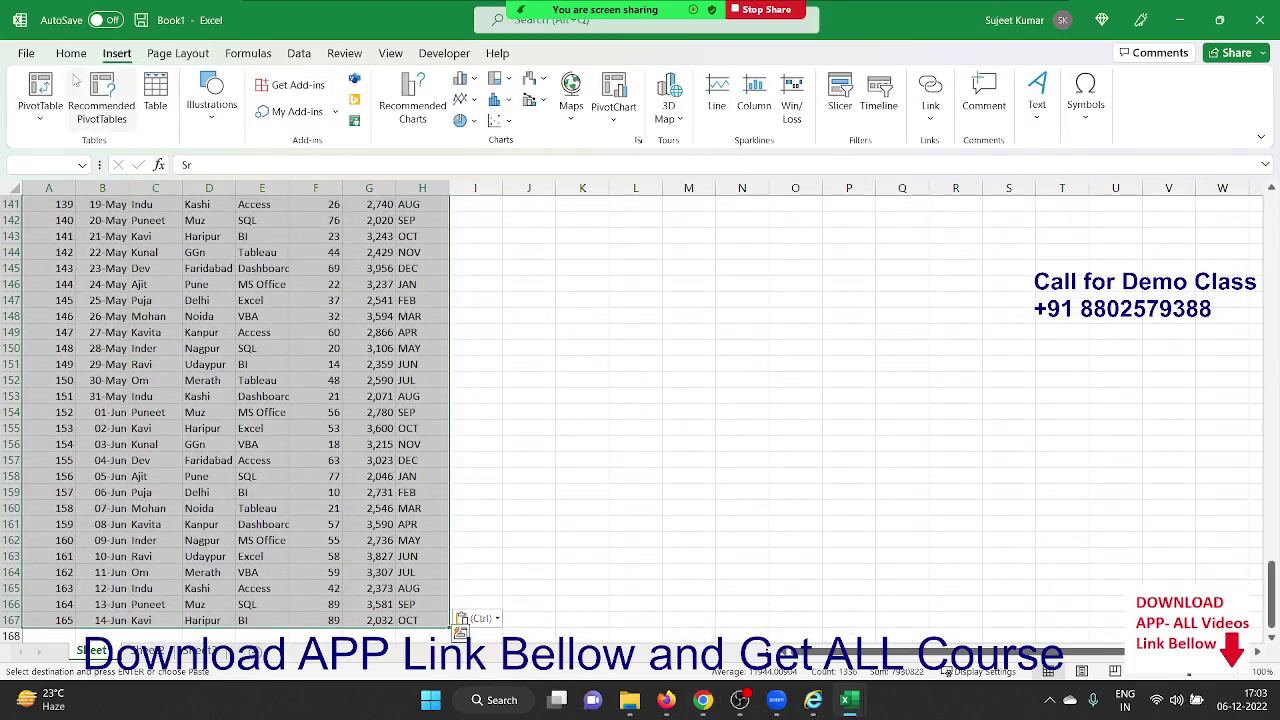
{"action": "left_click", "coordinate": [42, 88]}
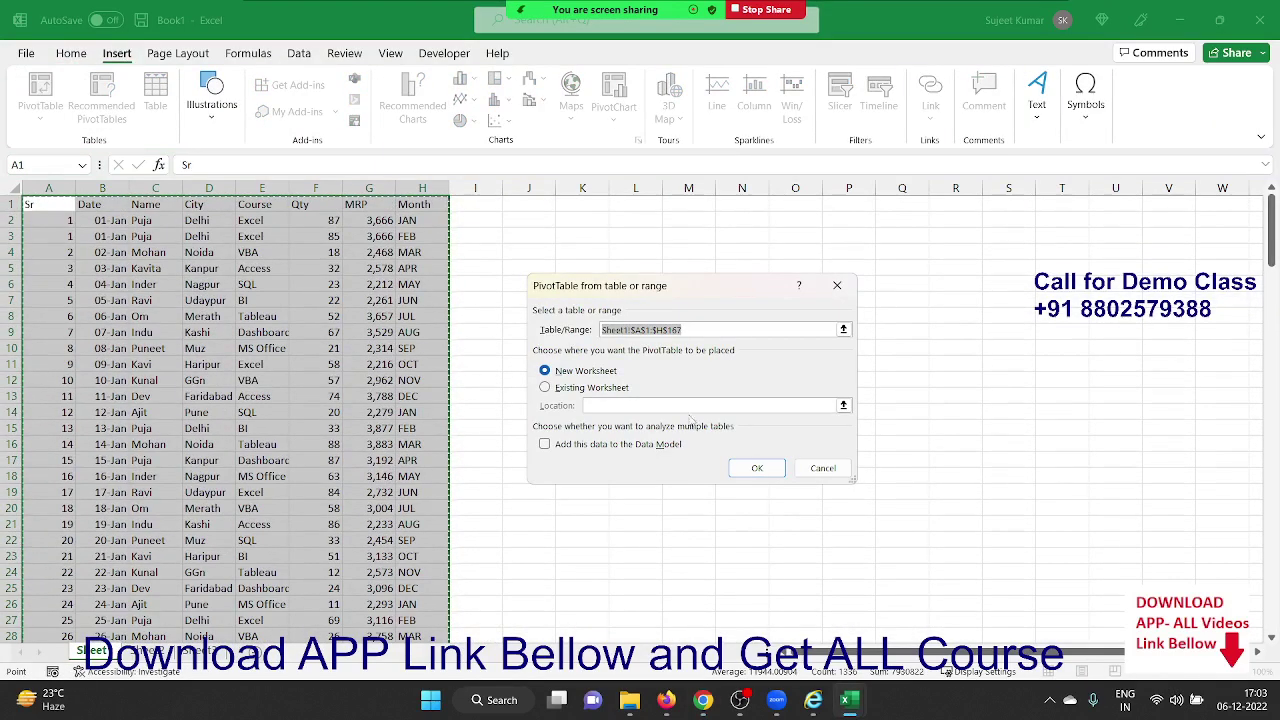
{"action": "left_click", "coordinate": [757, 466]}
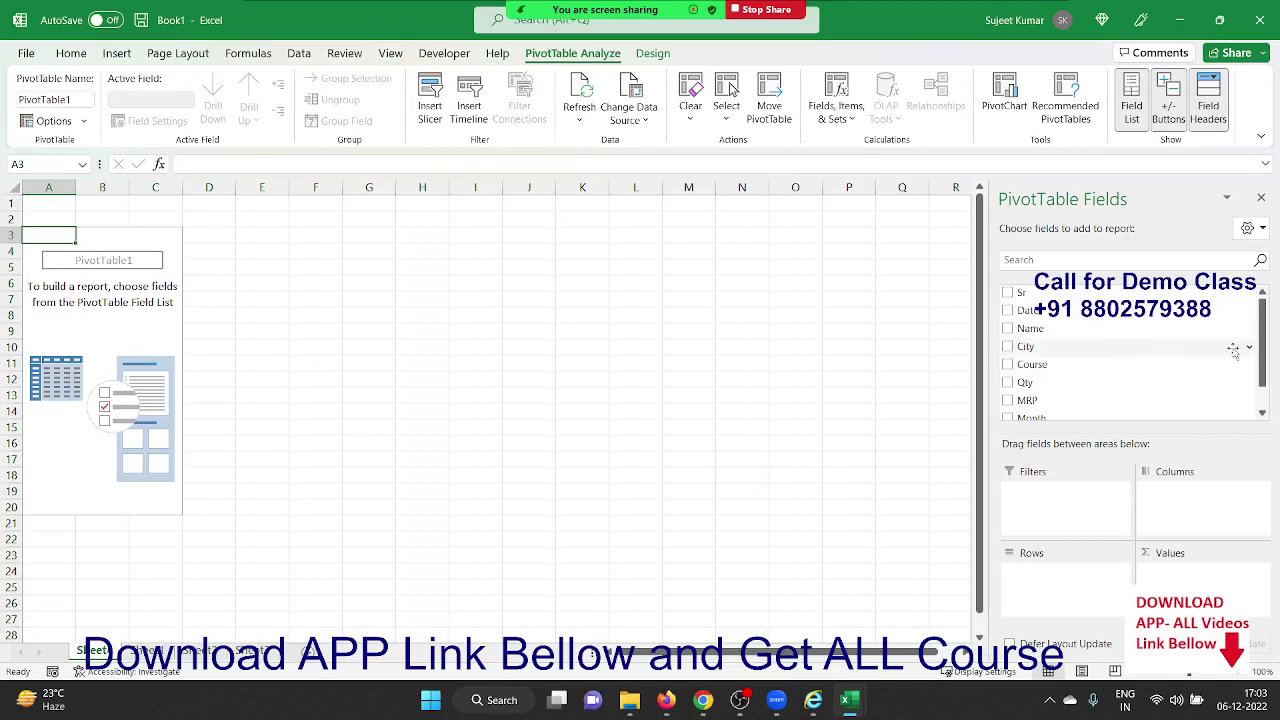
{"action": "scroll", "coordinate": [1263, 333], "scroll_direction": "down", "scroll_amount": 2}
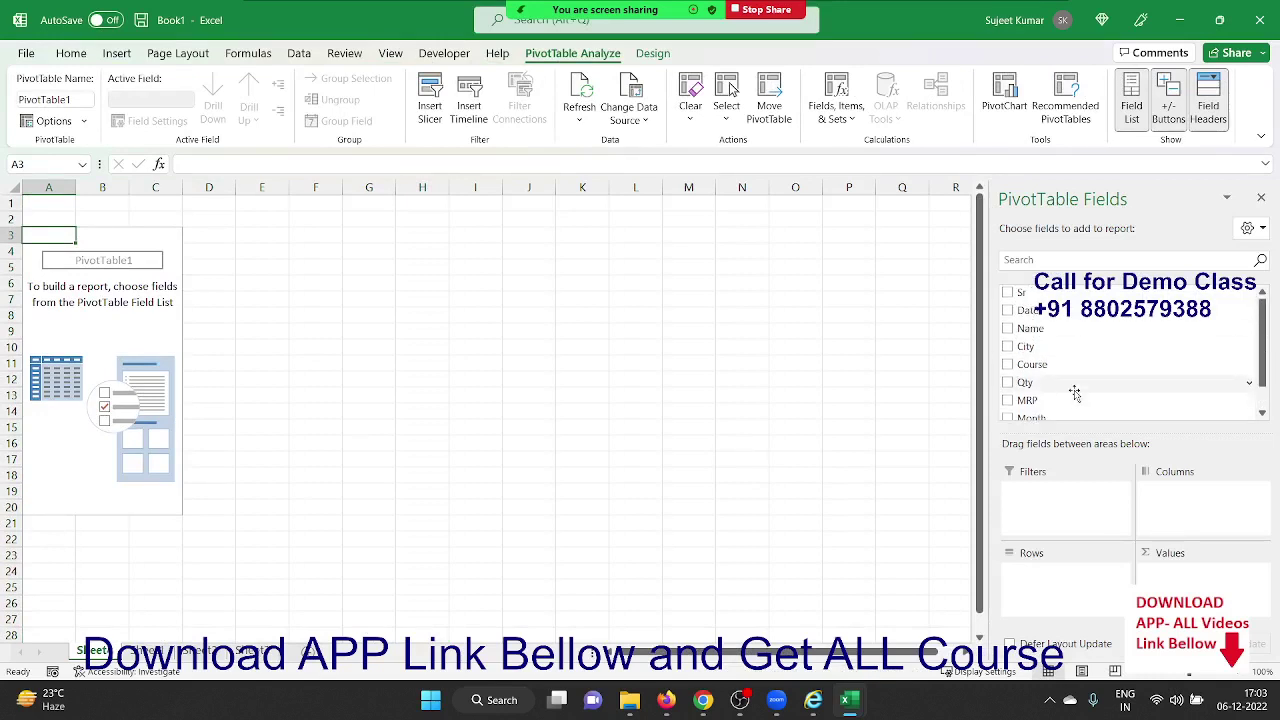
{"action": "scroll", "coordinate": [1076, 394], "scroll_direction": "down", "scroll_amount": 1}
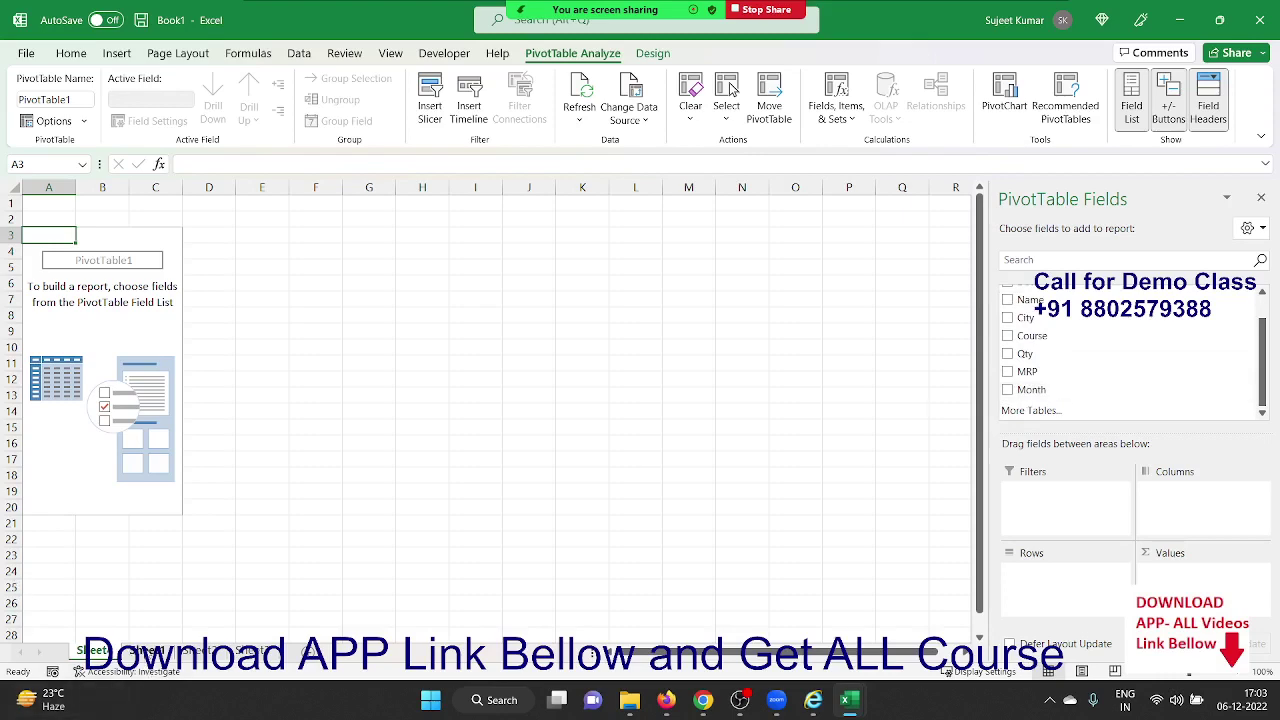
Look over the city names Kanpur to Muz on the data sheet, then return to the pivot sheet.
{"action": "left_click", "coordinate": [148, 651]}
{"action": "left_click_drag", "start_coordinate": [199, 252], "coordinate": [203, 348]}
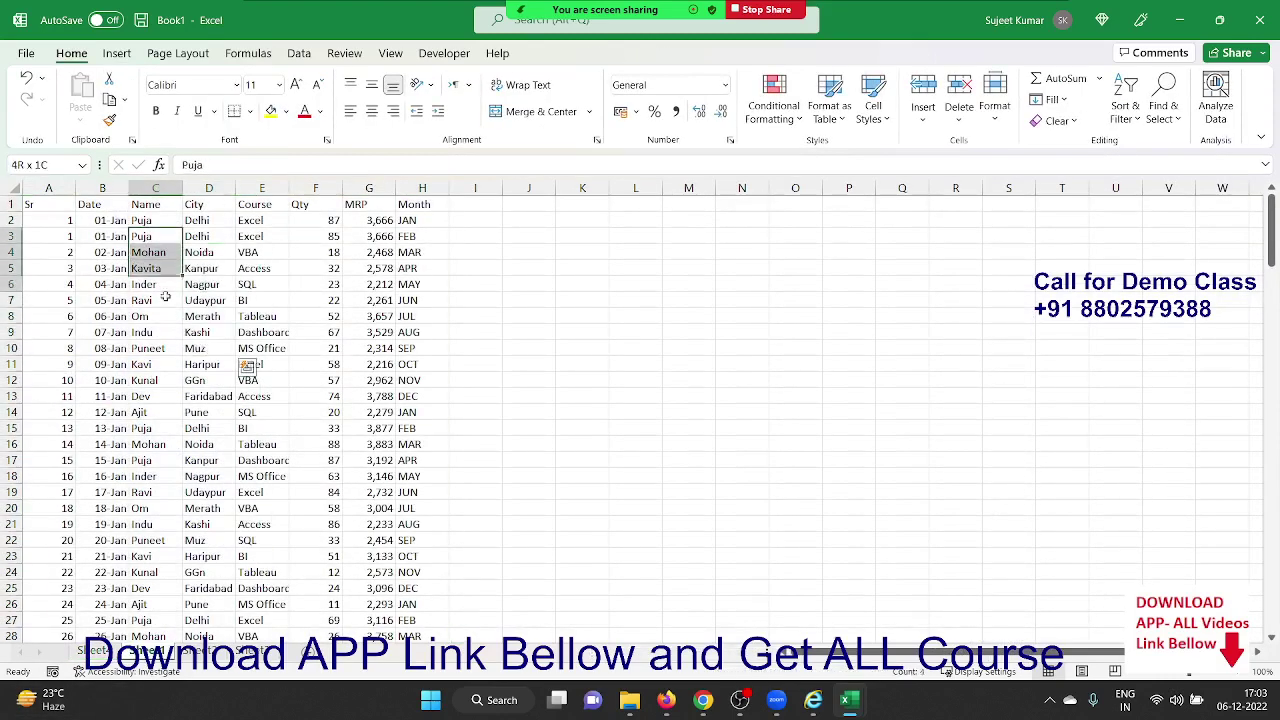
{"action": "left_click_drag", "start_coordinate": [145, 220], "coordinate": [150, 340]}
{"action": "left_click_drag", "start_coordinate": [201, 268], "coordinate": [210, 338]}
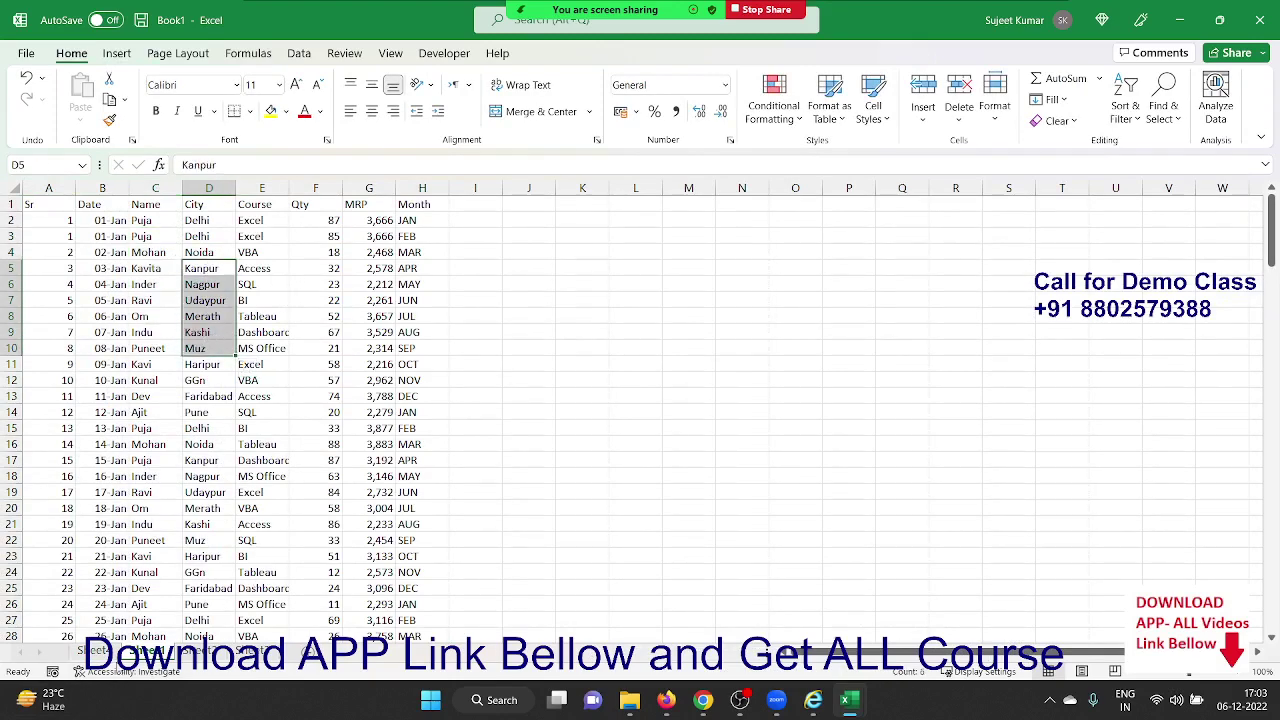
{"action": "left_click", "coordinate": [95, 651]}
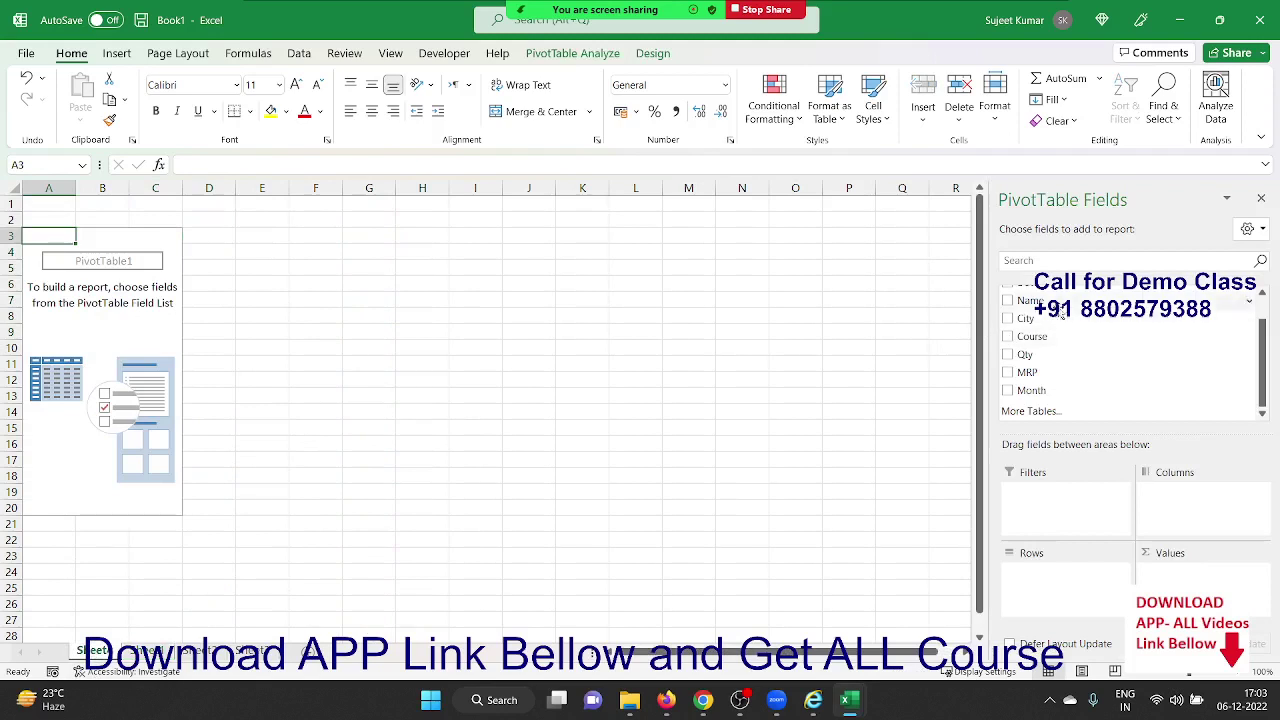
Put City in Rows and Qty in Values, listing 12 cities with a Grand Total of 8403.
{"action": "left_click_drag", "start_coordinate": [1025, 318], "coordinate": [1082, 588]}
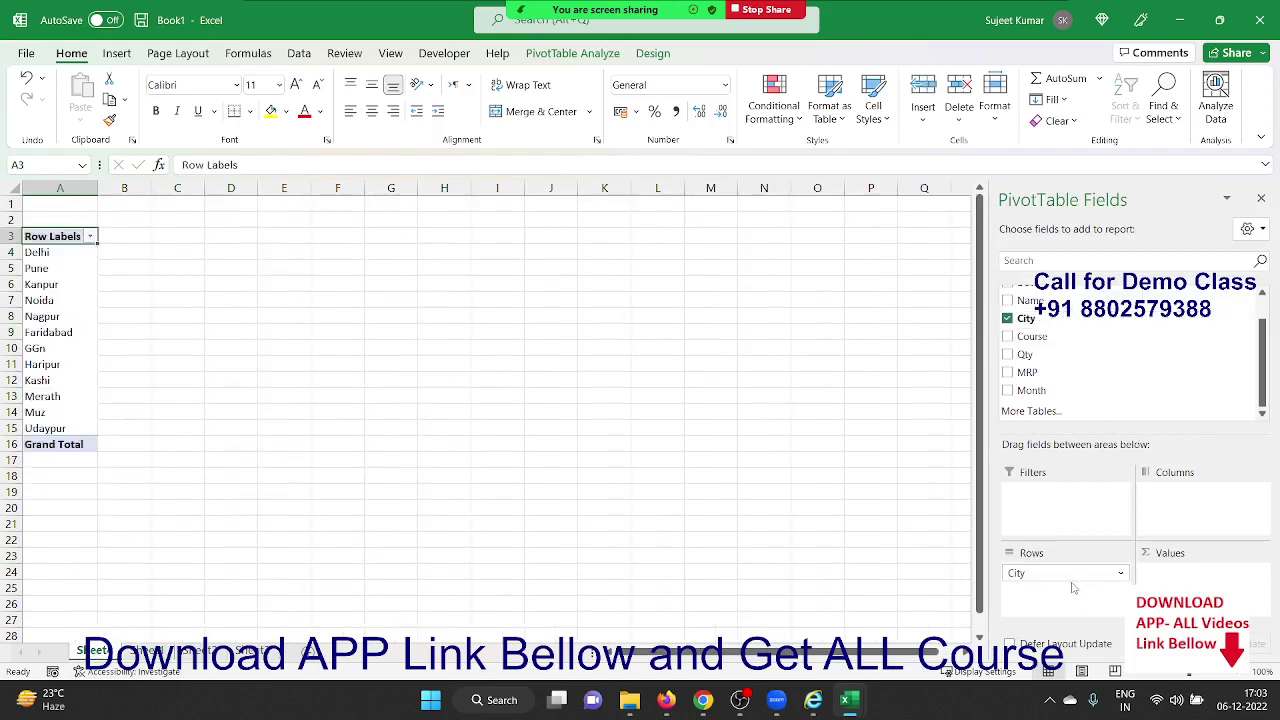
{"action": "mouse_move", "coordinate": [1030, 336]}
{"action": "left_mouse_down"}
{"action": "mouse_move", "coordinate": [1196, 584]}
{"action": "mouse_move", "coordinate": [1063, 373]}
{"action": "left_mouse_up"}
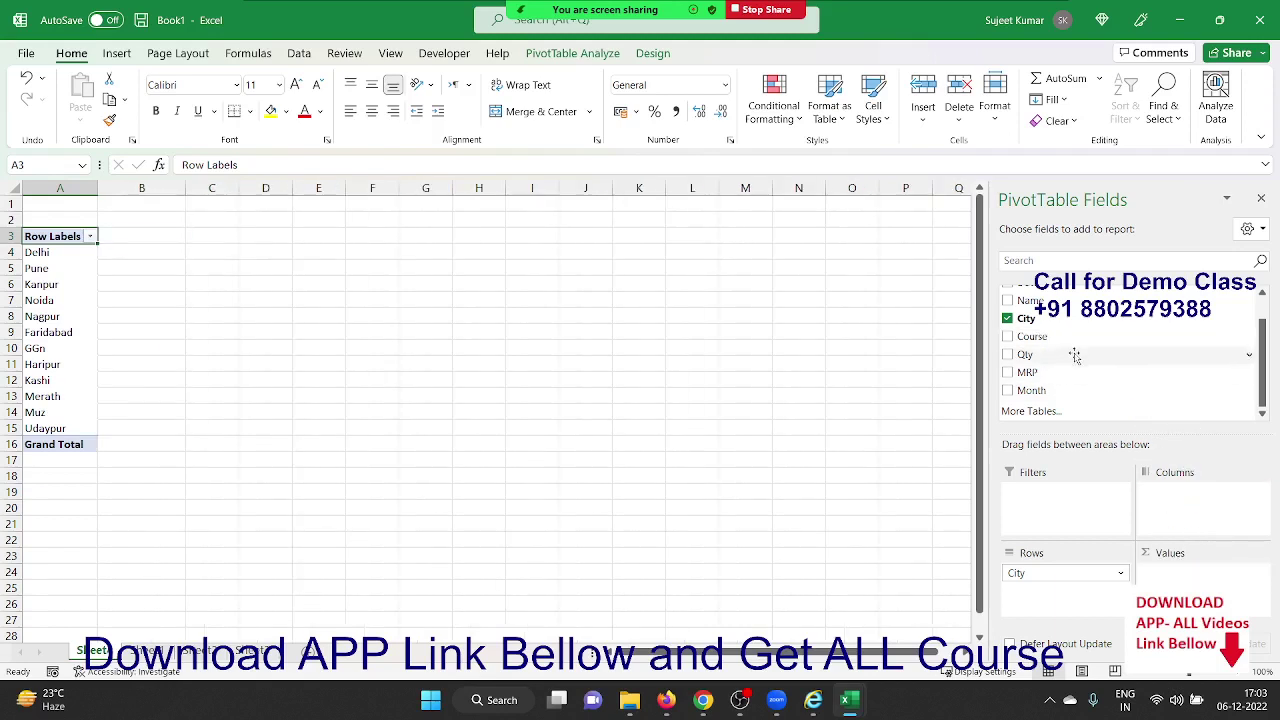
{"action": "left_click_drag", "start_coordinate": [1074, 355], "coordinate": [1203, 582]}
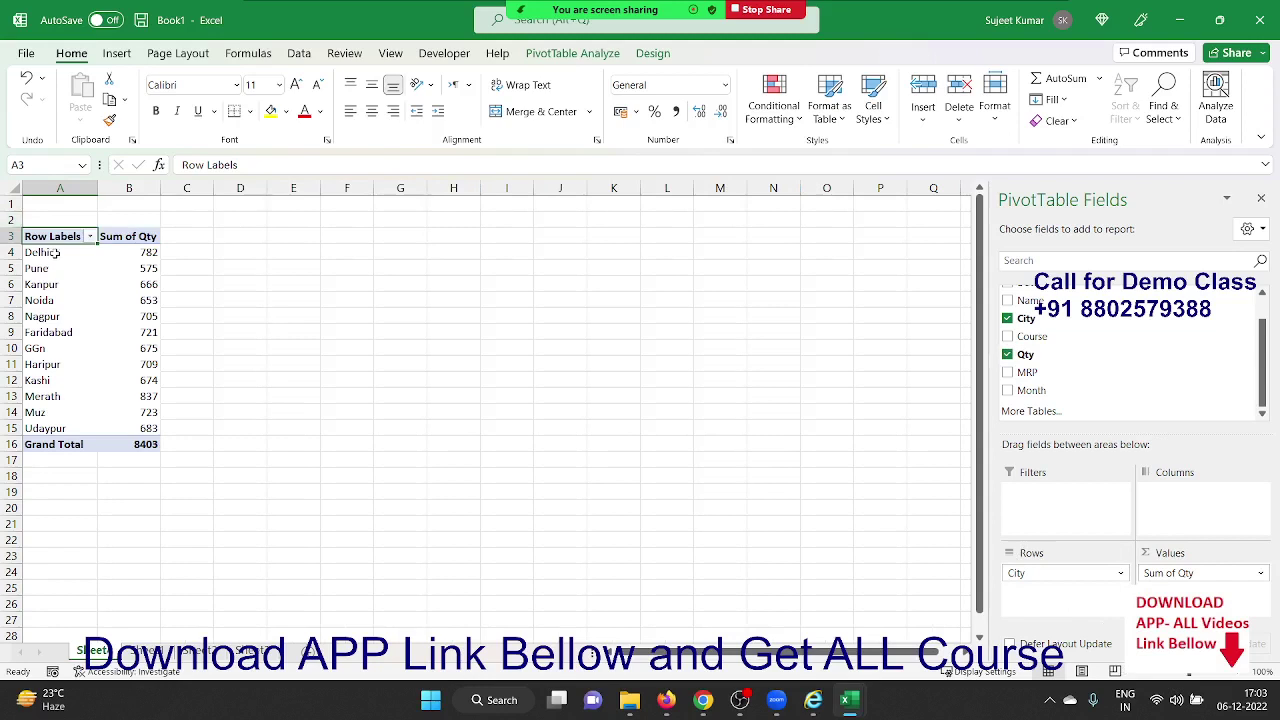
{"action": "left_click_drag", "start_coordinate": [52, 253], "coordinate": [48, 430]}
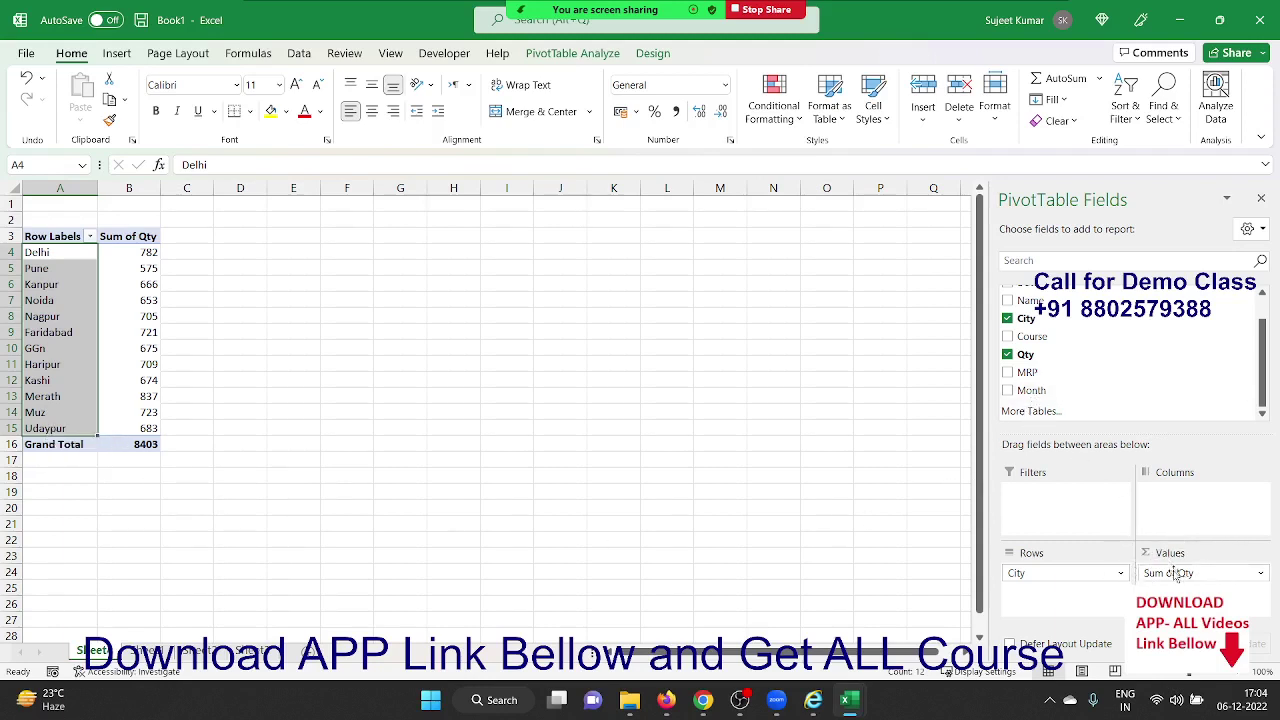
Rename the pivot's headings to City and total Sales.
{"action": "left_click", "coordinate": [122, 266]}
{"action": "left_click", "coordinate": [75, 258]}
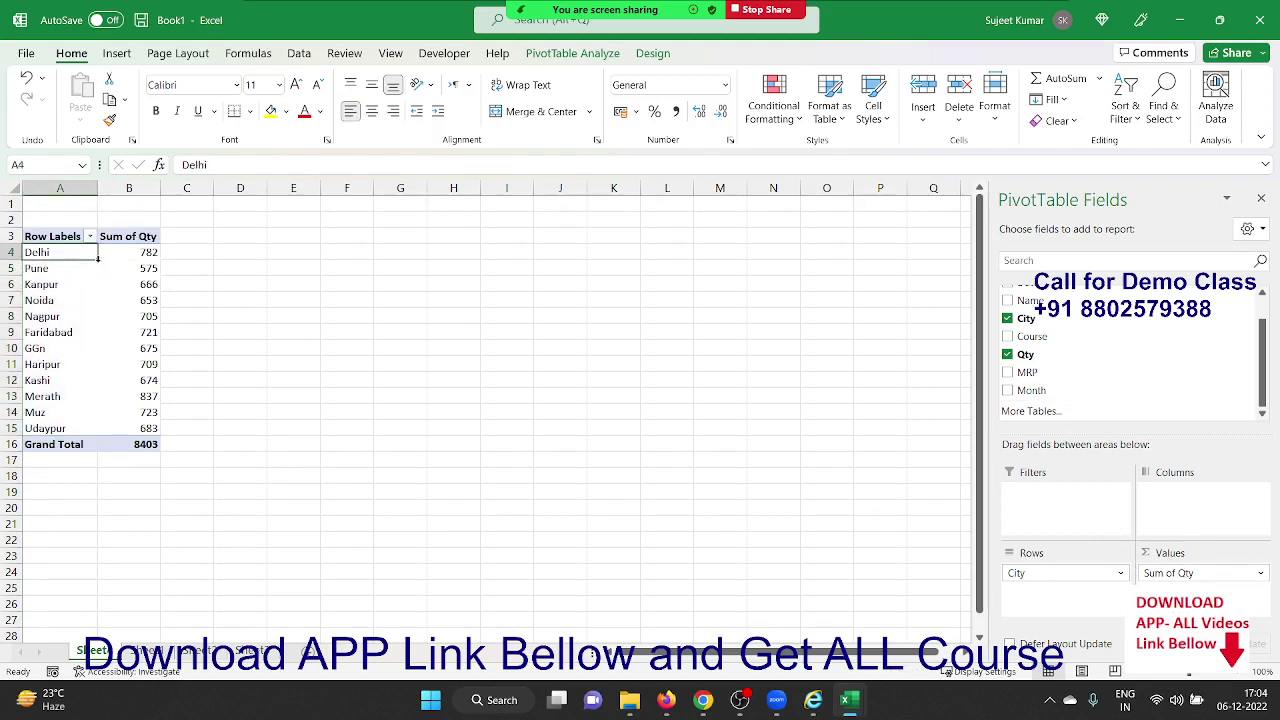
{"action": "left_click", "coordinate": [143, 257]}
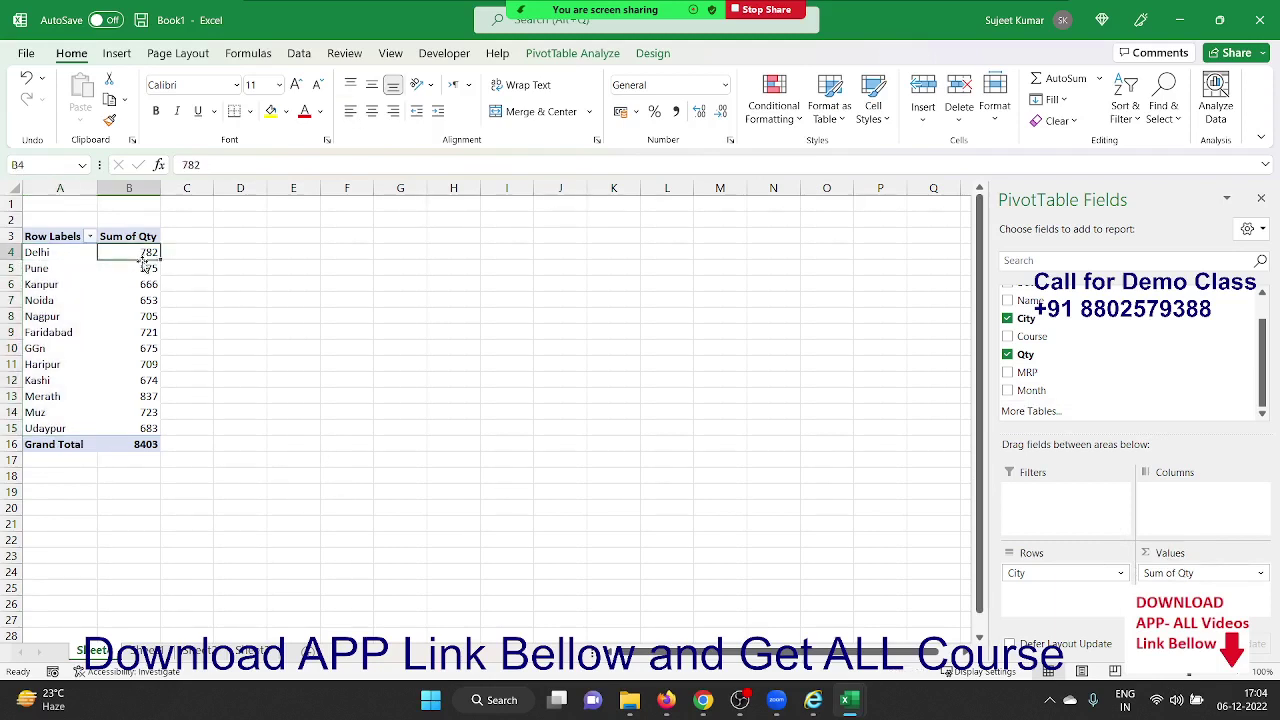
{"action": "left_click", "coordinate": [70, 234]}
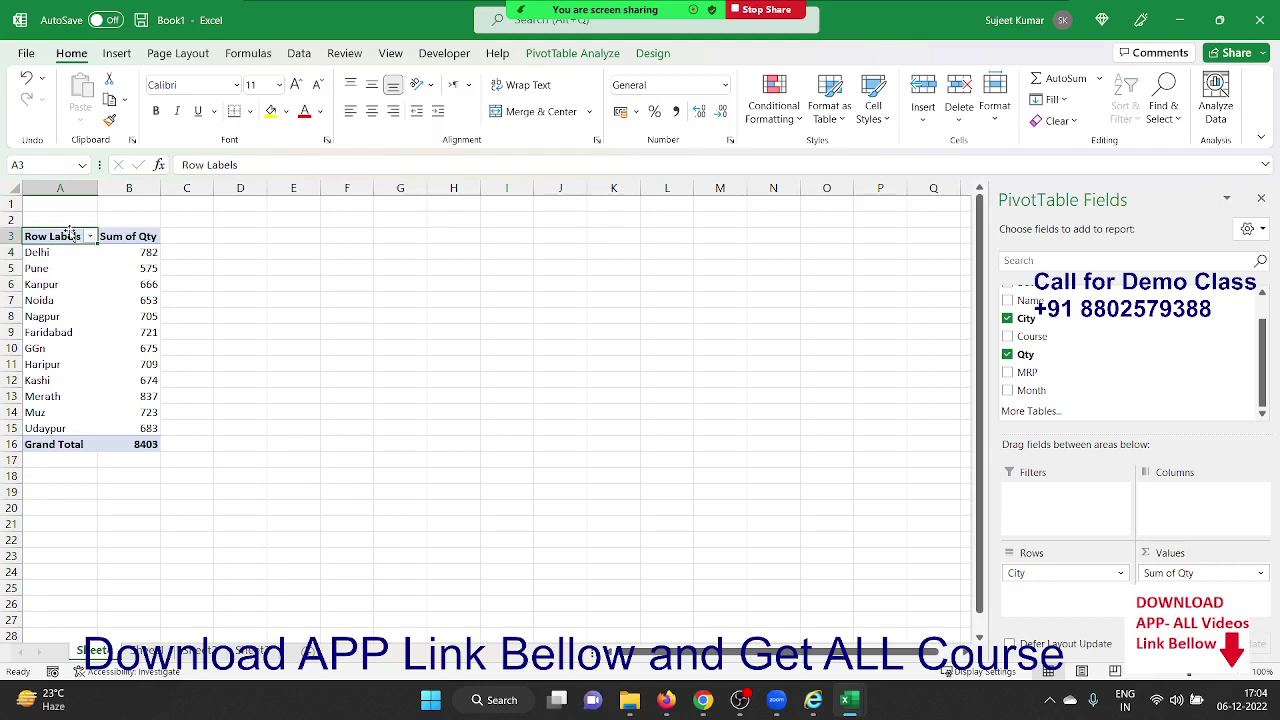
{"action": "type", "text": "N"}
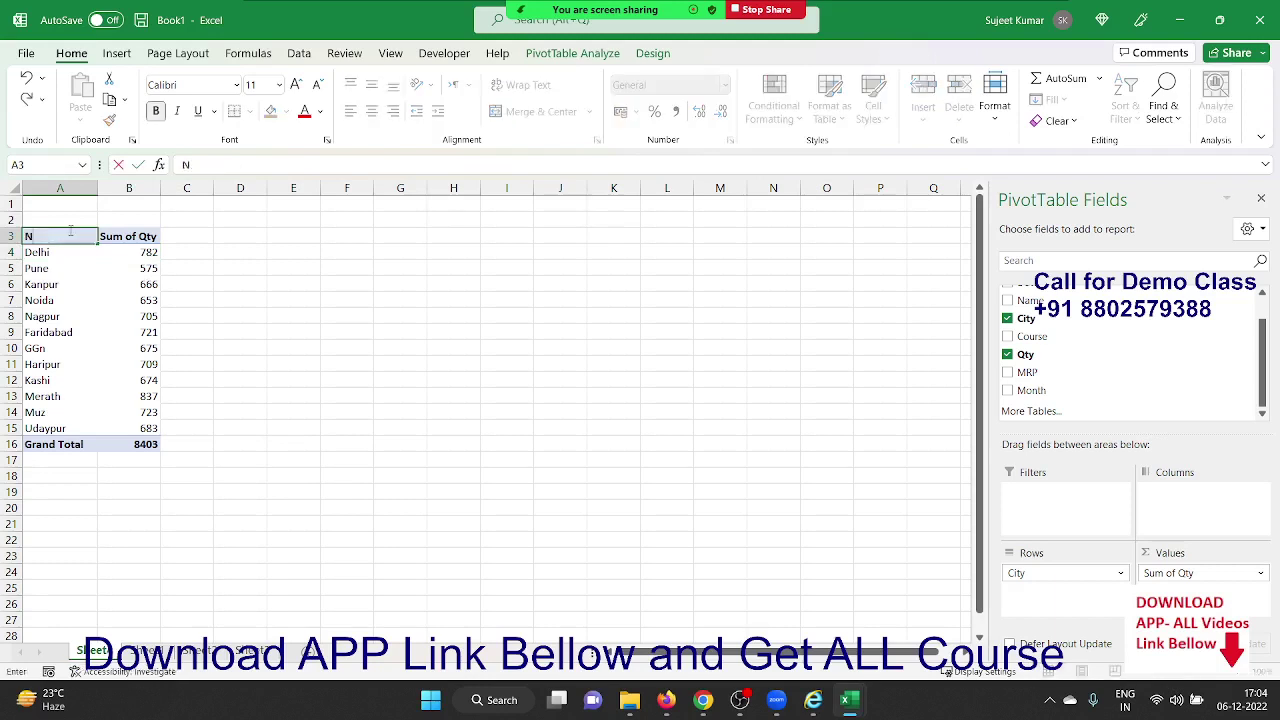
{"action": "type", "text": "ame"}
{"action": "key", "text": "Return"}
{"action": "left_click", "coordinate": [70, 234]}
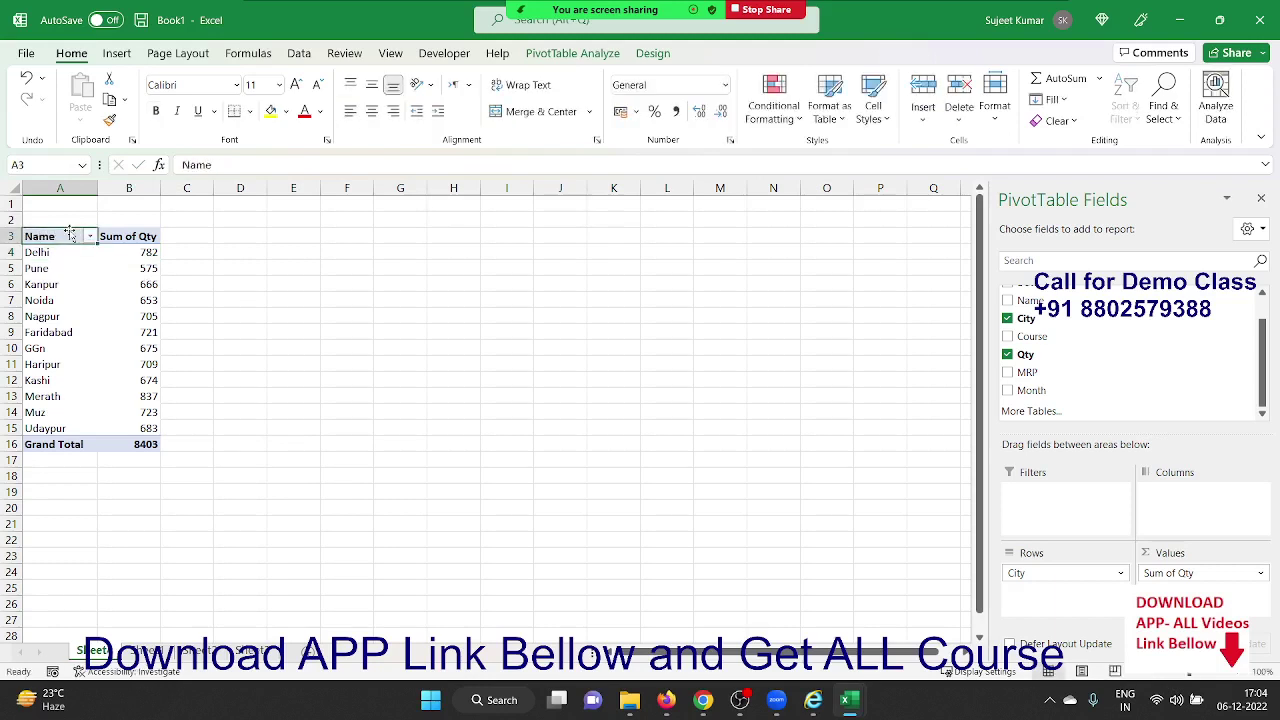
{"action": "type", "text": "City"}
{"action": "key", "text": "Tab"}
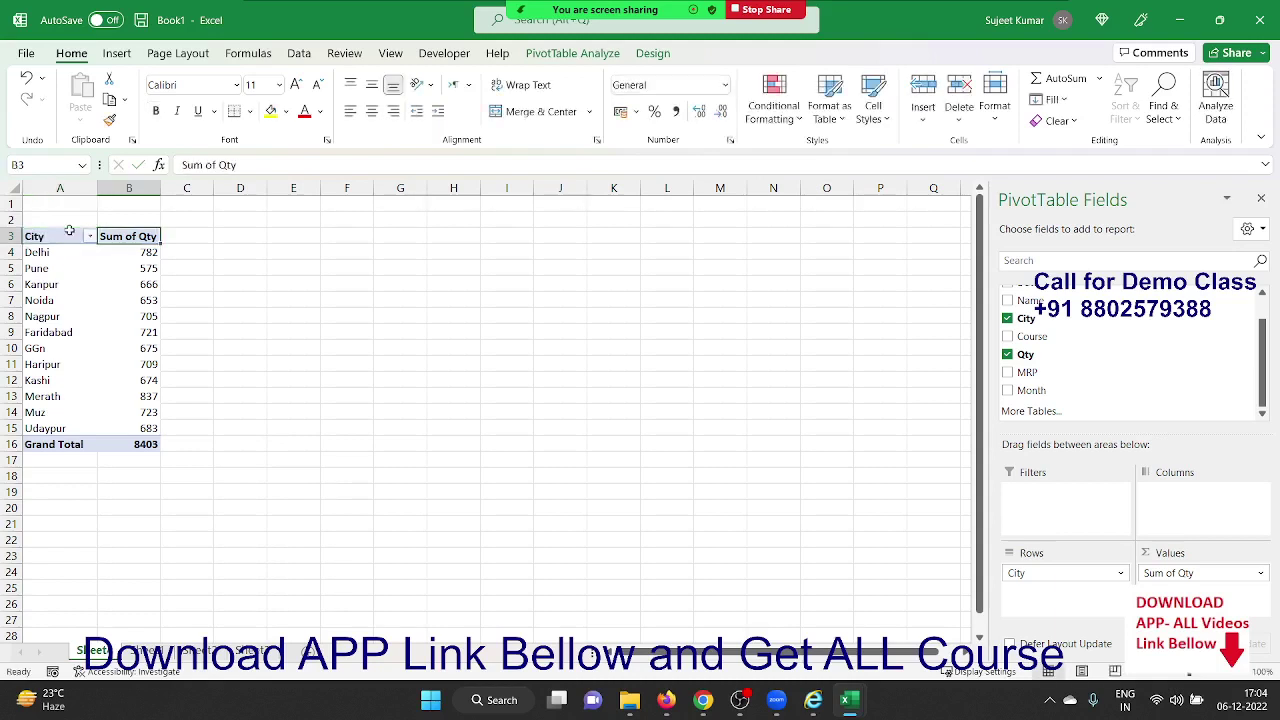
{"action": "type", "text": "total Sa"}
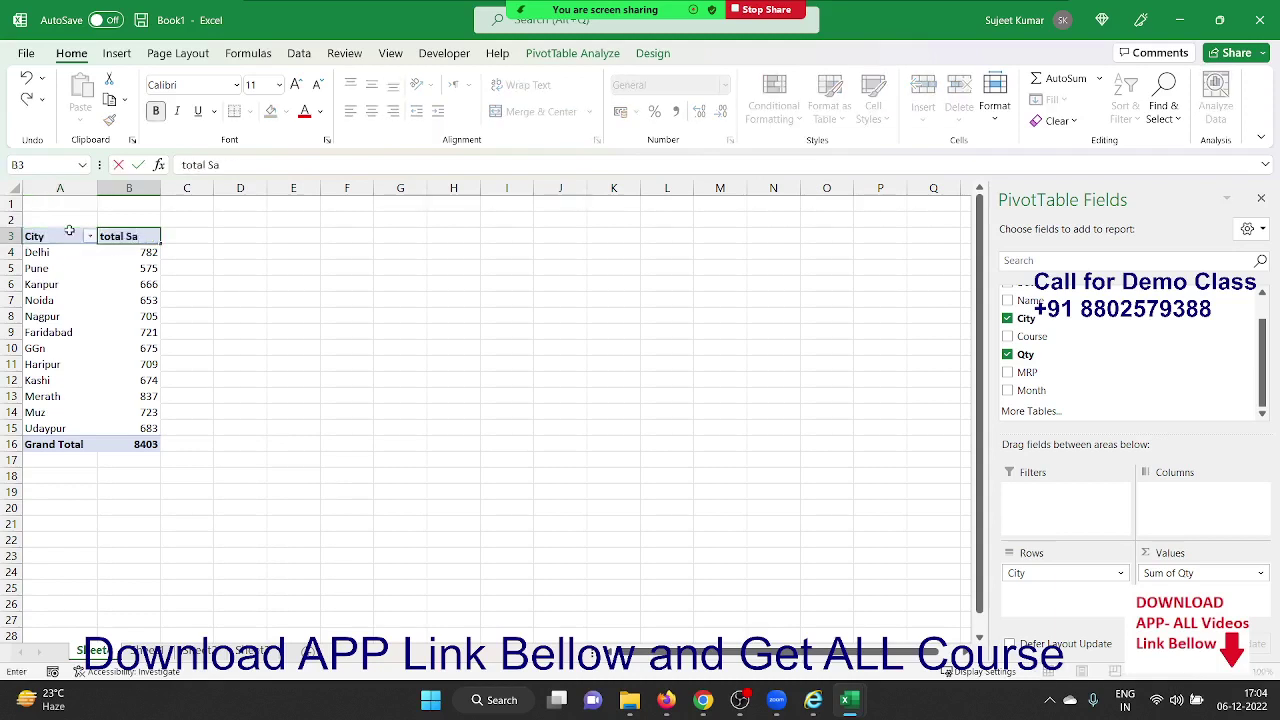
{"action": "type", "text": "les"}
{"action": "key", "text": "Return"}
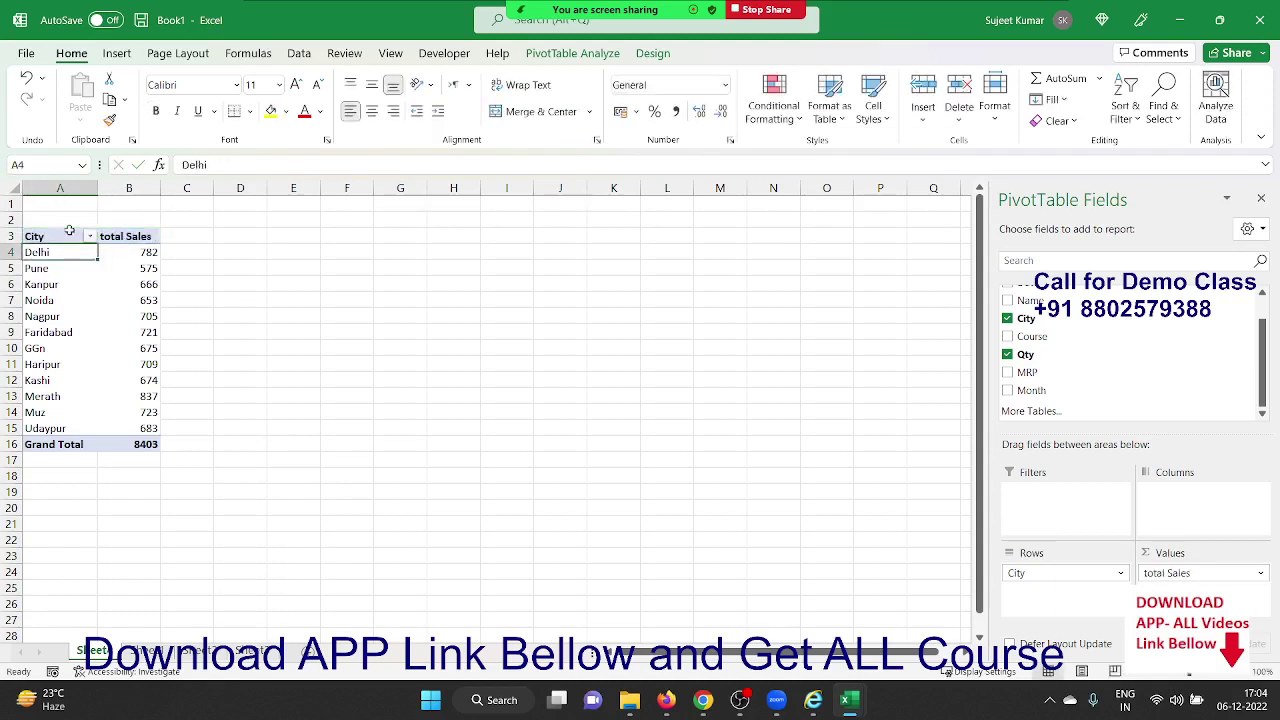
Correct the GGn city label to Grugram.
{"action": "scroll", "coordinate": [156, 342], "scroll_direction": "up", "scroll_amount": 4}
{"action": "left_click_drag", "start_coordinate": [58, 270], "coordinate": [68, 350]}
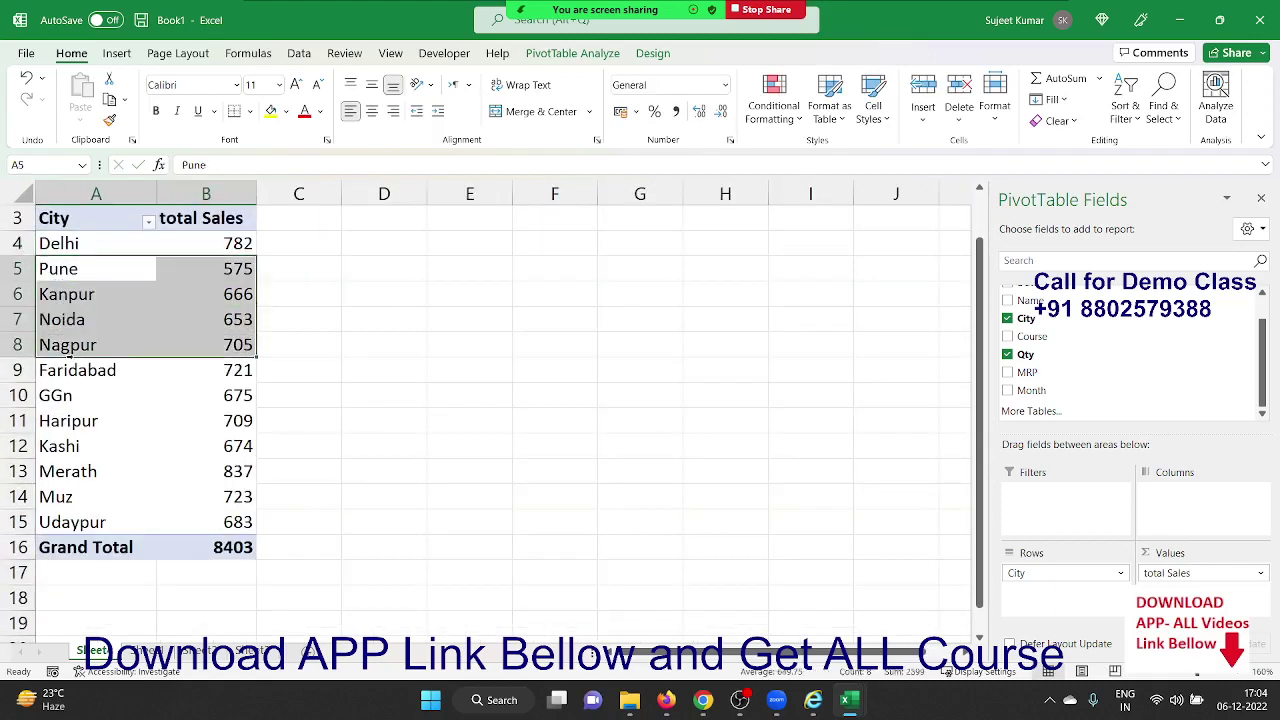
{"action": "left_click", "coordinate": [94, 398]}
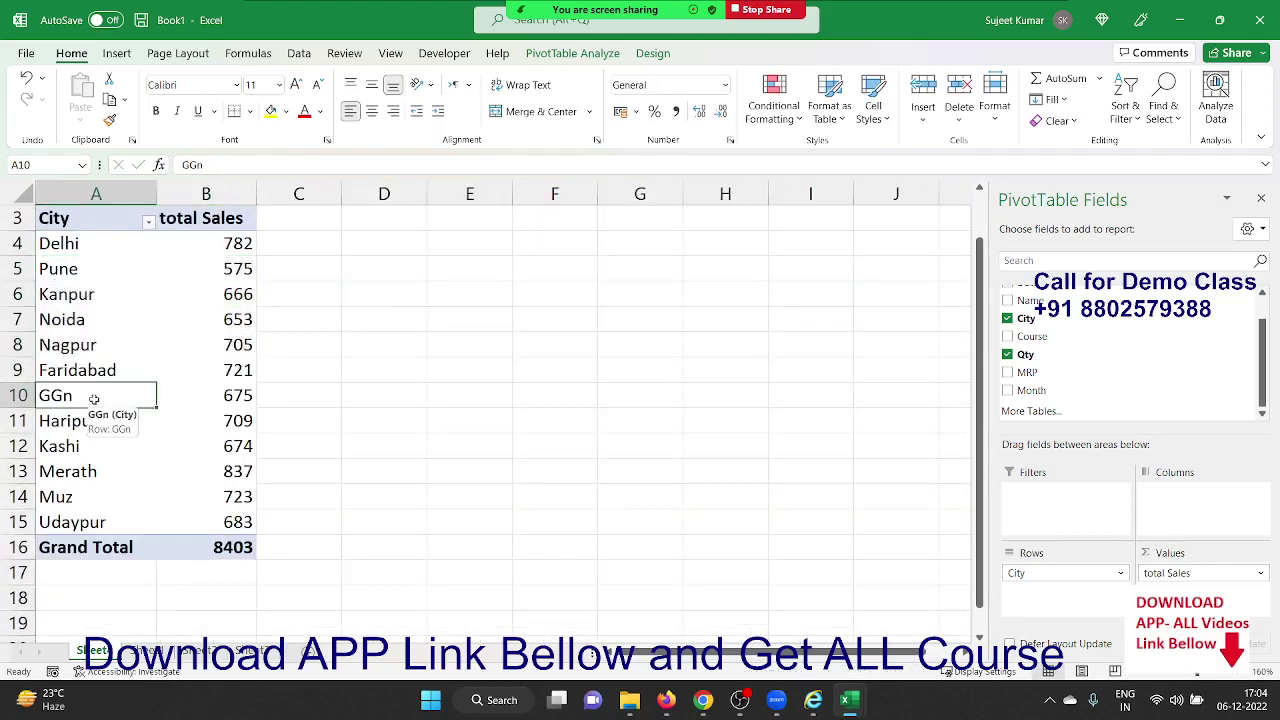
{"action": "type", "text": "Gru"}
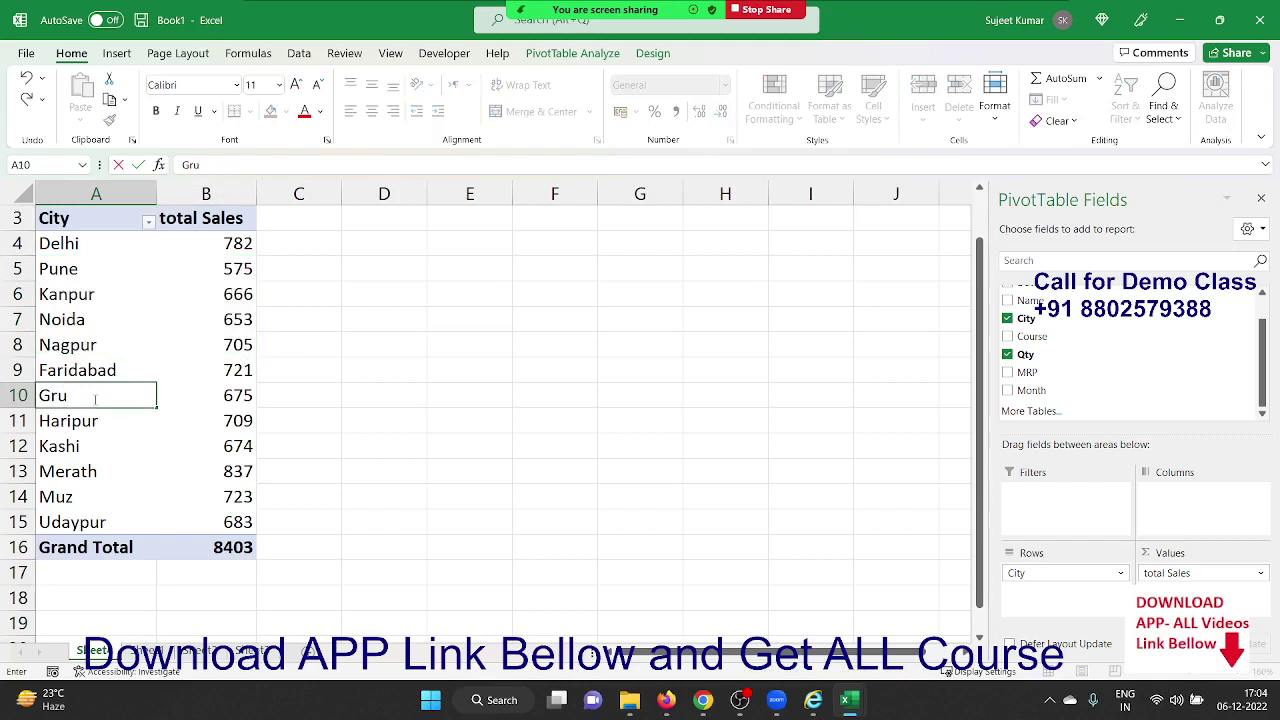
{"action": "type", "text": "gram"}
{"action": "key", "text": "Return"}
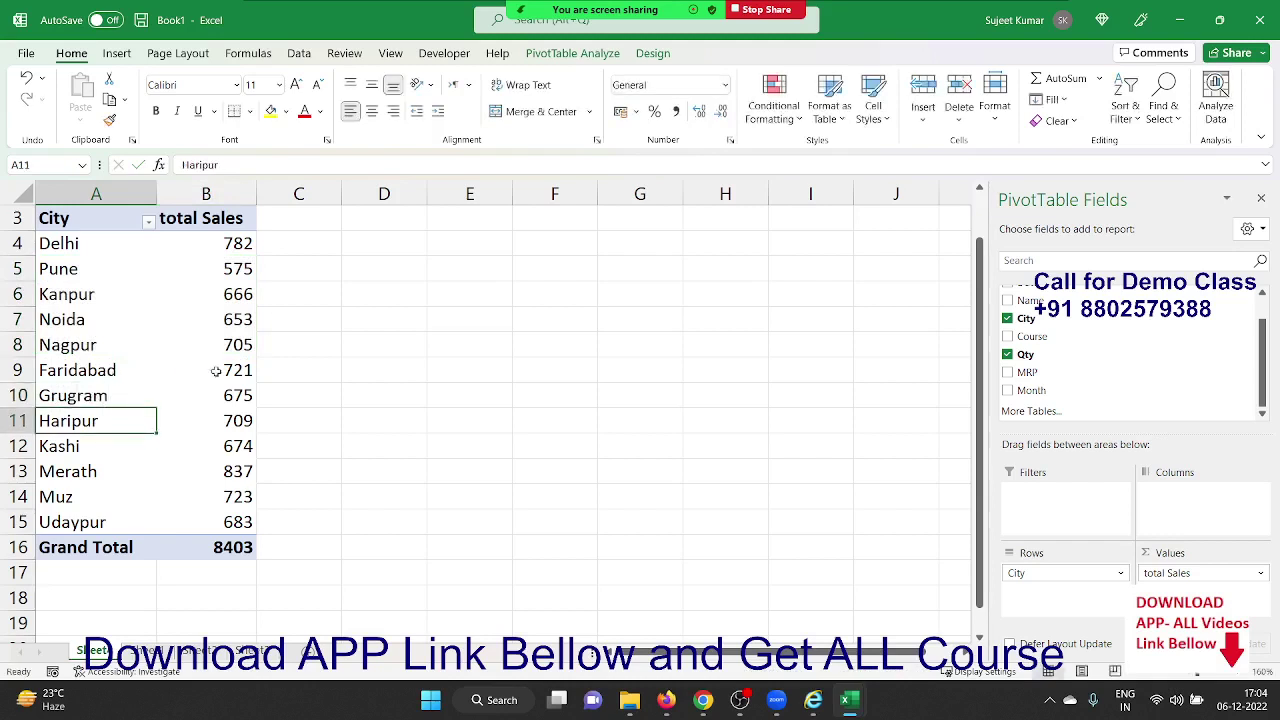
Try to delete Faridabad's total Sales value of 721, which Excel blocks with a warning.
{"action": "left_click", "coordinate": [262, 371]}
{"action": "left_click", "coordinate": [242, 372]}
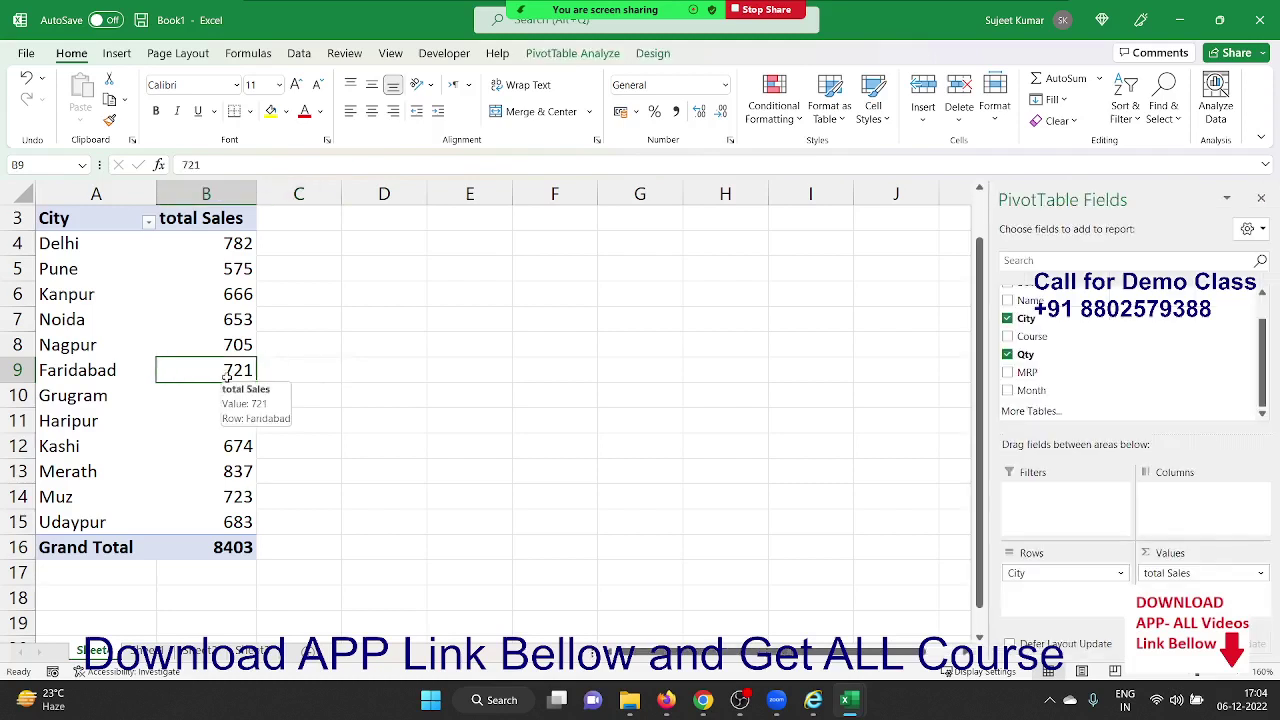
{"action": "key", "text": "Delete"}
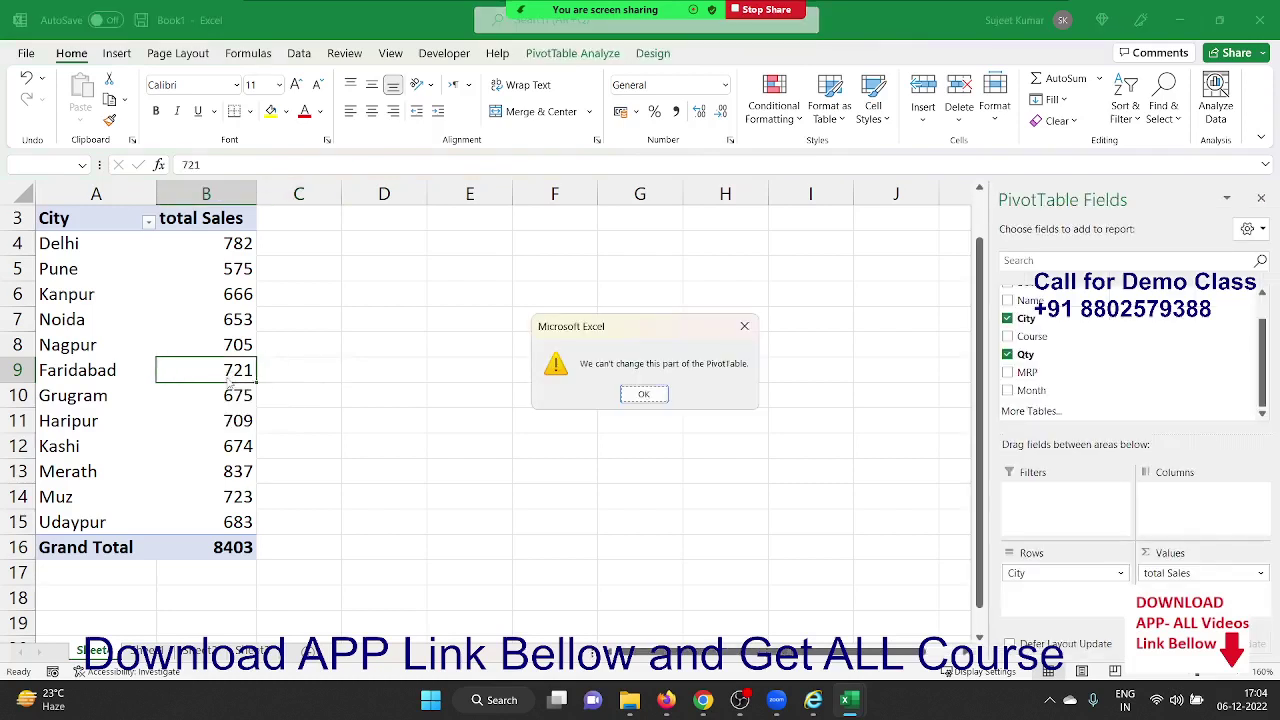
Dismiss the cannot-change warning, retry the edit, and dismiss it again, leaving Faridabad at 721.
{"action": "key", "text": "Return"}
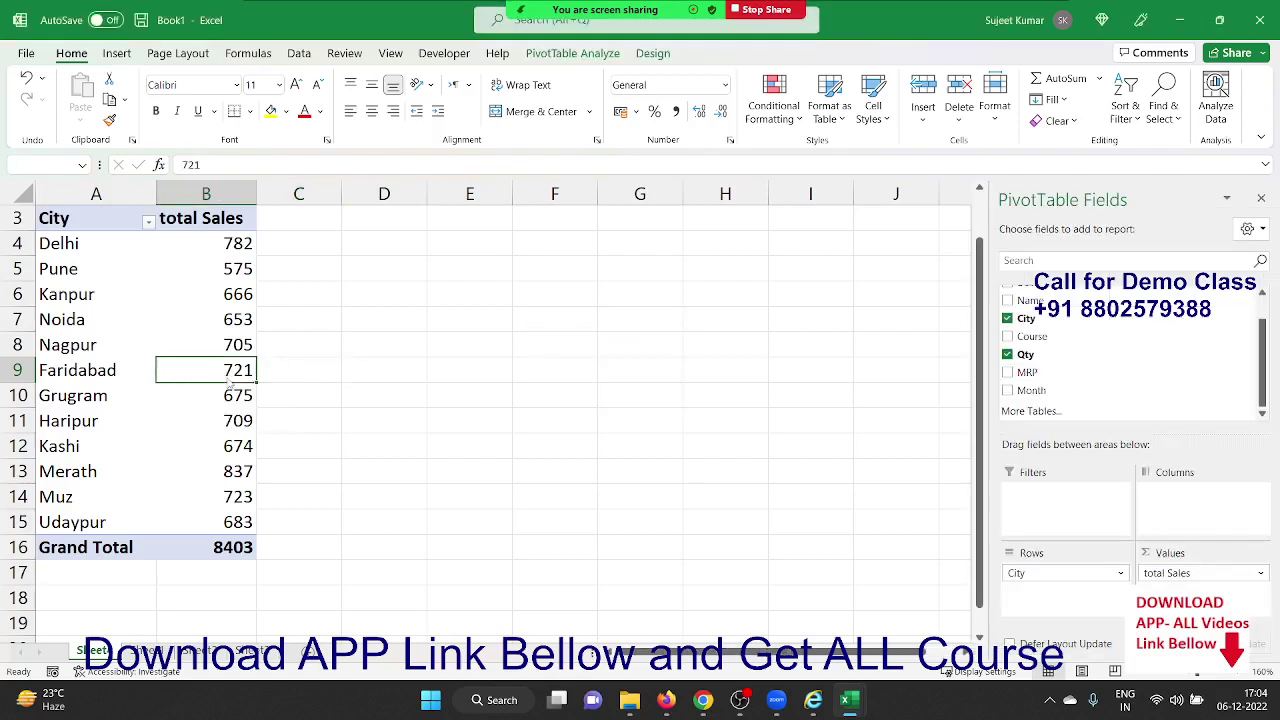
{"action": "key", "text": "Delete"}
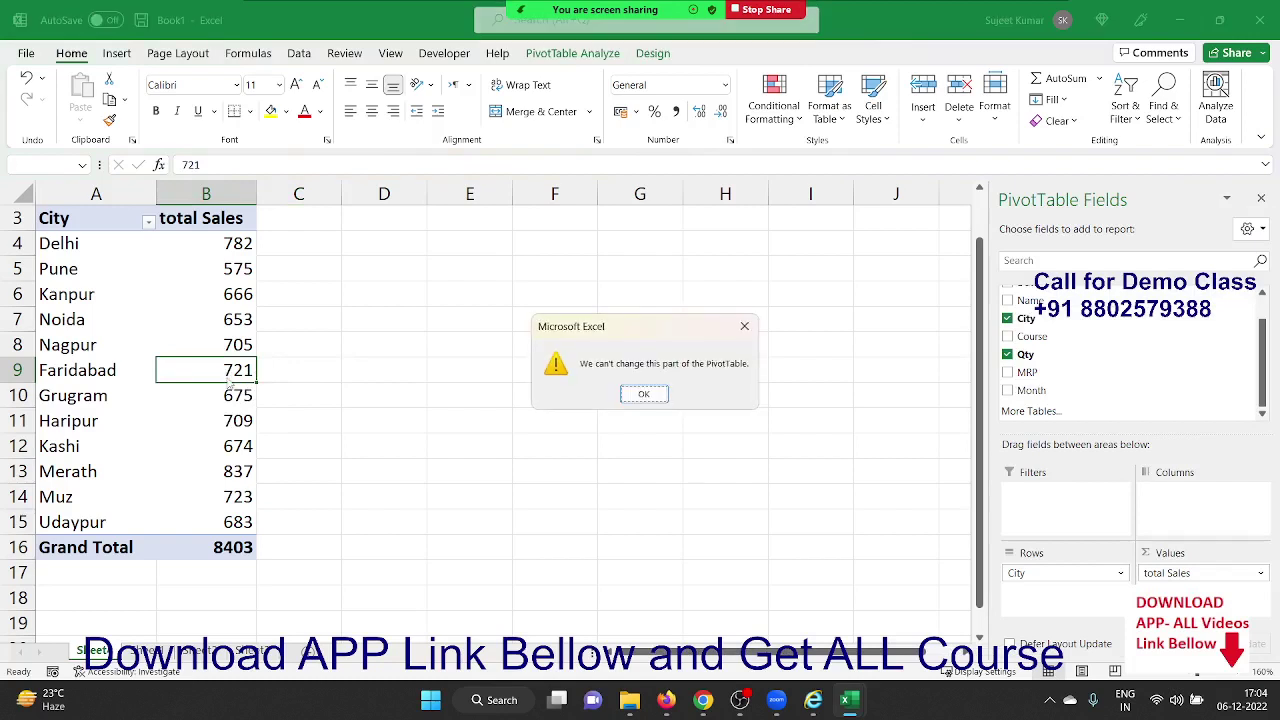
{"action": "key", "text": "Return"}
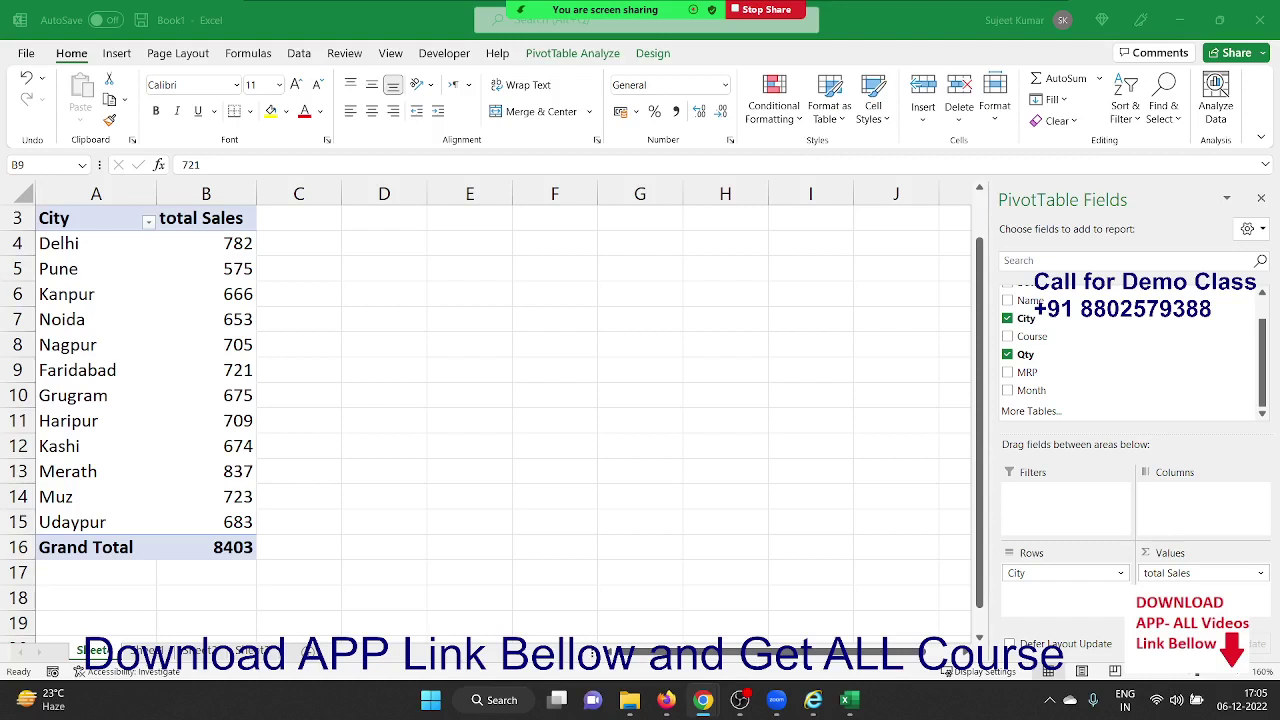
Insert a clustered column PivotChart of city total Sales and move it beside the pivot.
{"action": "left_click", "coordinate": [192, 238]}
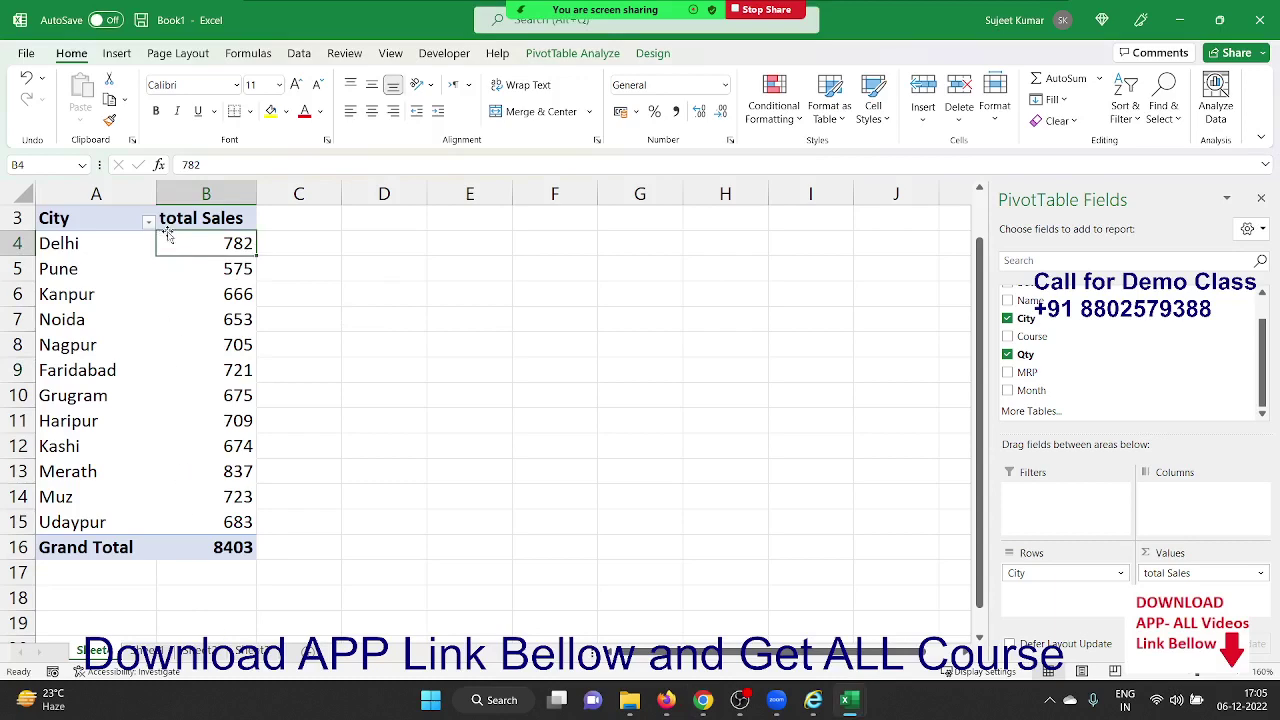
{"action": "left_click", "coordinate": [104, 215]}
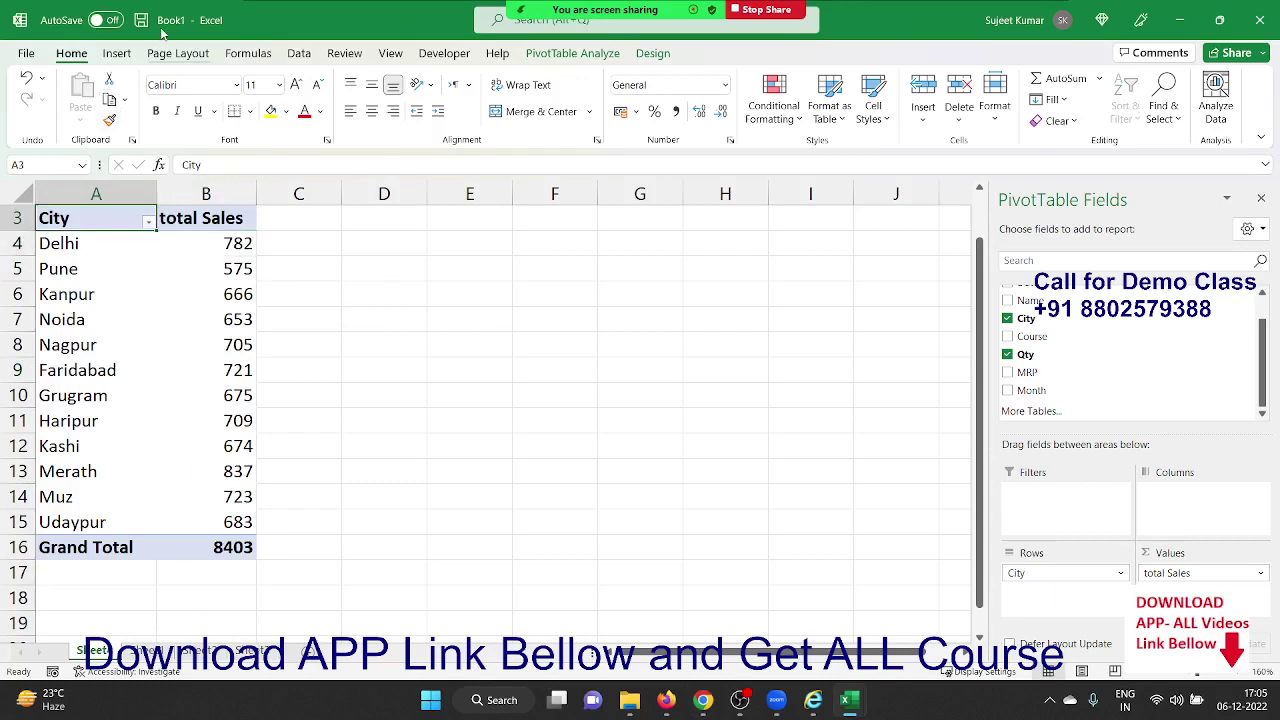
{"action": "left_click", "coordinate": [116, 53]}
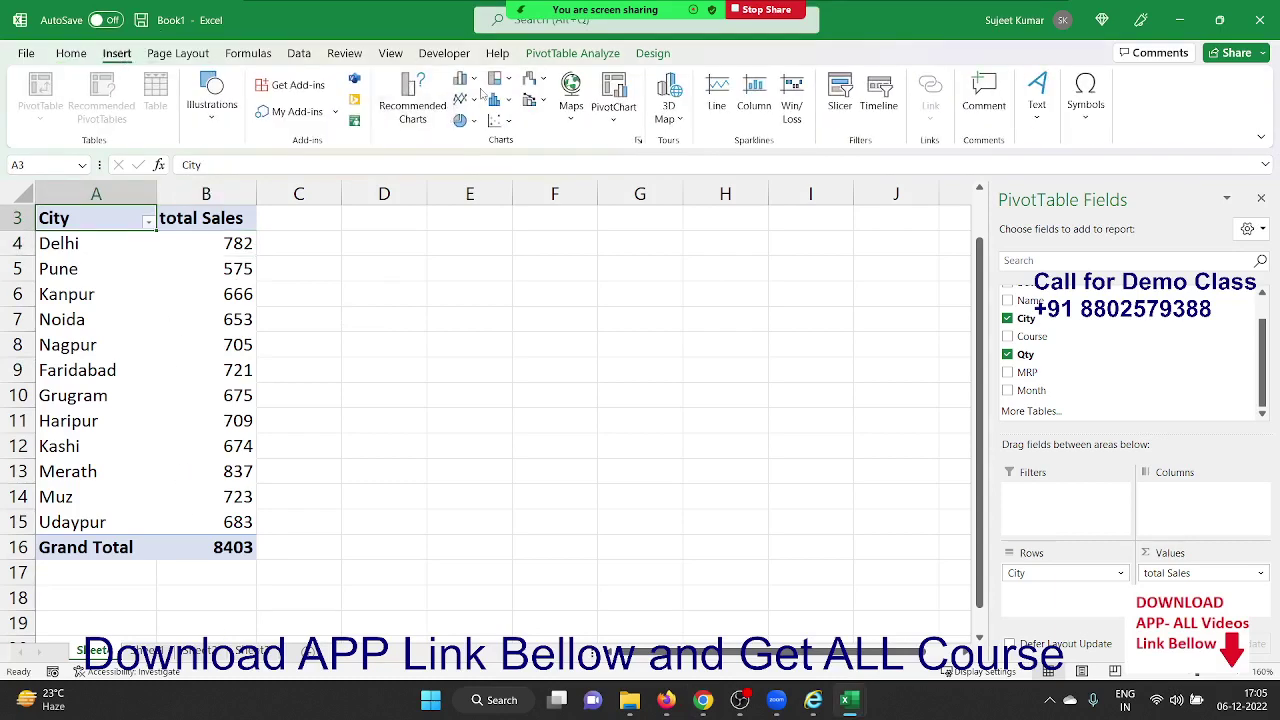
{"action": "left_click", "coordinate": [460, 78]}
{"action": "left_click", "coordinate": [474, 207]}
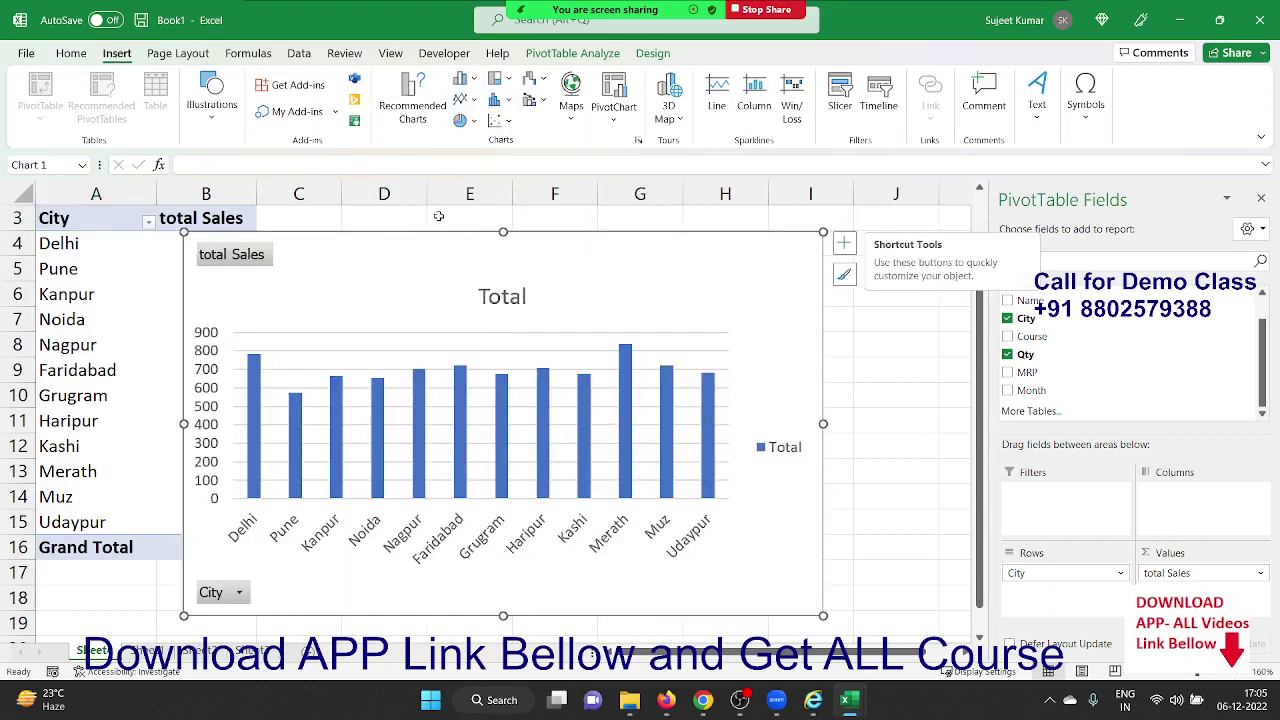
{"action": "left_click_drag", "start_coordinate": [423, 277], "coordinate": [540, 252]}
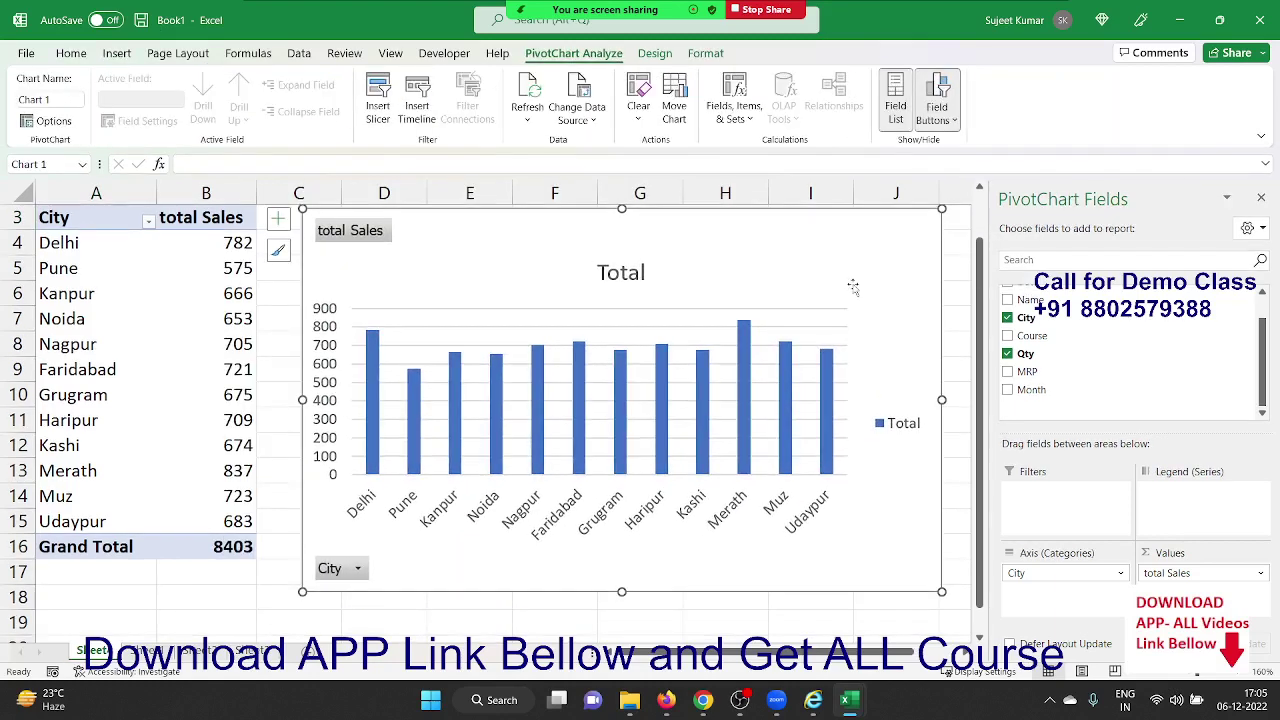
Apply the blue hatched-bar chart style (Style 14) to the PivotChart.
{"action": "left_click", "coordinate": [660, 56]}
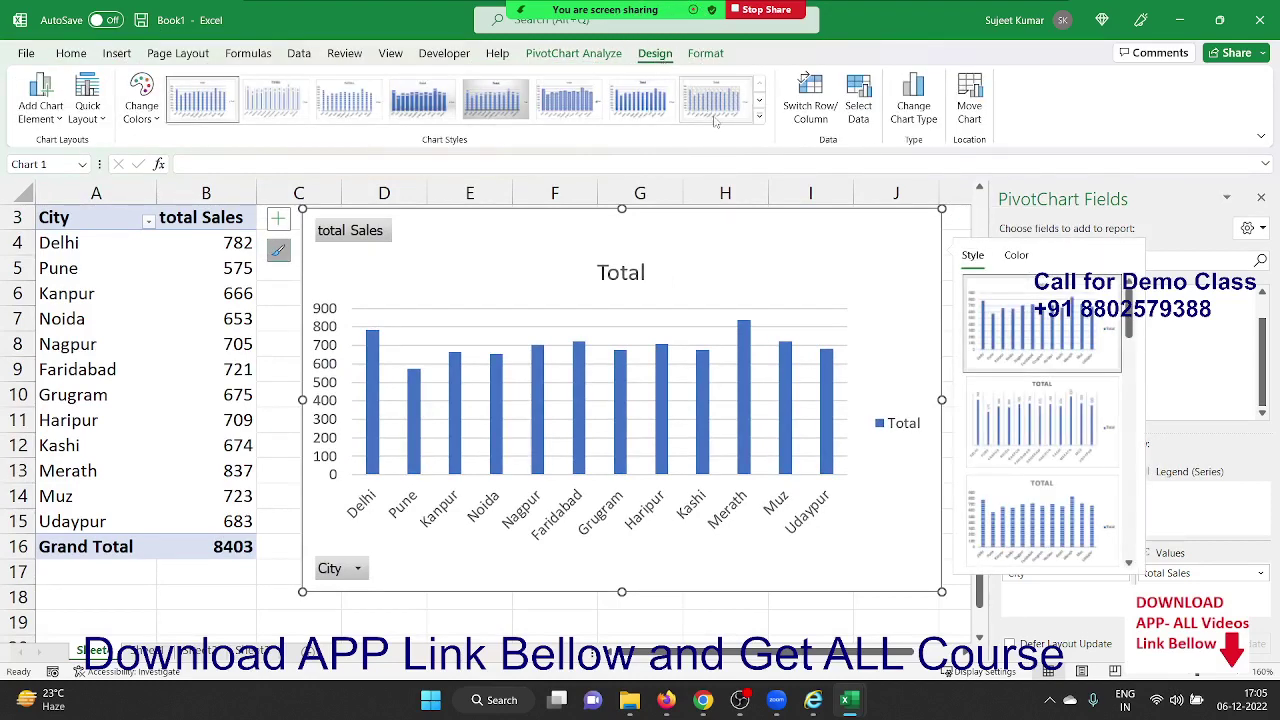
{"action": "left_click", "coordinate": [760, 126]}
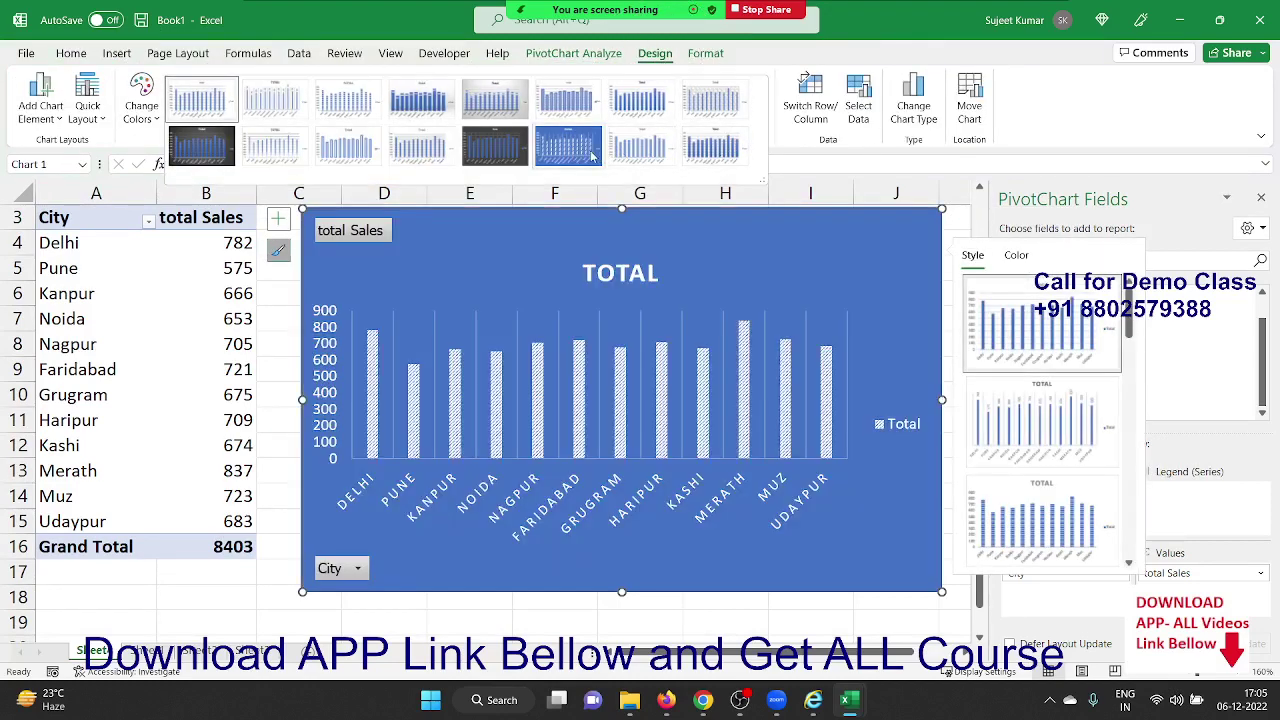
{"action": "left_click", "coordinate": [590, 155]}
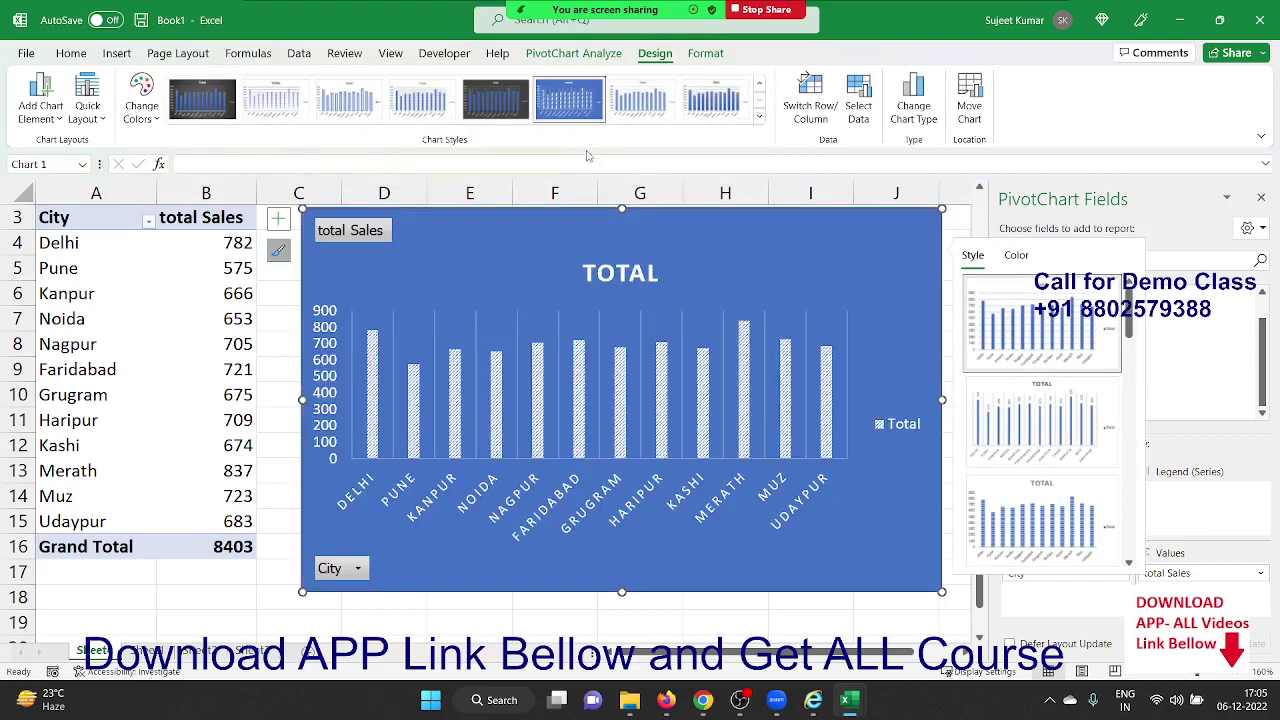
{"action": "left_click", "coordinate": [220, 343]}
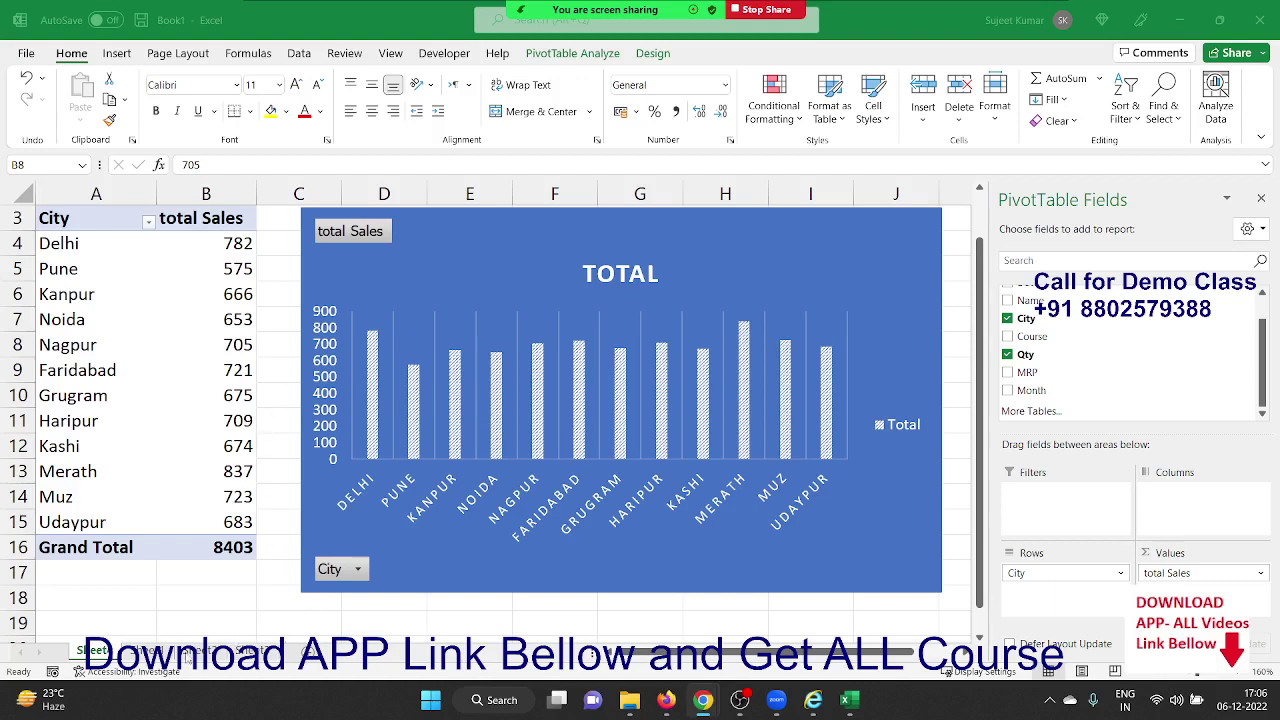
Go back to the raw sales data sheet and select the Sr header cell A1.
{"action": "left_click", "coordinate": [157, 666]}
{"action": "left_click", "coordinate": [150, 651]}
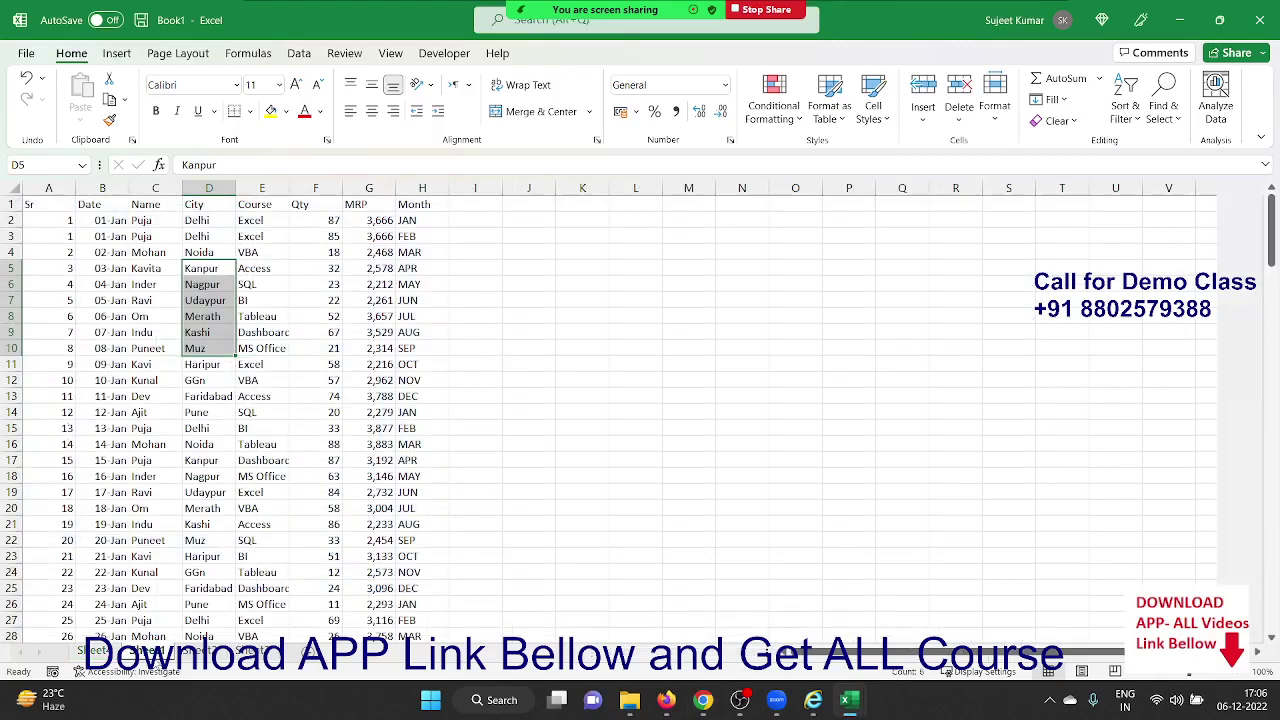
{"action": "left_click", "coordinate": [35, 205]}
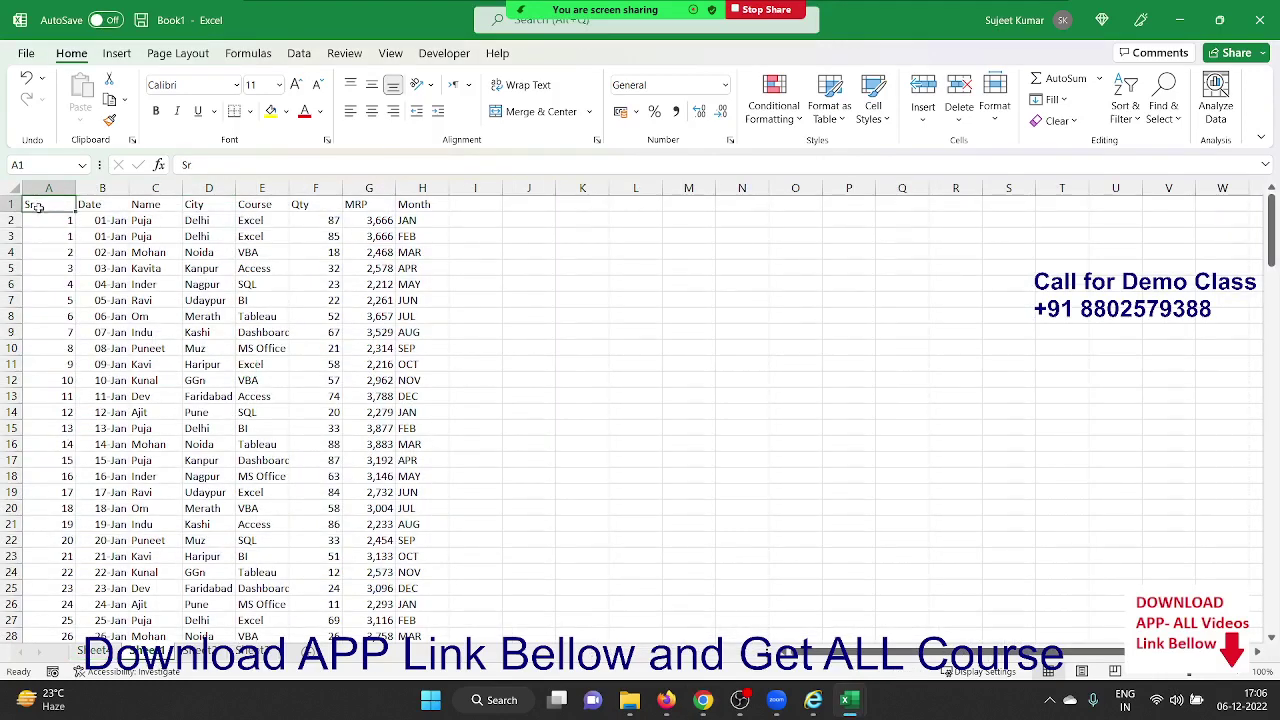
Create PivotTable2 from the A1:H167 data at cell A3 of Sheet2.
{"action": "key", "text": "ctrl+shift+Right"}
{"action": "key", "text": "ctrl+shift+Down"}
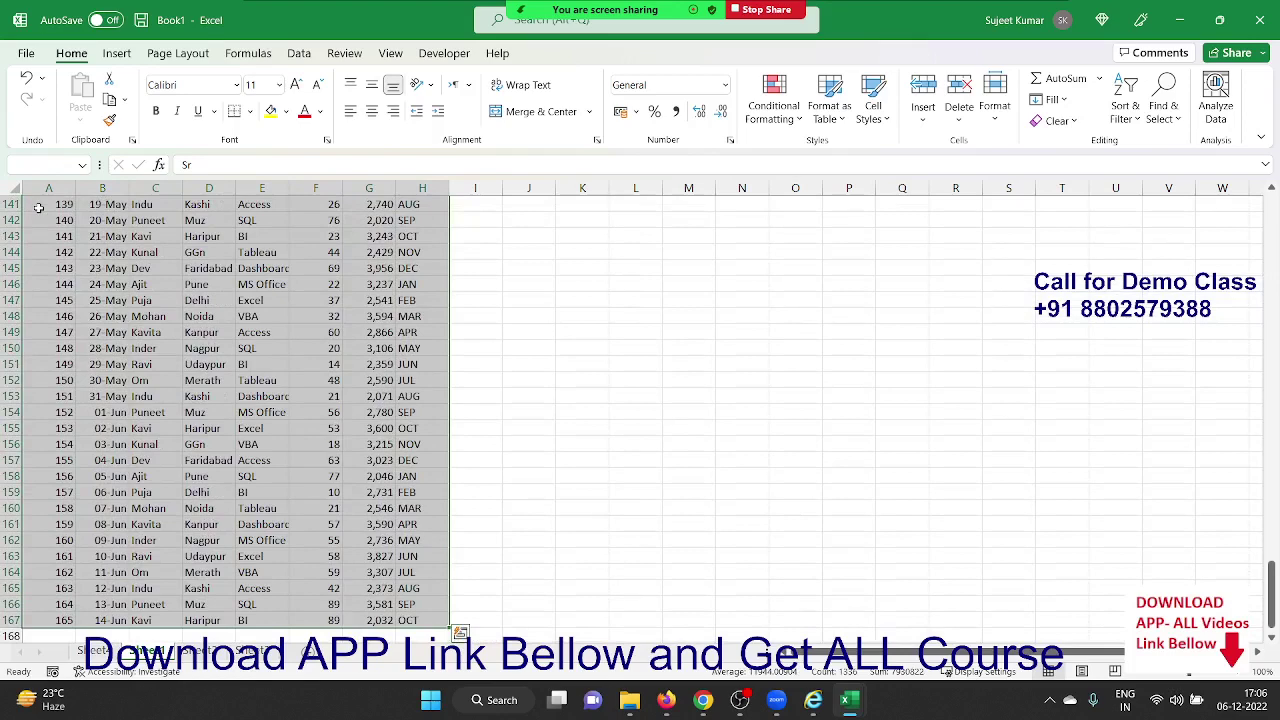
{"action": "left_click", "coordinate": [116, 56]}
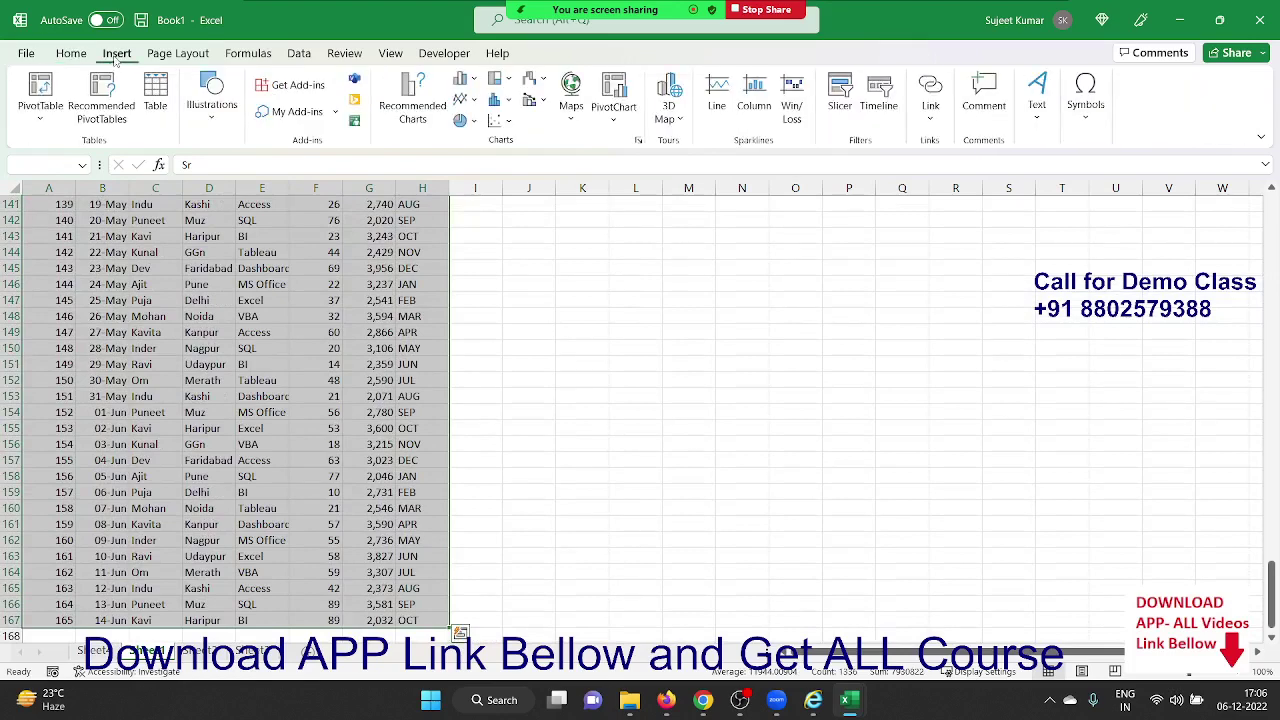
{"action": "left_click", "coordinate": [40, 95]}
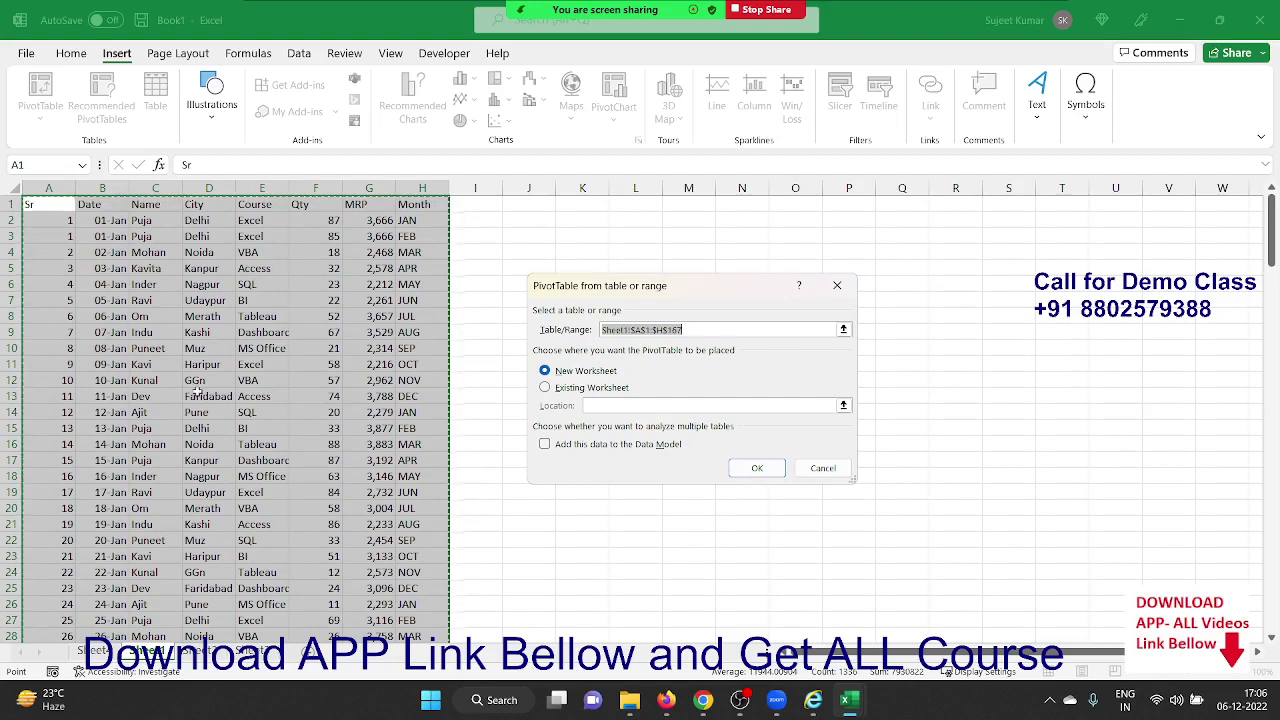
{"action": "left_click", "coordinate": [595, 405]}
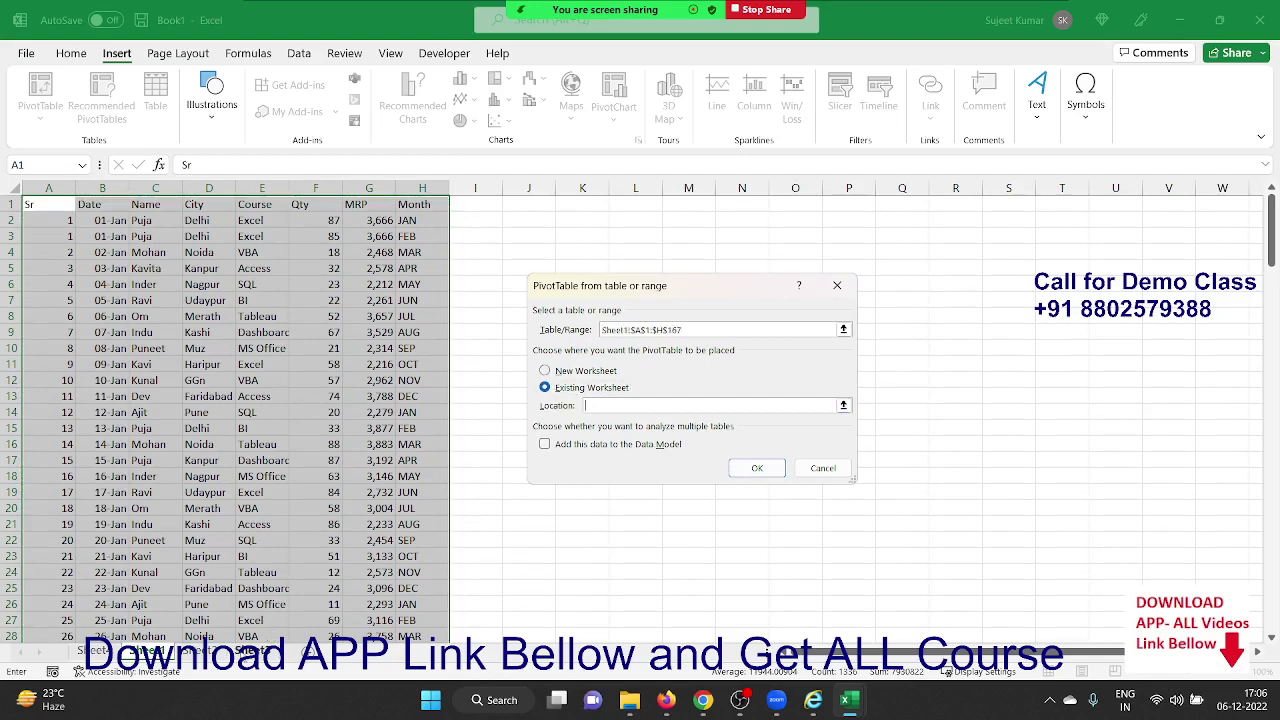
{"action": "left_click", "coordinate": [218, 652]}
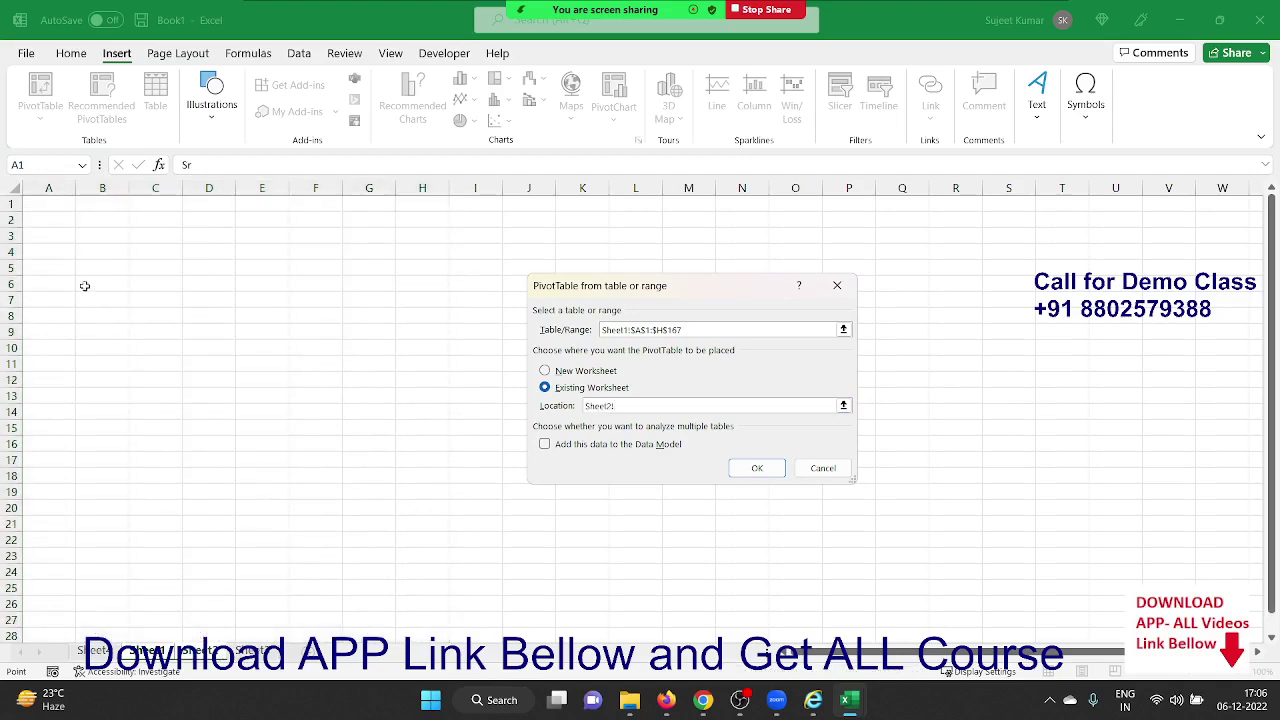
{"action": "left_click", "coordinate": [63, 236]}
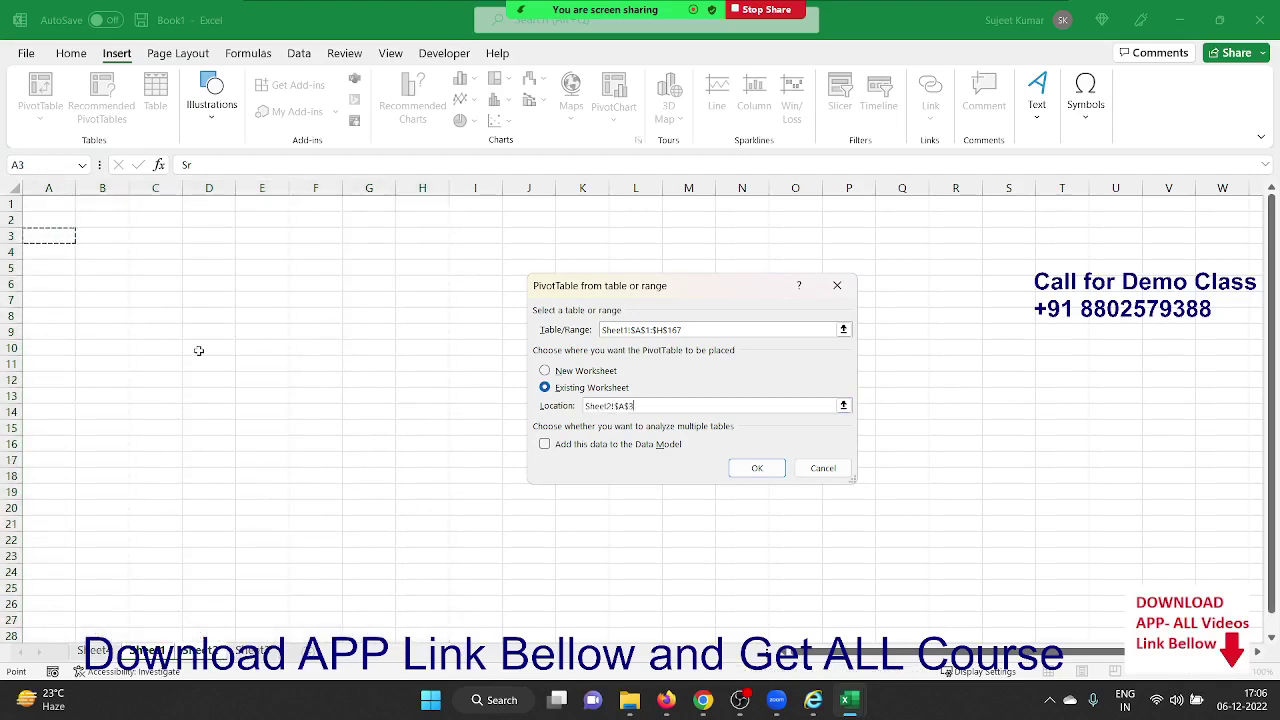
{"action": "left_click", "coordinate": [745, 468]}
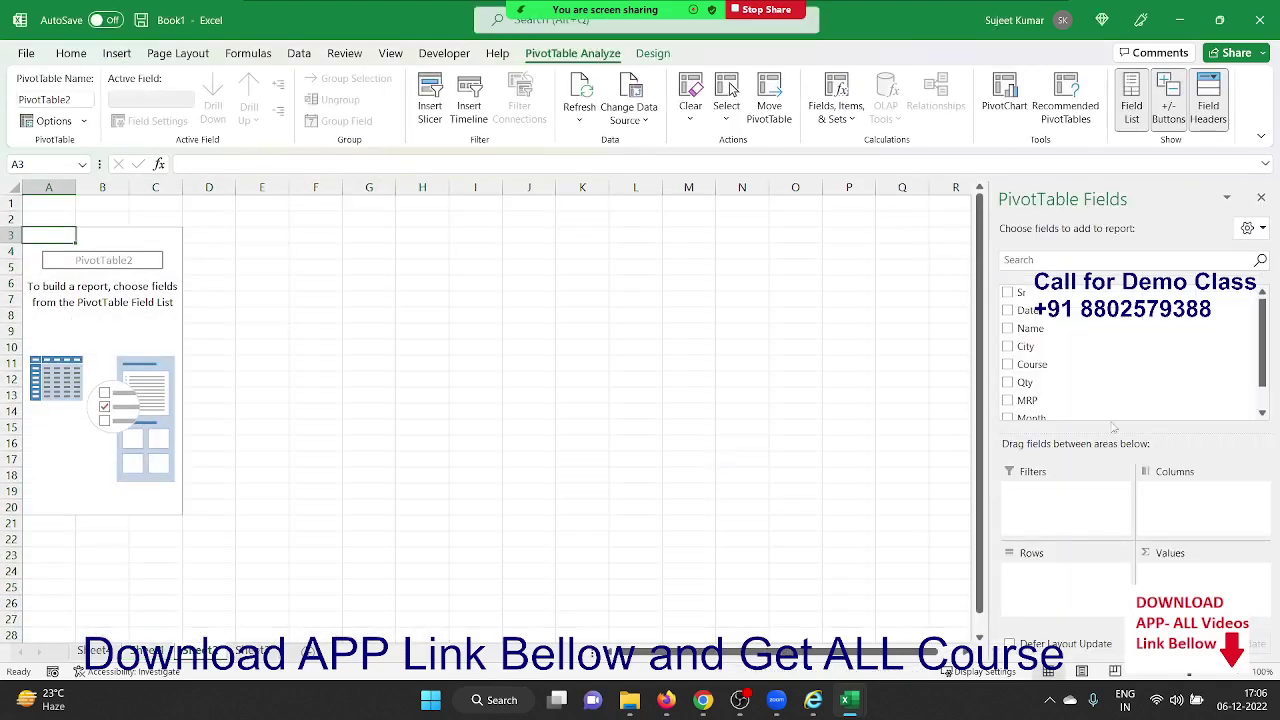
Put City in Rows, Course in Columns and MRP in Values, totalling 497901.
{"action": "left_click_drag", "start_coordinate": [1110, 351], "coordinate": [1095, 592]}
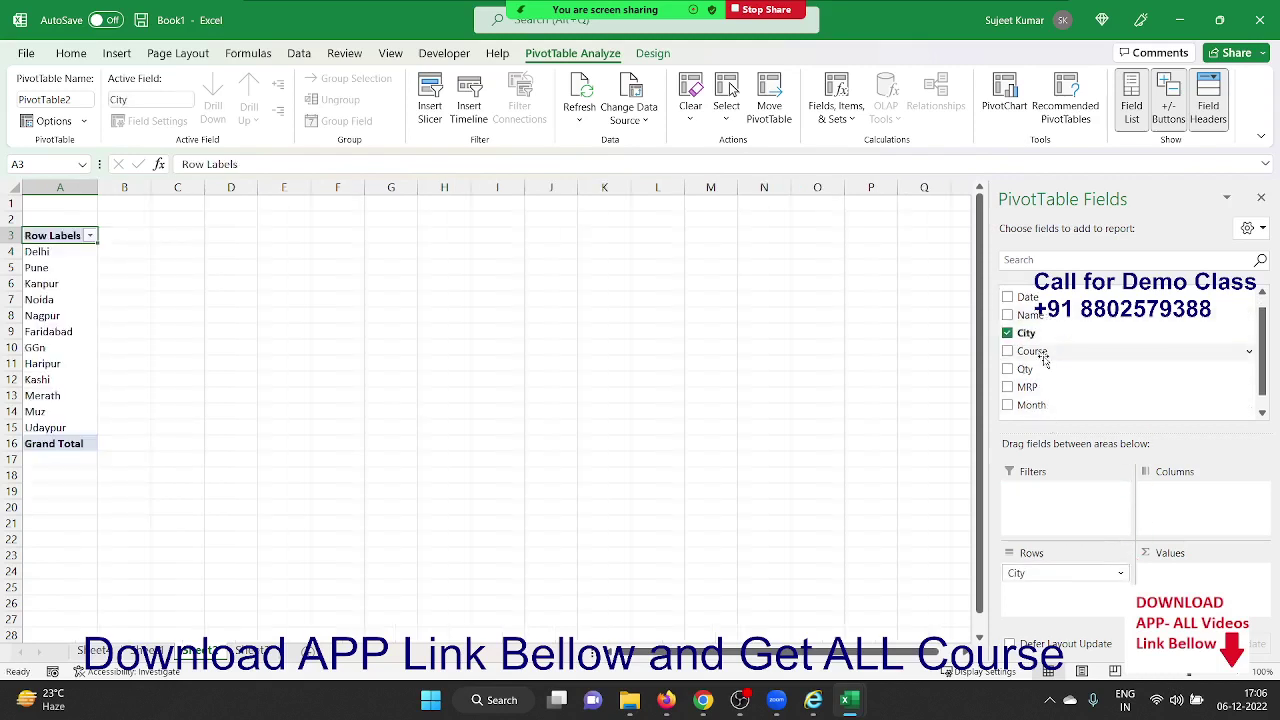
{"action": "left_click_drag", "start_coordinate": [1032, 351], "coordinate": [1172, 485]}
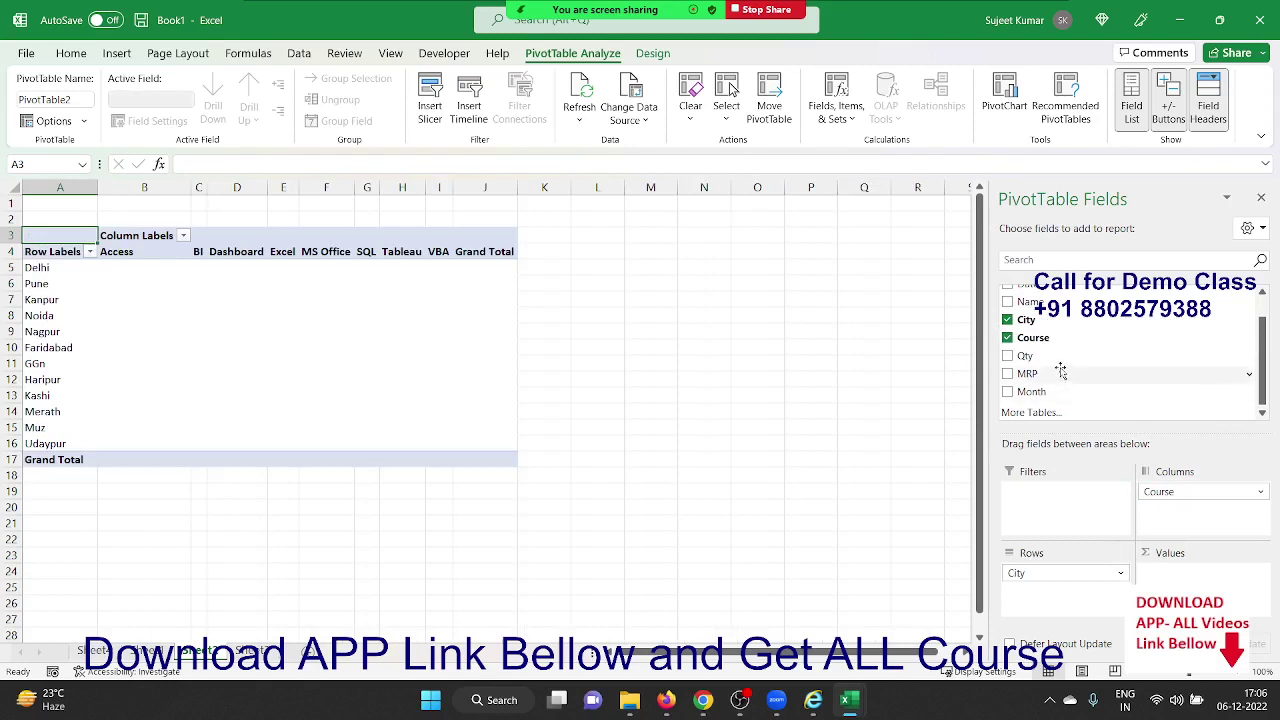
{"action": "mouse_move", "coordinate": [1050, 357]}
{"action": "left_mouse_down"}
{"action": "mouse_move", "coordinate": [1072, 388]}
{"action": "mouse_move", "coordinate": [1046, 375]}
{"action": "mouse_move", "coordinate": [1175, 576]}
{"action": "left_mouse_up"}
{"action": "left_click", "coordinate": [1174, 576]}
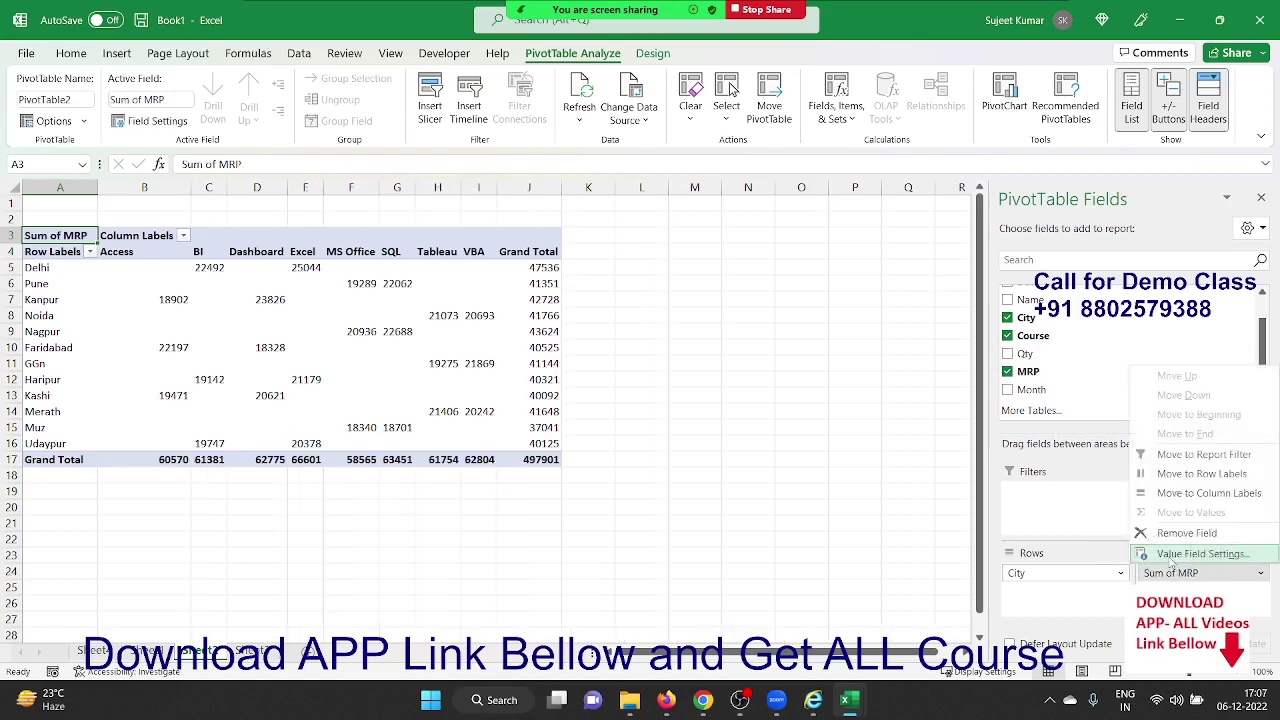
Change the MRP summary from Sum to Average.
{"action": "left_click", "coordinate": [1170, 554]}
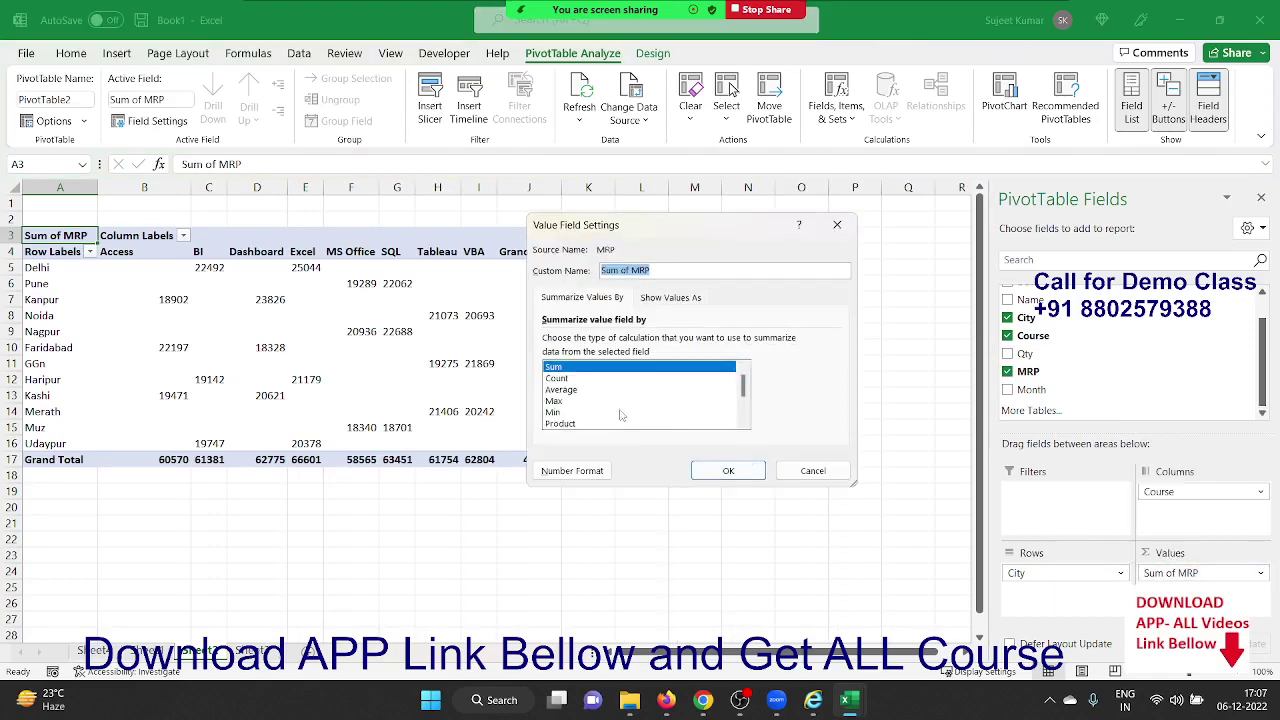
{"action": "left_click", "coordinate": [564, 390]}
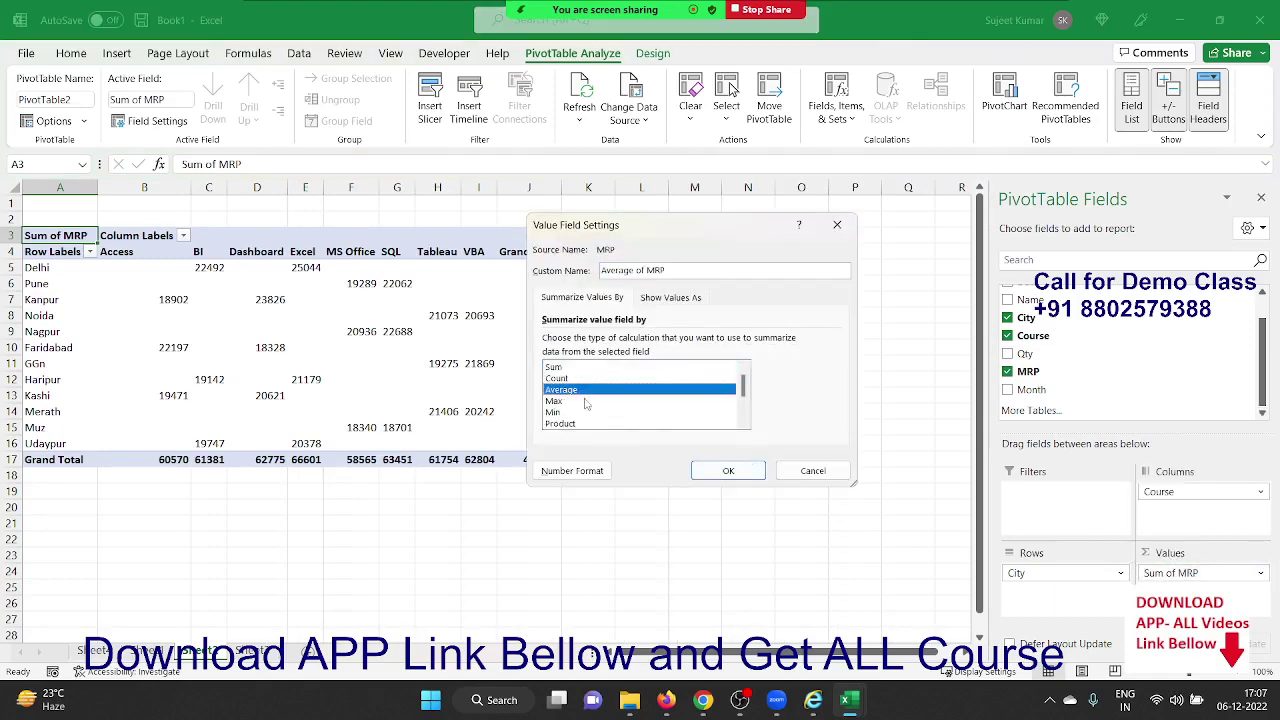
{"action": "left_click", "coordinate": [728, 469]}
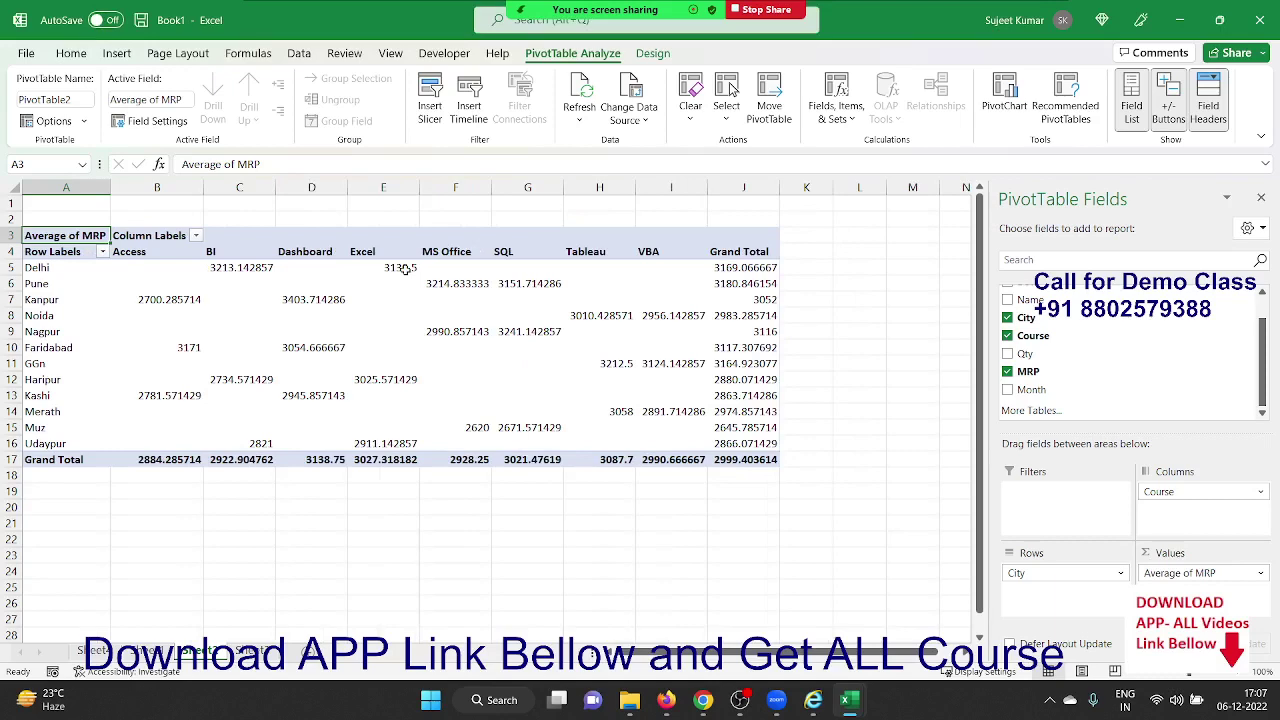
Rename the pivot's row header to City and its column header to Course.
{"action": "left_click", "coordinate": [62, 254]}
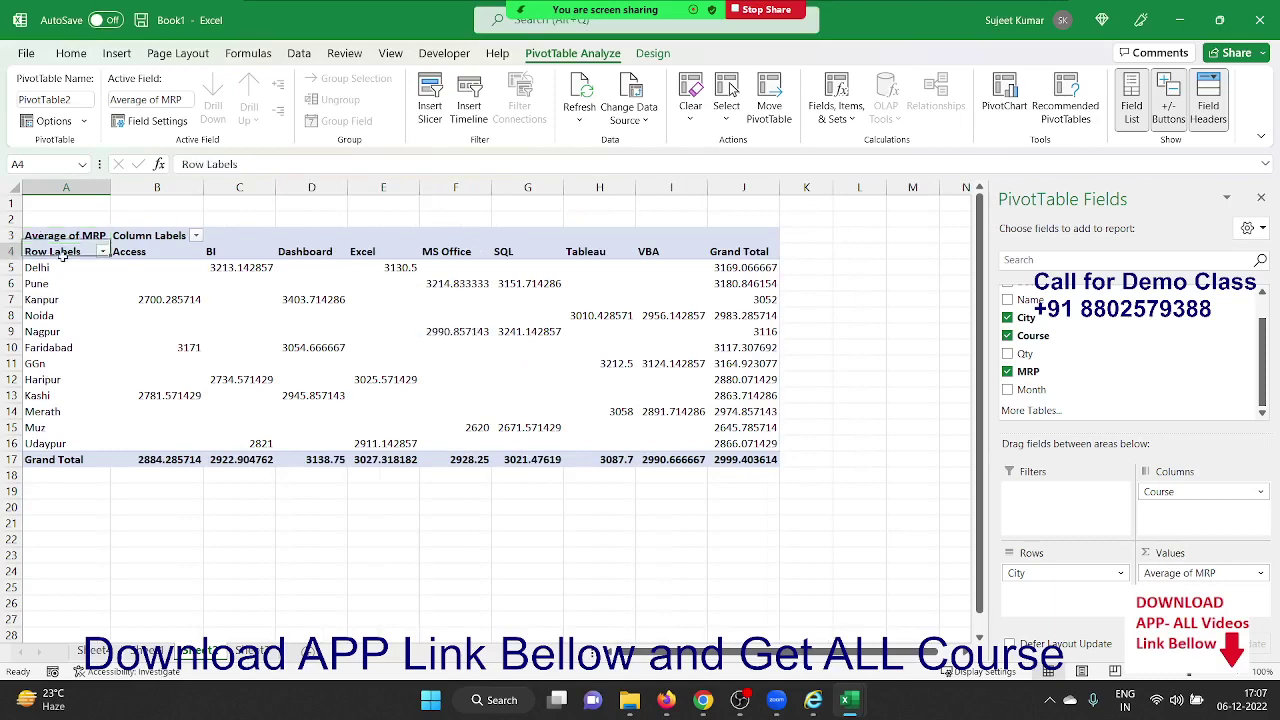
{"action": "type", "text": "City"}
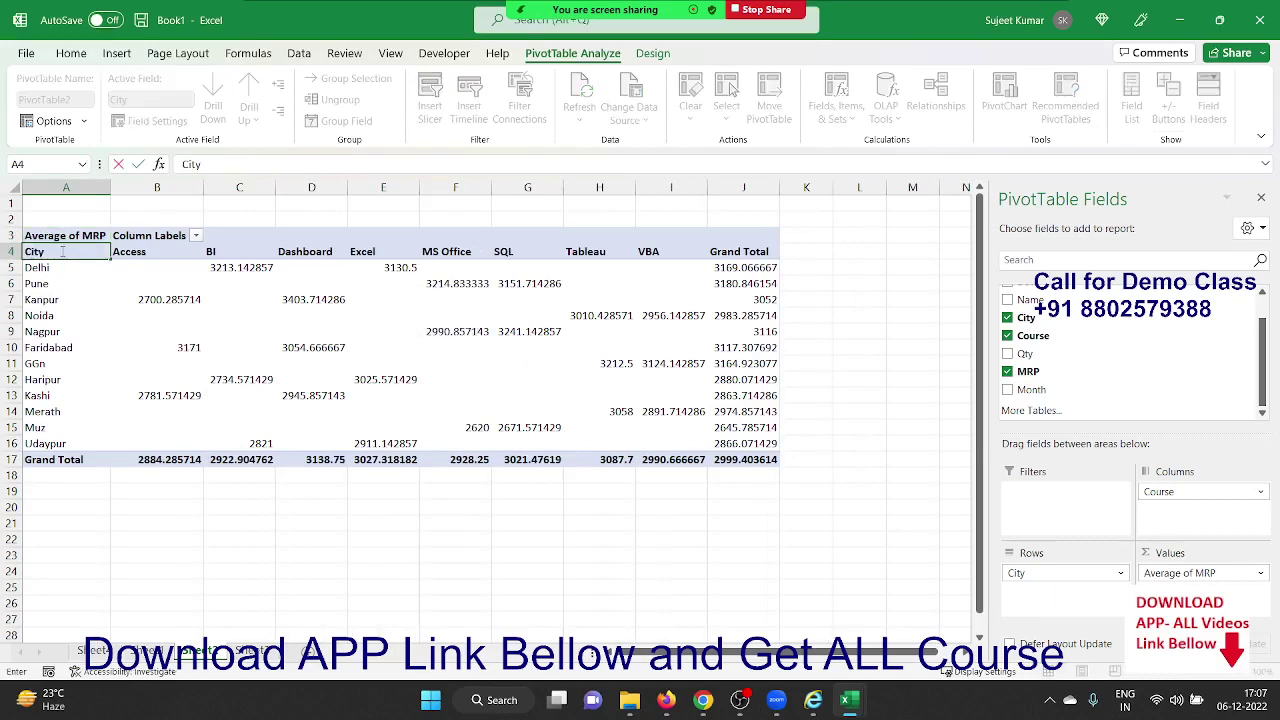
{"action": "key", "text": "Return"}
{"action": "key", "text": "Up"}
{"action": "key", "text": "Right"}
{"action": "type", "text": "Co"}
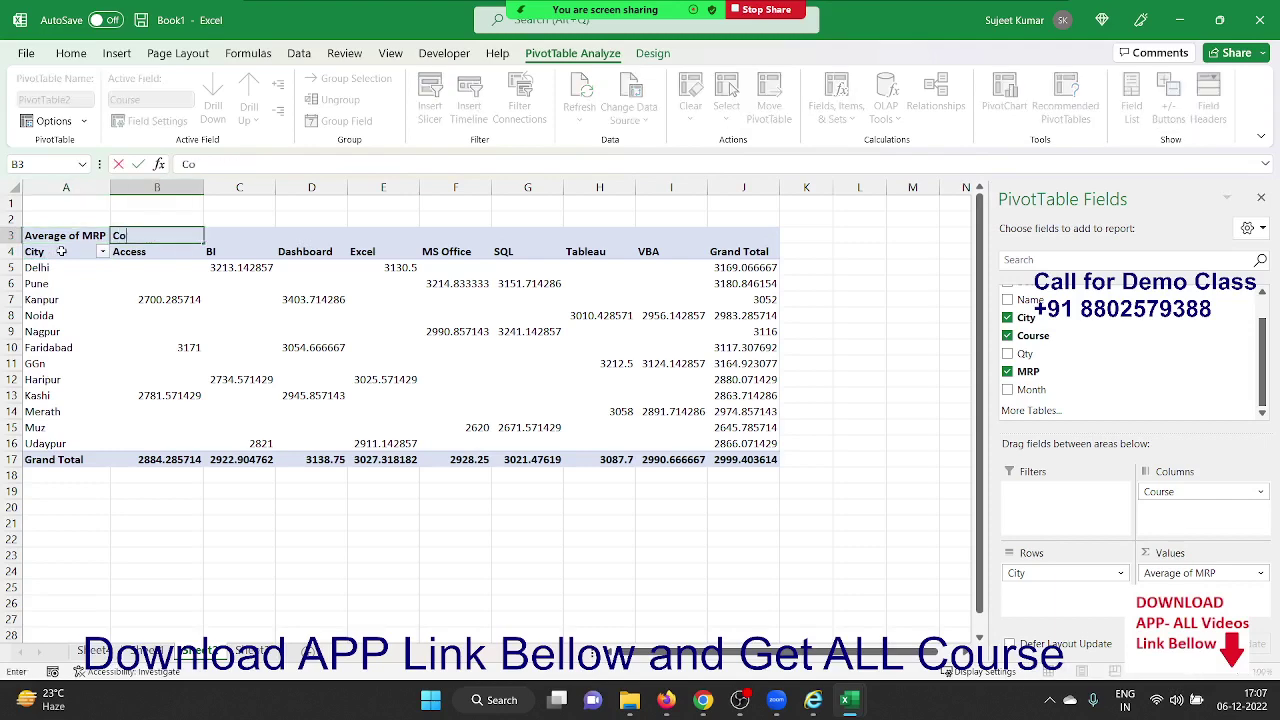
{"action": "type", "text": "urse"}
{"action": "key", "text": "Return"}
{"action": "left_click", "coordinate": [203, 301]}
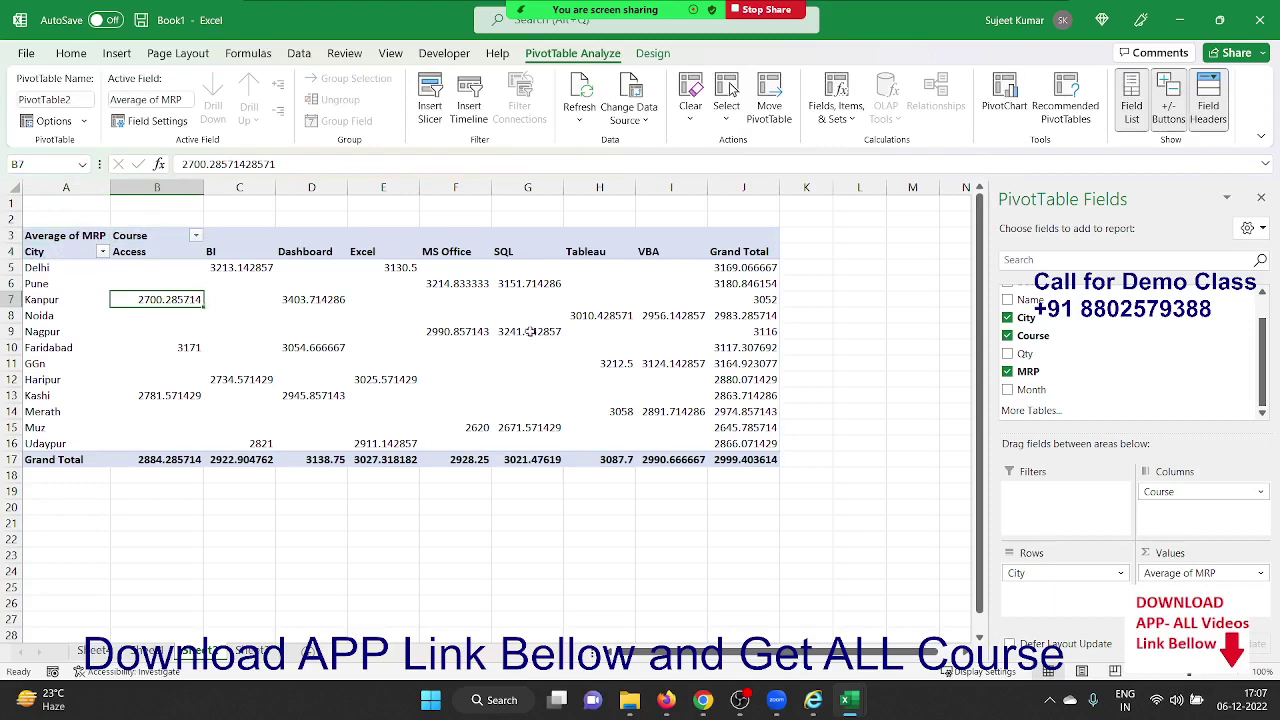
{"action": "left_click", "coordinate": [66, 53]}
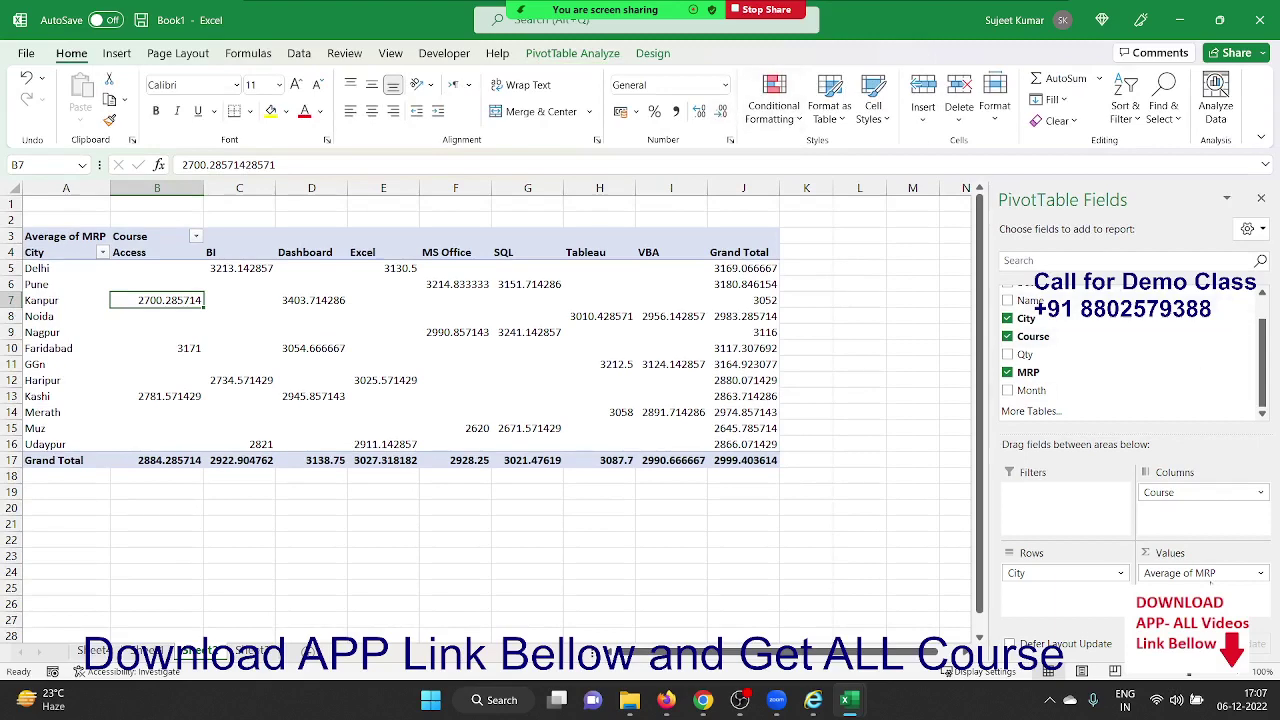
Give the Average of MRP field a custom number format of 0, so the overall average reads 2999.
{"action": "left_click", "coordinate": [1200, 573]}
{"action": "left_click", "coordinate": [1212, 493]}
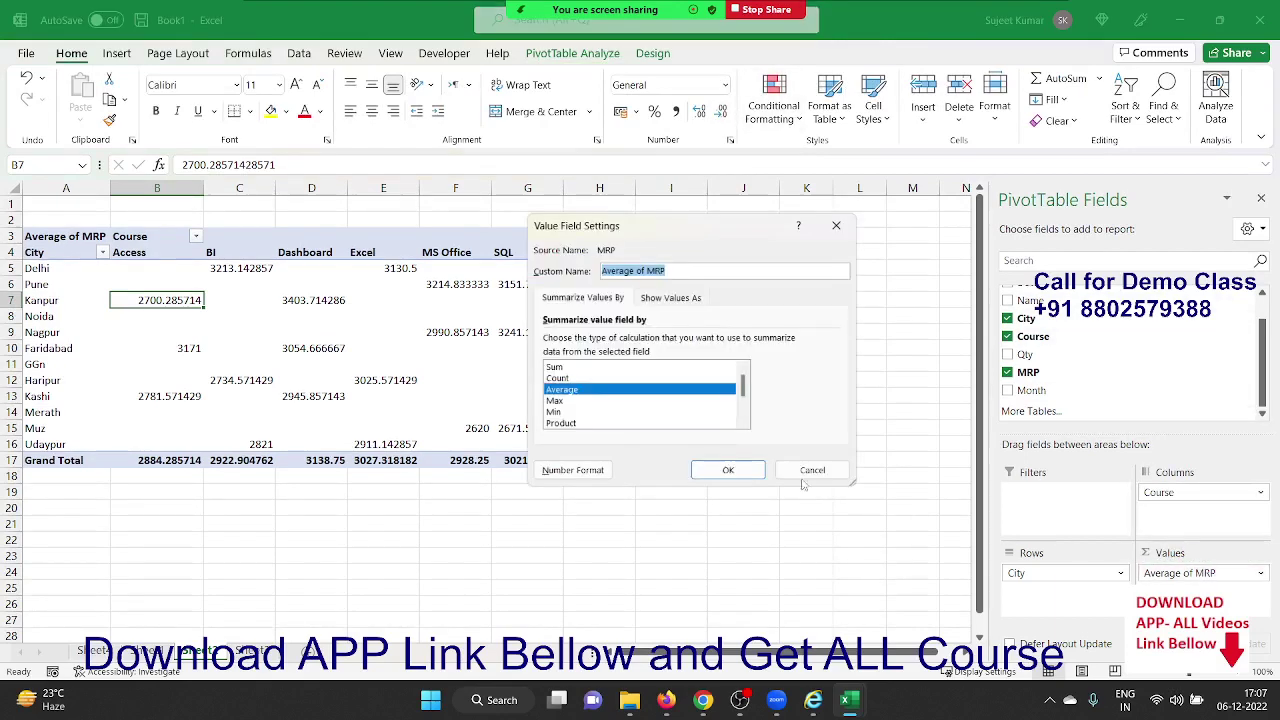
{"action": "left_click", "coordinate": [597, 473]}
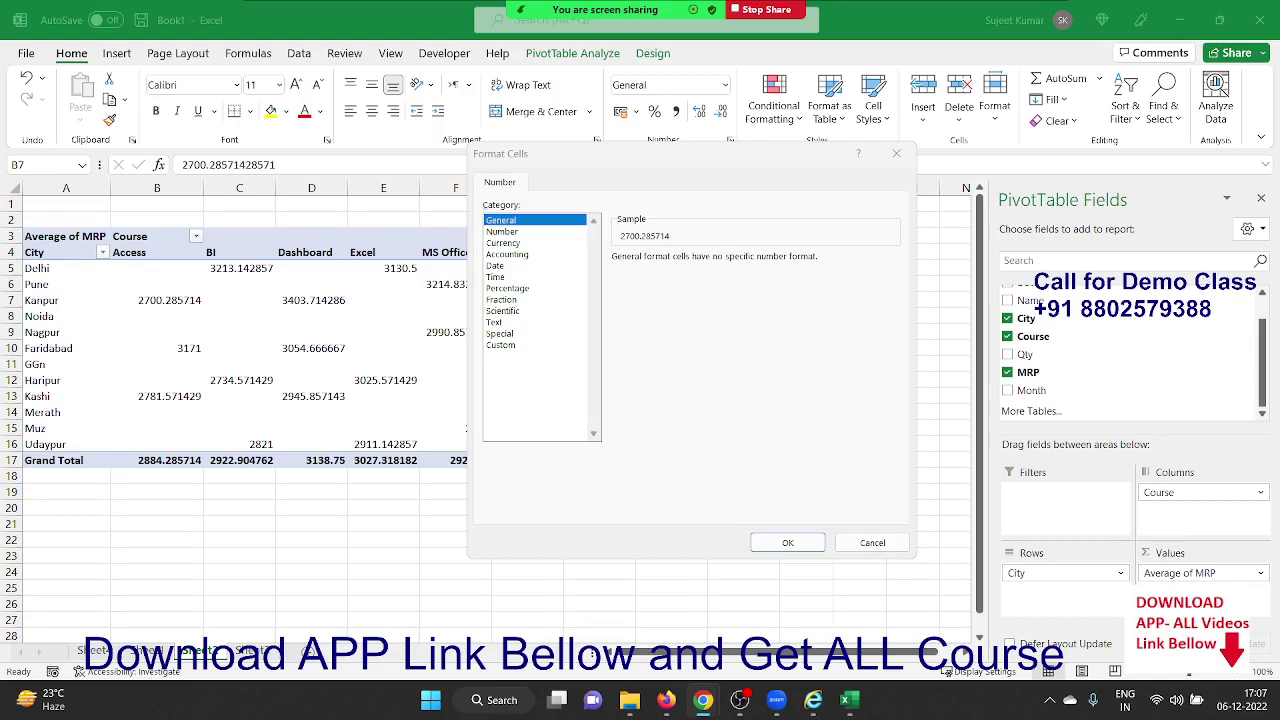
{"action": "left_click", "coordinate": [500, 345]}
{"action": "double_click", "coordinate": [633, 271]}
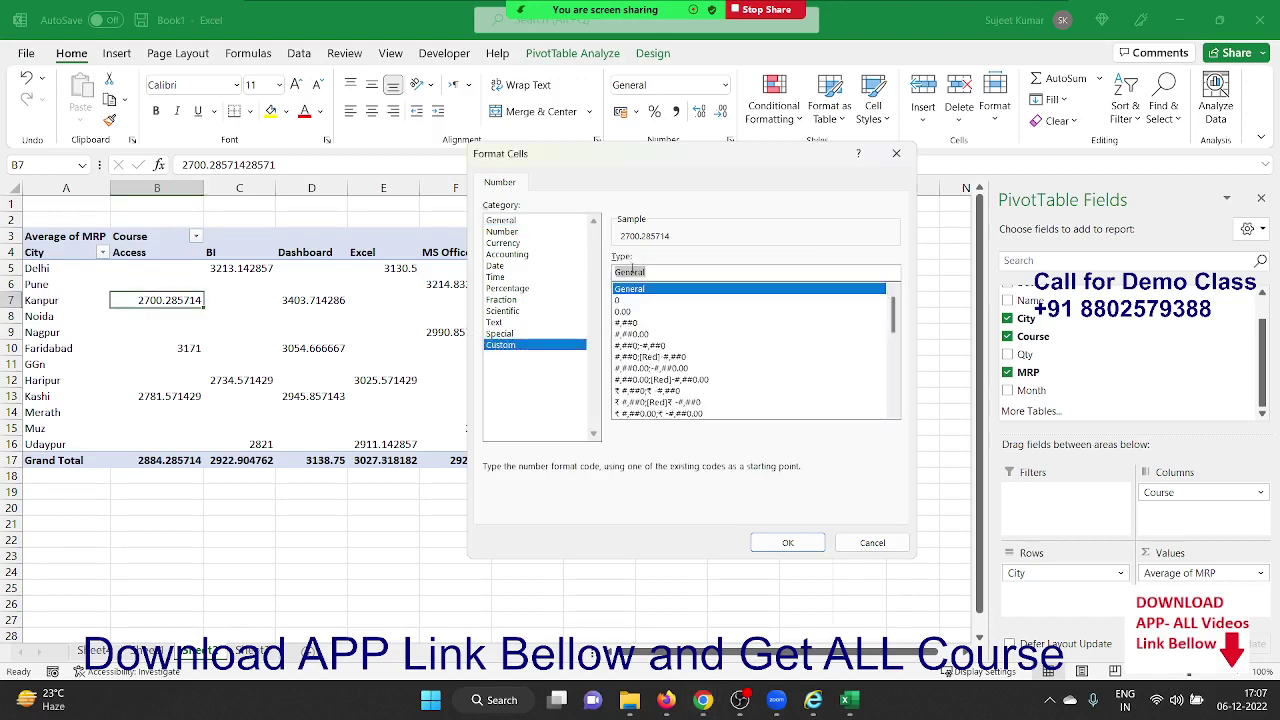
{"action": "type", "text": "0"}
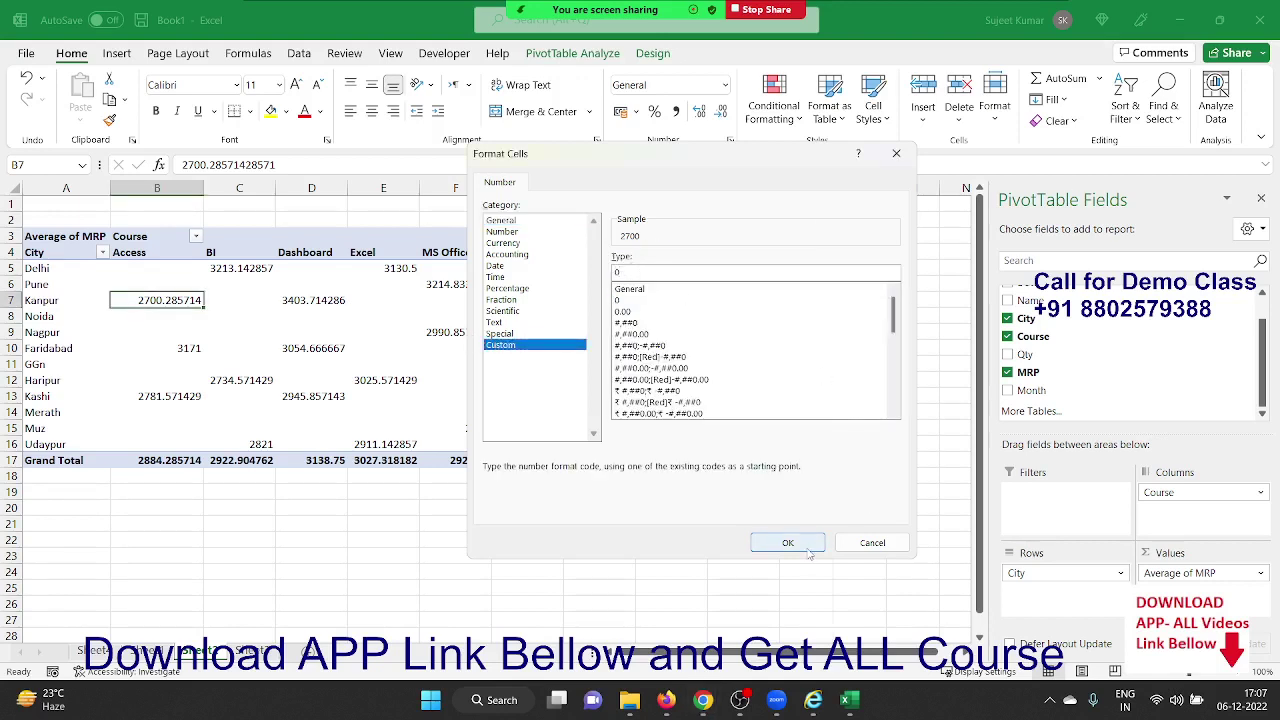
{"action": "left_click", "coordinate": [805, 549]}
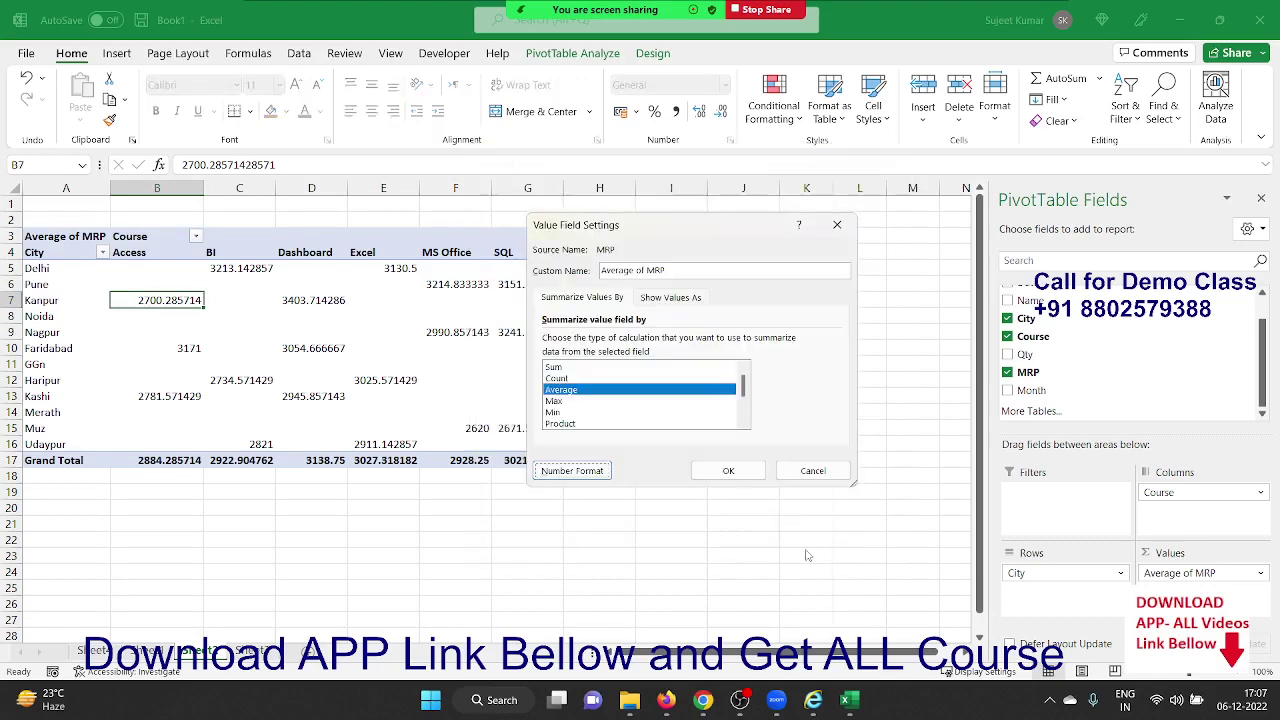
{"action": "left_click", "coordinate": [728, 470]}
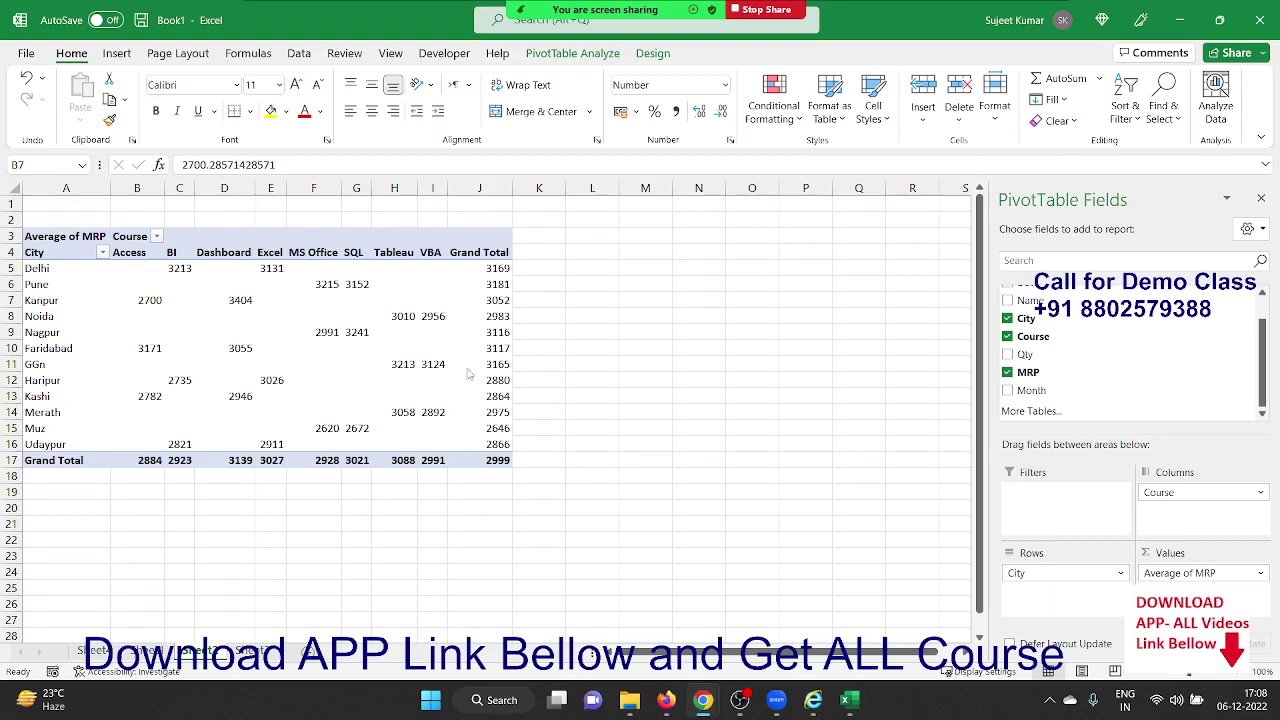
Check the Nagpur MS Office average and the Pune row, then bring up the shortcut menu on empty cell G8.
{"action": "left_click", "coordinate": [287, 329]}
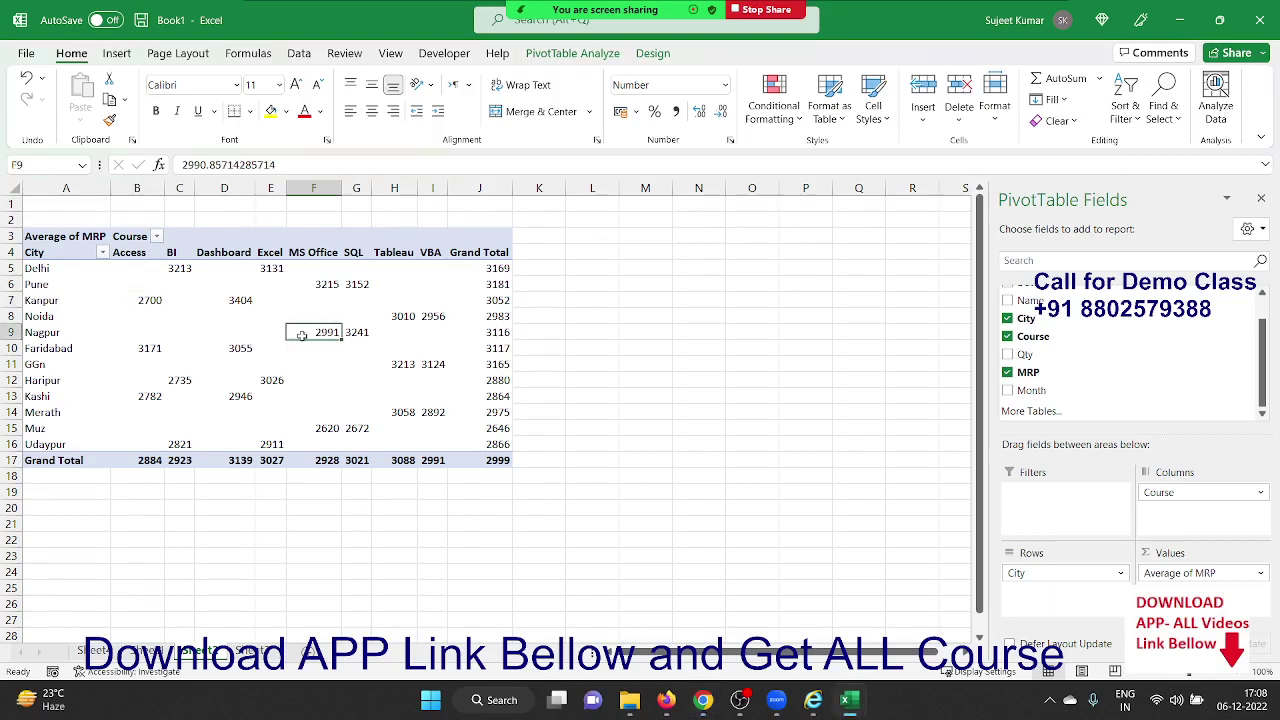
{"action": "left_click", "coordinate": [310, 347]}
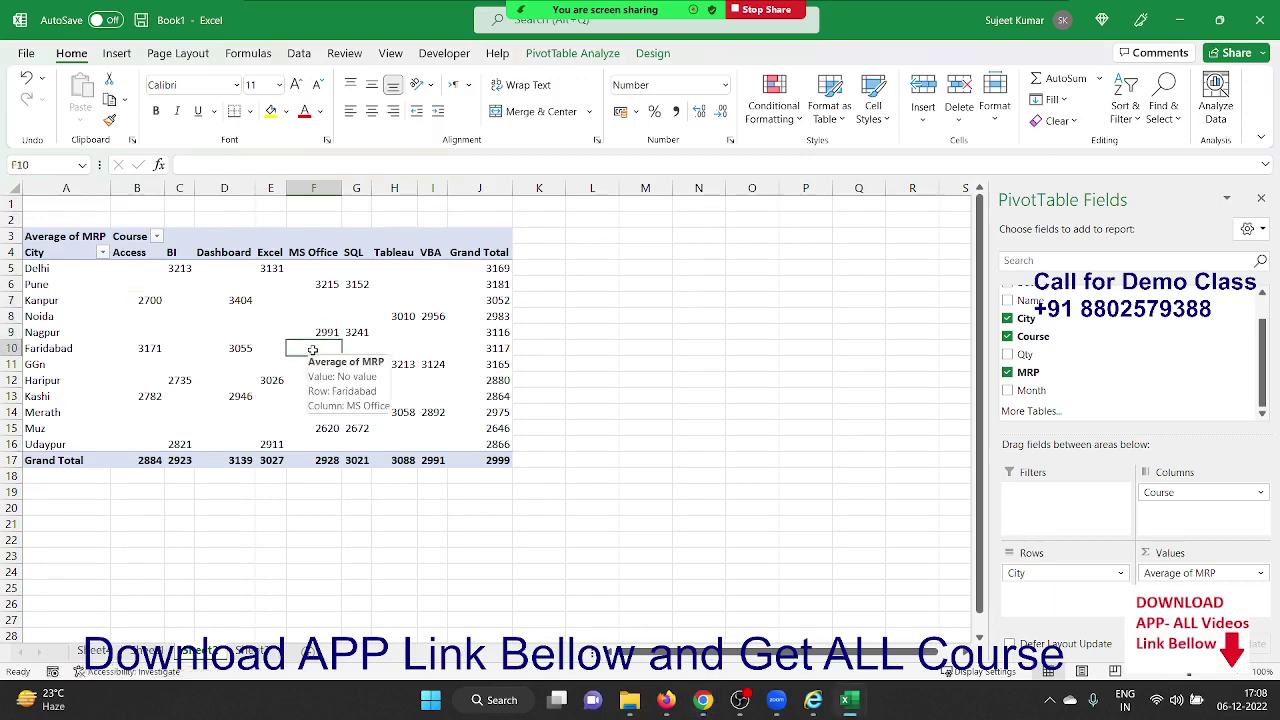
{"action": "left_click", "coordinate": [33, 283]}
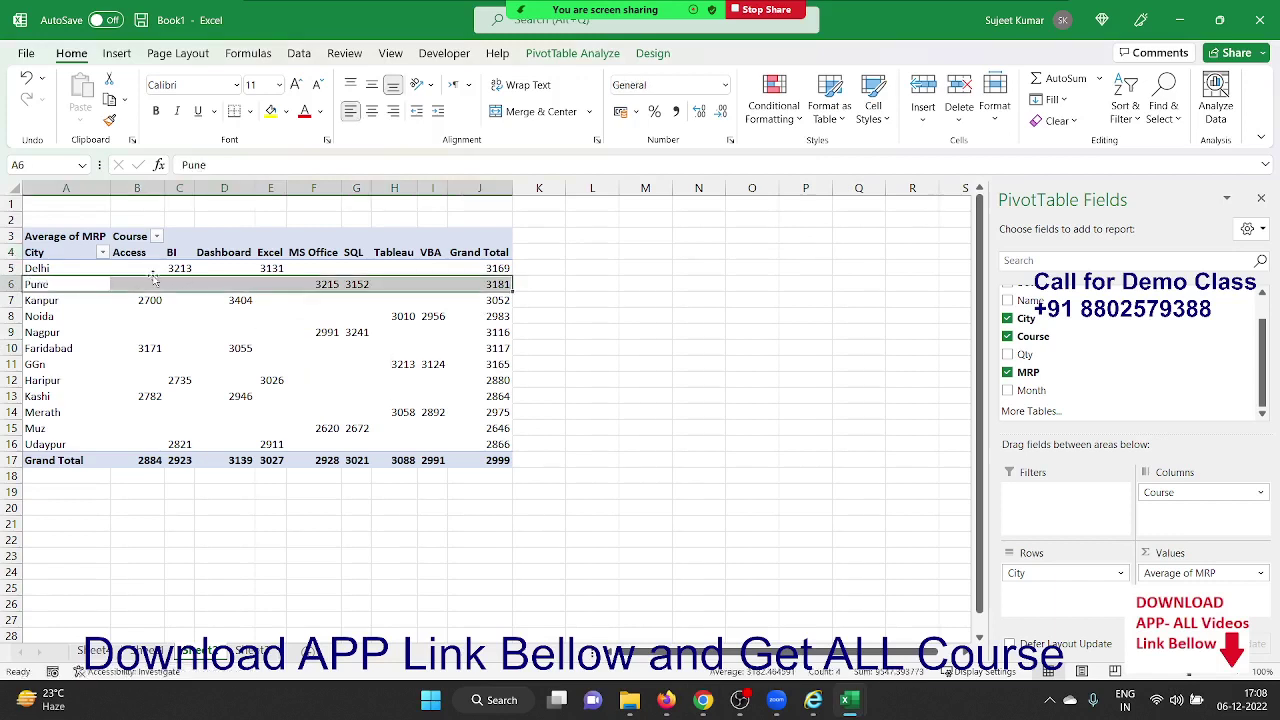
{"action": "mouse_move", "coordinate": [235, 281]}
{"action": "left_click", "coordinate": [296, 332]}
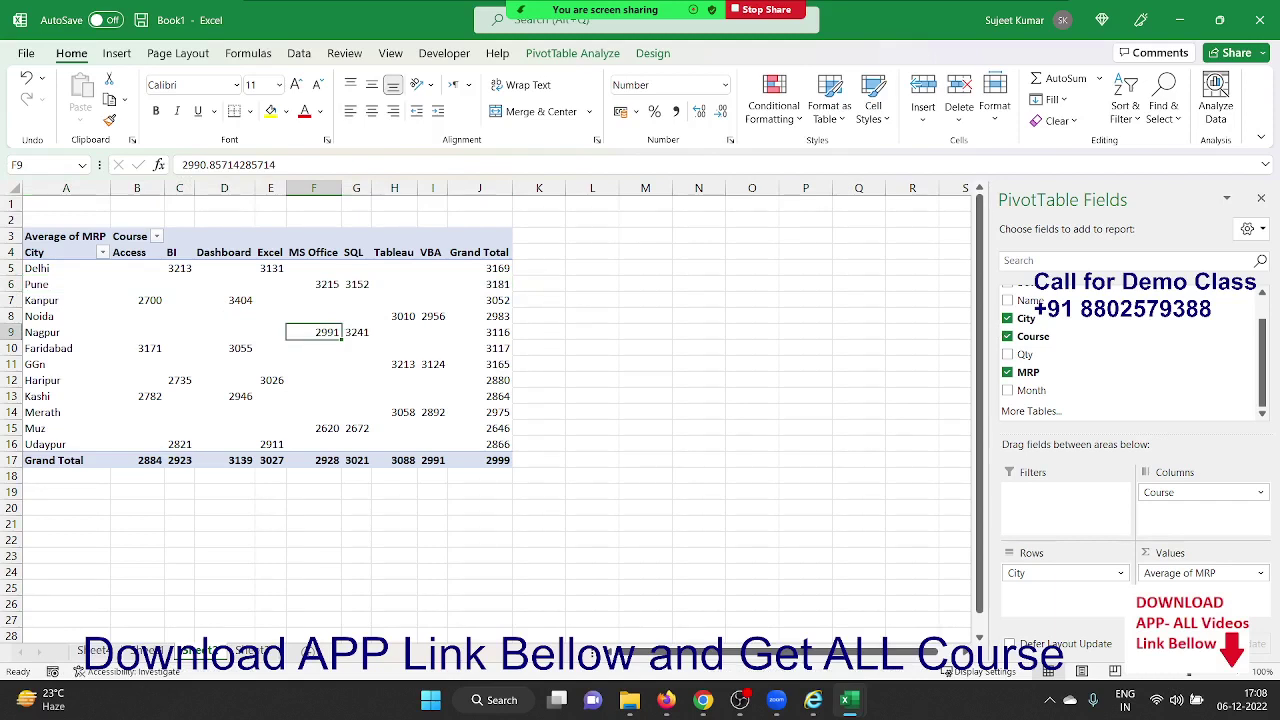
{"action": "right_click", "coordinate": [348, 314]}
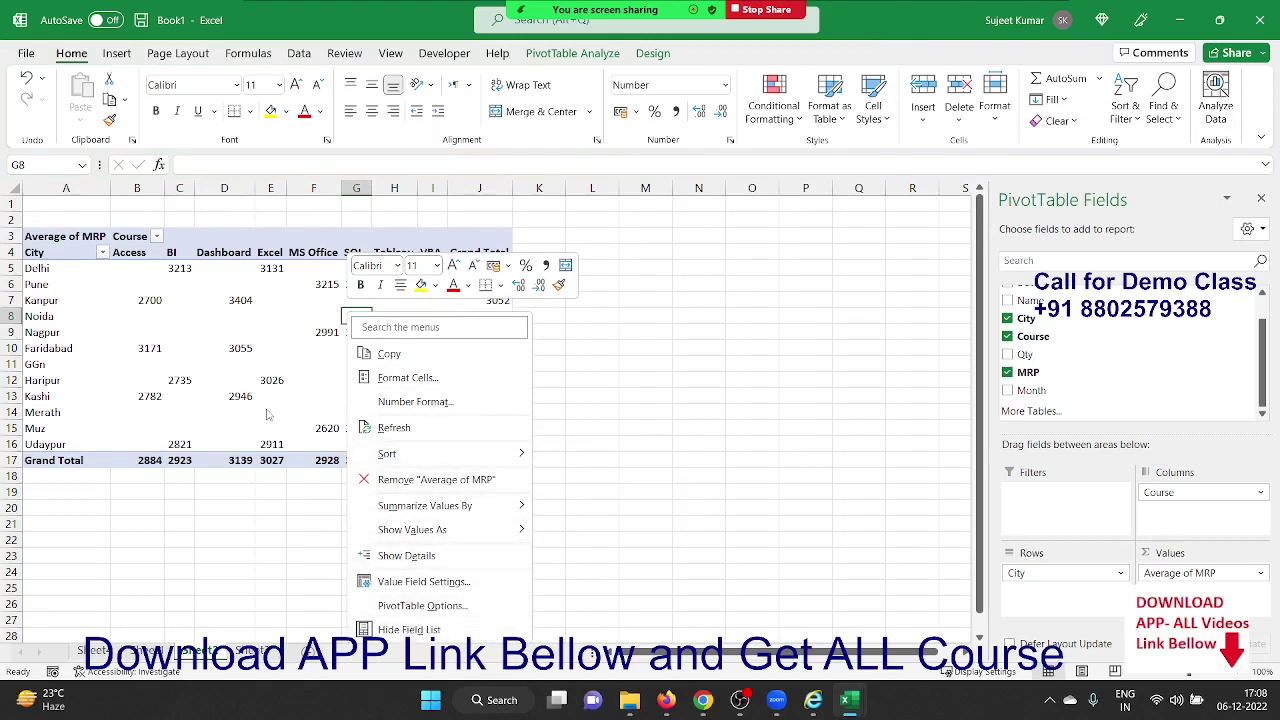
Set PivotTable Options to show 0 for empty cells, then select the course headers across the pivot.
{"action": "left_click", "coordinate": [268, 414]}
{"action": "right_click", "coordinate": [262, 316]}
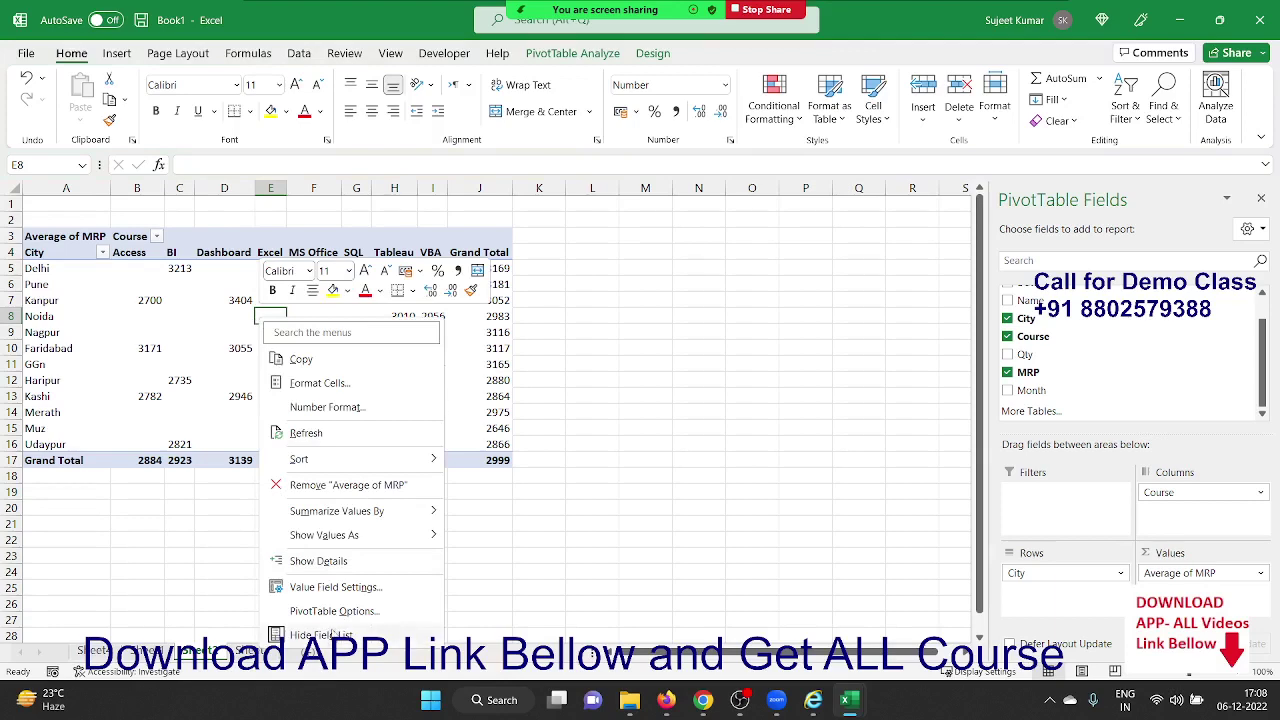
{"action": "left_click", "coordinate": [333, 611]}
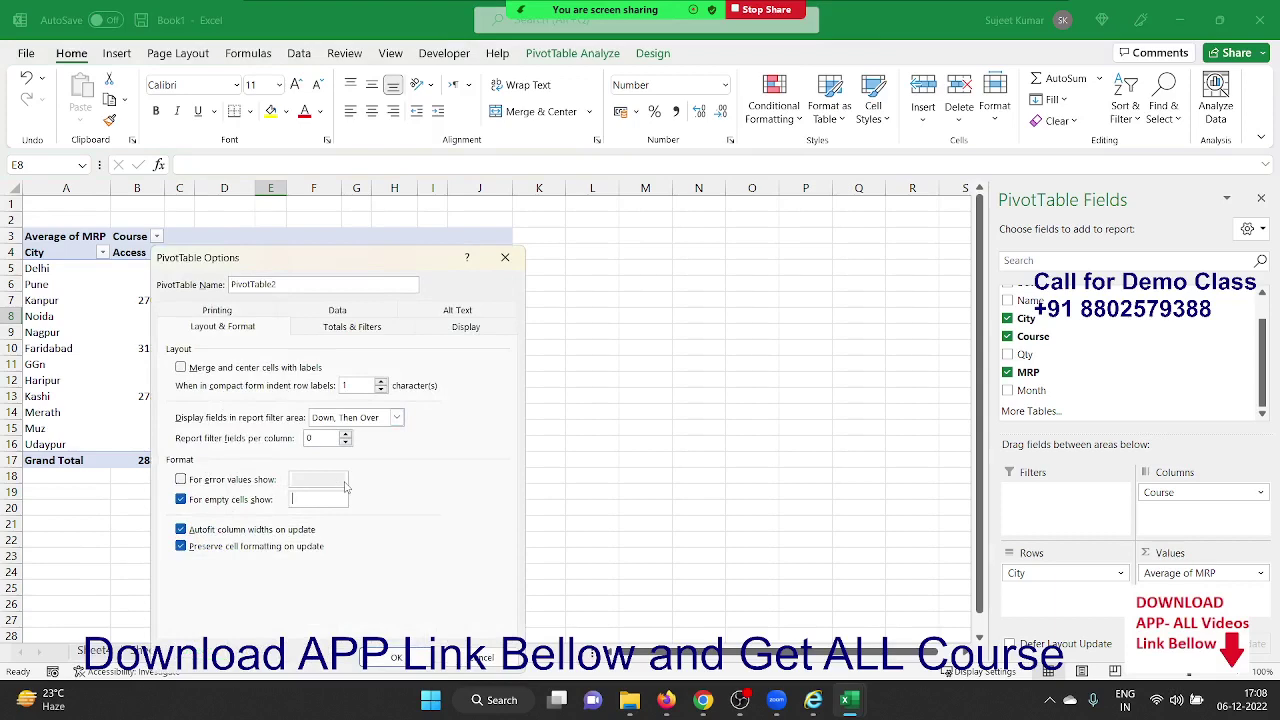
{"action": "type", "text": "0"}
{"action": "left_click", "coordinate": [390, 658]}
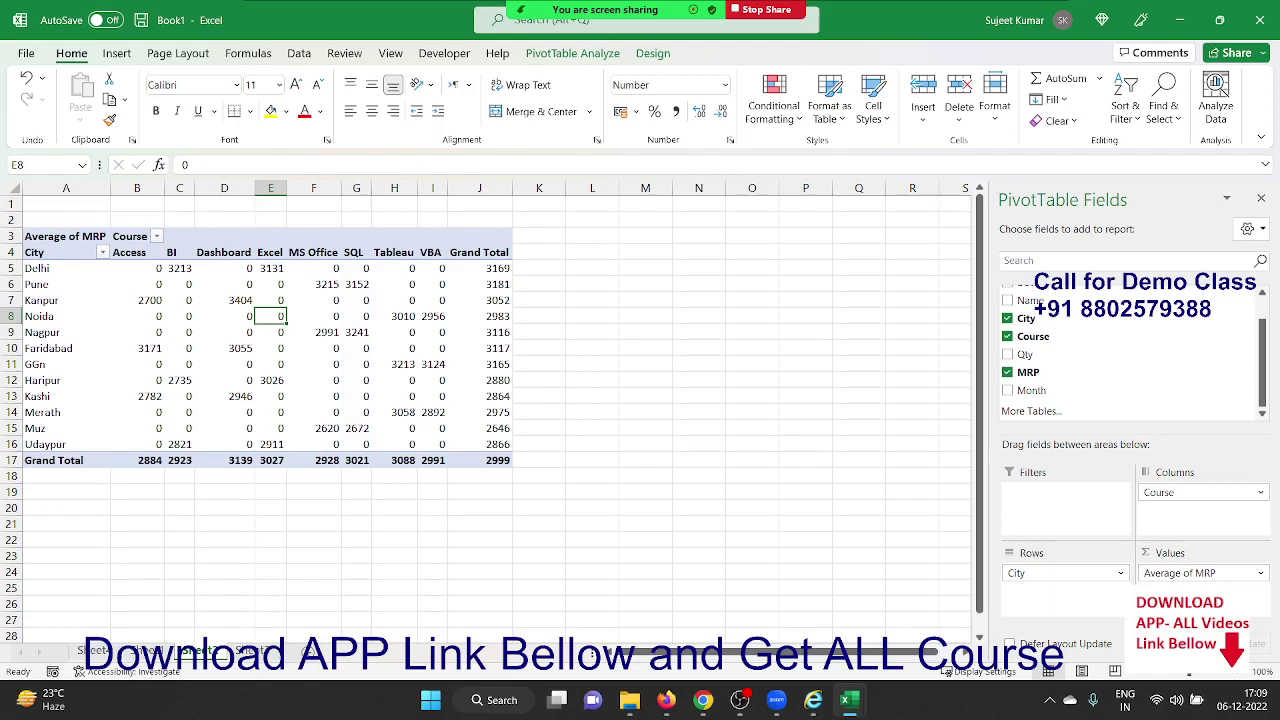
{"action": "left_click", "coordinate": [703, 700]}
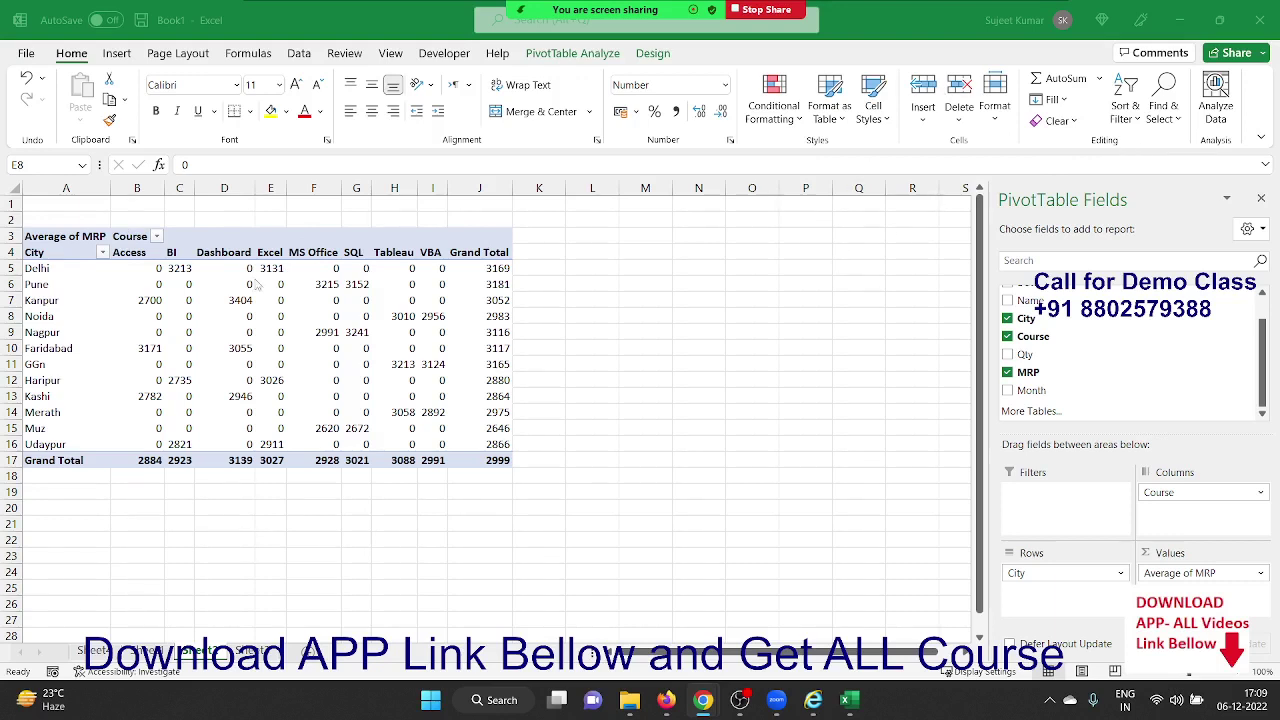
{"action": "left_click_drag", "start_coordinate": [147, 254], "coordinate": [424, 253]}
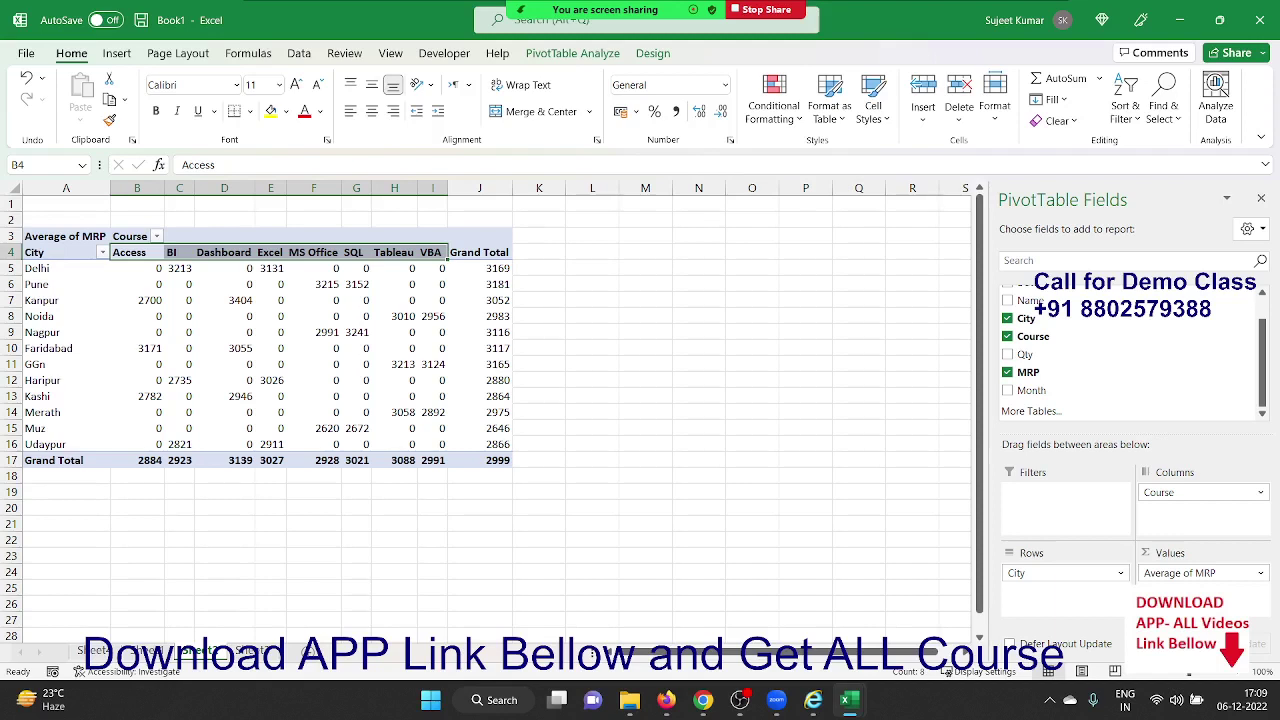
{"action": "left_click", "coordinate": [703, 699]}
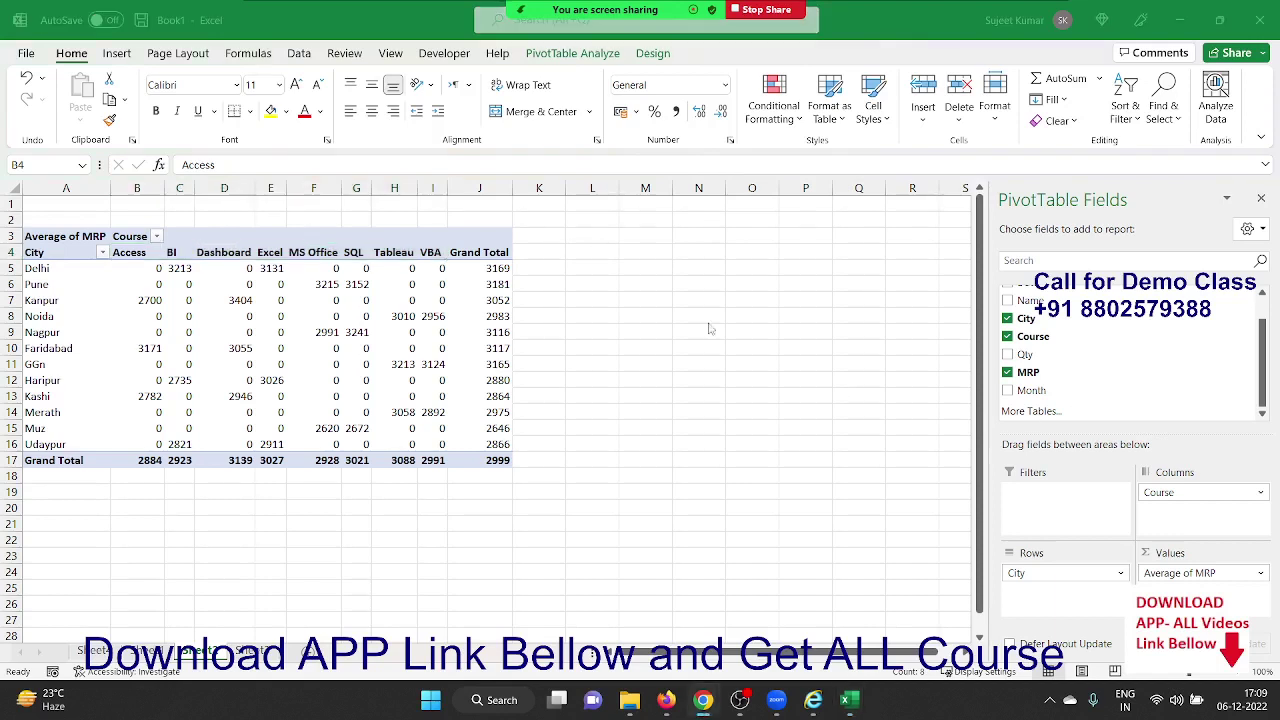
{"action": "left_click", "coordinate": [504, 288]}
{"action": "left_click_drag", "start_coordinate": [540, 220], "coordinate": [876, 259]}
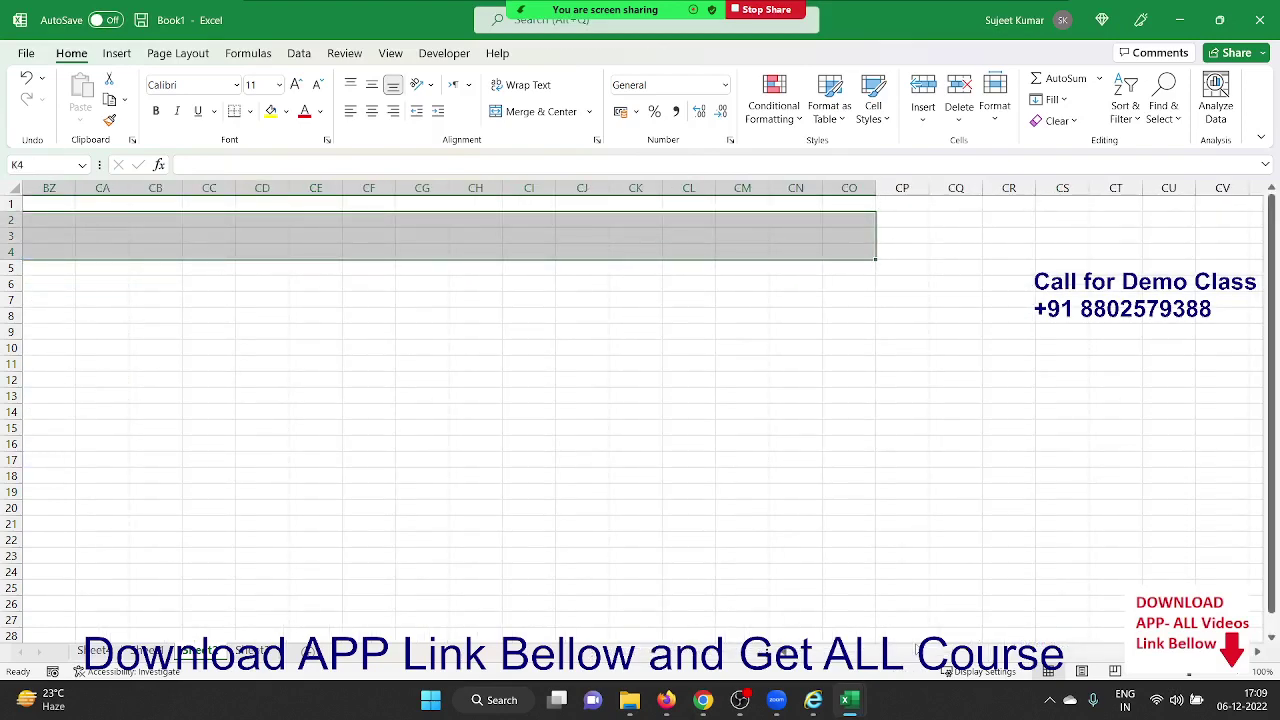
{"action": "scroll", "coordinate": [658, 562], "scroll_direction": "left", "scroll_amount": 10}
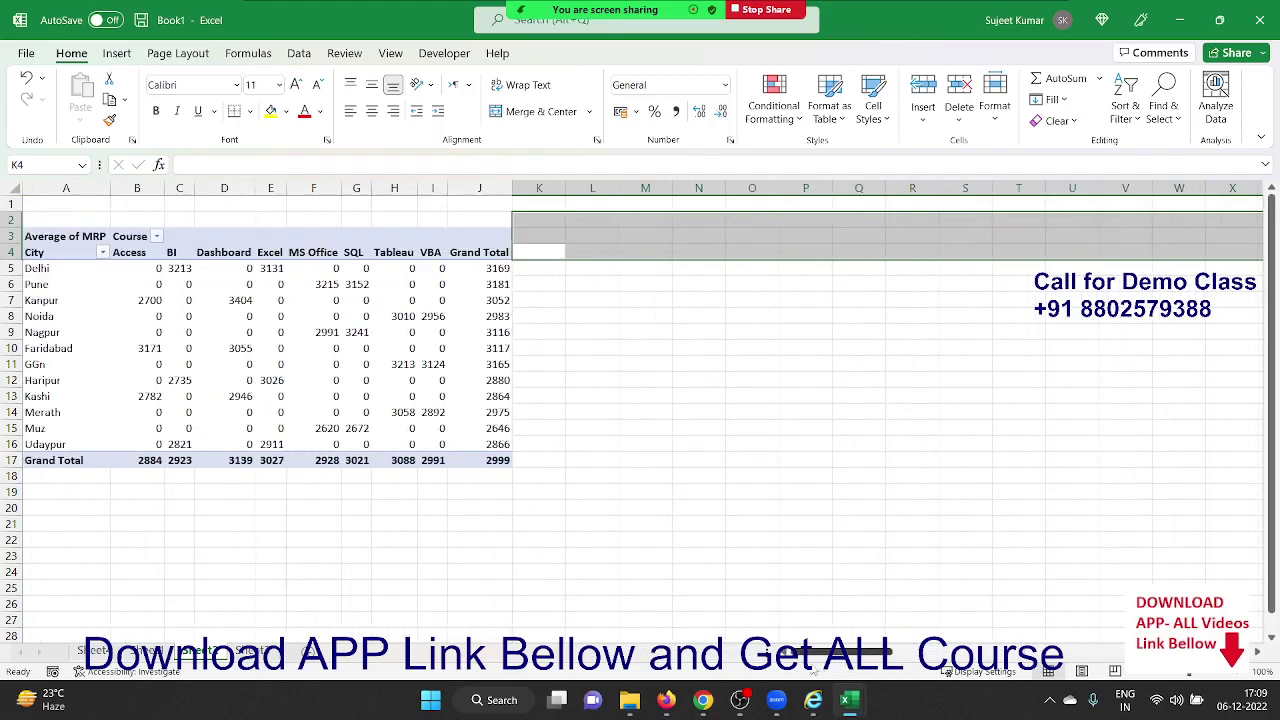
{"action": "left_click", "coordinate": [658, 562]}
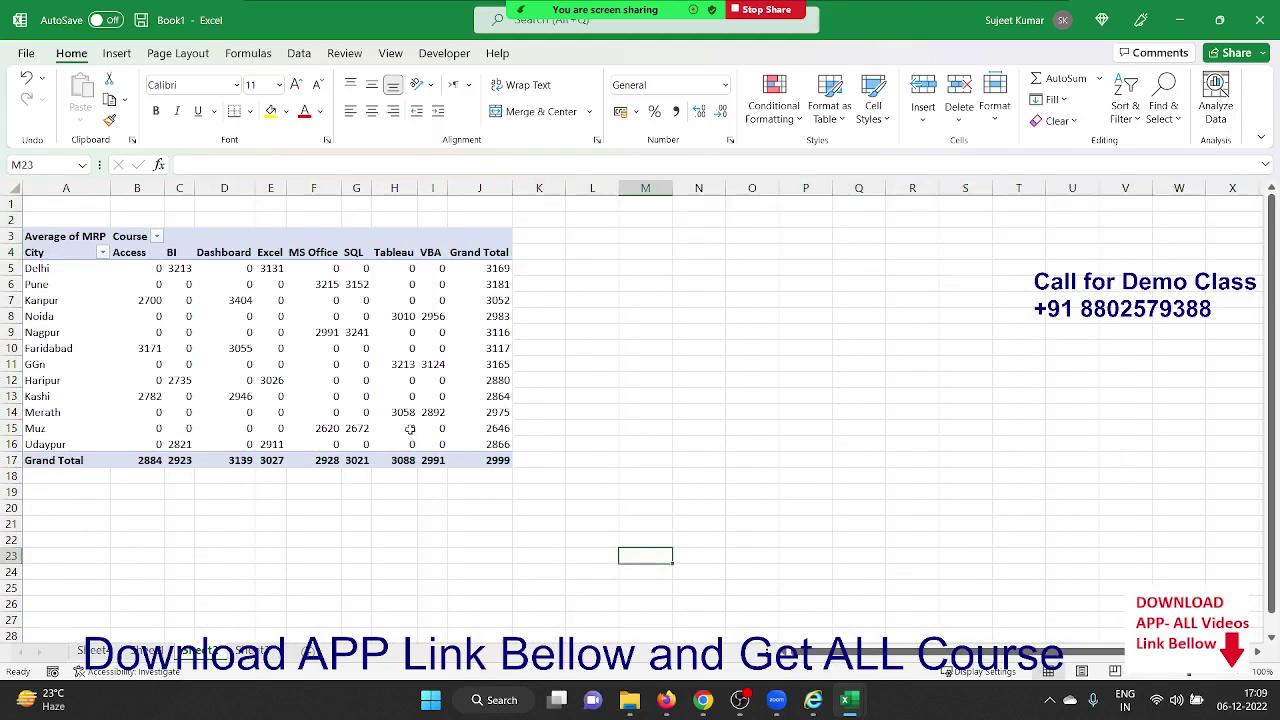
{"action": "left_click", "coordinate": [398, 396]}
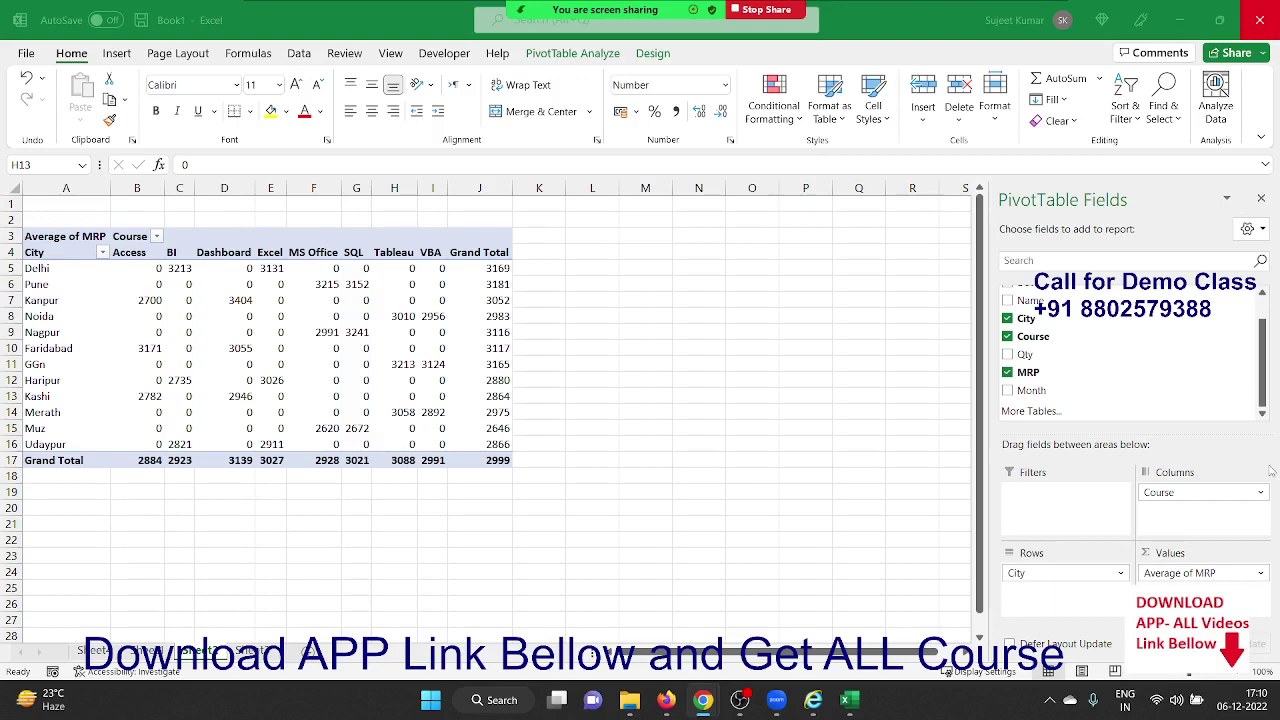
{"action": "left_click", "coordinate": [1175, 497]}
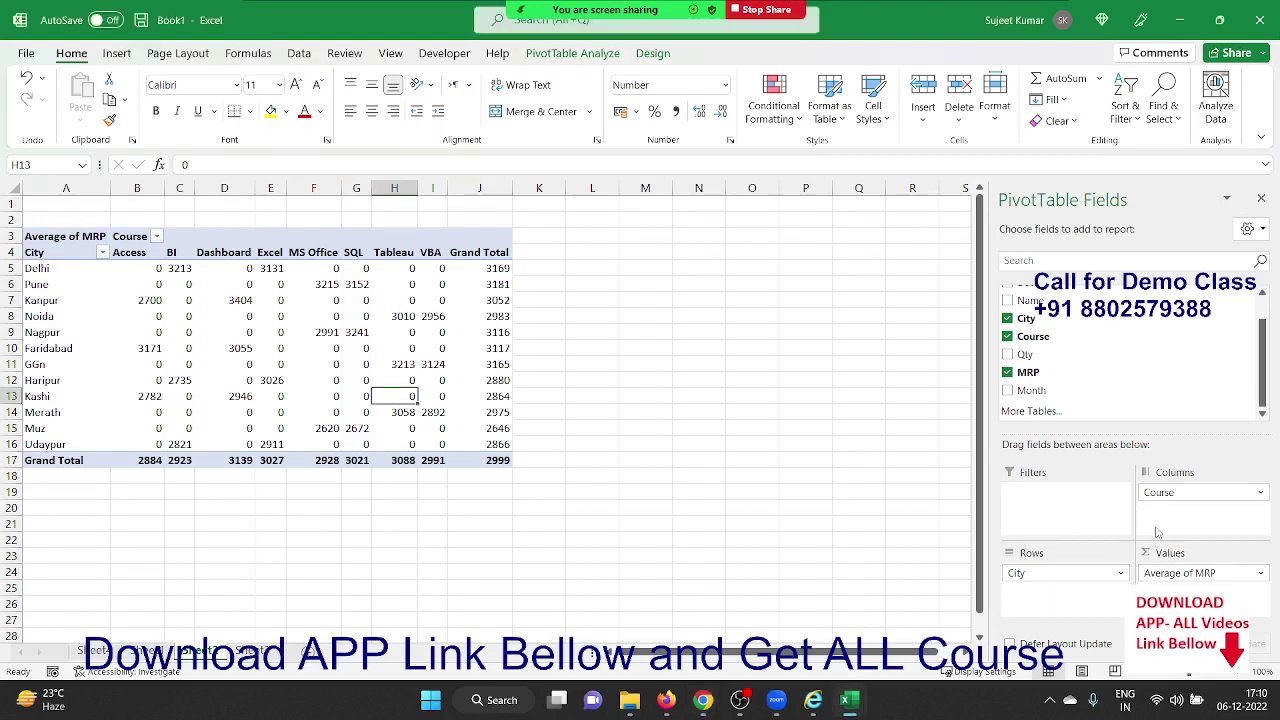
{"action": "mouse_move", "coordinate": [1175, 497]}
{"action": "left_mouse_down"}
{"action": "mouse_move", "coordinate": [1120, 590]}
{"action": "mouse_move", "coordinate": [1072, 582]}
{"action": "left_mouse_up"}
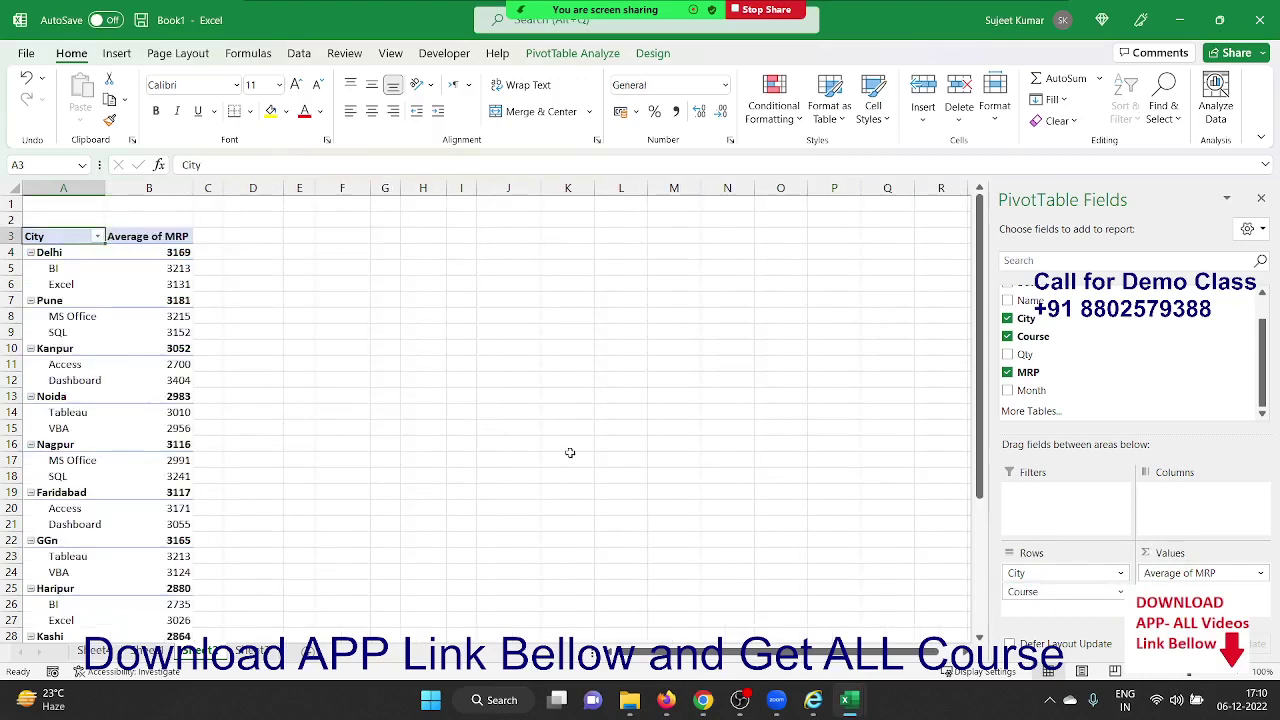
{"action": "left_click_drag", "start_coordinate": [1035, 578], "coordinate": [1035, 597]}
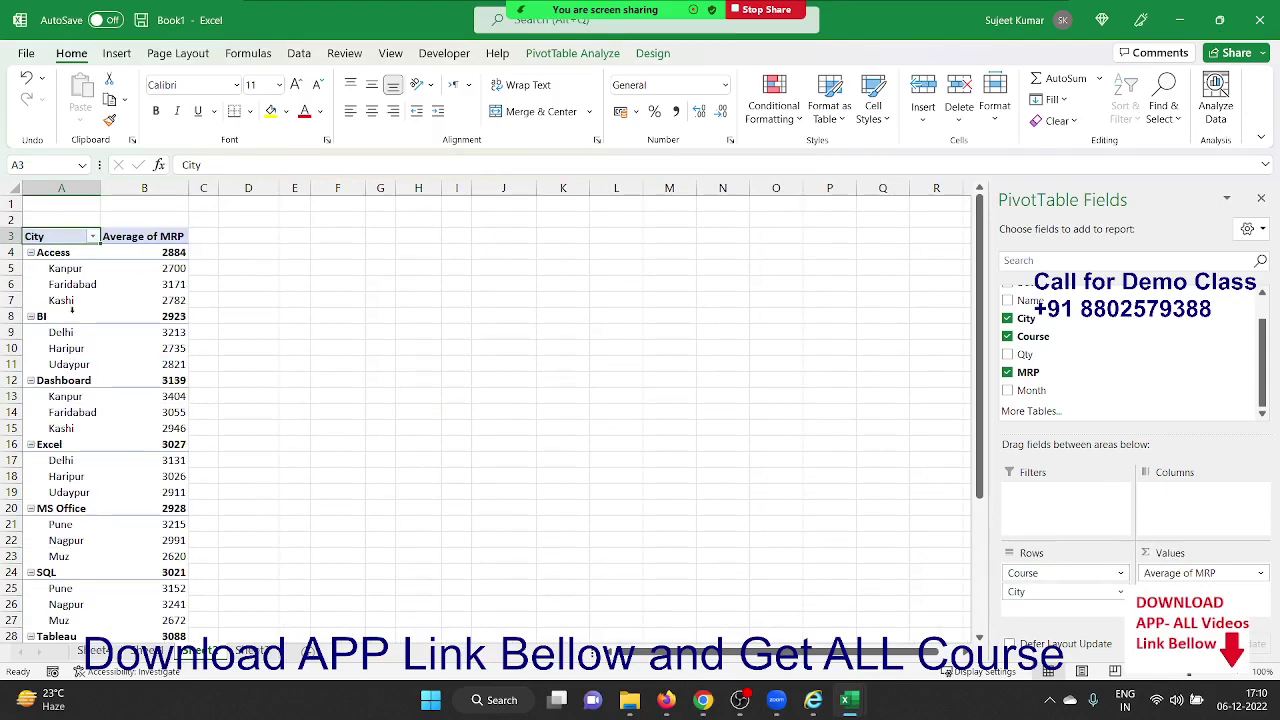
{"action": "scroll", "coordinate": [57, 272], "scroll_direction": "up", "scroll_amount": 5, "text": "ctrl"}
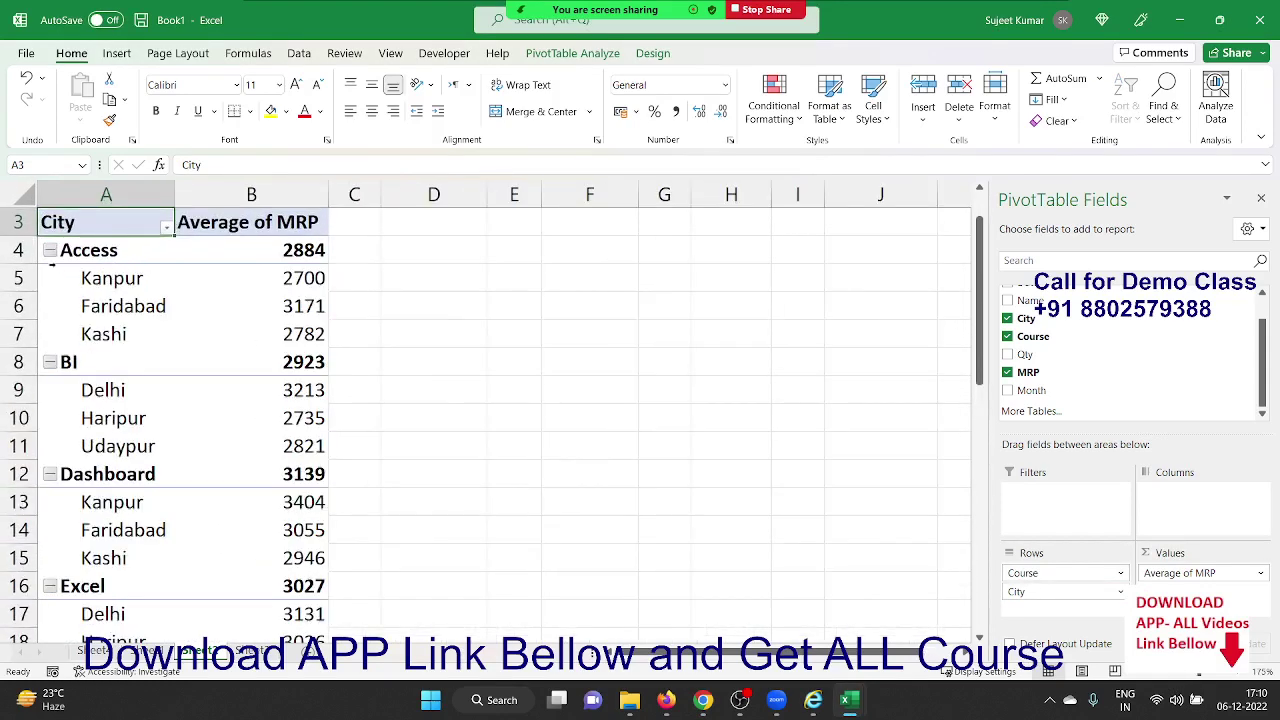
{"action": "left_click", "coordinate": [52, 255]}
{"action": "left_click", "coordinate": [52, 255]}
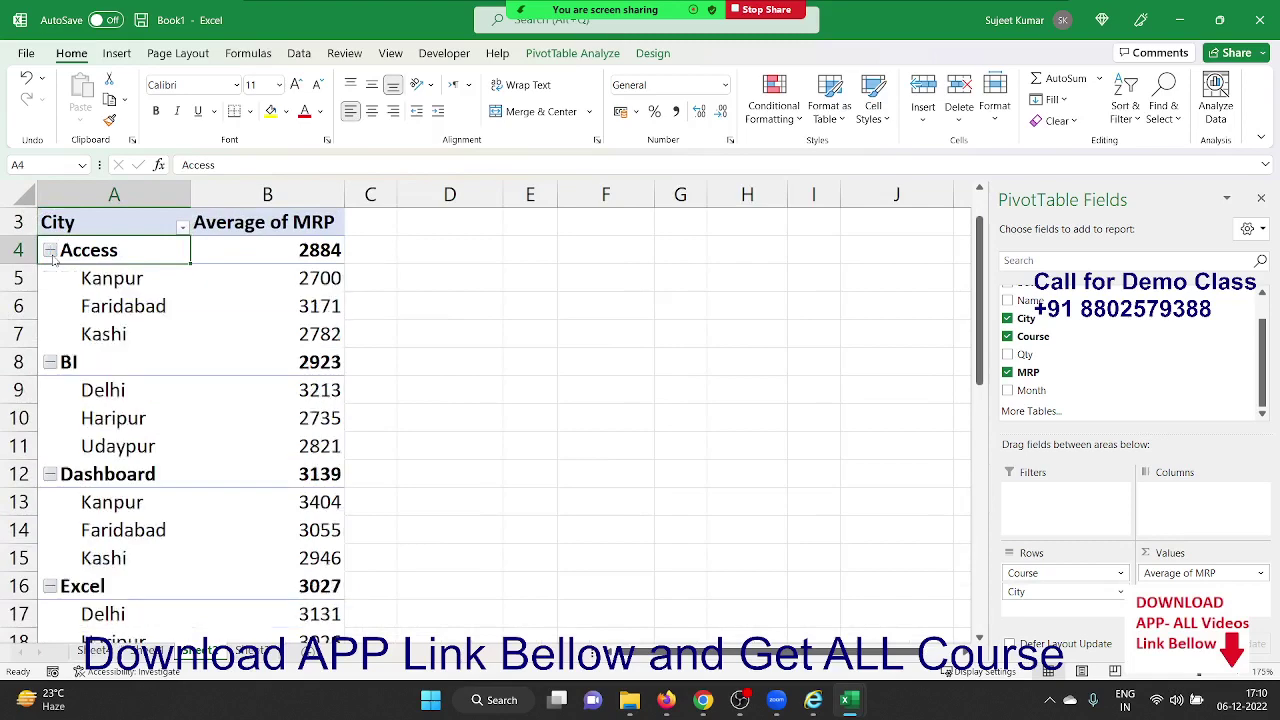
{"action": "left_click", "coordinate": [50, 251]}
{"action": "left_click", "coordinate": [50, 251]}
{"action": "left_click", "coordinate": [50, 251]}
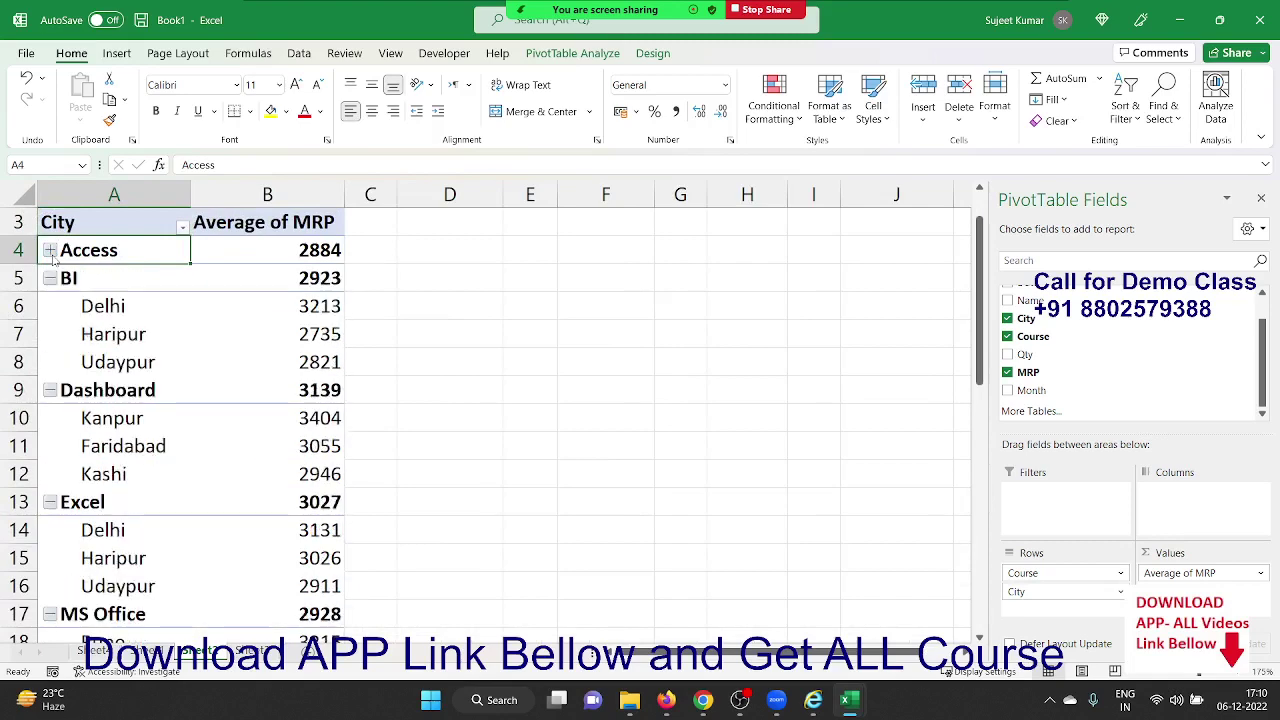
{"action": "left_click", "coordinate": [50, 251]}
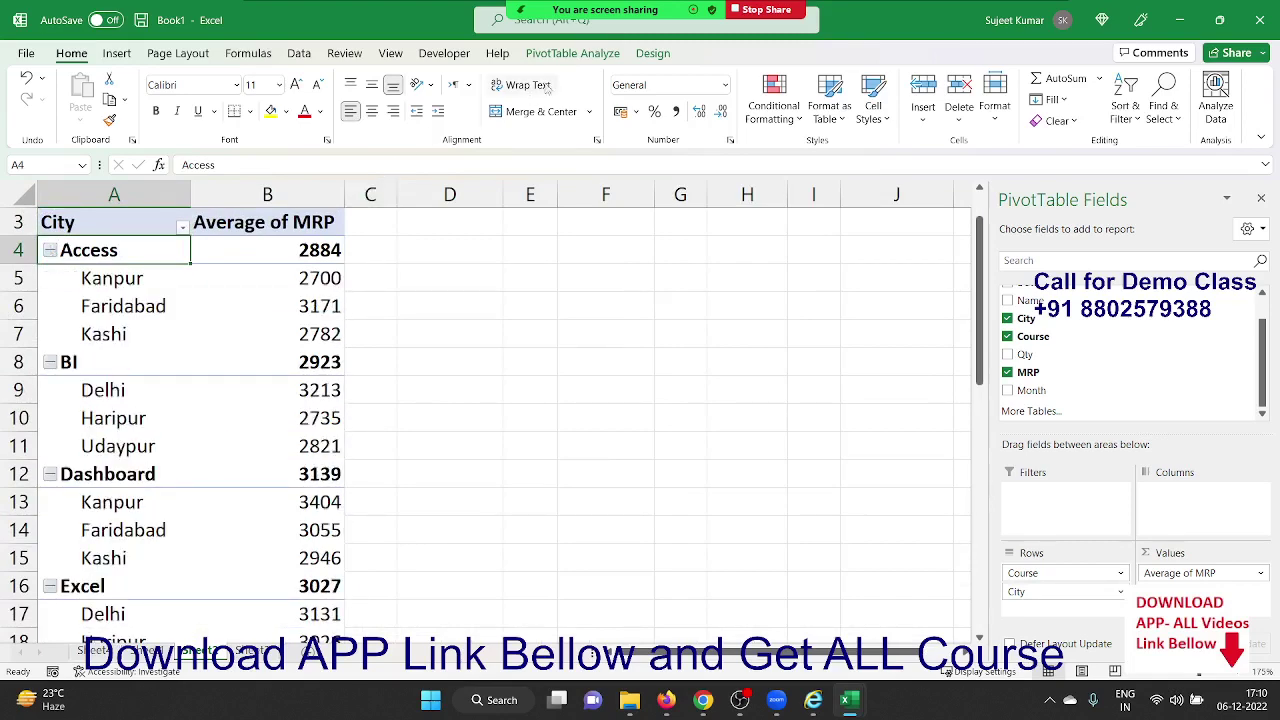
{"action": "left_click", "coordinate": [565, 56]}
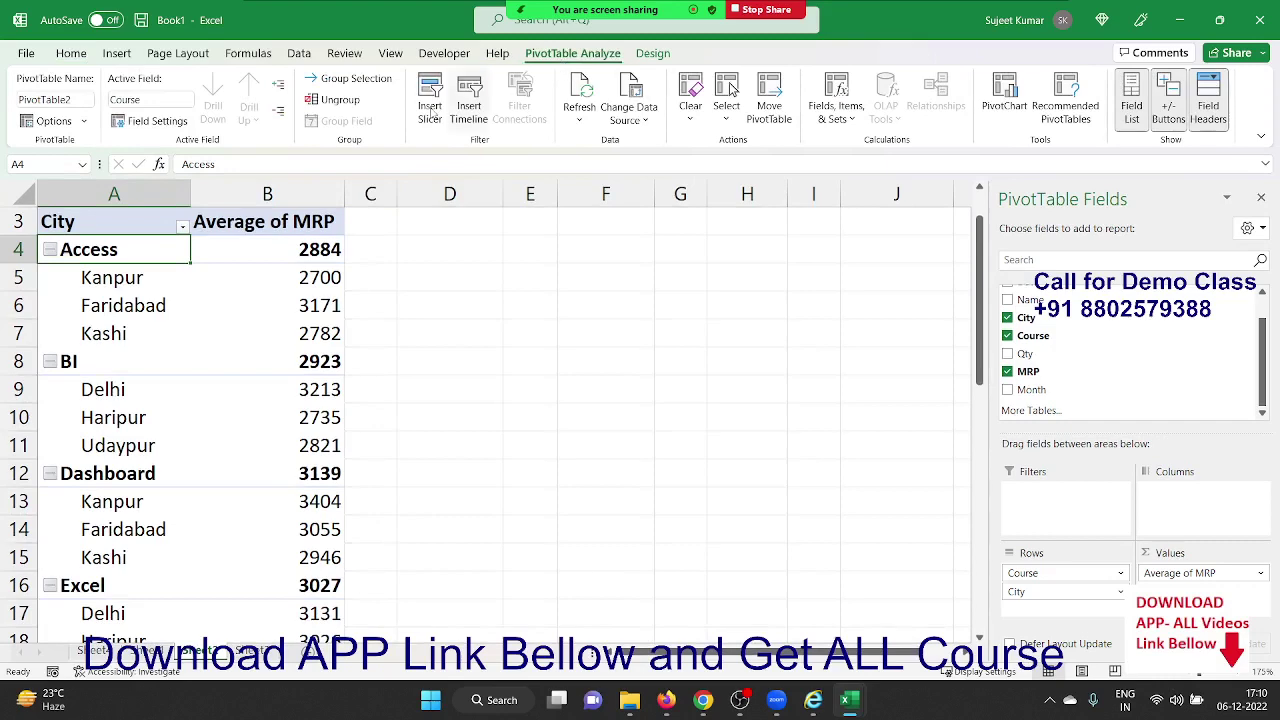
{"action": "left_click", "coordinate": [281, 115]}
{"action": "left_click", "coordinate": [279, 88]}
{"action": "left_click", "coordinate": [285, 120]}
{"action": "left_click", "coordinate": [280, 88]}
{"action": "left_click", "coordinate": [281, 115]}
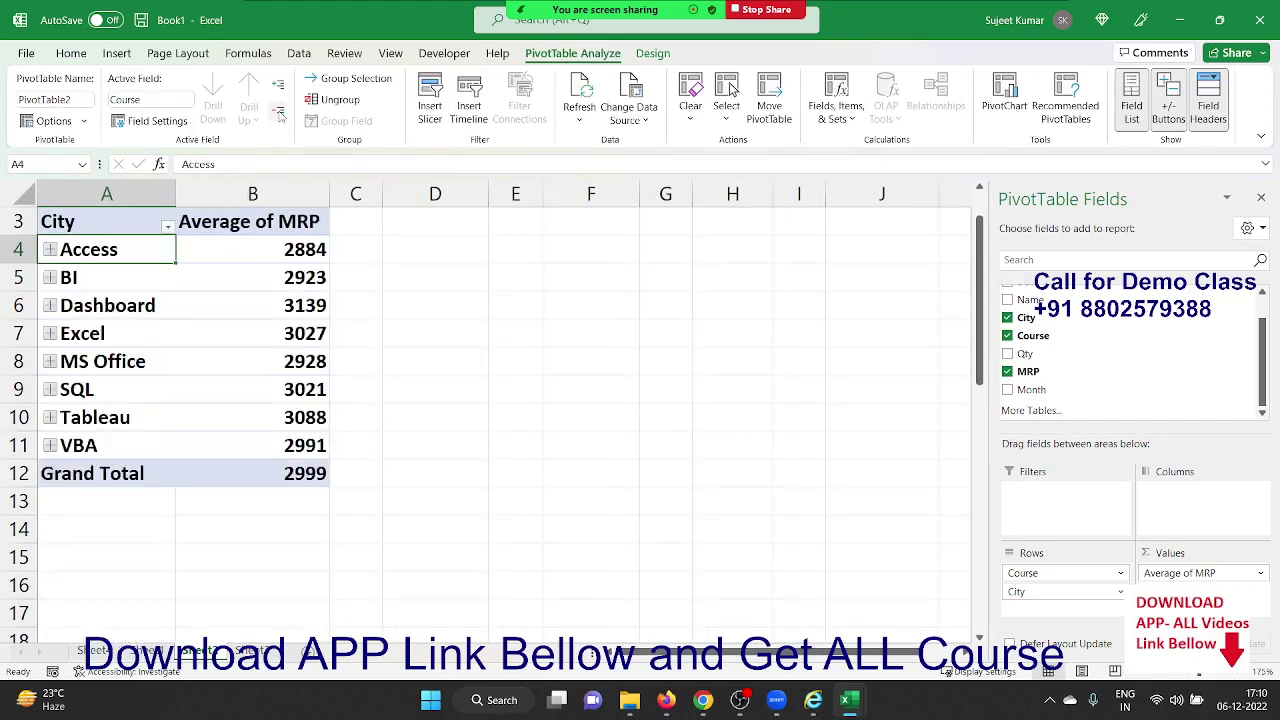
{"action": "left_click", "coordinate": [280, 88]}
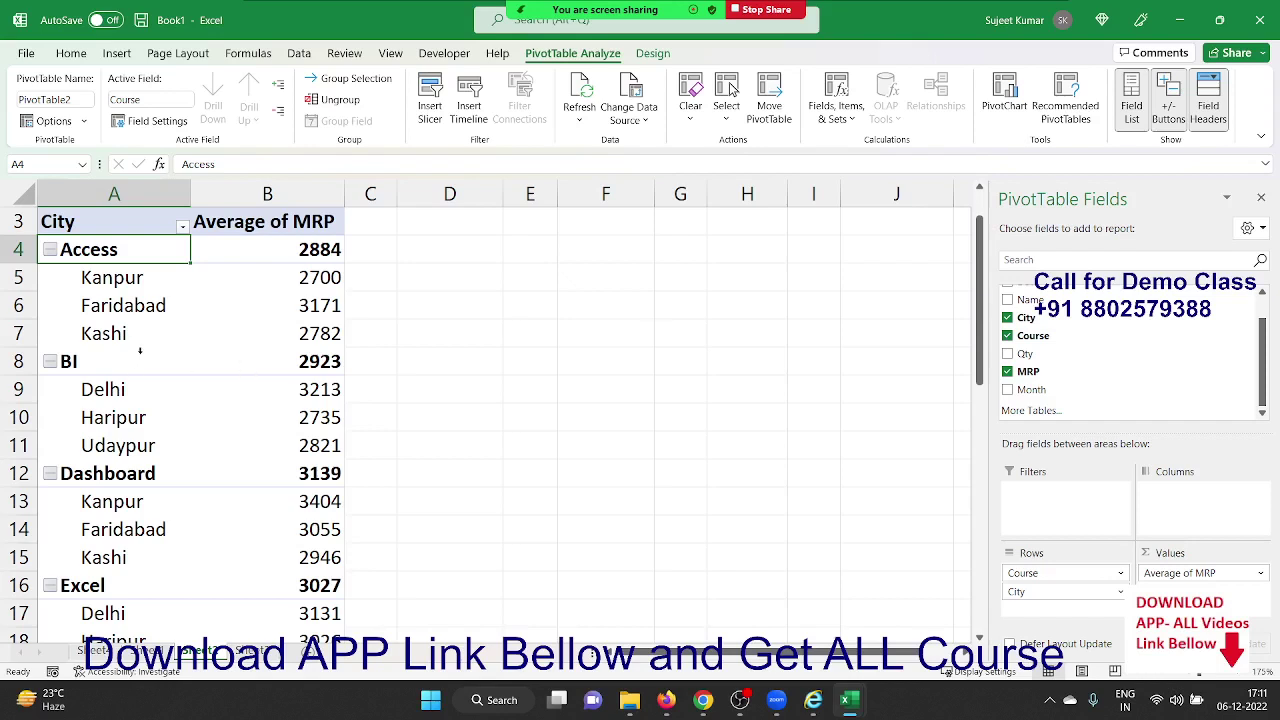
{"action": "left_click", "coordinate": [110, 198]}
{"action": "key", "text": "ctrl+c"}
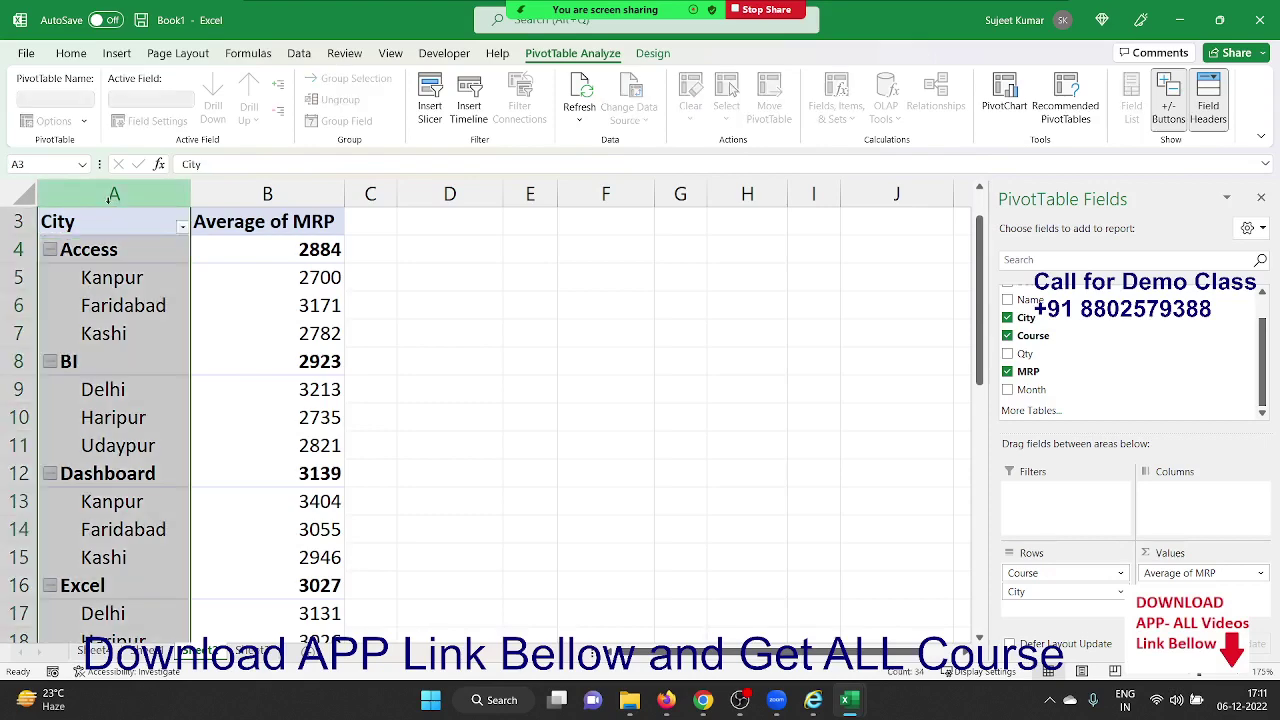
{"action": "left_click", "coordinate": [582, 228]}
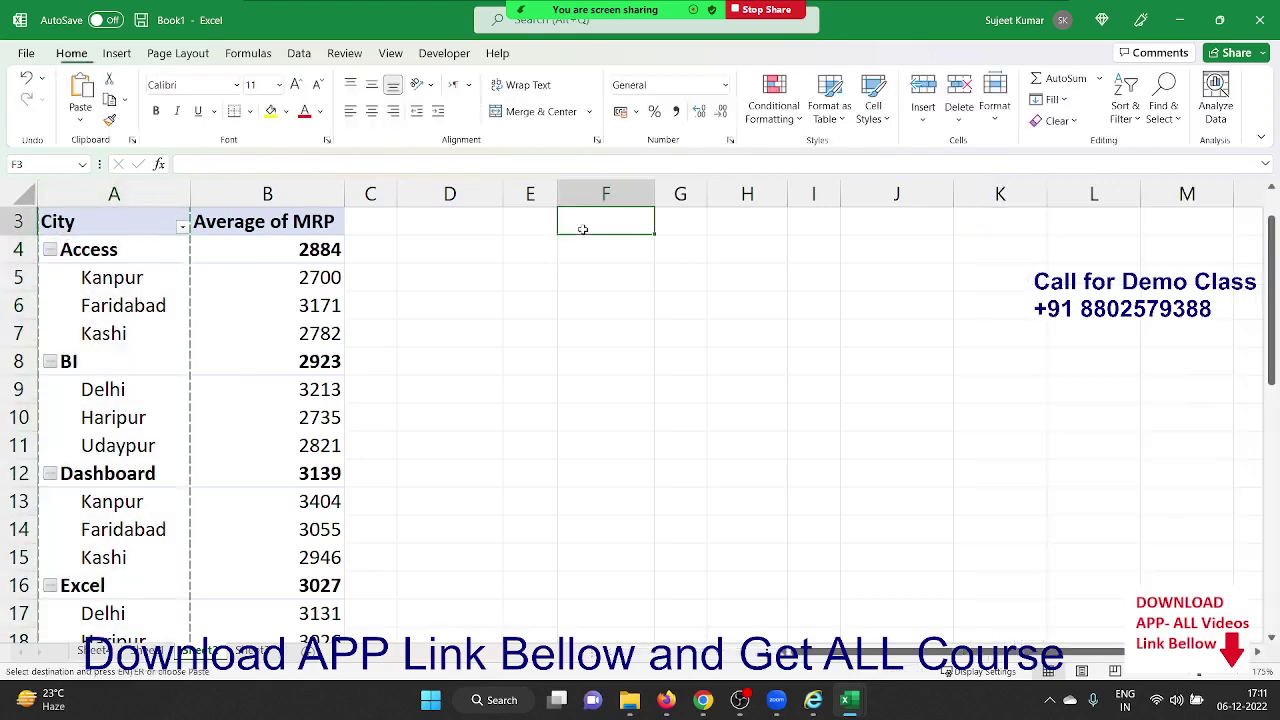
{"action": "right_click", "coordinate": [586, 231]}
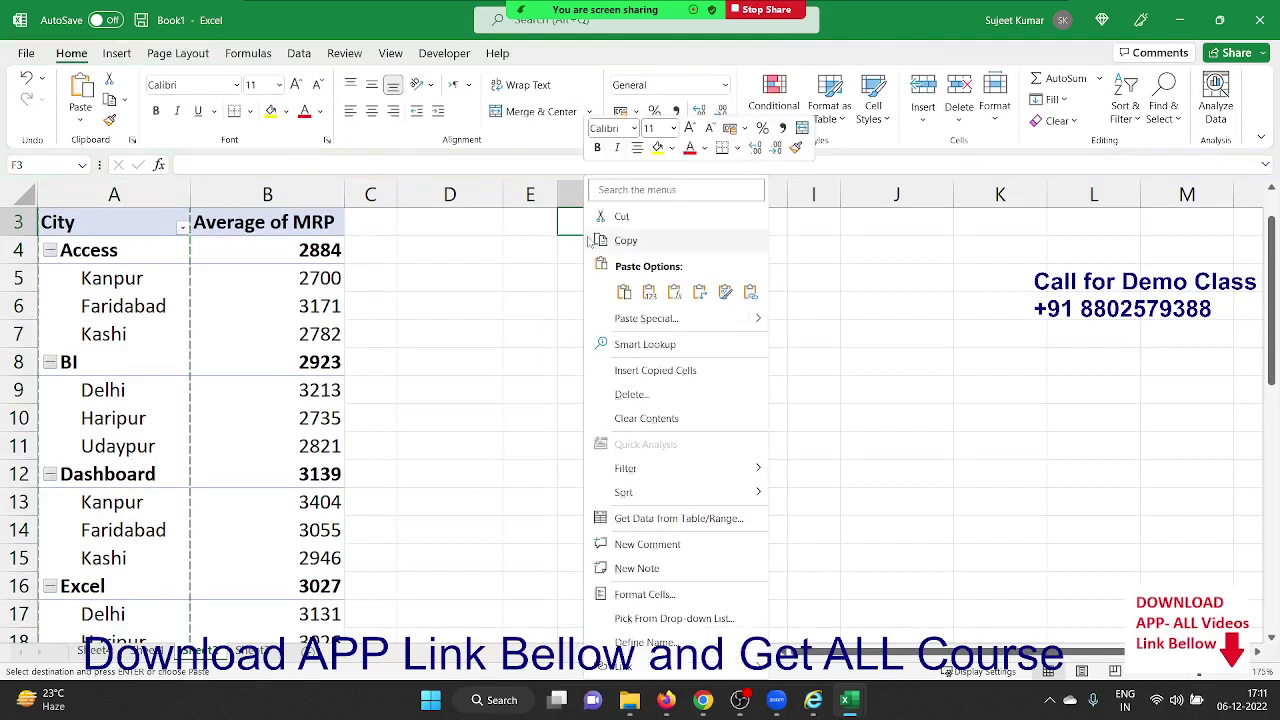
{"action": "left_click", "coordinate": [649, 291]}
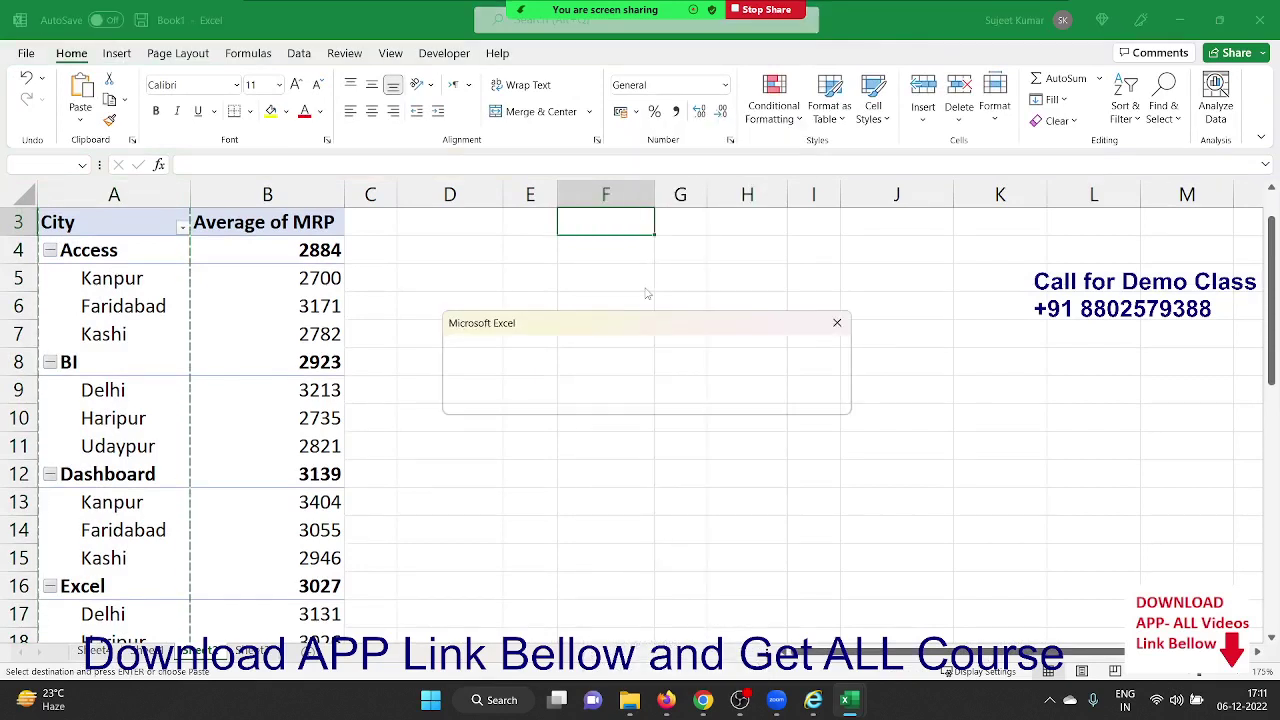
{"action": "scroll", "coordinate": [482, 279], "scroll_direction": "up", "scroll_amount": 1}
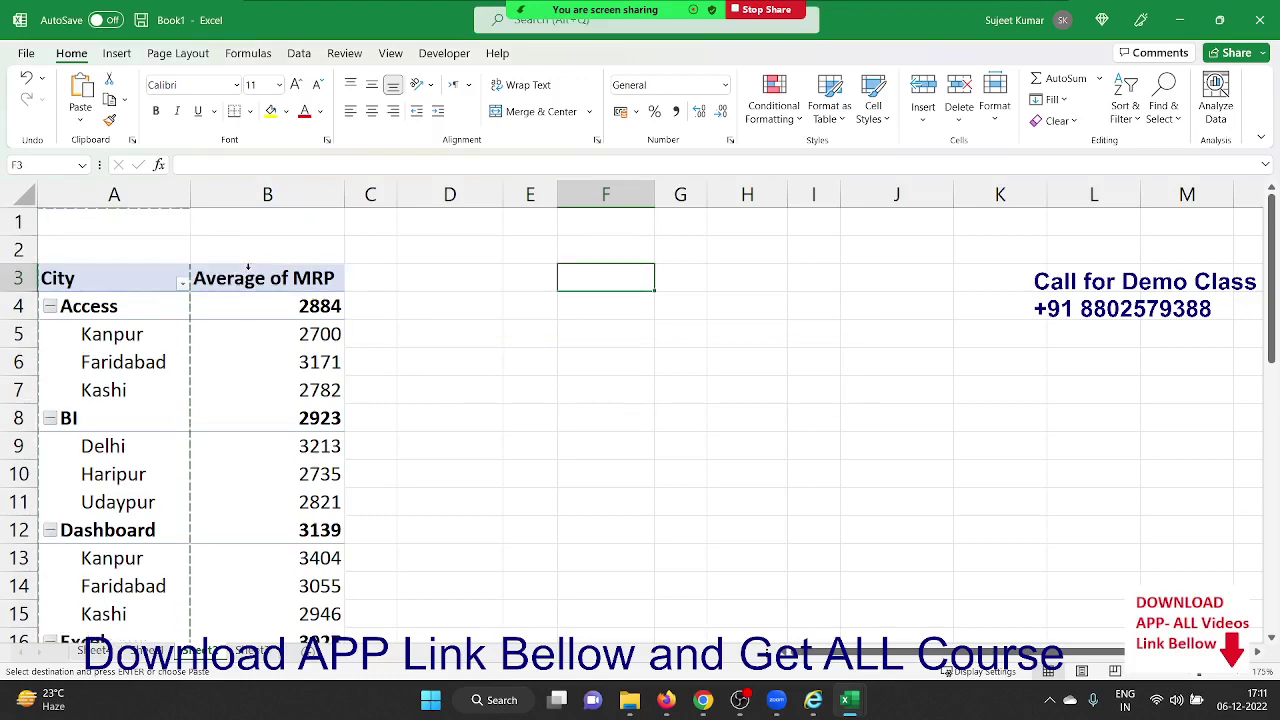
{"action": "left_click", "coordinate": [600, 216]}
{"action": "right_click", "coordinate": [600, 222]}
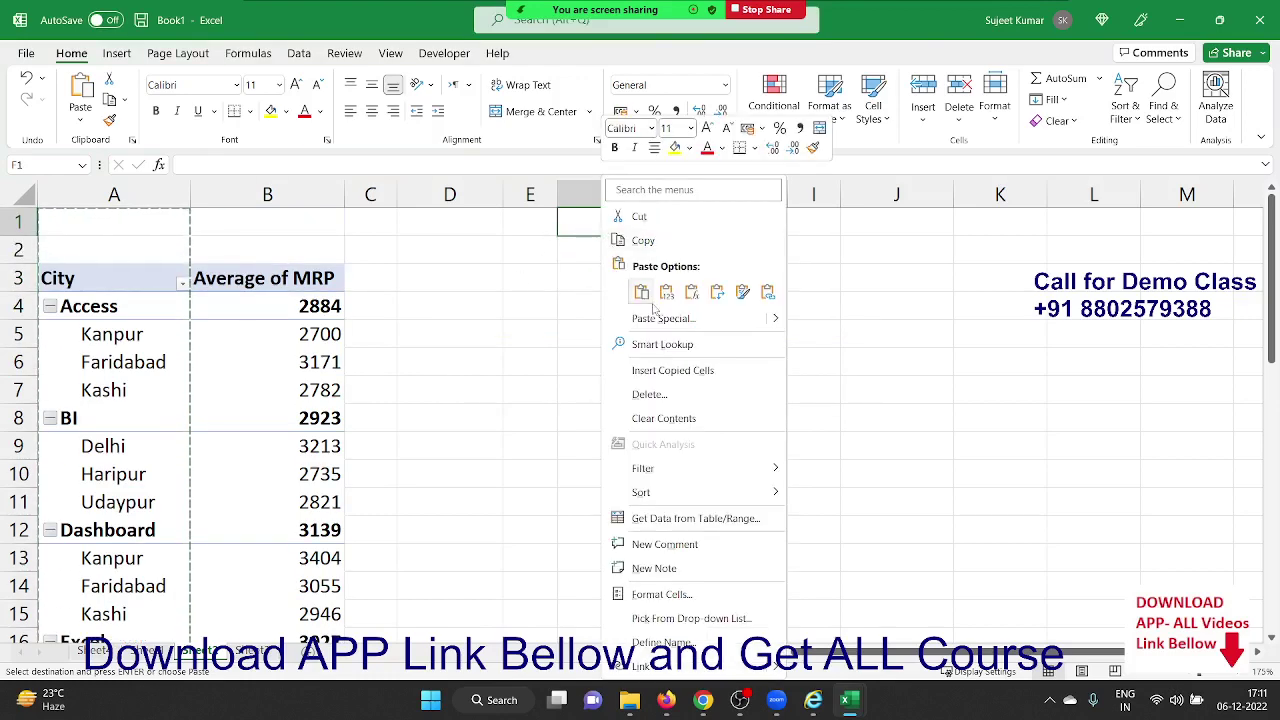
{"action": "left_click", "coordinate": [667, 293]}
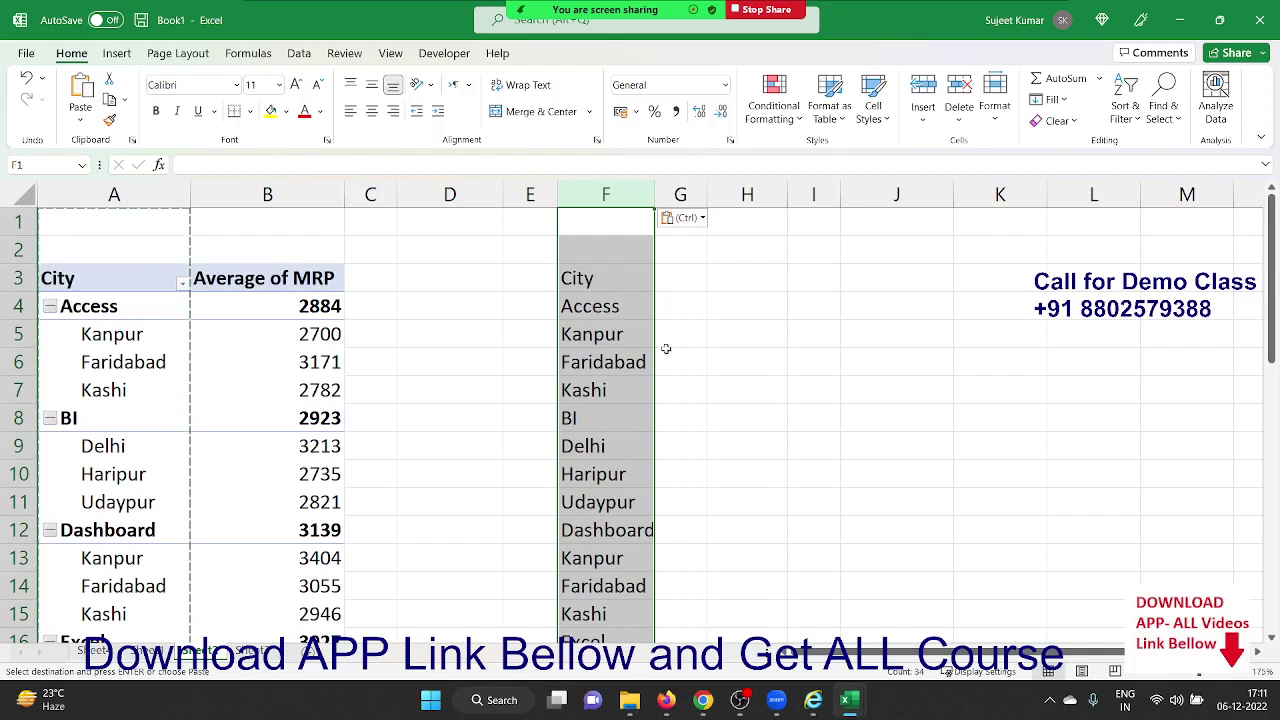
{"action": "left_click_drag", "start_coordinate": [624, 354], "coordinate": [622, 440]}
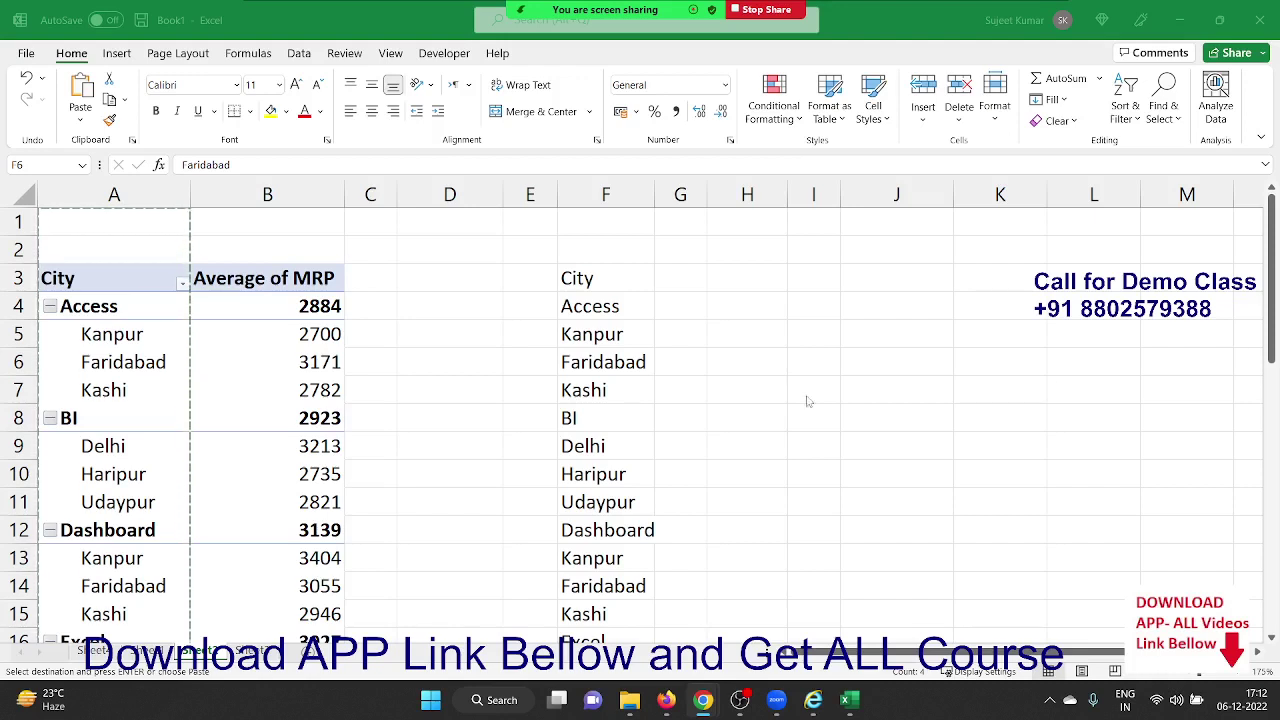
{"action": "left_click", "coordinate": [603, 195]}
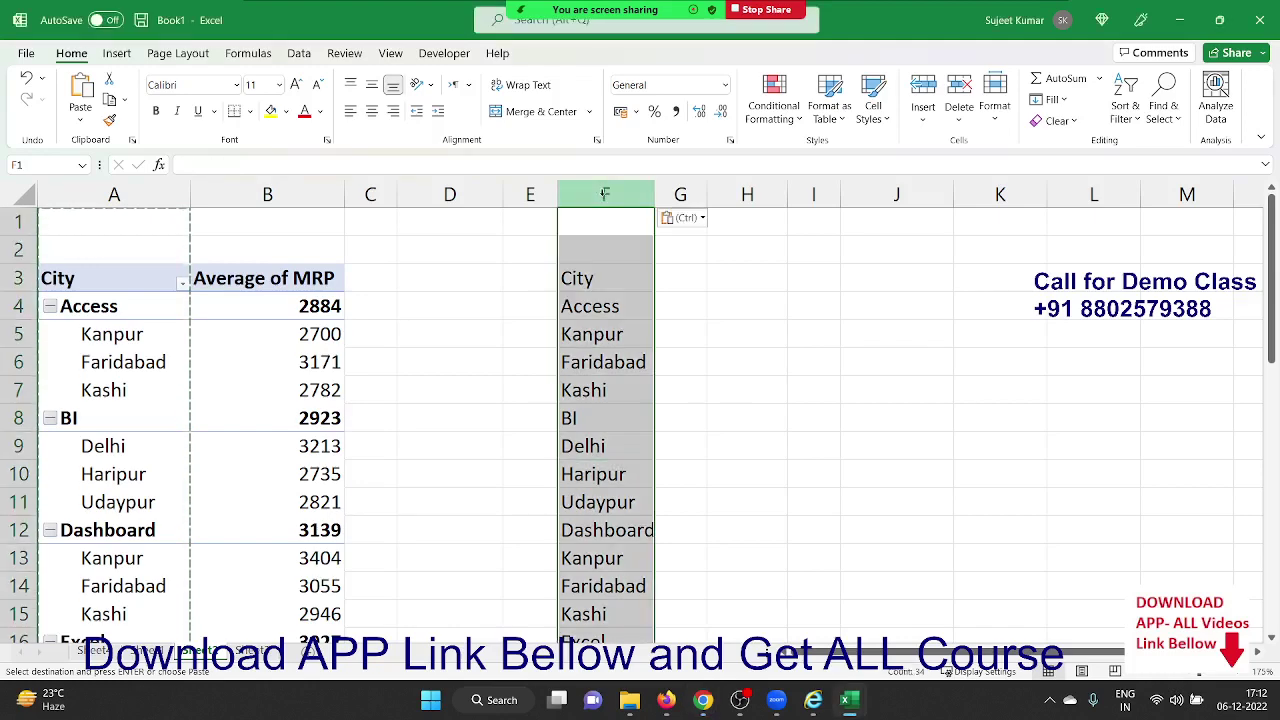
{"action": "key", "text": "Delete"}
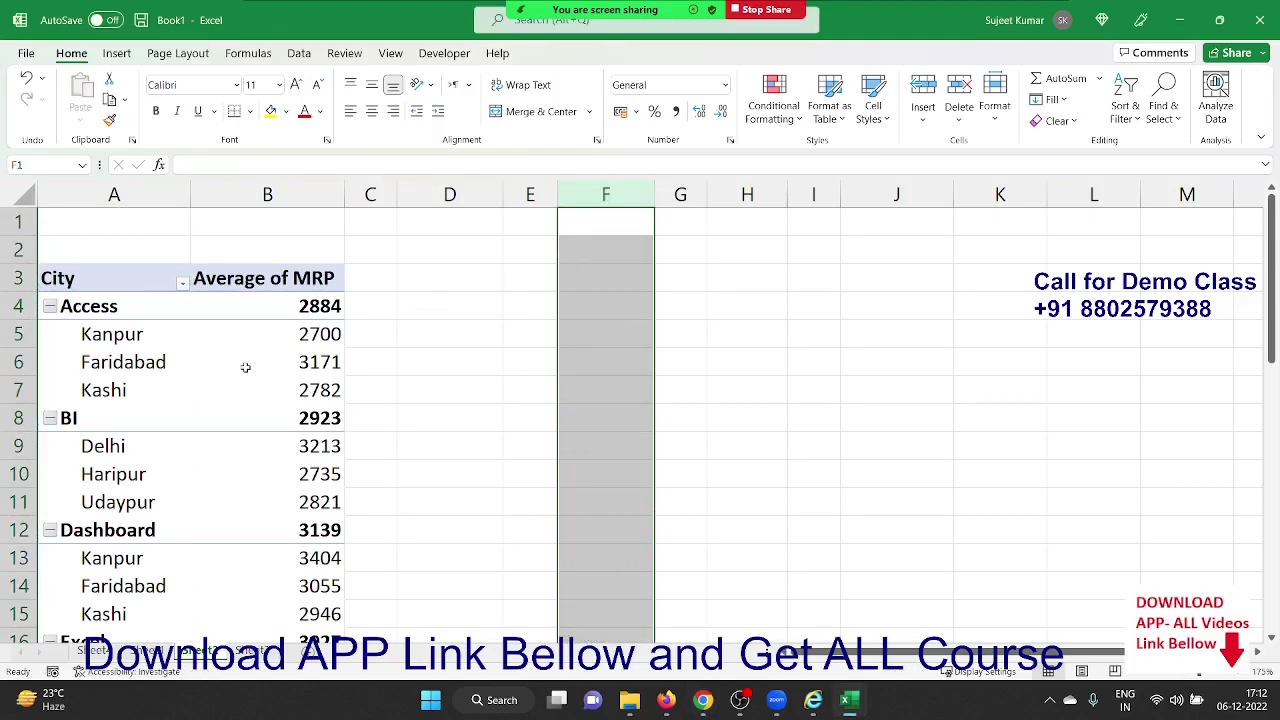
Switch PivotTable2's report layout to Tabular Form.
{"action": "left_click", "coordinate": [246, 366]}
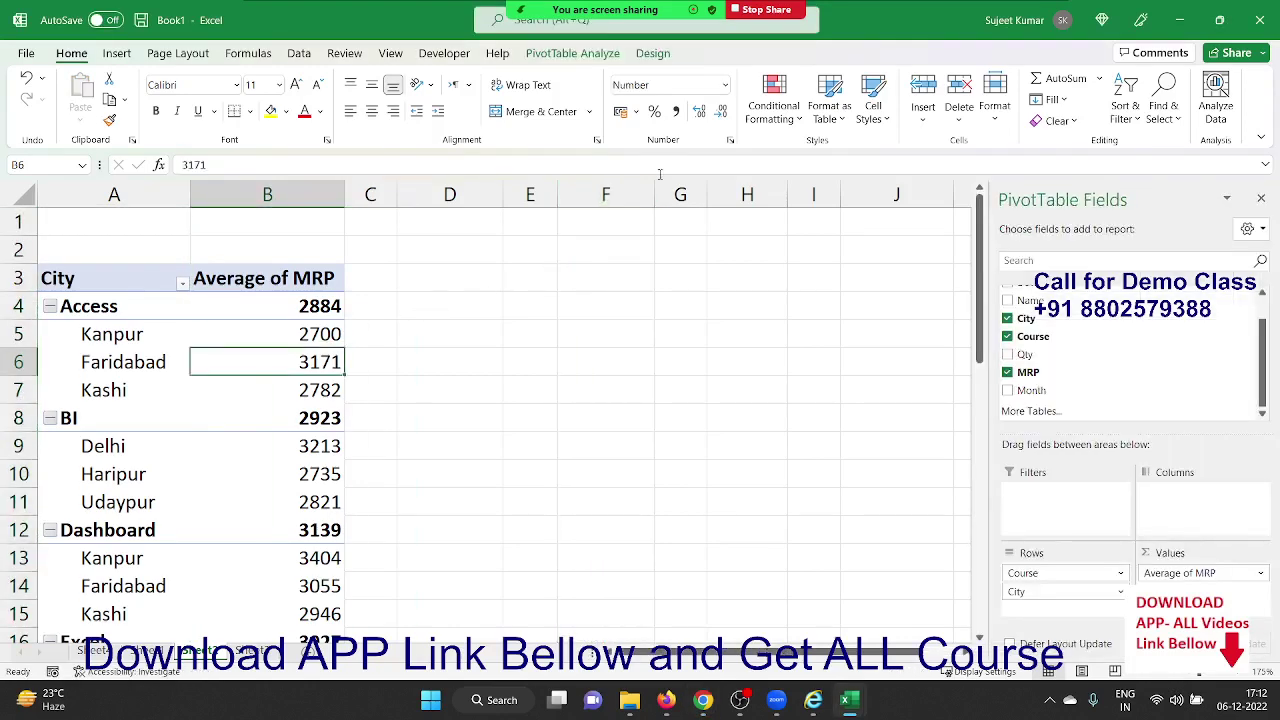
{"action": "left_click", "coordinate": [655, 55]}
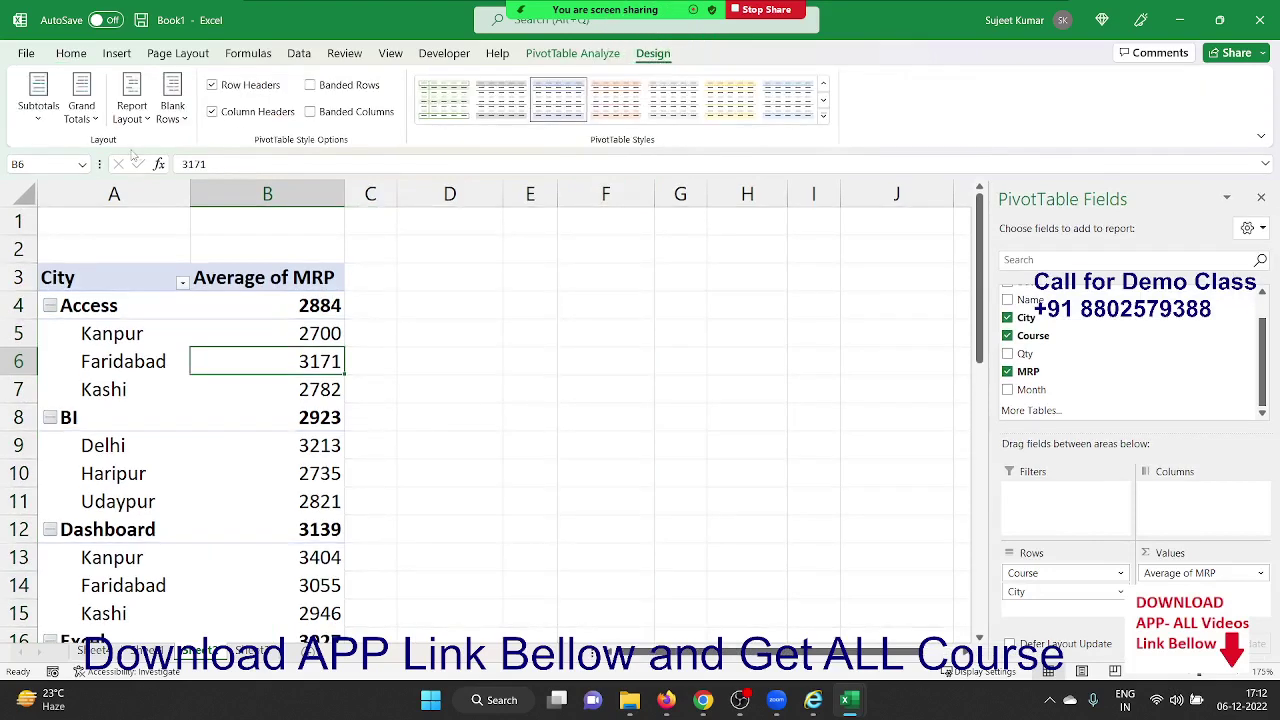
{"action": "left_click", "coordinate": [133, 108]}
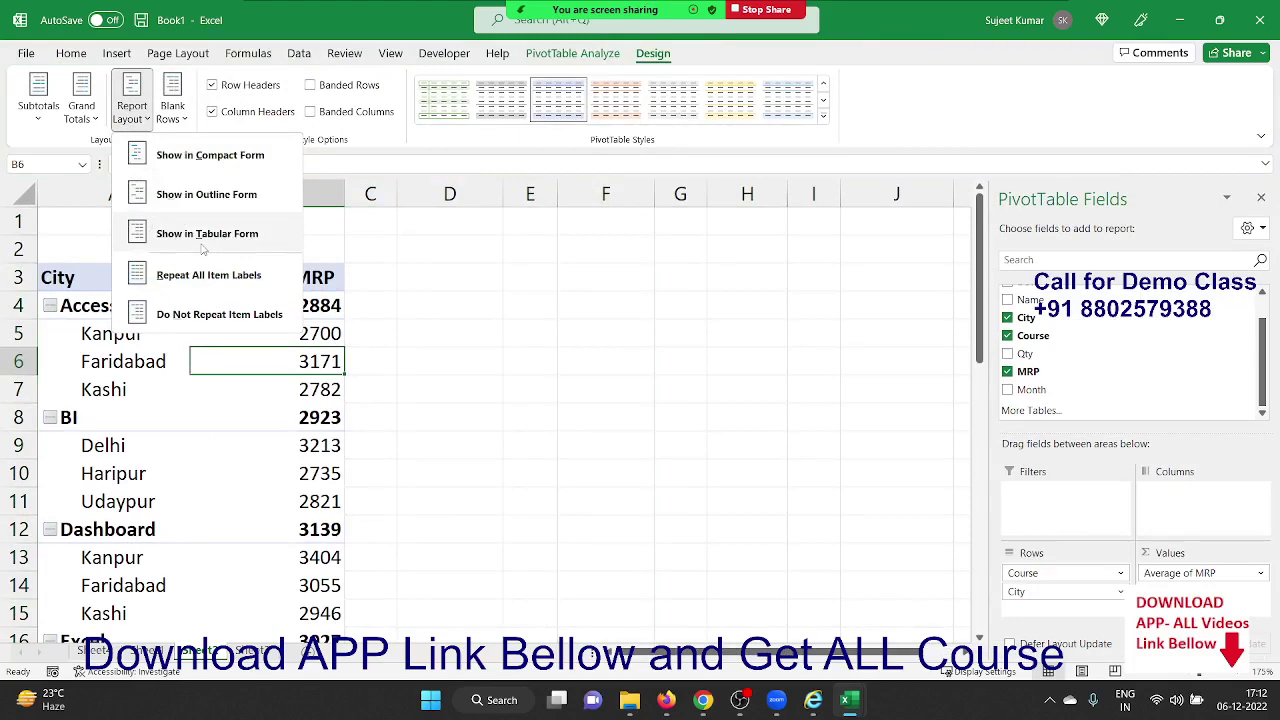
{"action": "left_click", "coordinate": [203, 236]}
Review the separate Course and City columns and the Access, BI and Dashboard Total rows.
{"action": "left_click", "coordinate": [116, 194]}
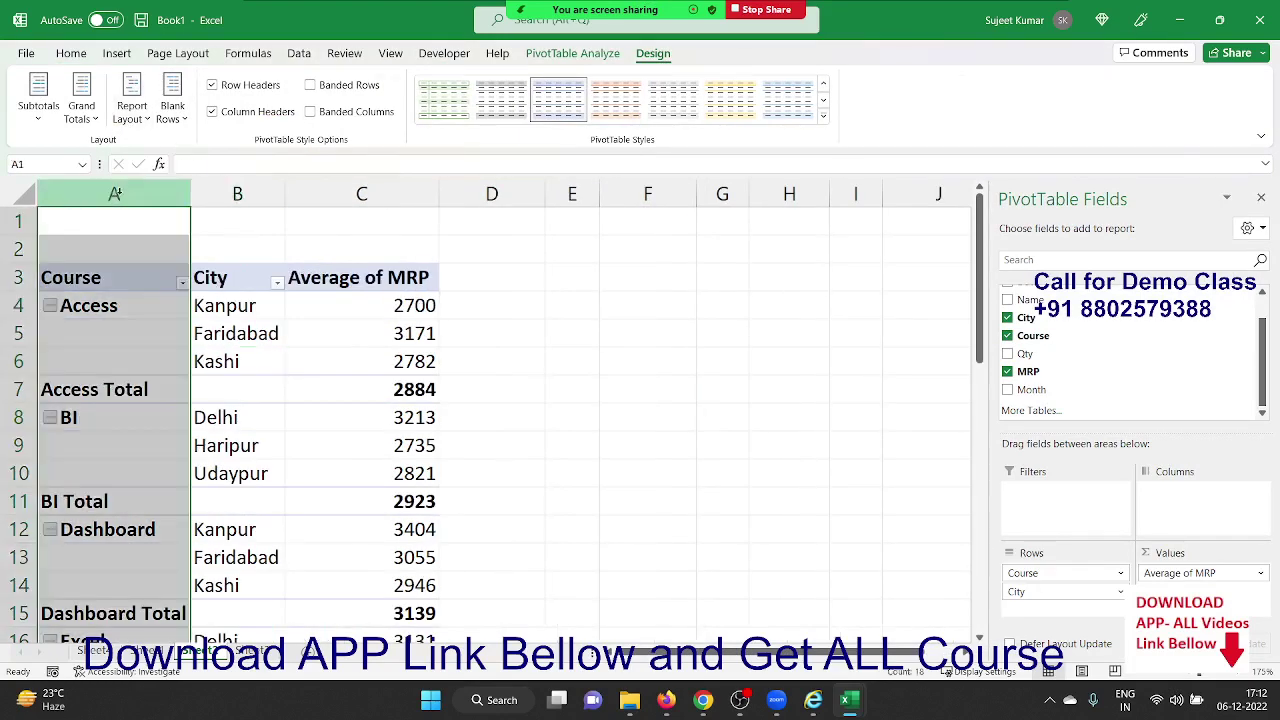
{"action": "left_click", "coordinate": [215, 194]}
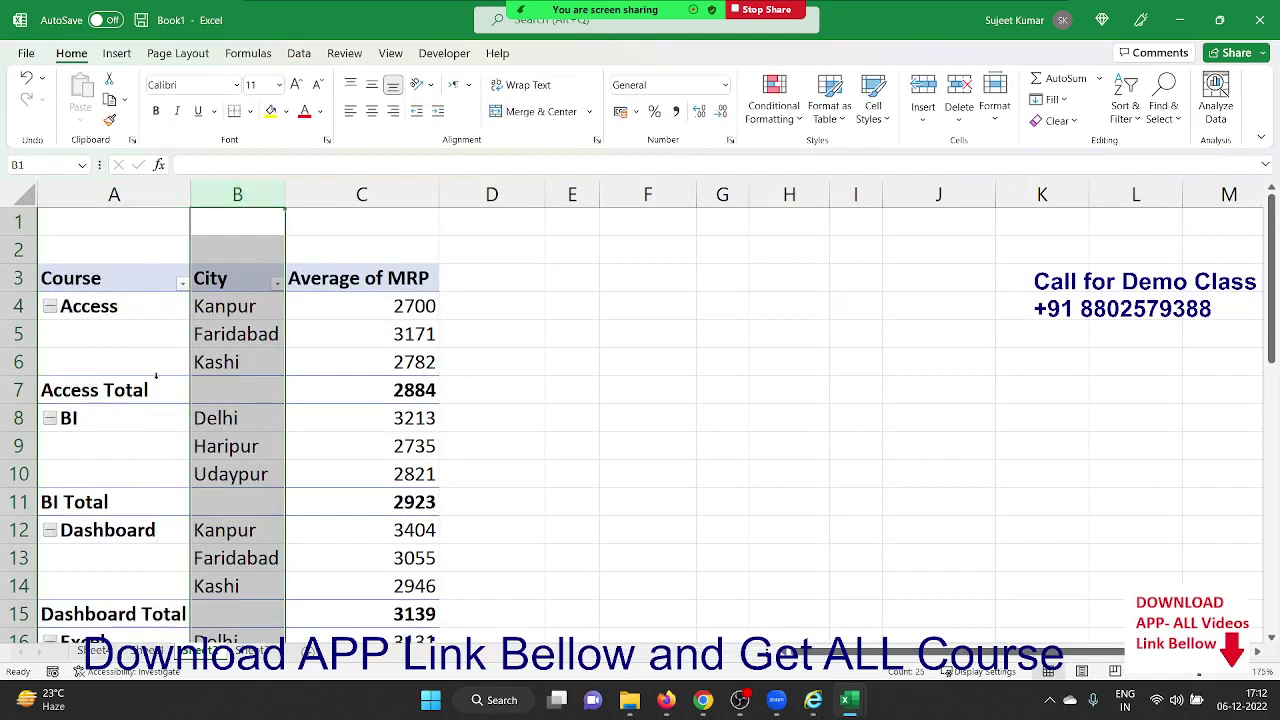
{"action": "left_click", "coordinate": [150, 391]}
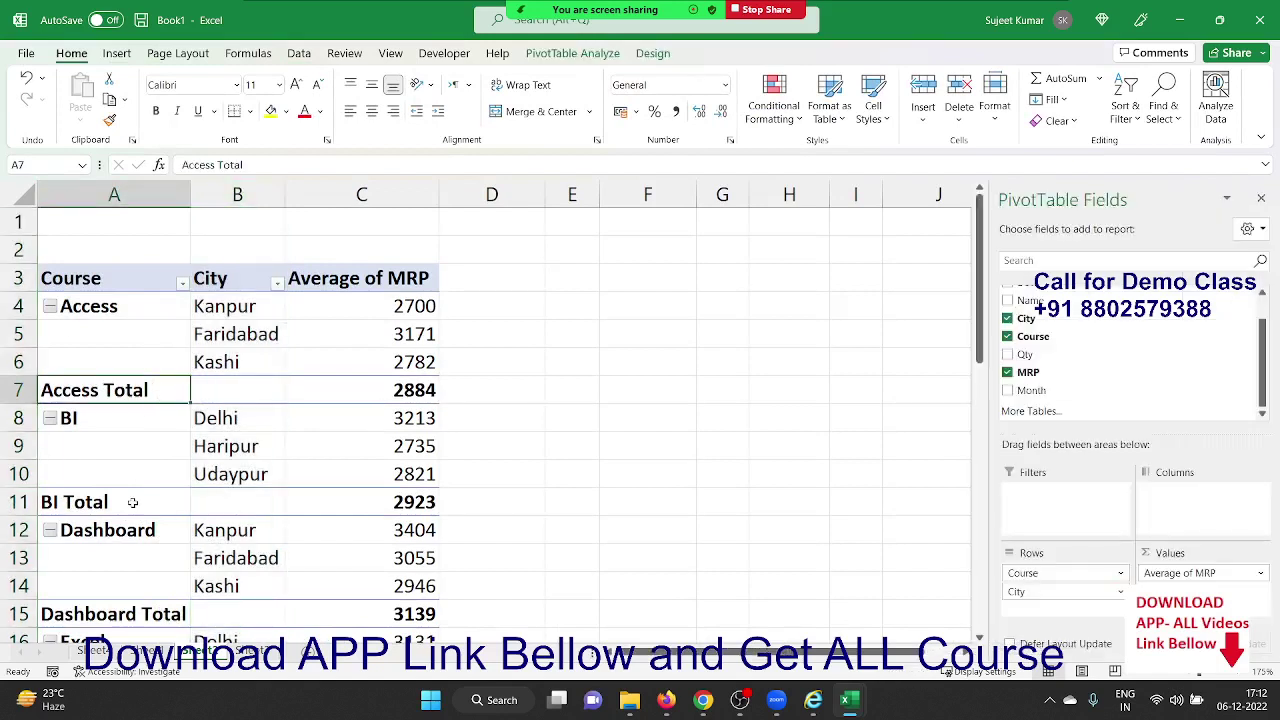
{"action": "left_click", "coordinate": [132, 502]}
{"action": "left_click", "coordinate": [136, 619]}
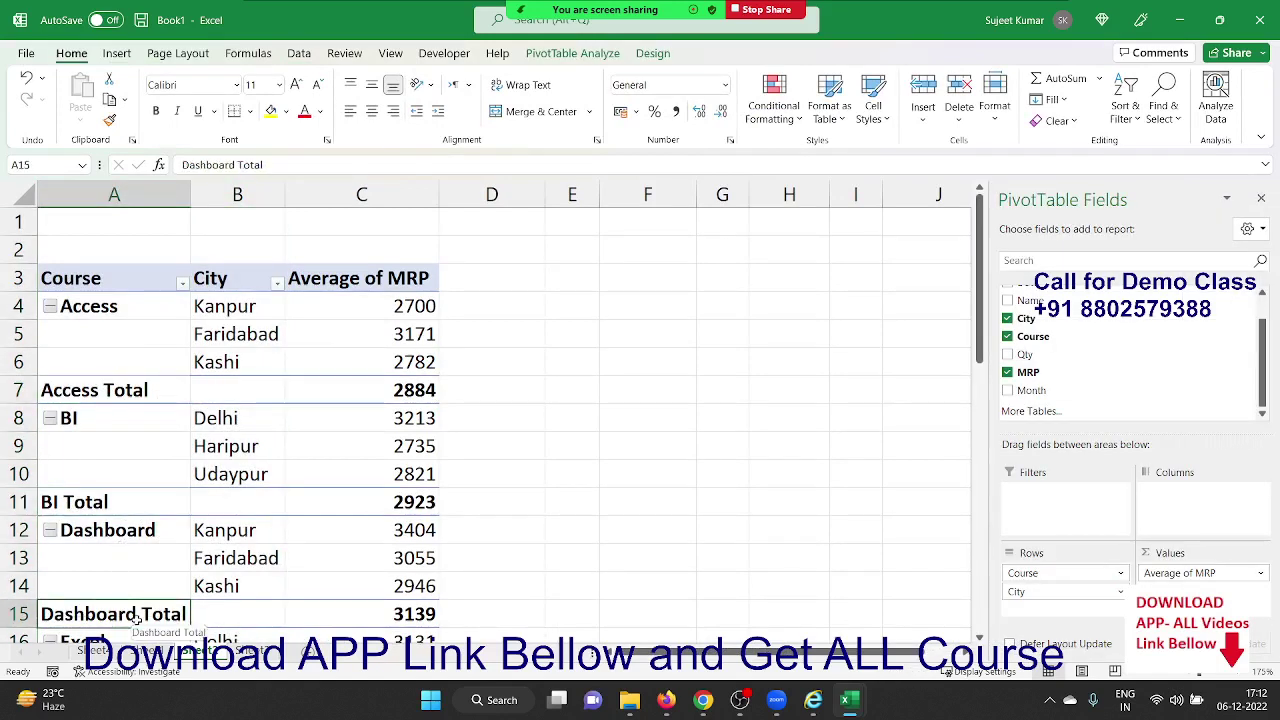
{"action": "left_click", "coordinate": [110, 401]}
{"action": "left_click", "coordinate": [143, 338]}
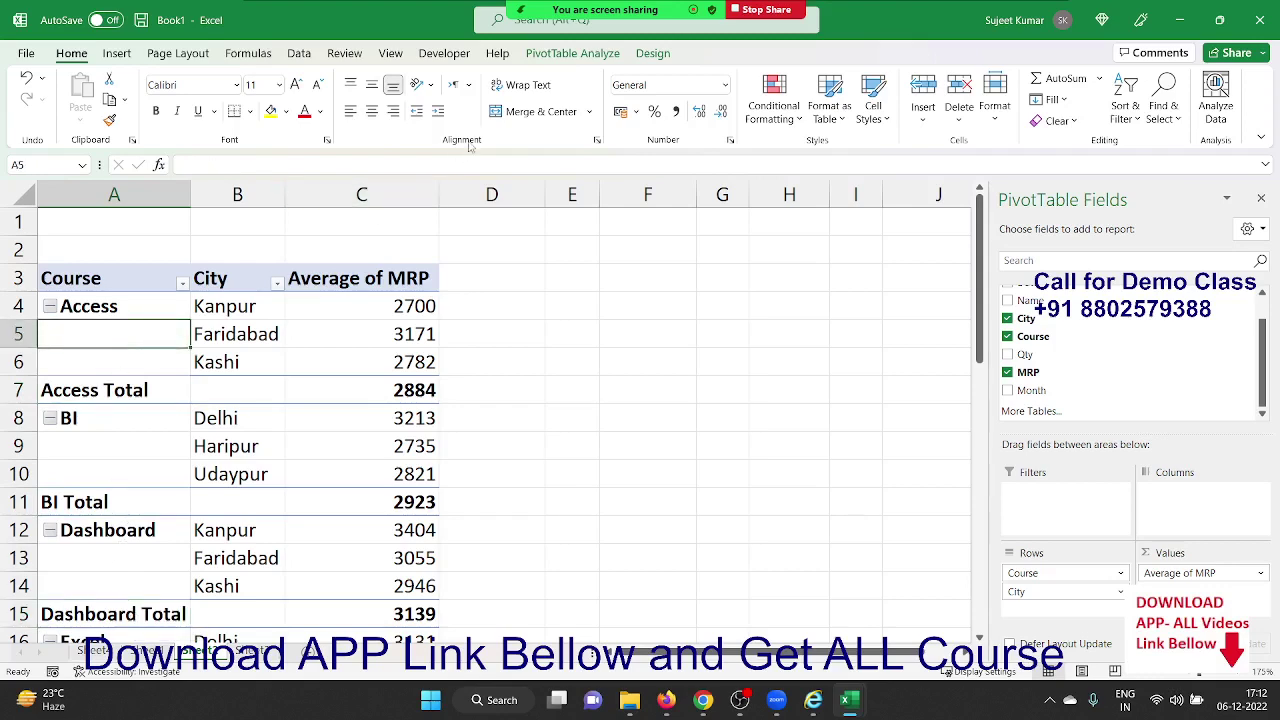
{"action": "left_click", "coordinate": [653, 54]}
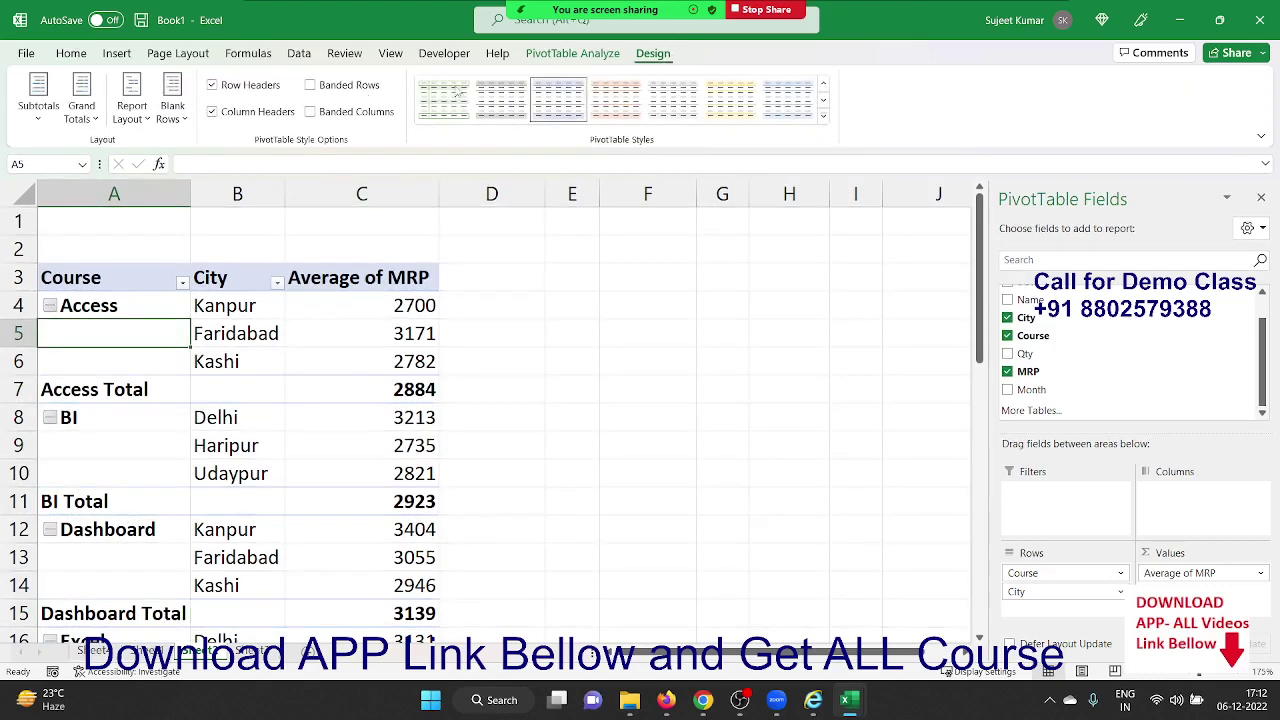
Turn off subtotals with Do Not Show Subtotals, removing the per-course Total rows.
{"action": "left_click", "coordinate": [42, 118]}
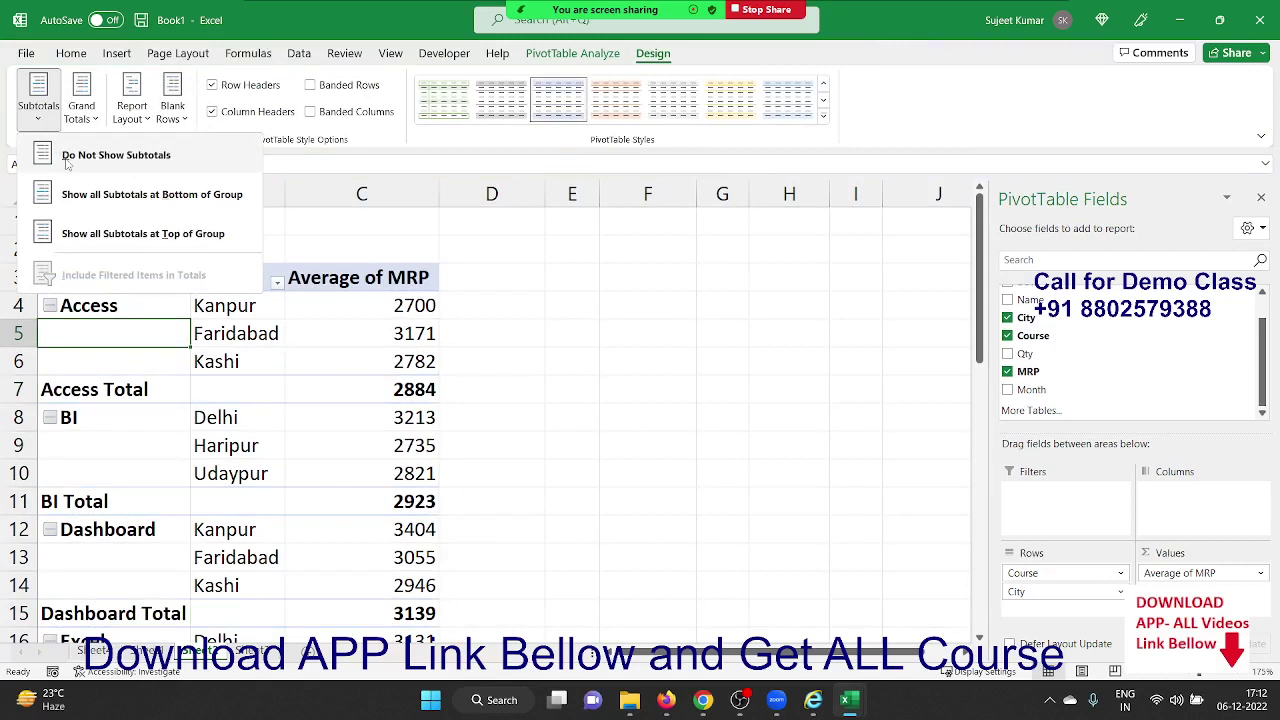
{"action": "left_click", "coordinate": [67, 164]}
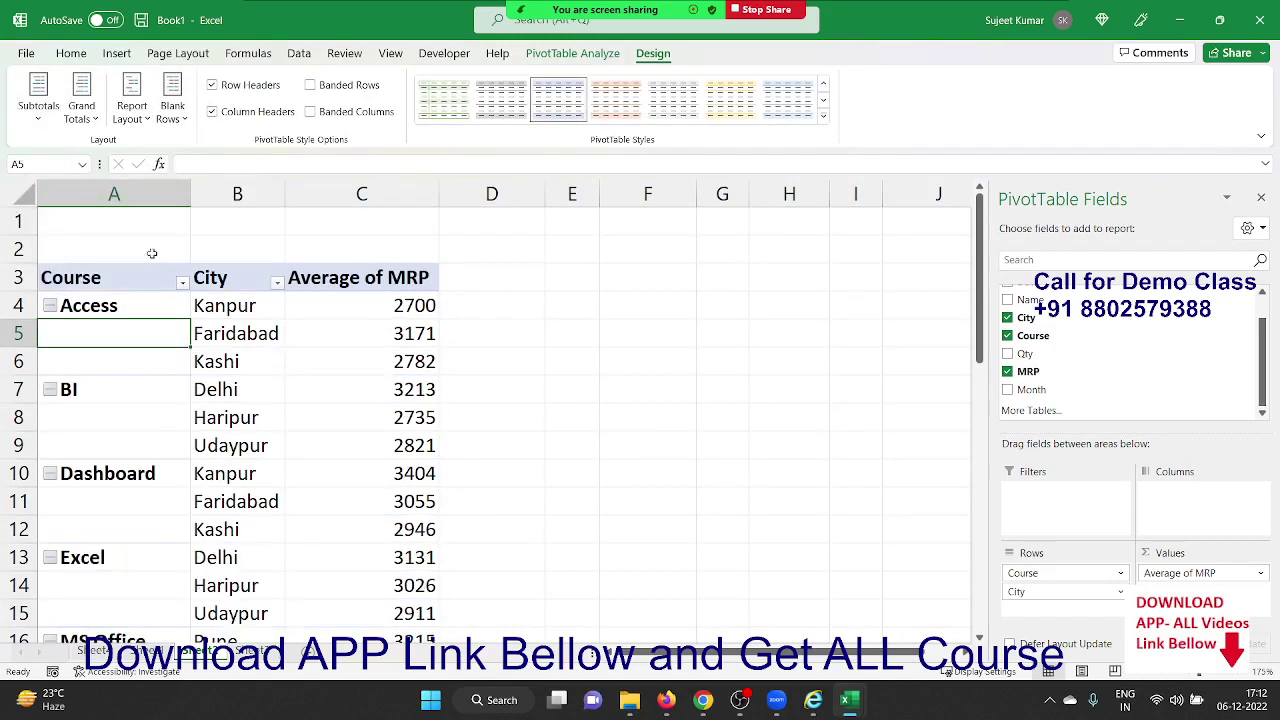
{"action": "left_click", "coordinate": [318, 394]}
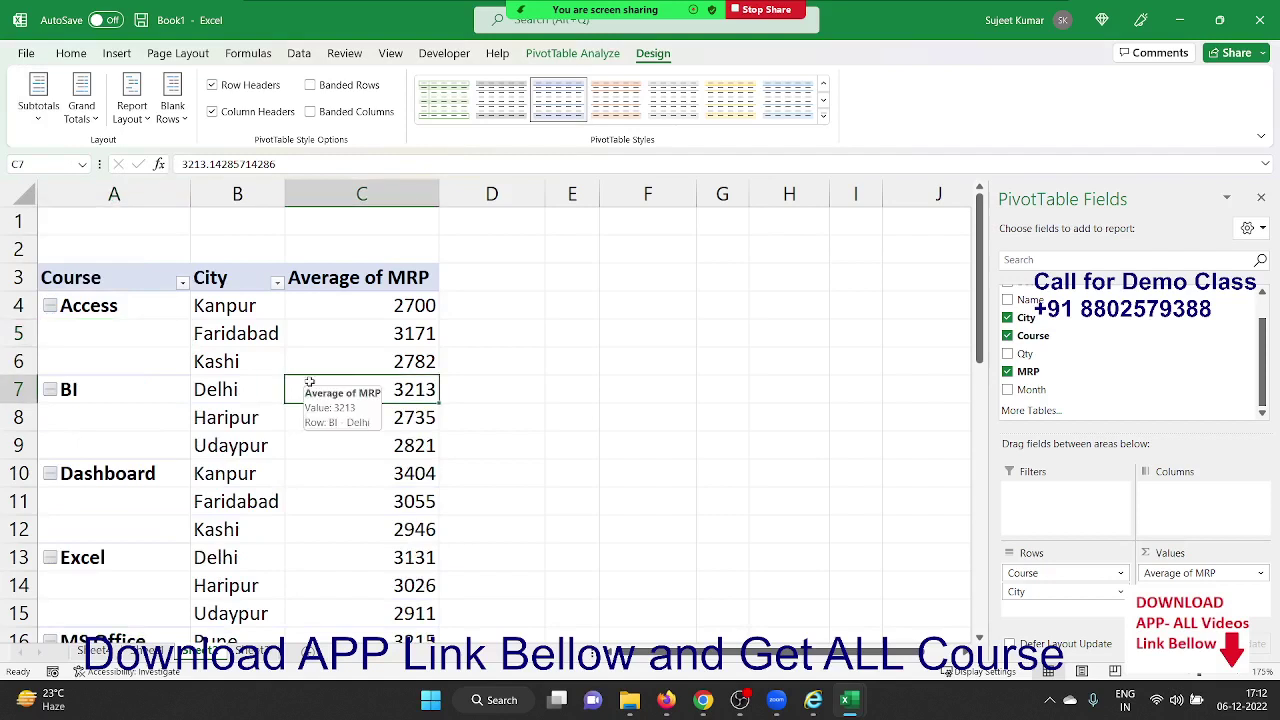
{"action": "left_click_drag", "start_coordinate": [114, 308], "coordinate": [114, 437]}
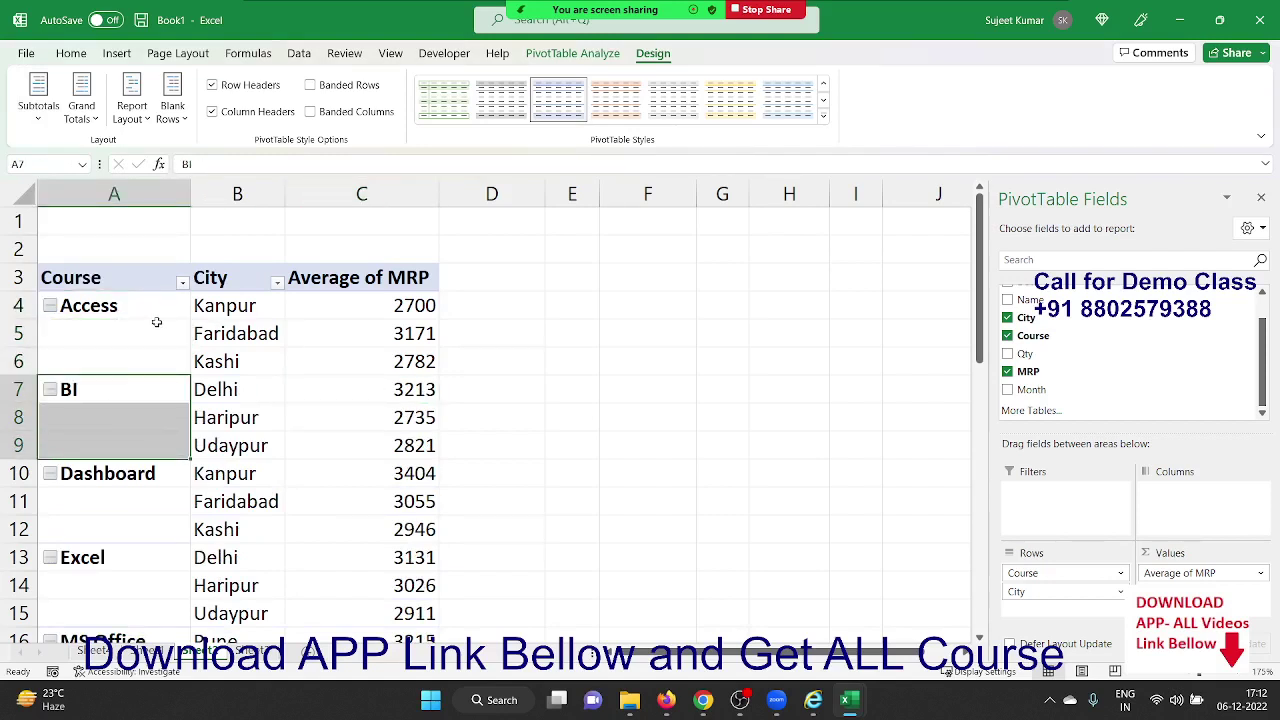
{"action": "left_click_drag", "start_coordinate": [200, 345], "coordinate": [210, 362]}
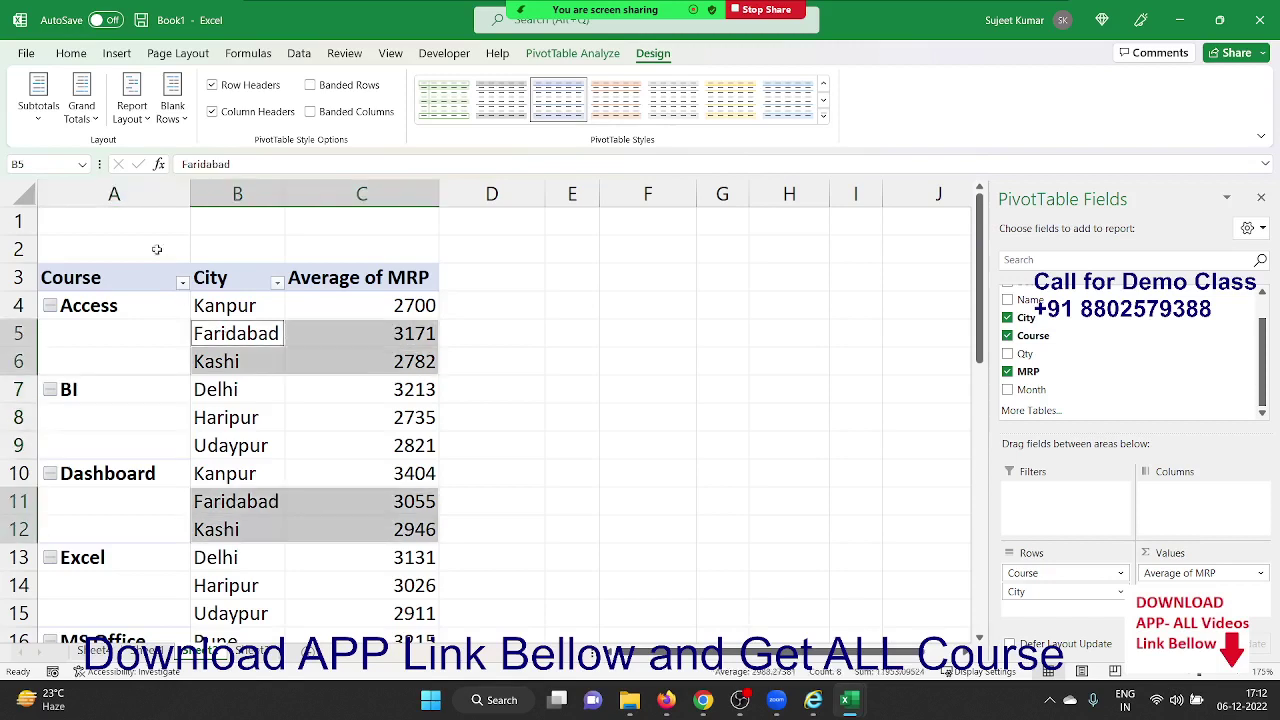
Apply Repeat All Item Labels so each course name appears on every city row.
{"action": "left_click", "coordinate": [122, 100]}
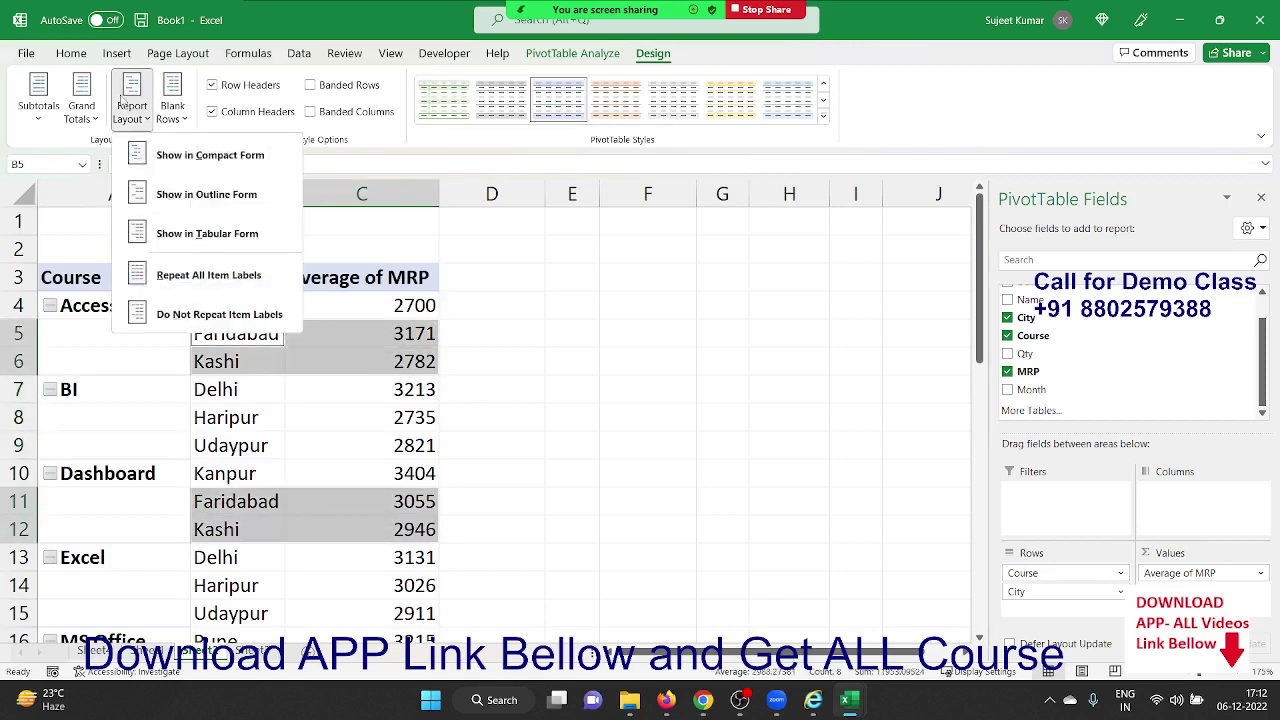
{"action": "left_click", "coordinate": [210, 275]}
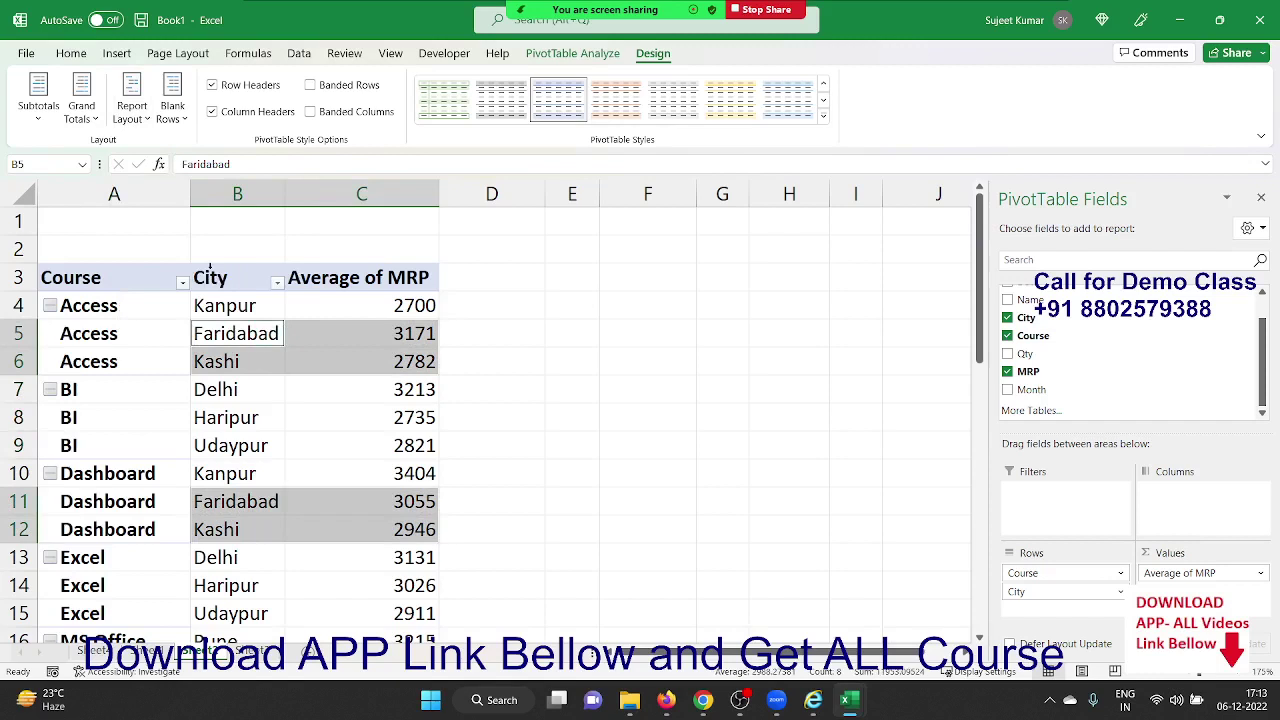
{"action": "left_click", "coordinate": [152, 415]}
{"action": "left_click_drag", "start_coordinate": [112, 358], "coordinate": [110, 385]}
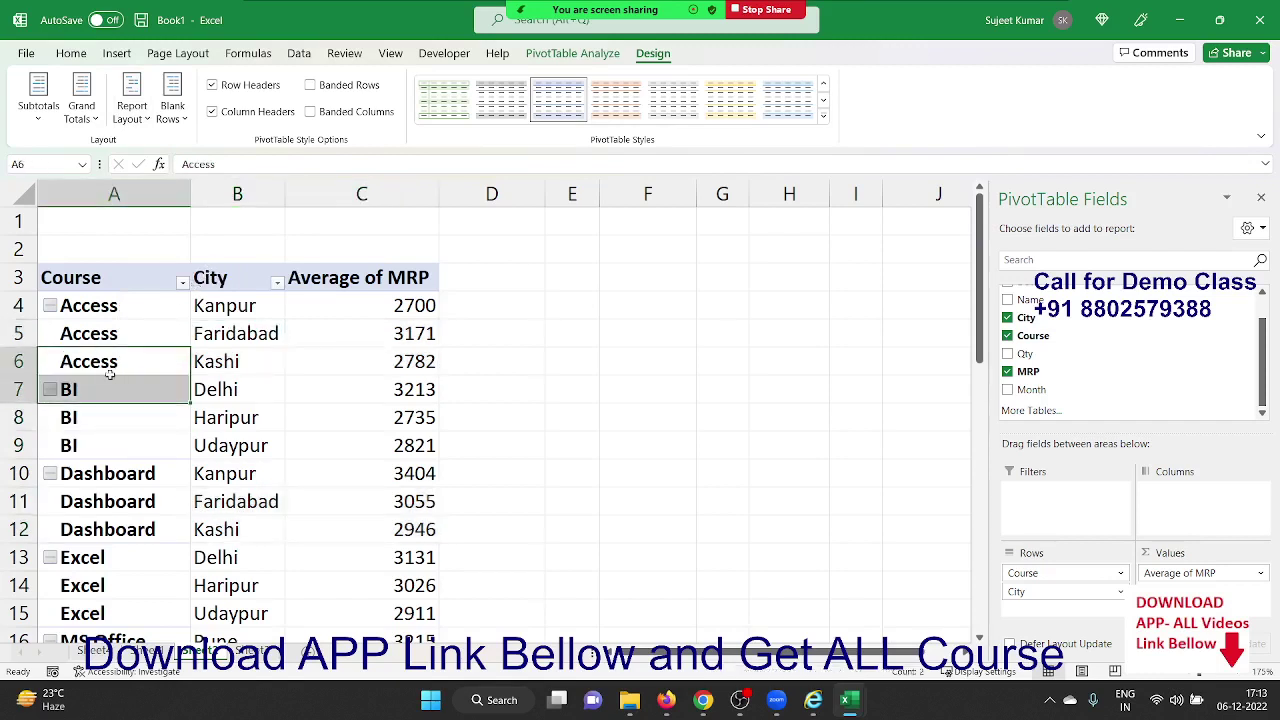
{"action": "left_click", "coordinate": [172, 445]}
{"action": "left_click", "coordinate": [118, 358]}
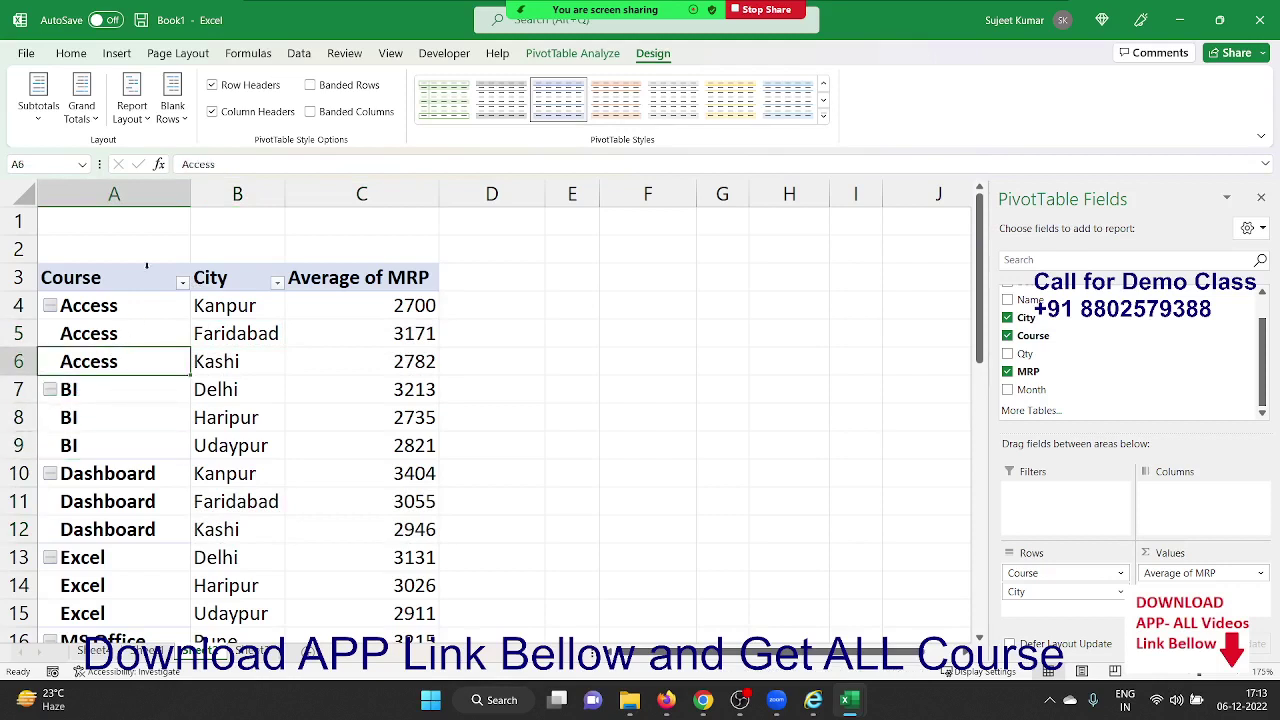
{"action": "left_click", "coordinate": [184, 119]}
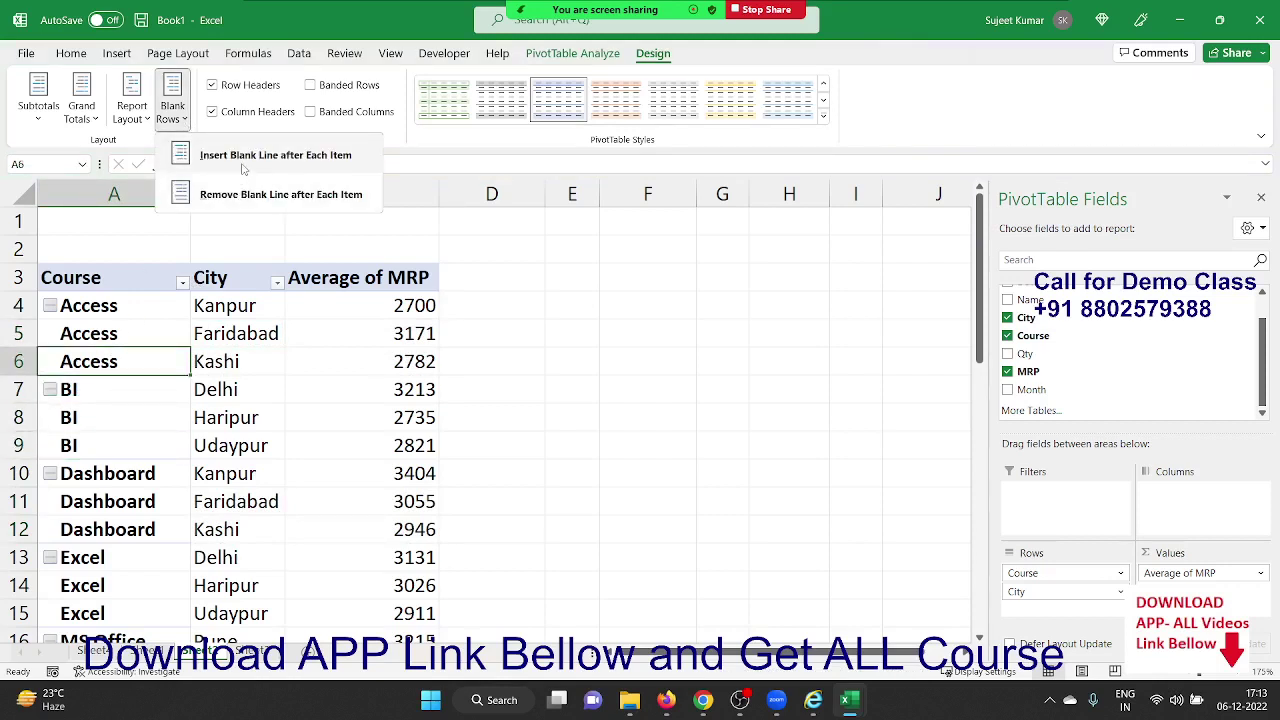
Insert a blank line after each course group, then remove the blank lines again.
{"action": "left_click", "coordinate": [242, 160]}
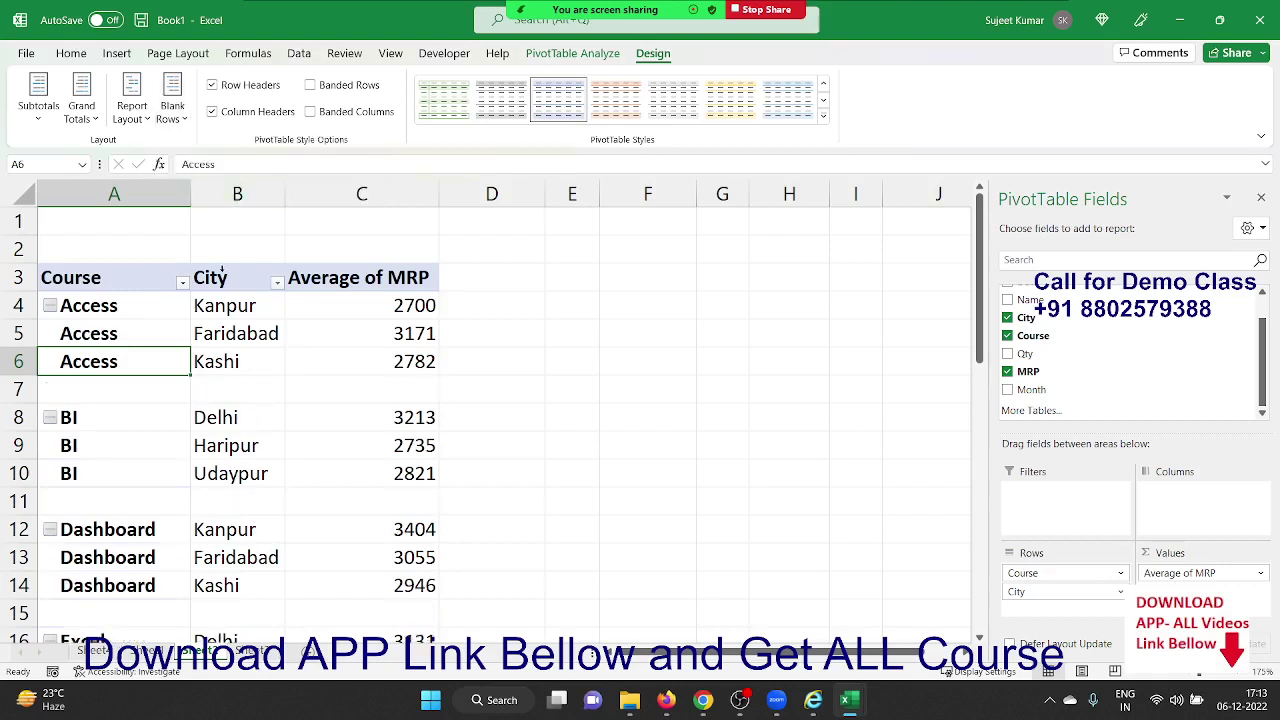
{"action": "left_click", "coordinate": [185, 392]}
{"action": "left_click", "coordinate": [209, 463]}
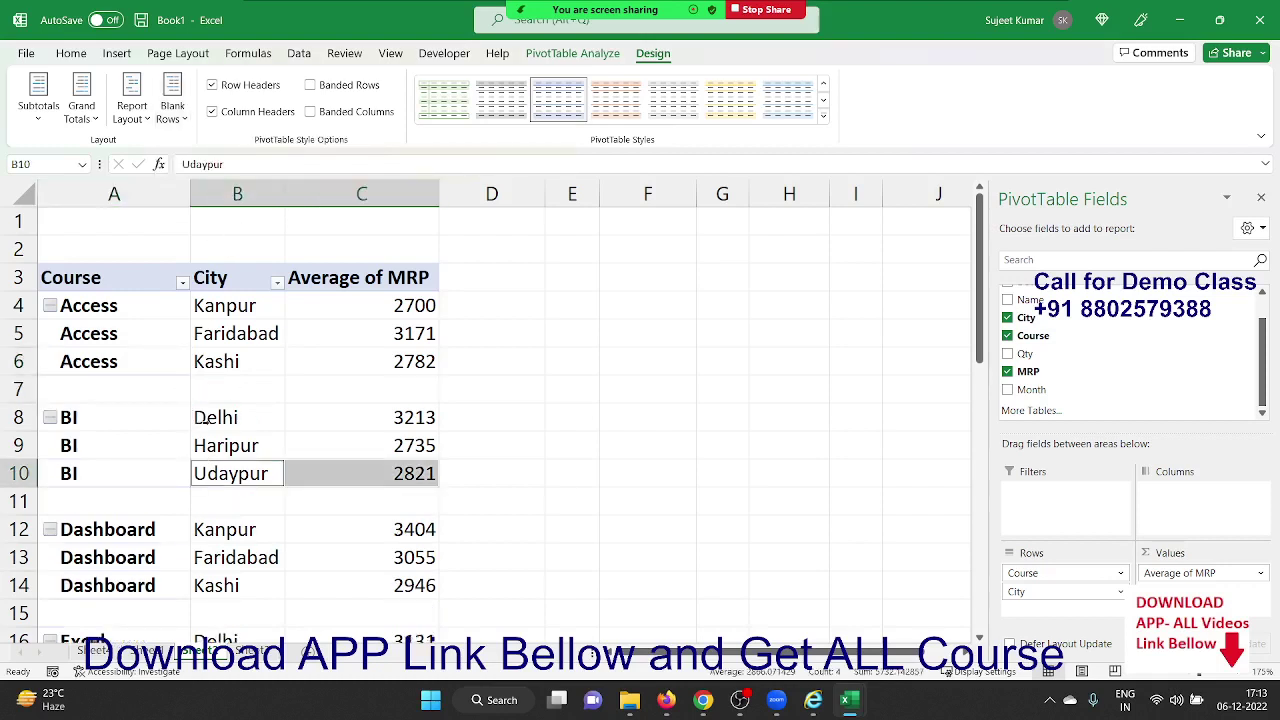
{"action": "left_click", "coordinate": [184, 119]}
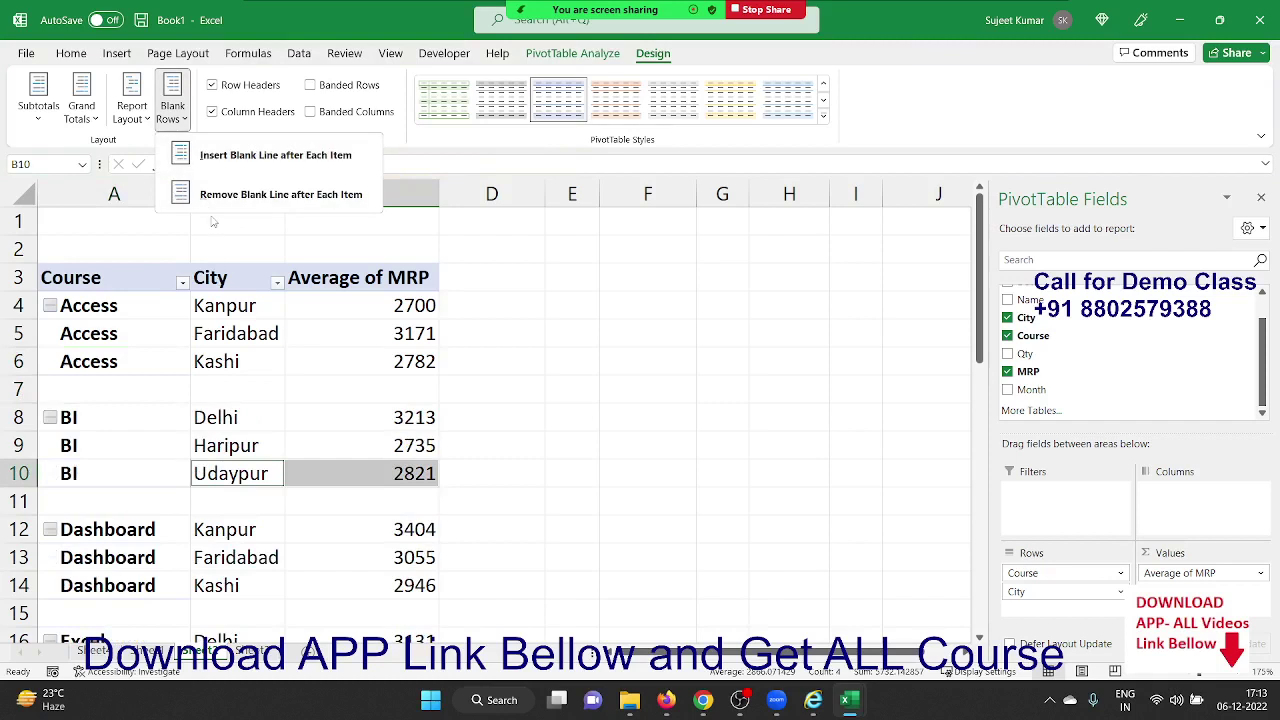
{"action": "left_click", "coordinate": [212, 193]}
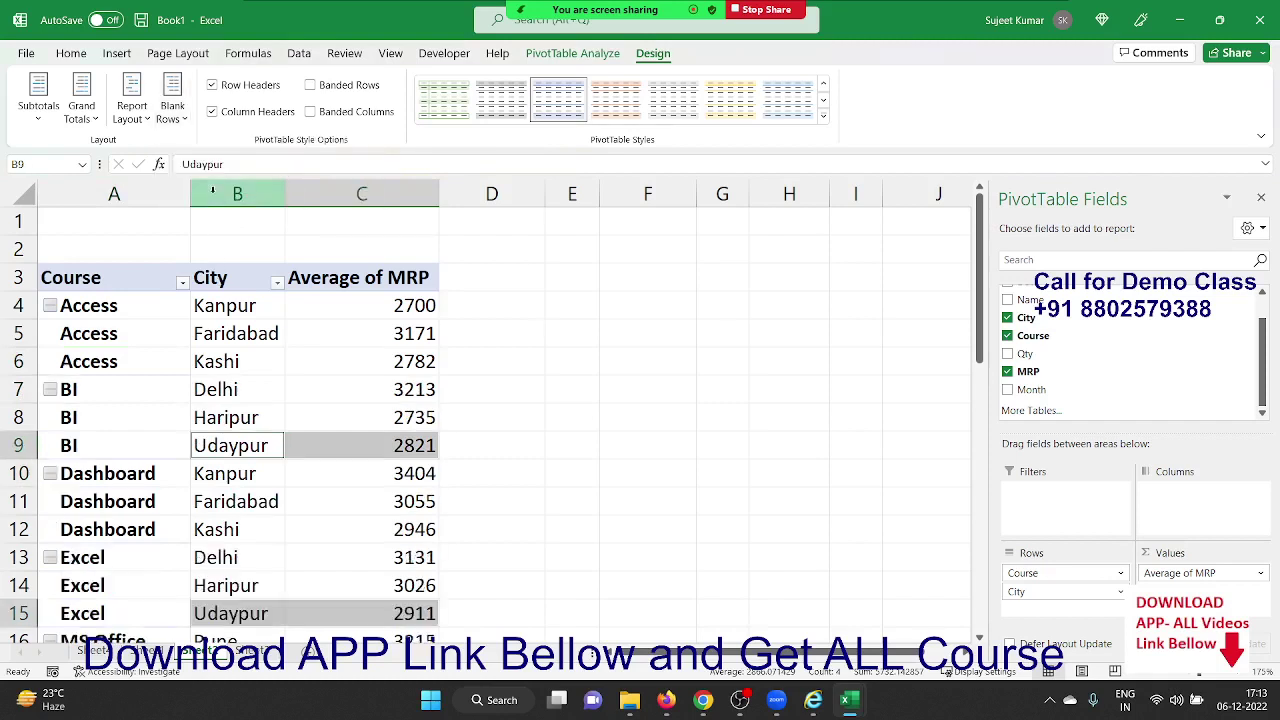
Switch the layout to Do Not Repeat Item Labels so each course name shows once.
{"action": "left_click", "coordinate": [131, 105]}
{"action": "left_click", "coordinate": [203, 316]}
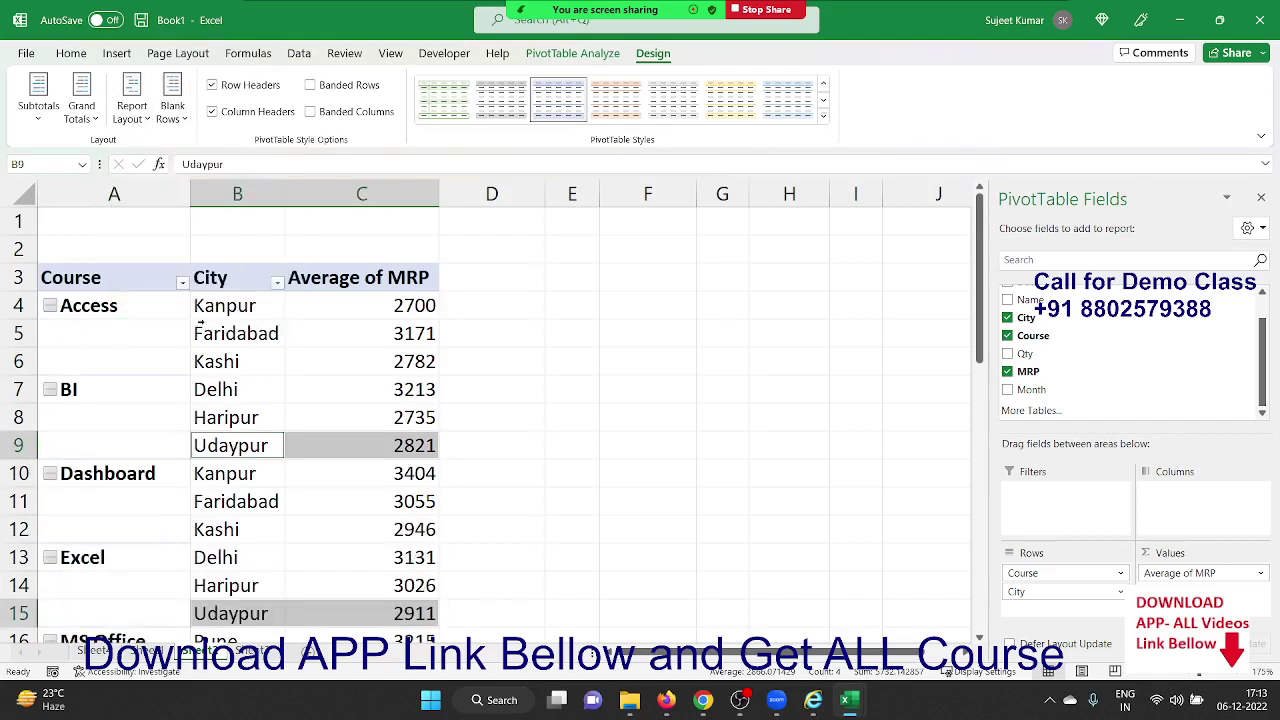
{"action": "left_click", "coordinate": [113, 417]}
{"action": "left_click_drag", "start_coordinate": [130, 306], "coordinate": [126, 360]}
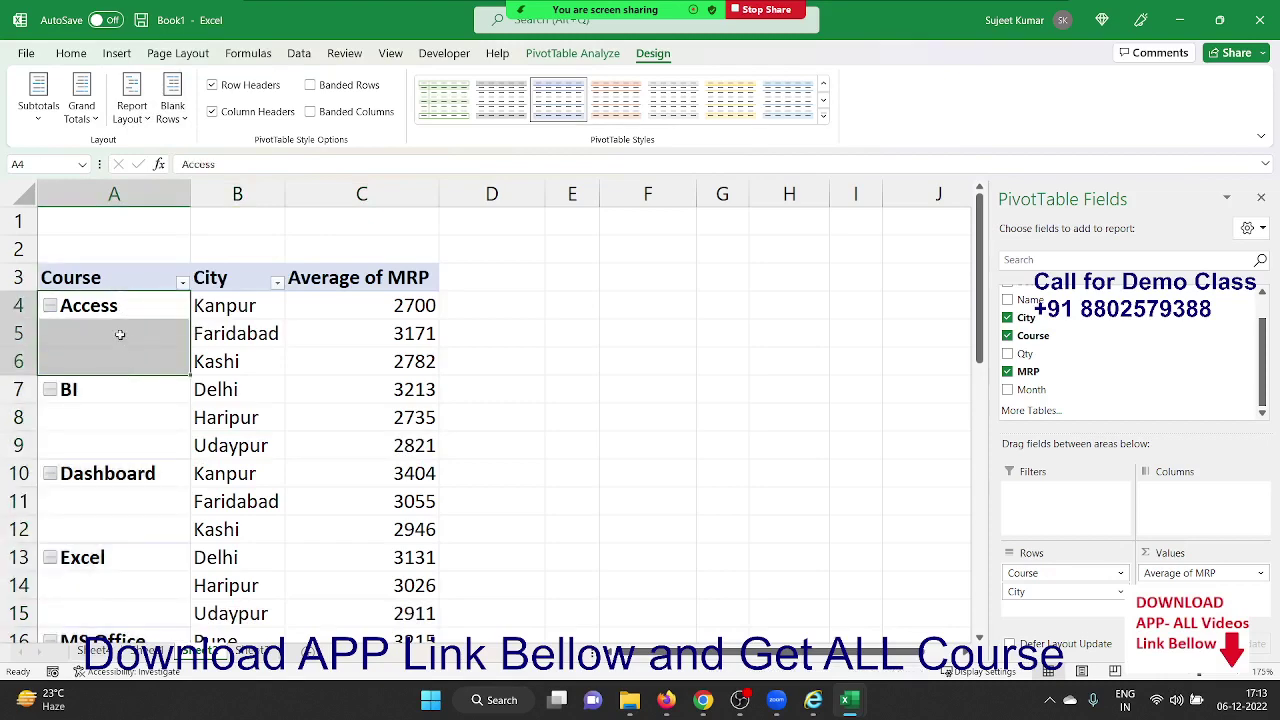
{"action": "left_click", "coordinate": [71, 53]}
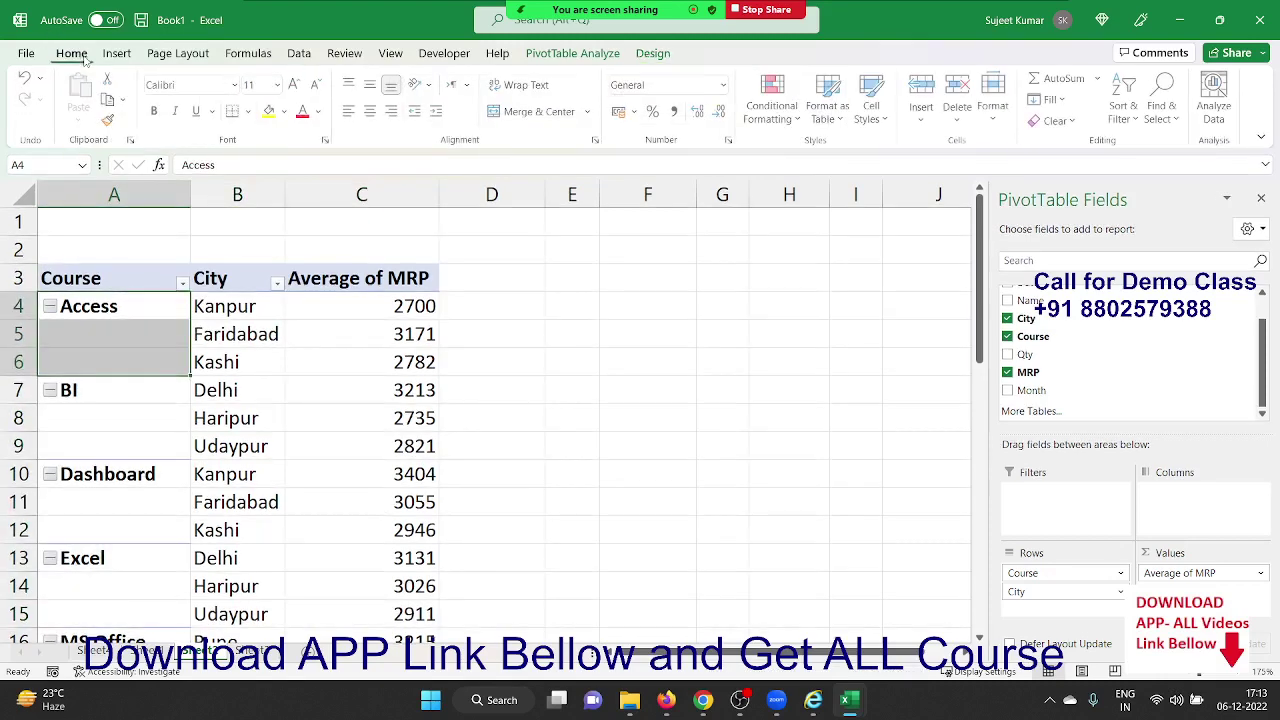
Enable Merge and center cells with labels in PivotTable Options after the Home merge is refused.
{"action": "left_click", "coordinate": [510, 113]}
{"action": "key", "text": "Return"}
{"action": "right_click", "coordinate": [130, 338]}
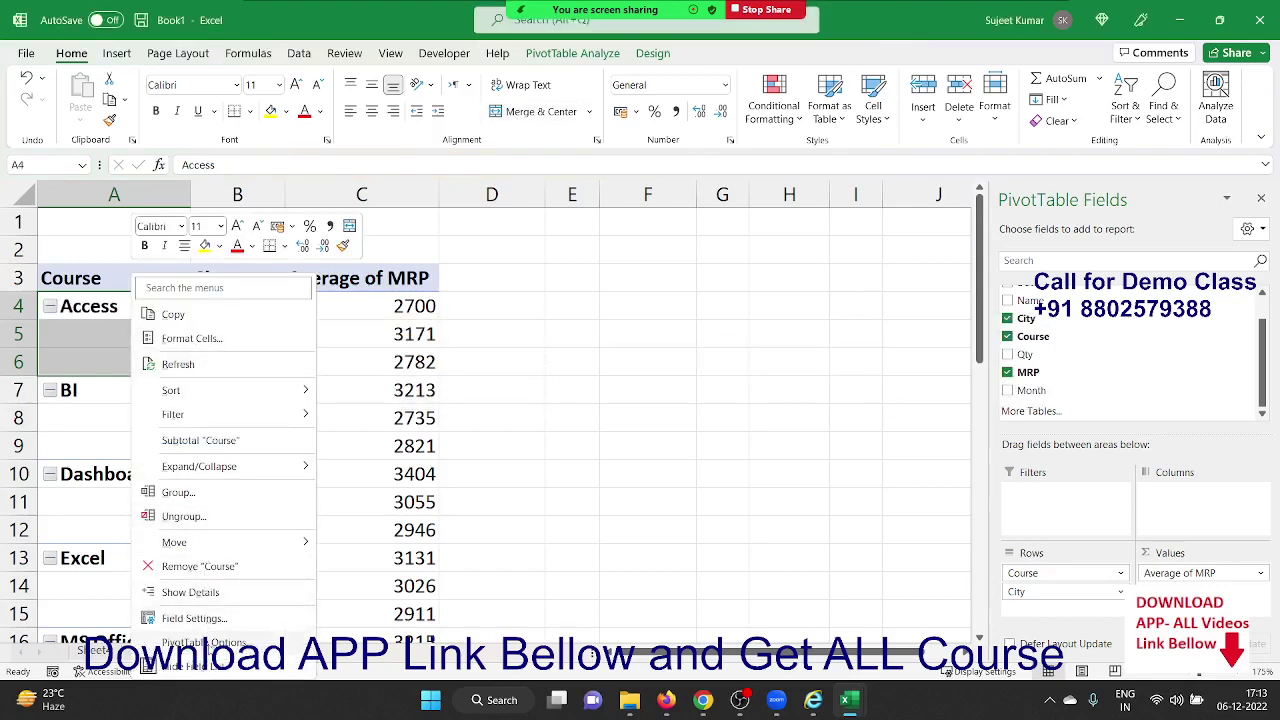
{"action": "left_click", "coordinate": [205, 643]}
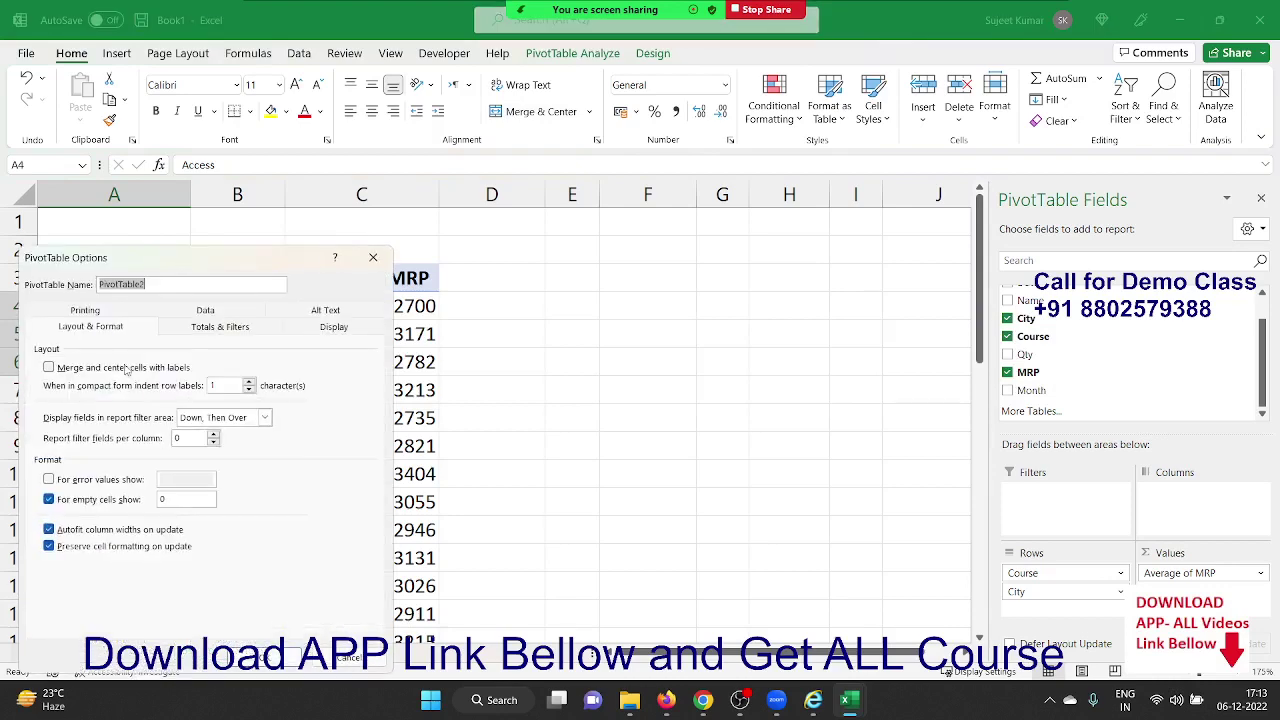
{"action": "left_click", "coordinate": [86, 367]}
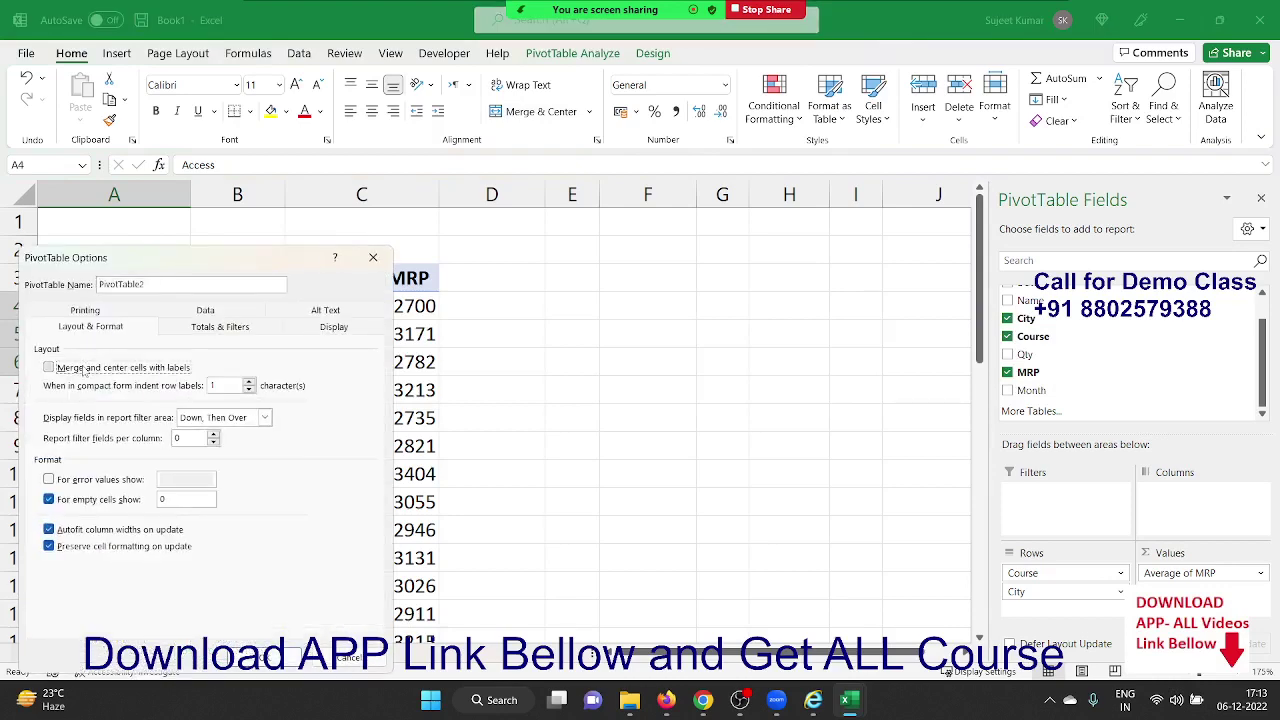
{"action": "left_click", "coordinate": [286, 657]}
Scroll through the merged course labels and bring up the menu for the Average of MRP values.
{"action": "left_click", "coordinate": [301, 421]}
{"action": "scroll", "coordinate": [302, 423], "scroll_direction": "down", "scroll_amount": 5}
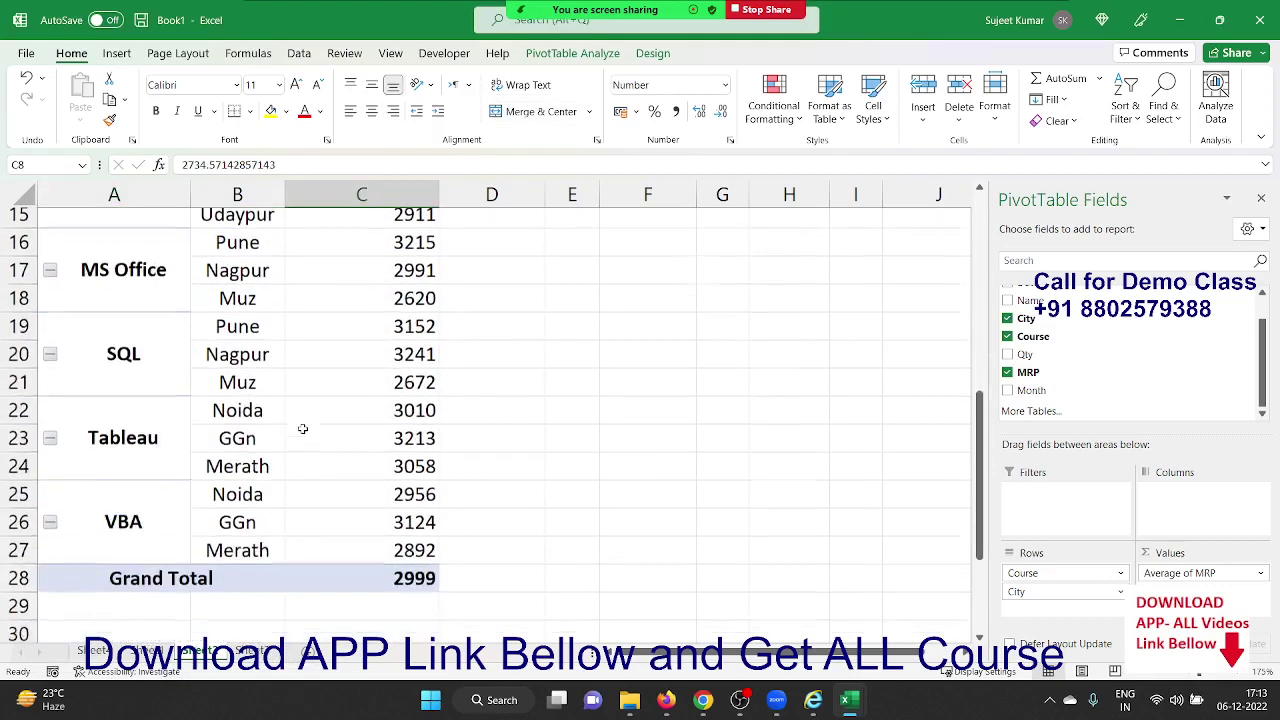
{"action": "scroll", "coordinate": [302, 426], "scroll_direction": "down", "scroll_amount": 1}
{"action": "scroll", "coordinate": [304, 427], "scroll_direction": "up", "scroll_amount": 4}
{"action": "scroll", "coordinate": [305, 427], "scroll_direction": "up", "scroll_amount": 2}
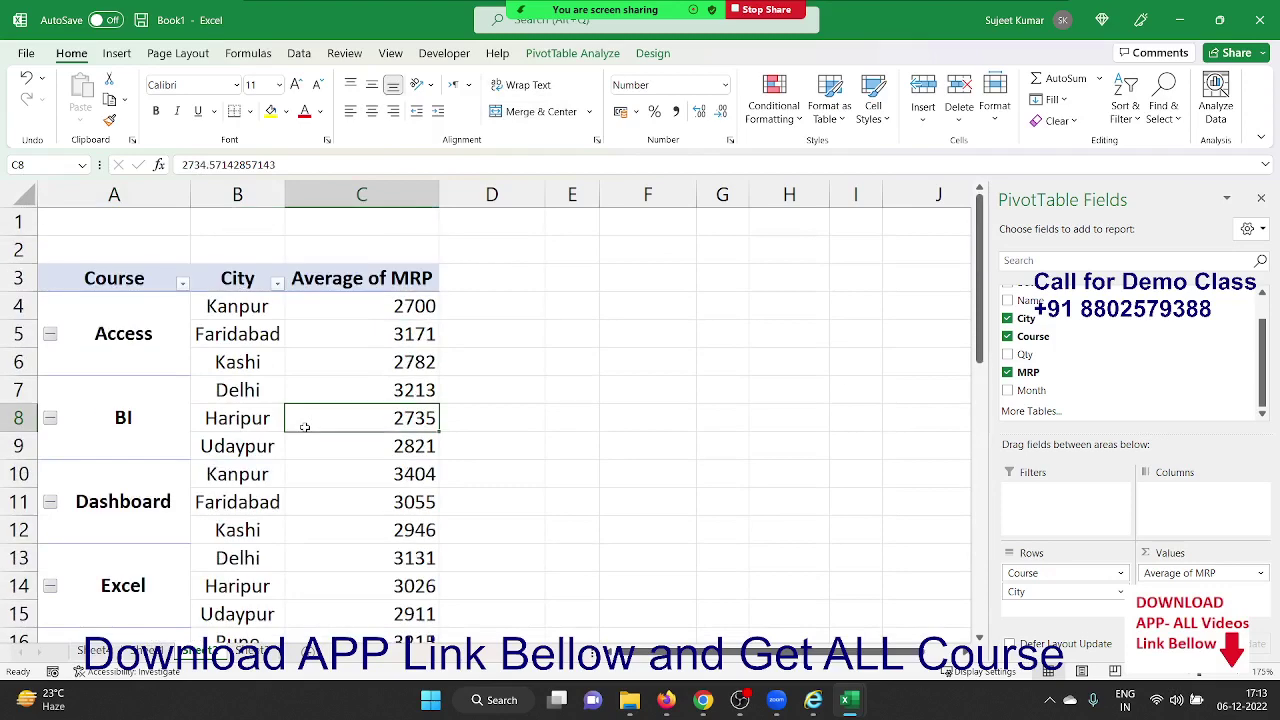
{"action": "right_click", "coordinate": [370, 357]}
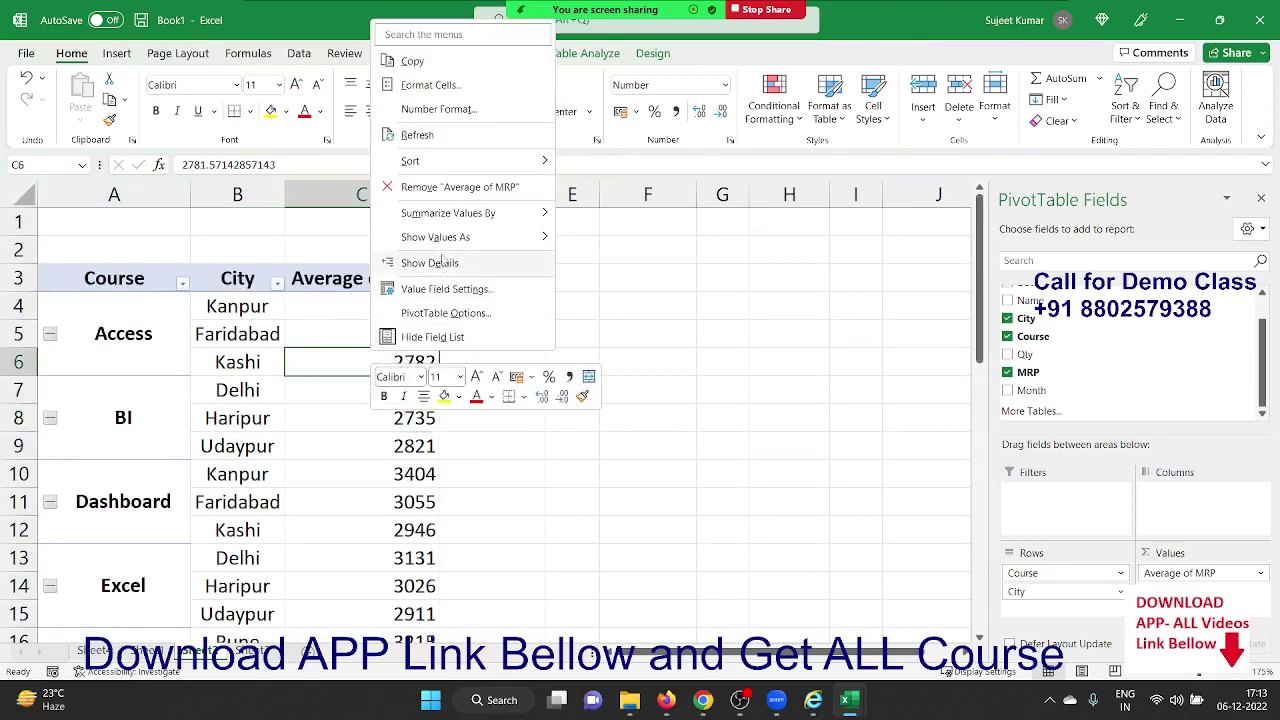
{"action": "mouse_move", "coordinate": [448, 168]}
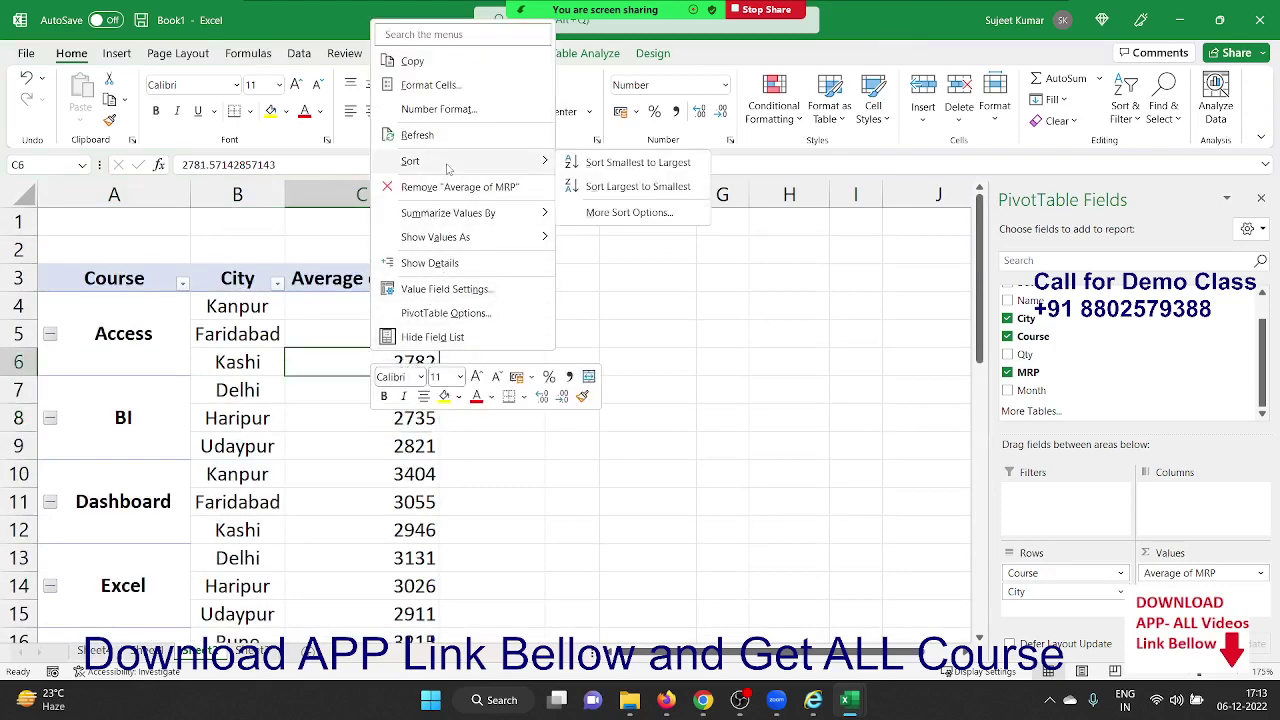
Sort averages smallest to largest, briefly filter City to Delhi and Pune, then clear the filter.
{"action": "left_click", "coordinate": [620, 163]}
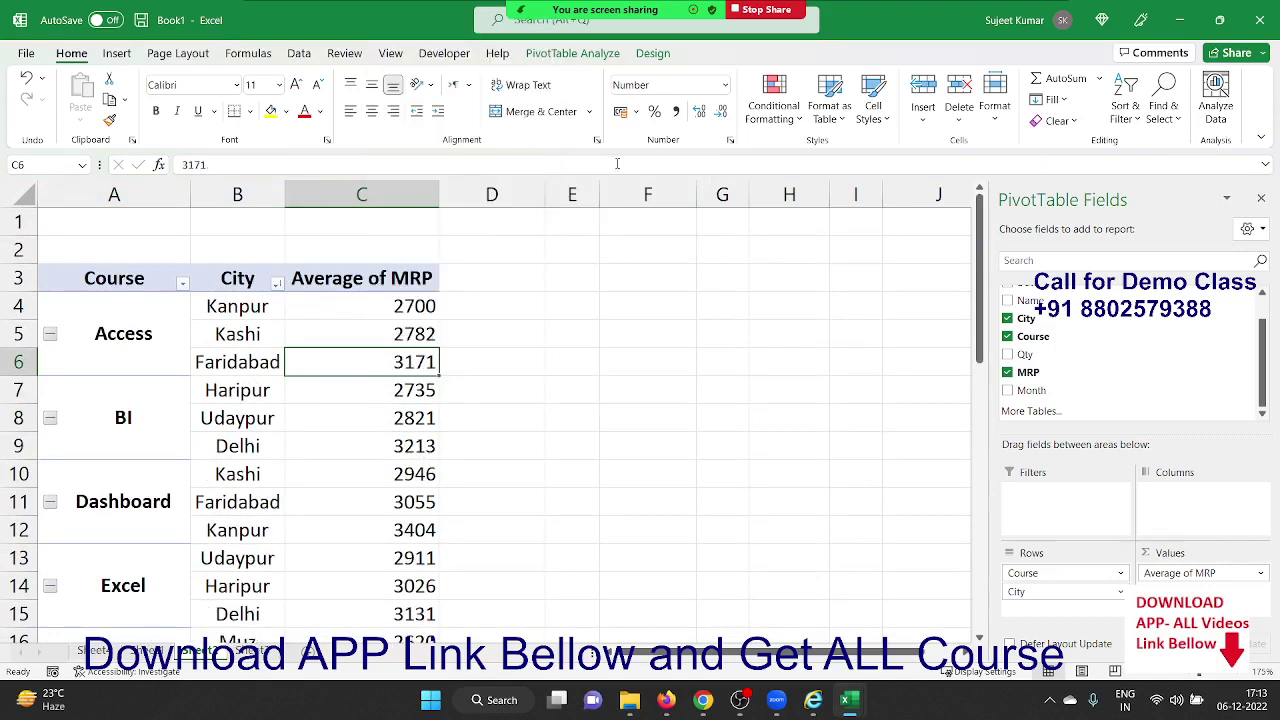
{"action": "left_click", "coordinate": [274, 338]}
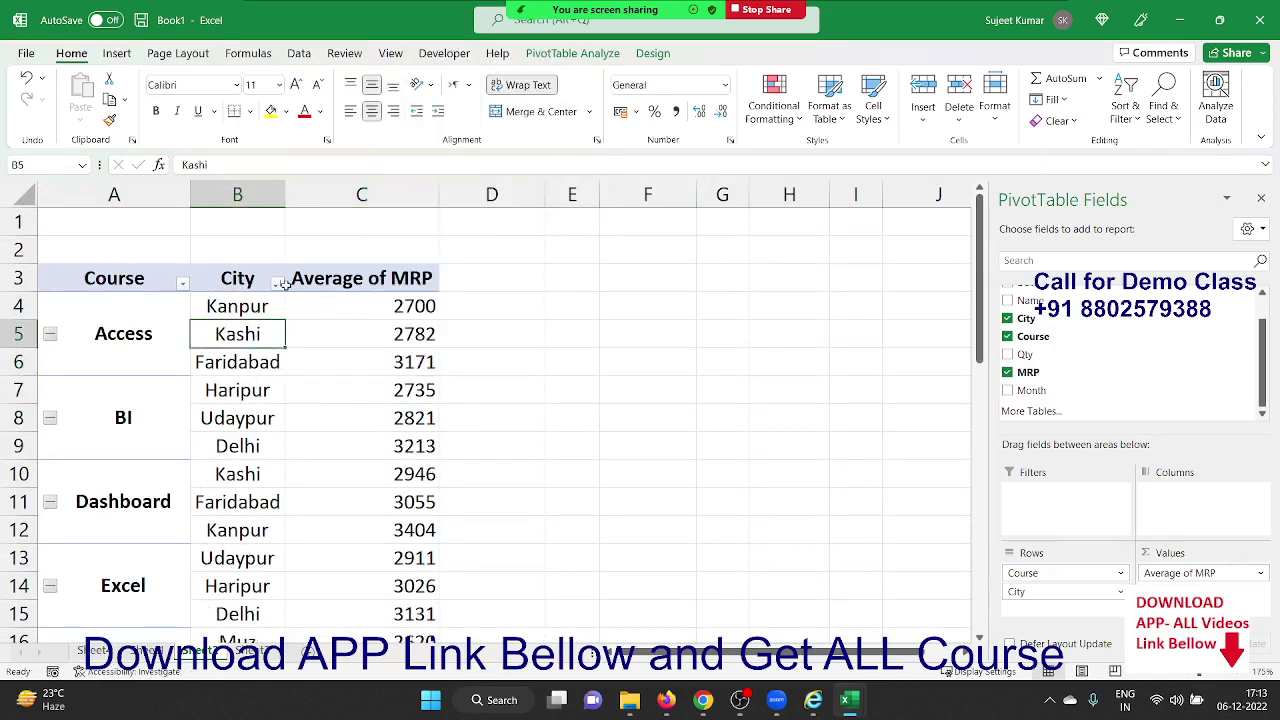
{"action": "left_click", "coordinate": [278, 284]}
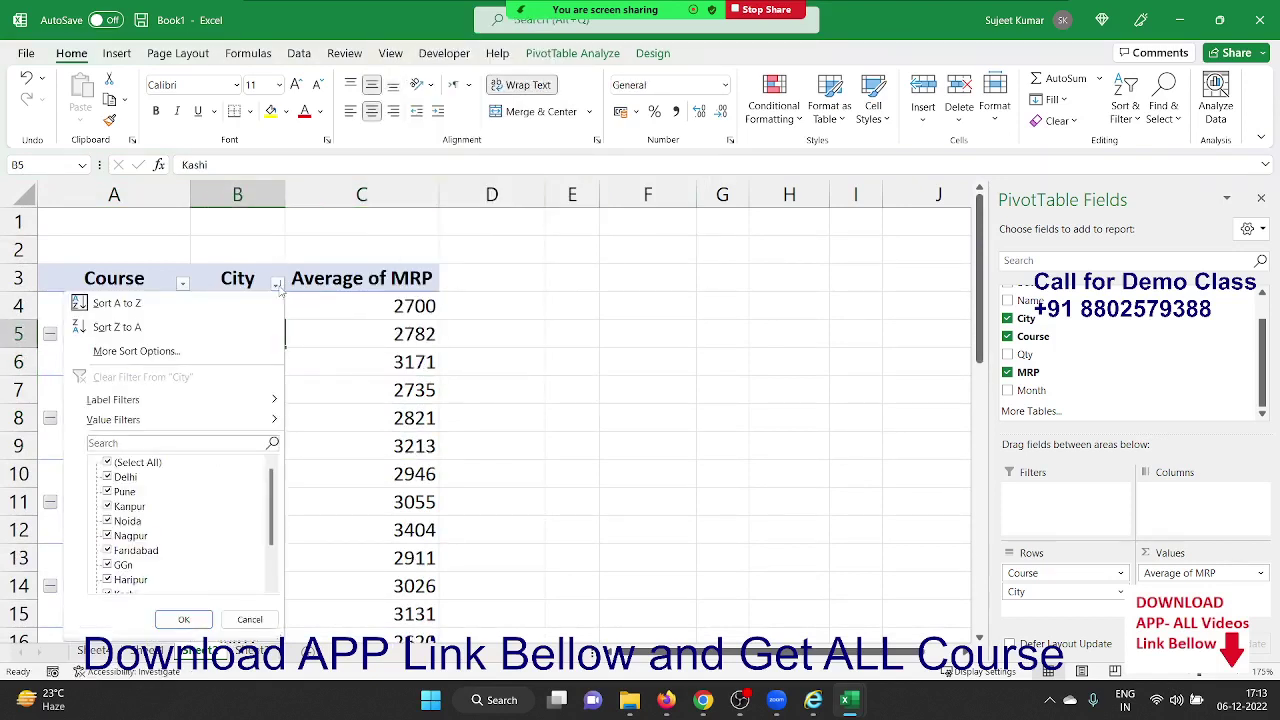
{"action": "left_click", "coordinate": [108, 462]}
{"action": "left_click", "coordinate": [108, 477]}
{"action": "left_click", "coordinate": [110, 491]}
{"action": "left_click", "coordinate": [184, 619]}
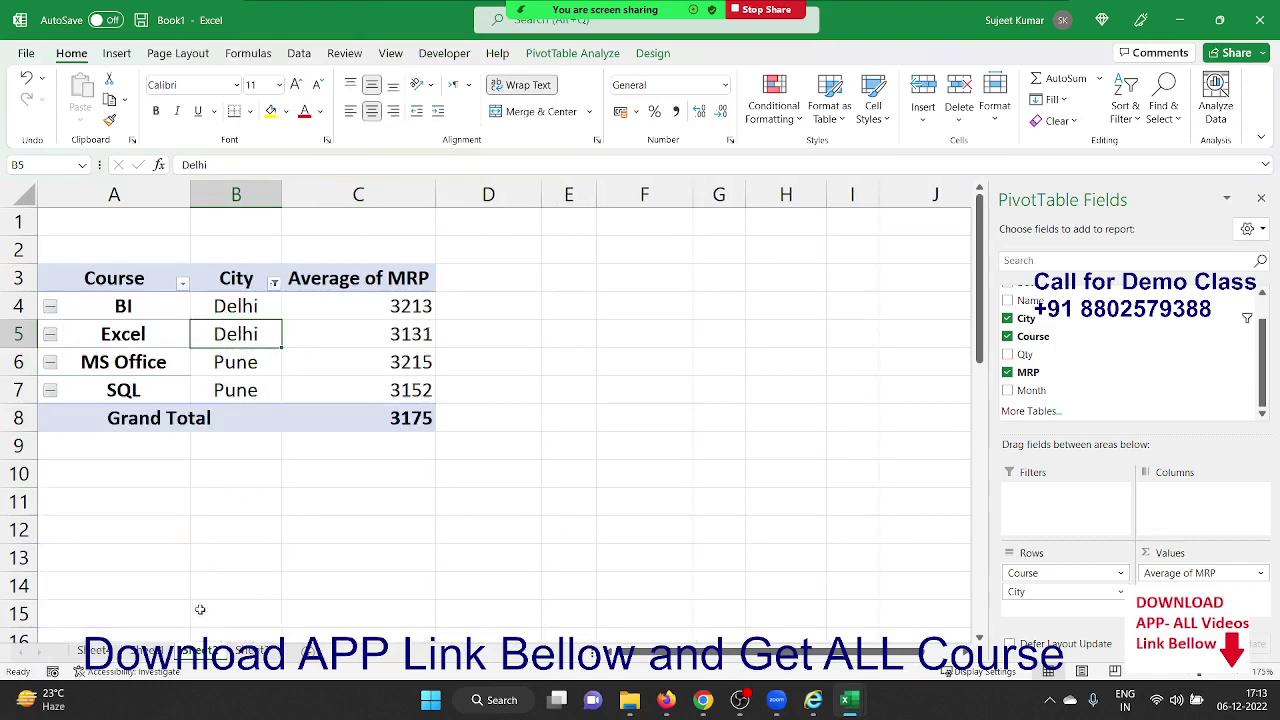
{"action": "left_click", "coordinate": [273, 287]}
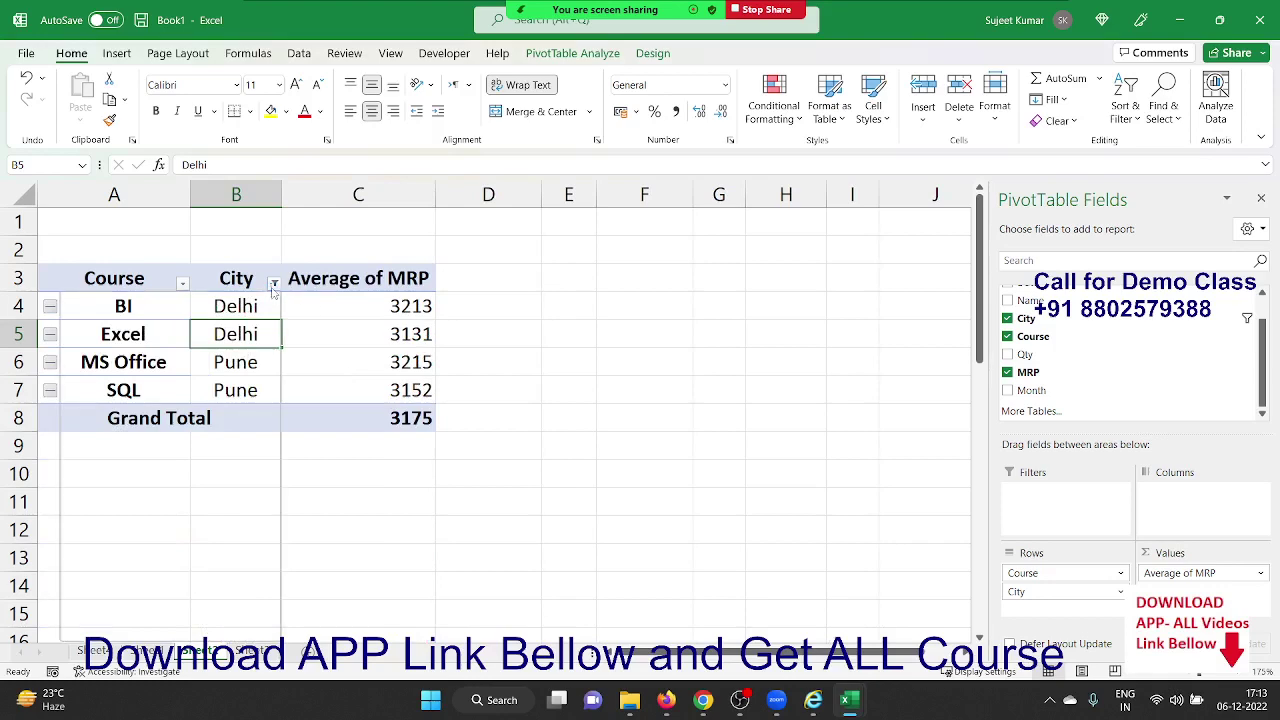
{"action": "left_click", "coordinate": [198, 362]}
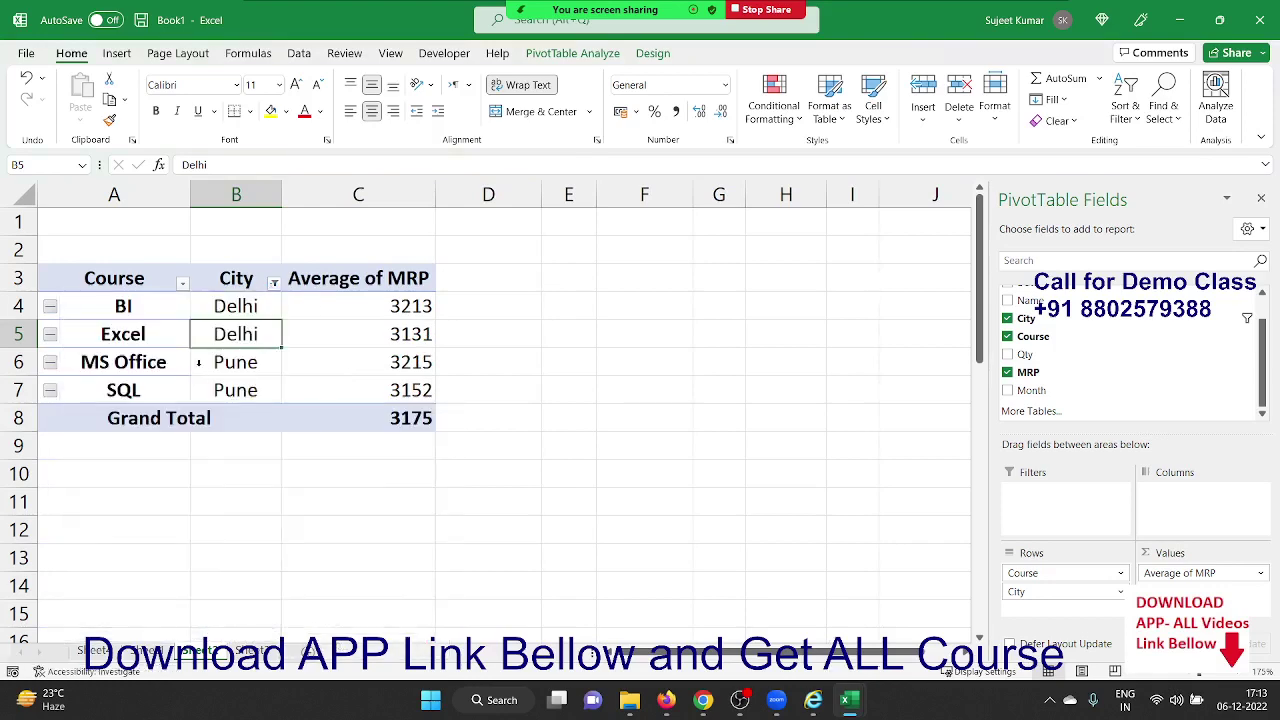
{"action": "left_click", "coordinate": [278, 285]}
{"action": "mouse_move", "coordinate": [225, 420]}
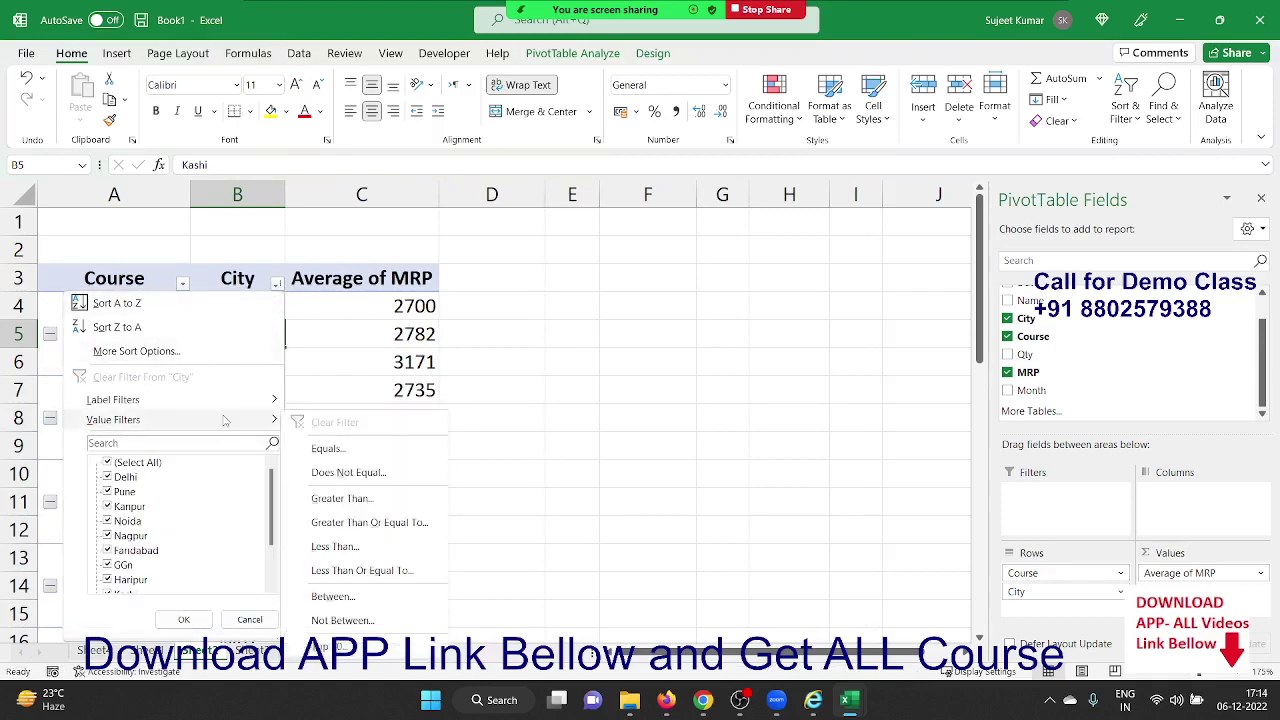
{"action": "left_click", "coordinate": [345, 645]}
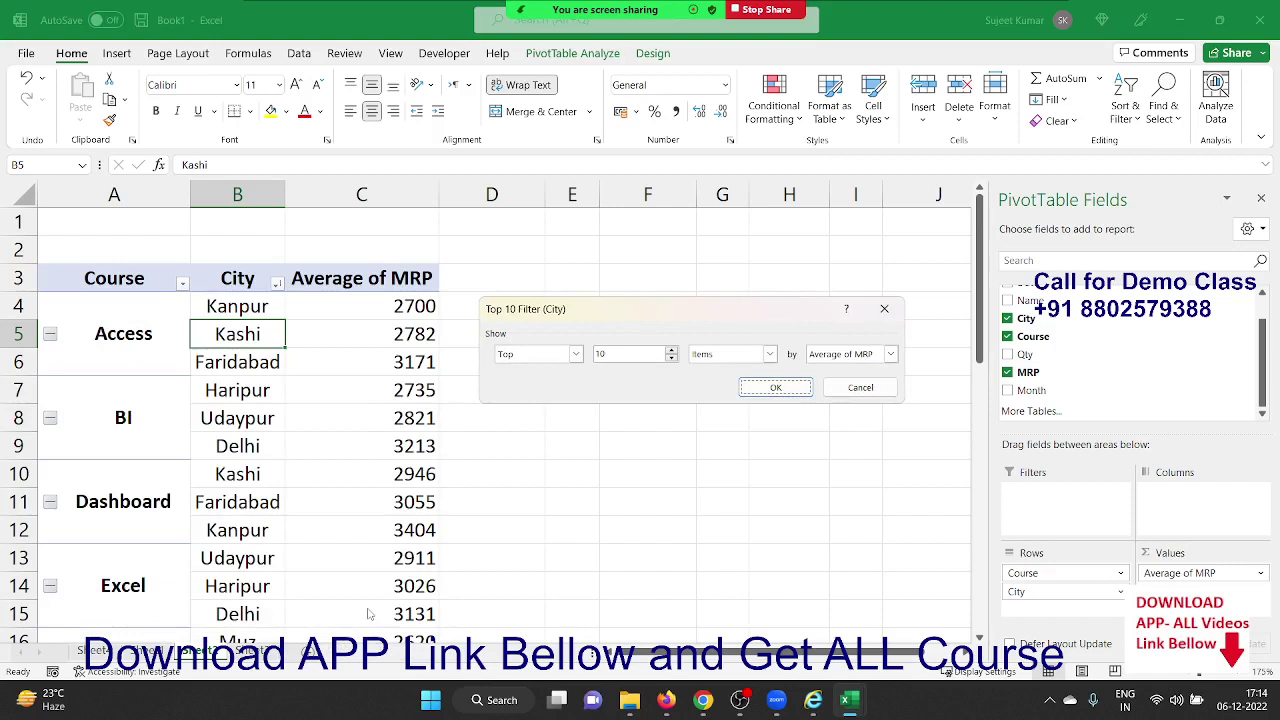
{"action": "left_click", "coordinate": [647, 351]}
{"action": "type", "text": "5"}
{"action": "left_click", "coordinate": [736, 387]}
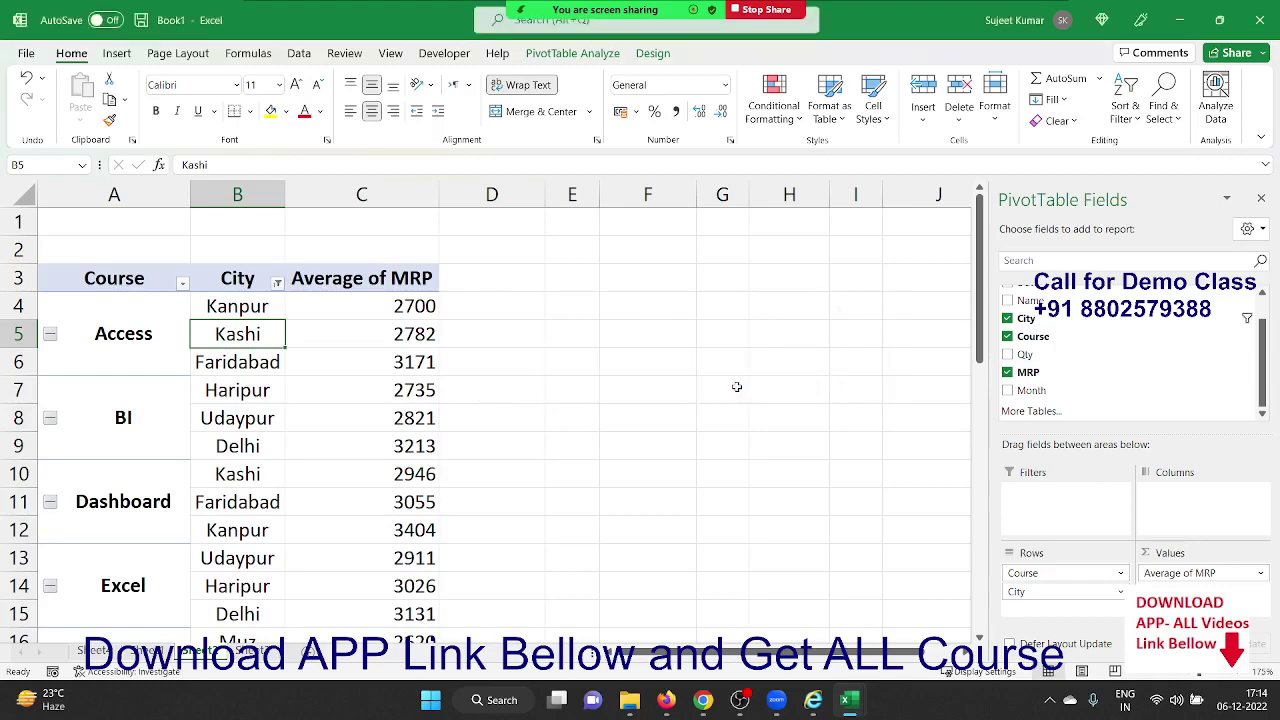
{"action": "scroll", "coordinate": [508, 383], "scroll_direction": "down", "scroll_amount": 3}
{"action": "scroll", "coordinate": [414, 414], "scroll_direction": "down", "scroll_amount": 3}
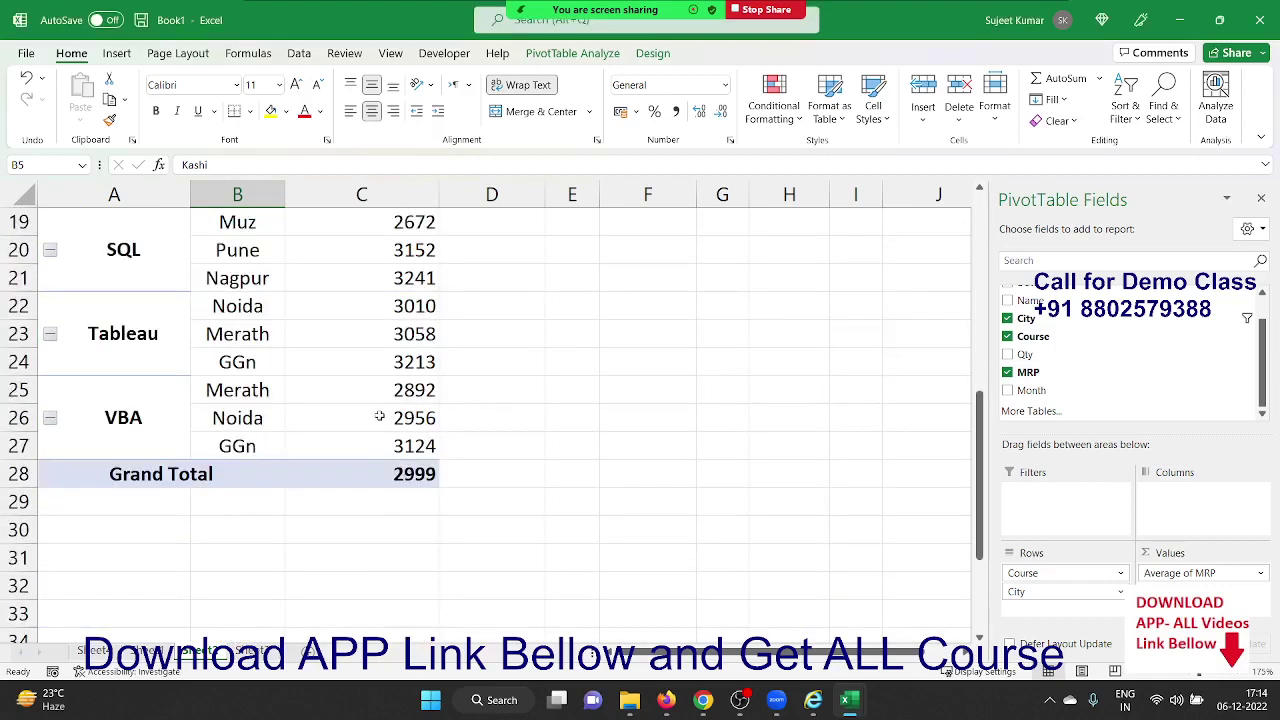
{"action": "scroll", "coordinate": [380, 414], "scroll_direction": "up", "scroll_amount": 4}
{"action": "scroll", "coordinate": [280, 410], "scroll_direction": "up", "scroll_amount": 2}
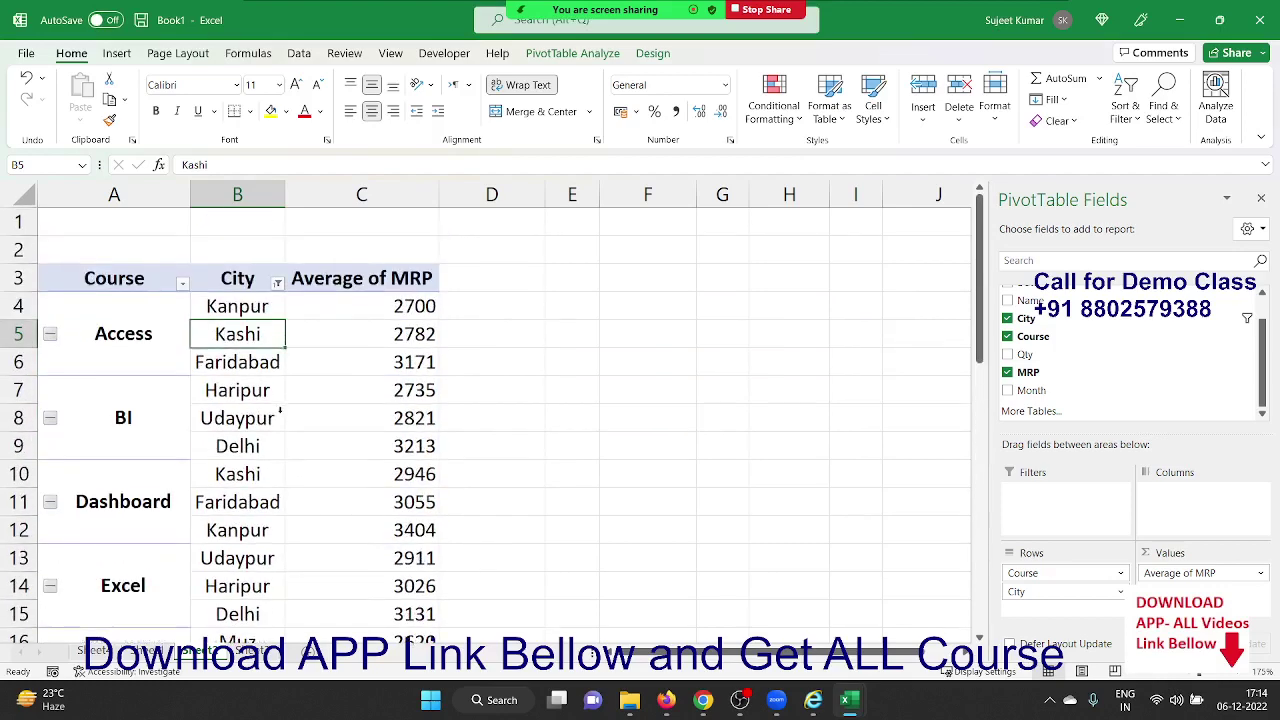
{"action": "left_click", "coordinate": [264, 290]}
{"action": "left_click", "coordinate": [277, 284]}
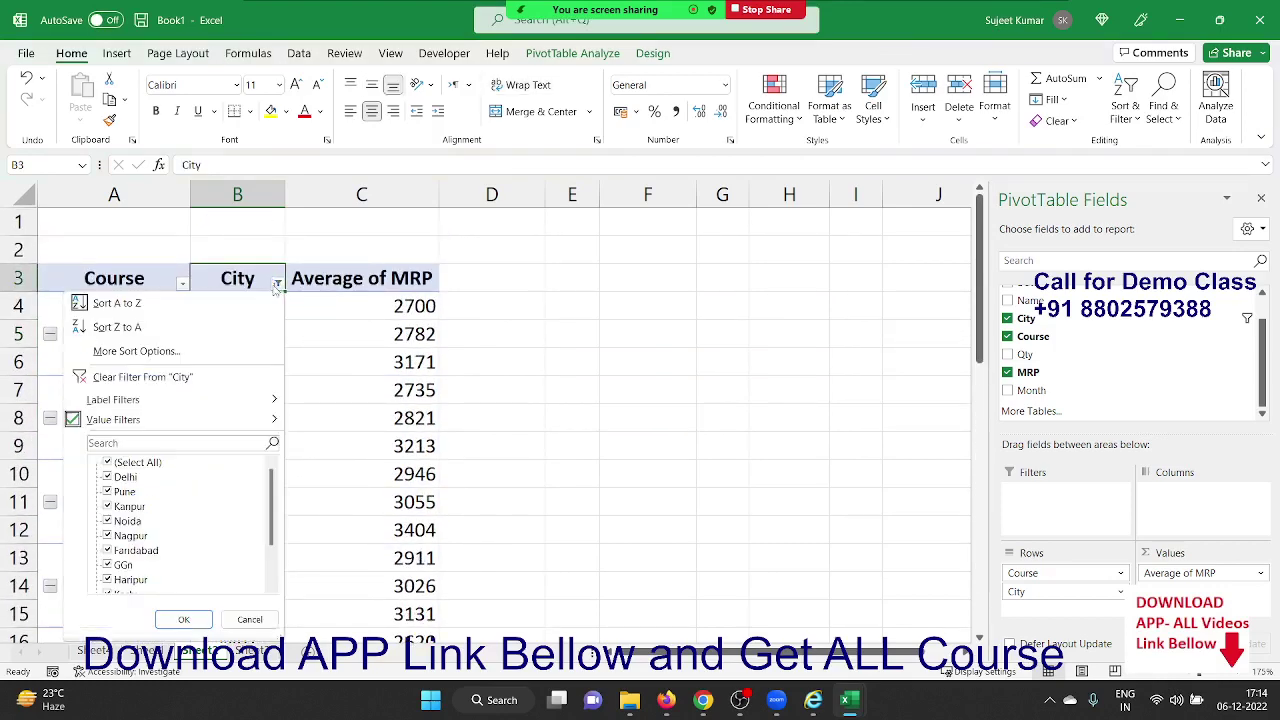
{"action": "left_click", "coordinate": [167, 376]}
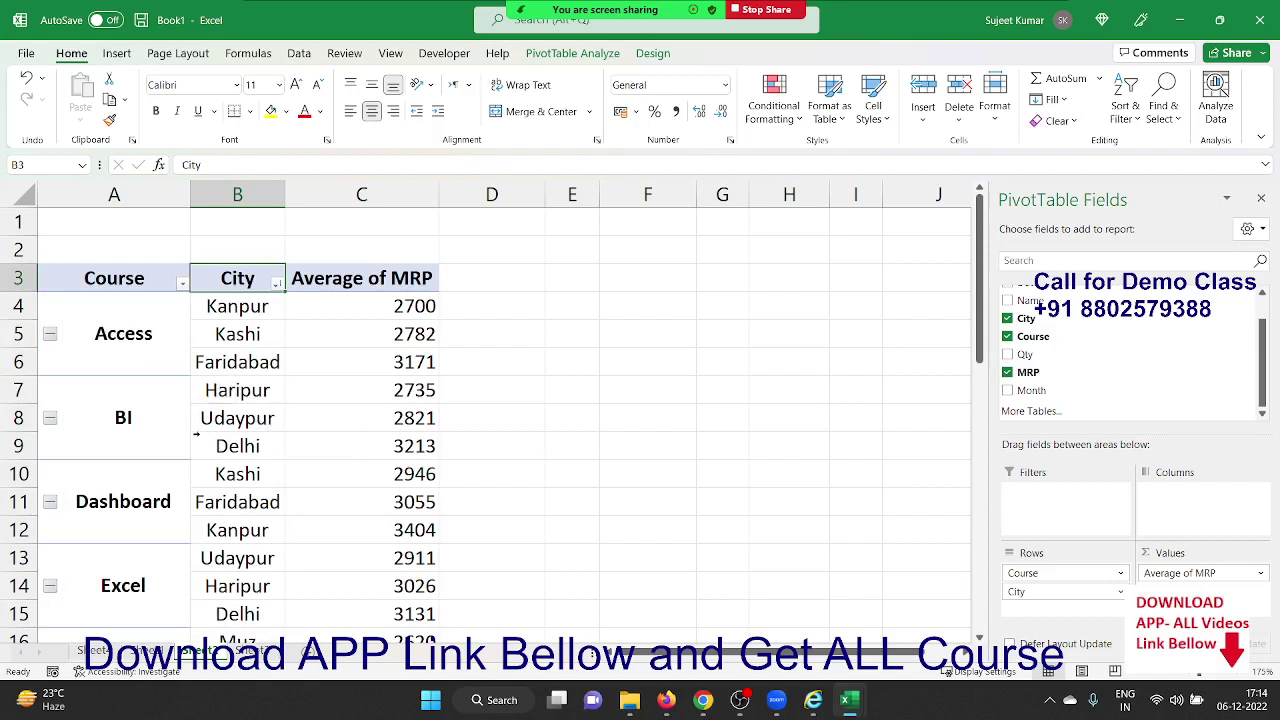
{"action": "left_click", "coordinate": [184, 580]}
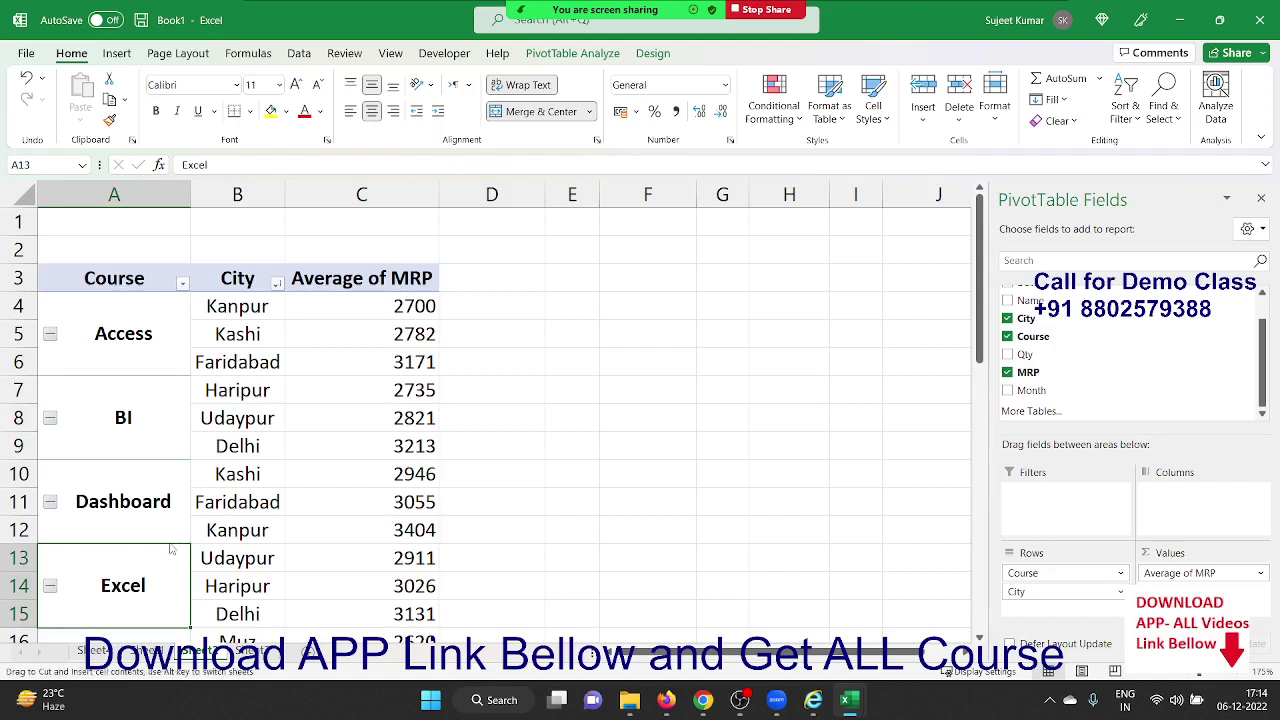
Move the Excel course group to the top of the pivot, then return to Sheet1's raw data.
{"action": "left_click_drag", "start_coordinate": [172, 549], "coordinate": [205, 307]}
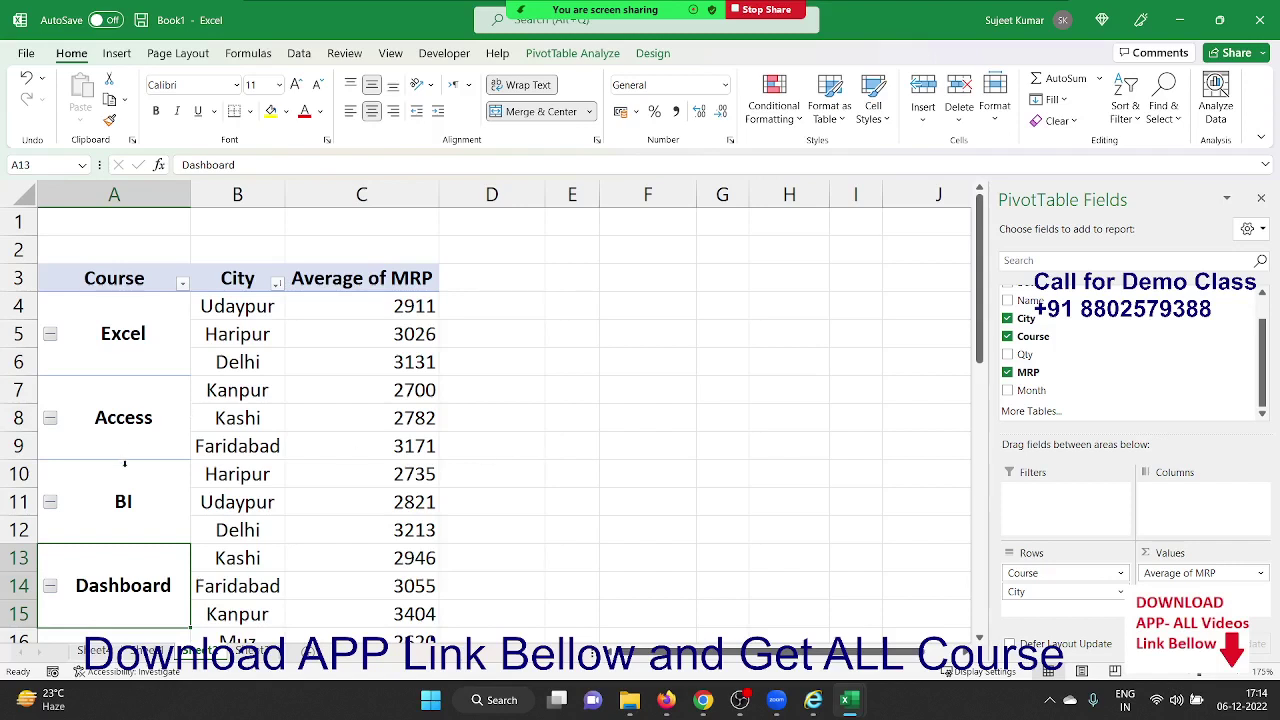
{"action": "left_click", "coordinate": [141, 458]}
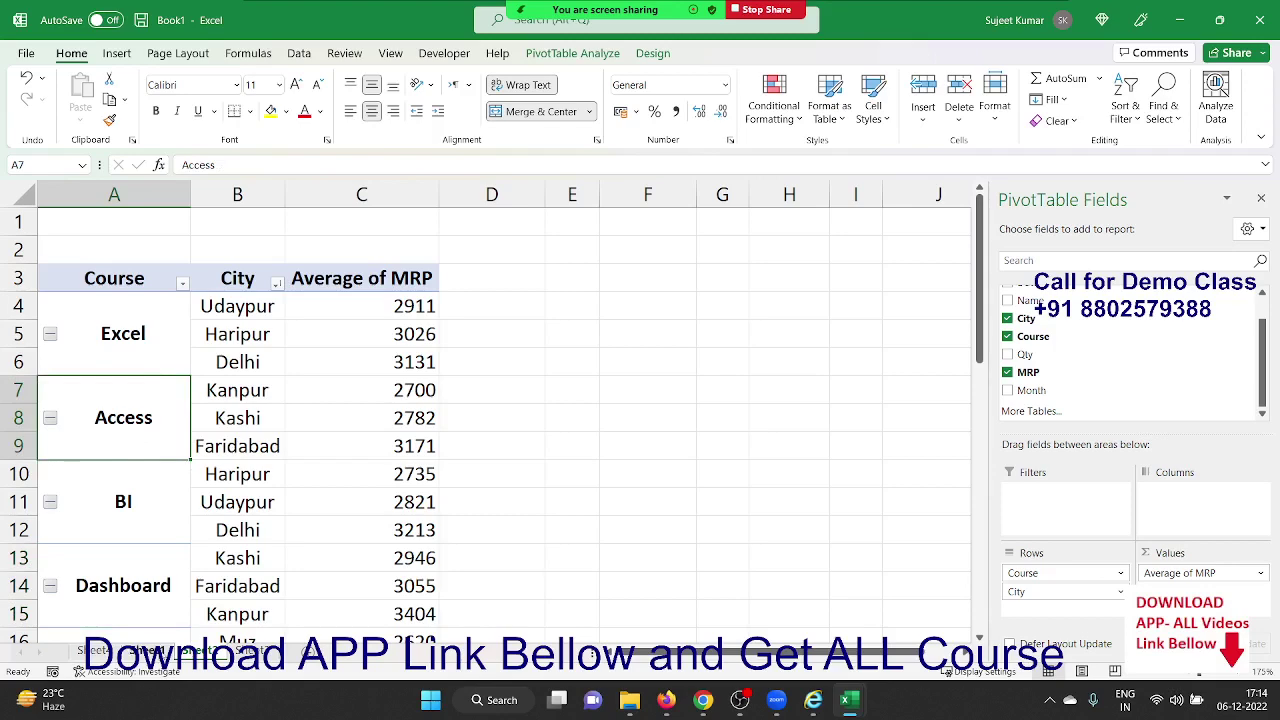
{"action": "left_click", "coordinate": [200, 651]}
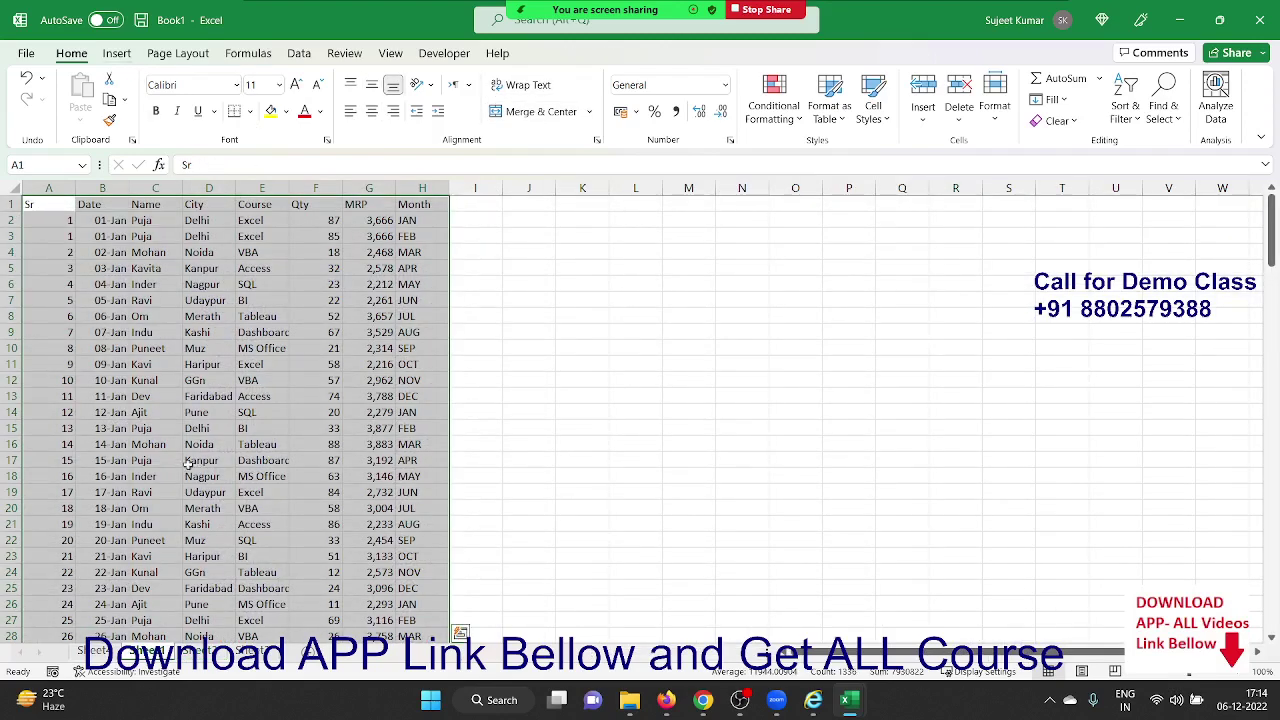
Create PivotTable3 on a new worksheet with Name in Rows and Sum of Qty and MRP in Values.
{"action": "left_click", "coordinate": [117, 54]}
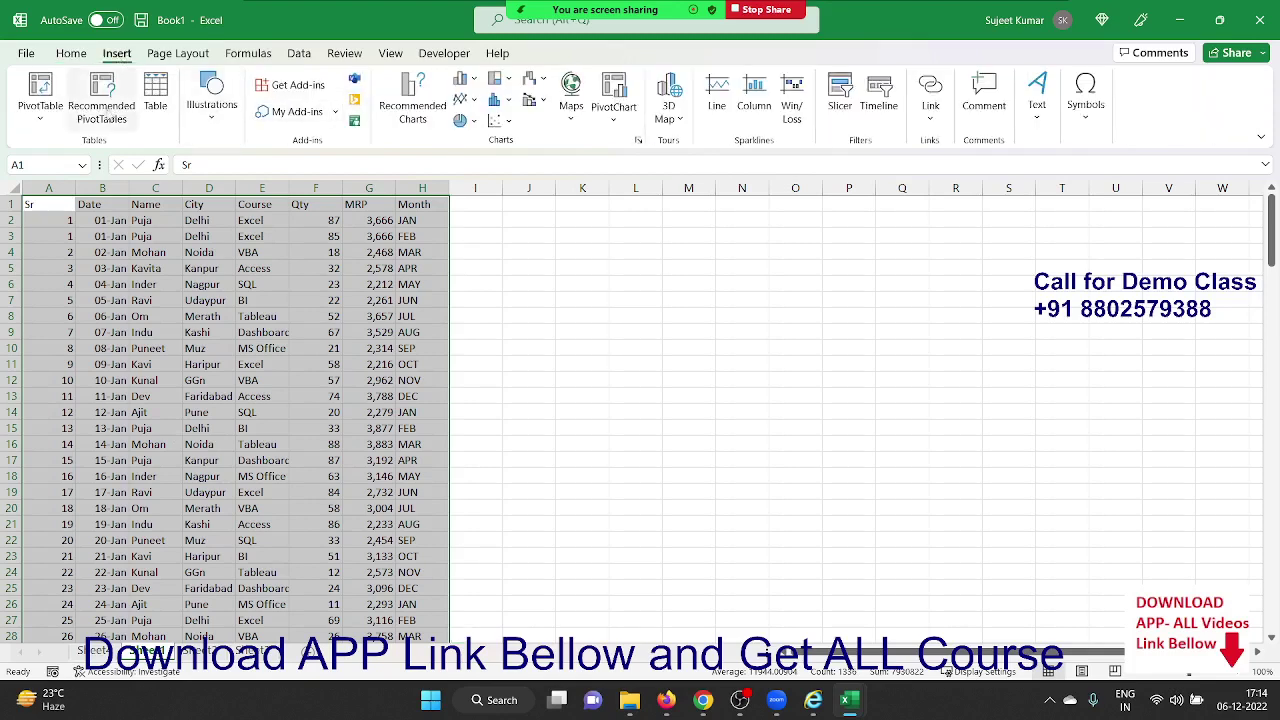
{"action": "left_click", "coordinate": [40, 88]}
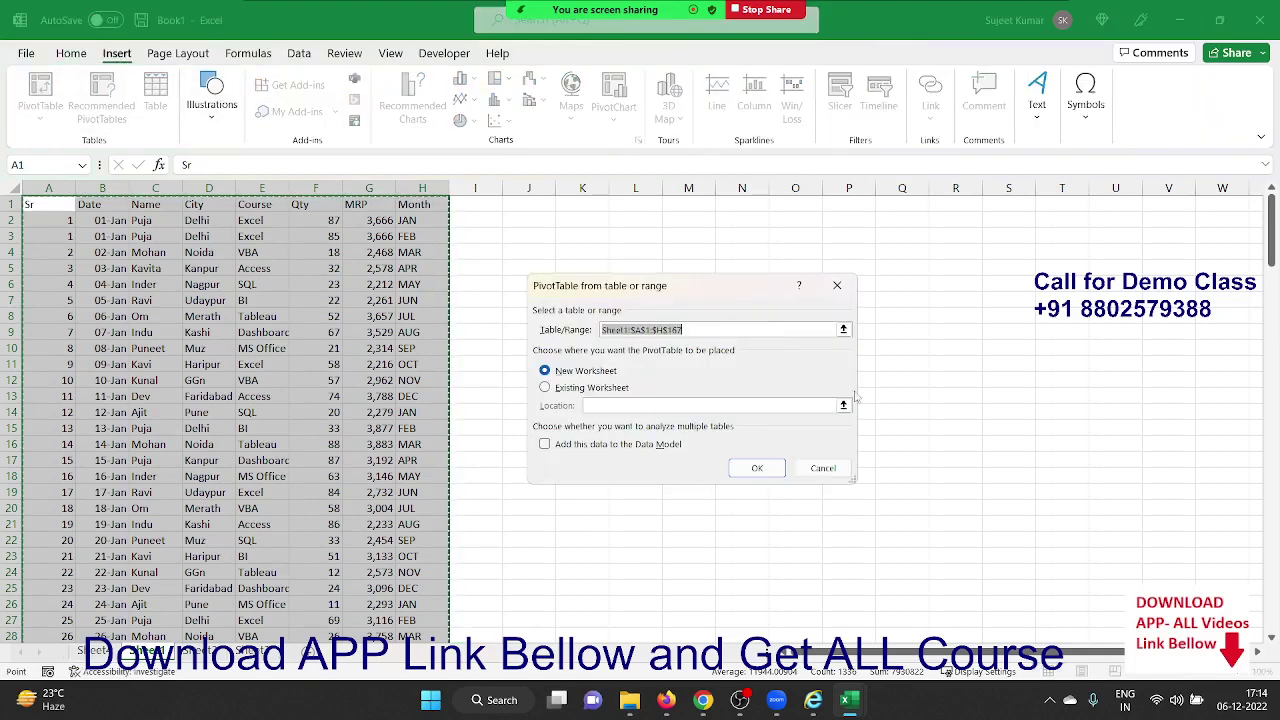
{"action": "left_click", "coordinate": [760, 472]}
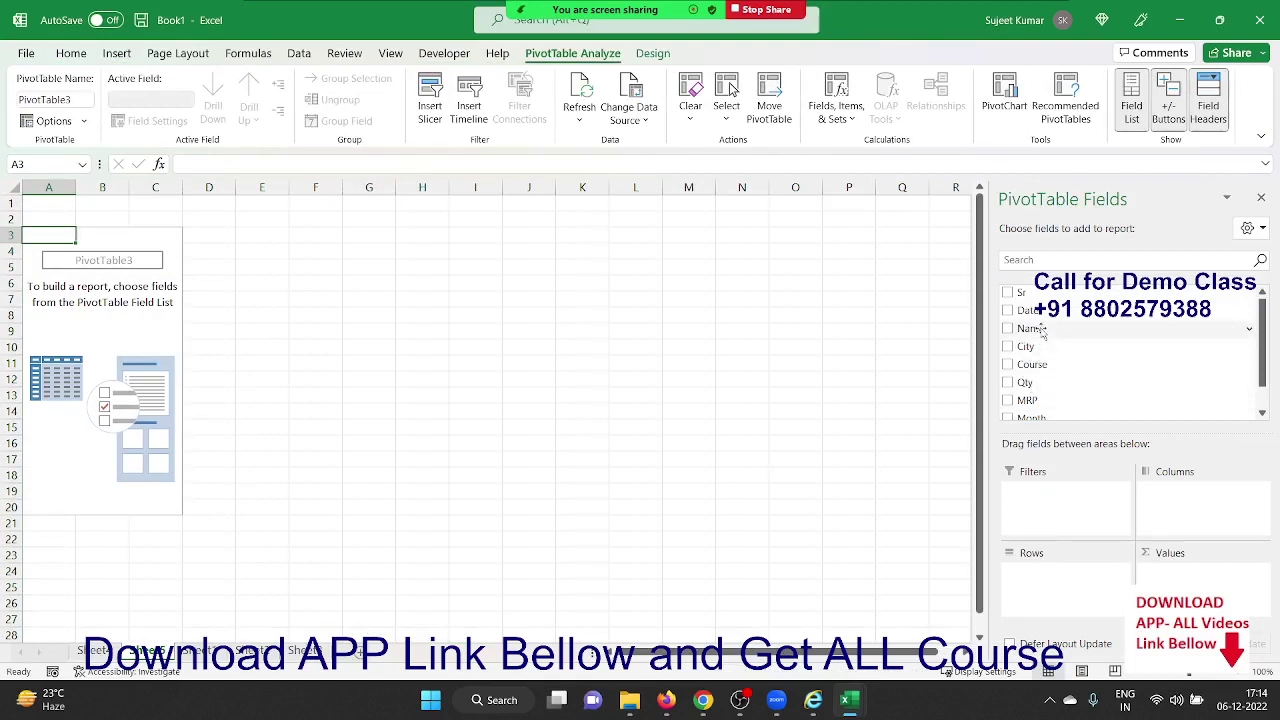
{"action": "left_click_drag", "start_coordinate": [1035, 329], "coordinate": [1066, 580]}
{"action": "mouse_move", "coordinate": [1025, 382]}
{"action": "left_mouse_down"}
{"action": "mouse_move", "coordinate": [1068, 415]}
{"action": "mouse_move", "coordinate": [1170, 565]}
{"action": "left_mouse_up"}
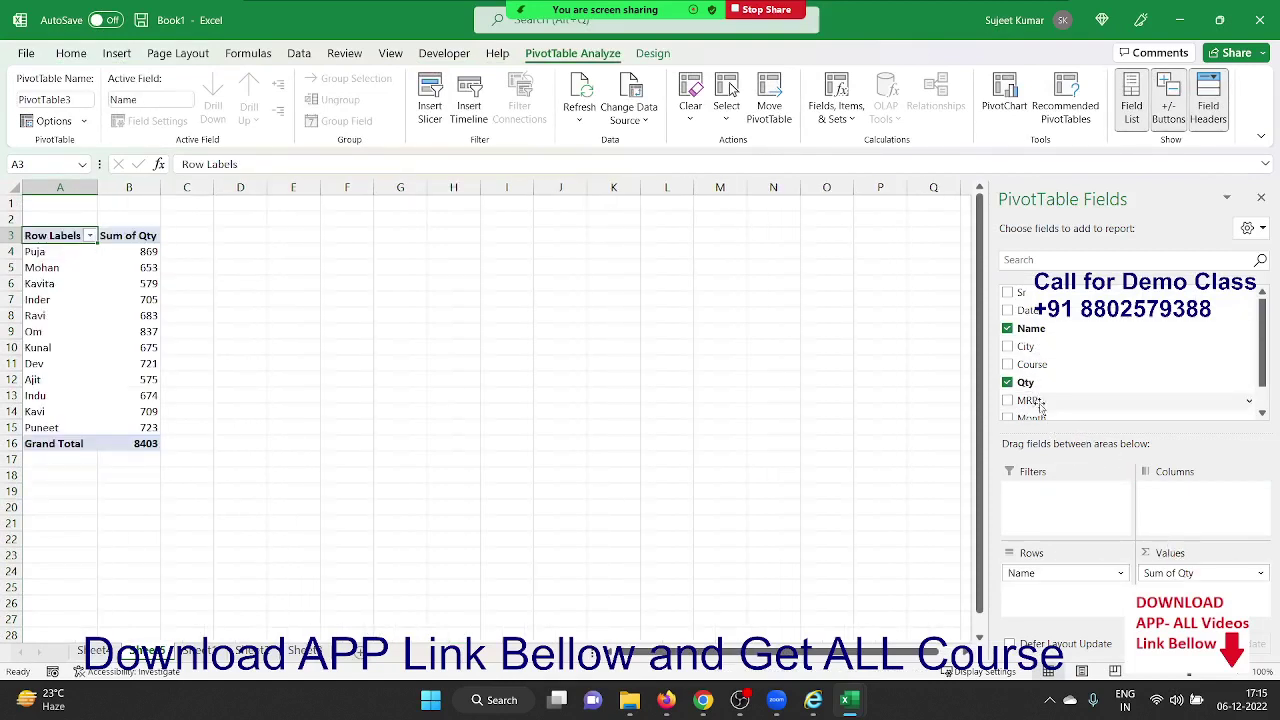
{"action": "left_click_drag", "start_coordinate": [1035, 400], "coordinate": [1170, 570]}
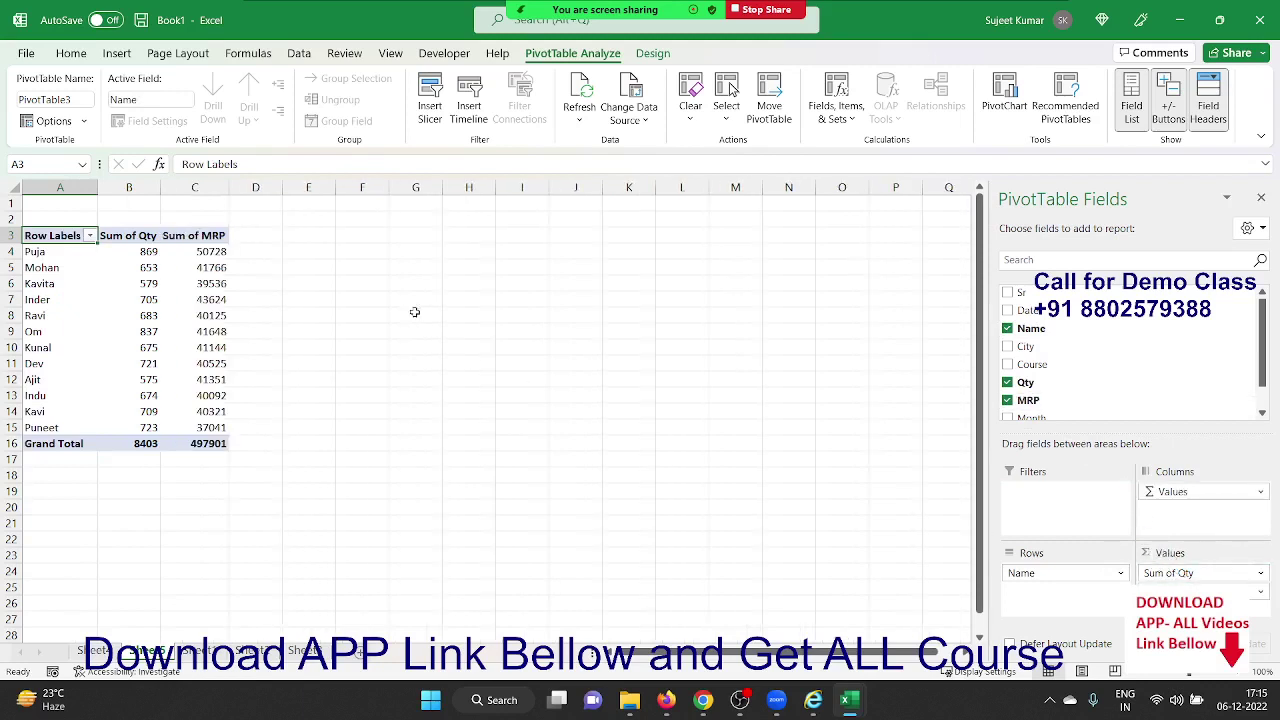
Summarize MRP as Average and add a count of Name to the values.
{"action": "left_click", "coordinate": [1260, 591]}
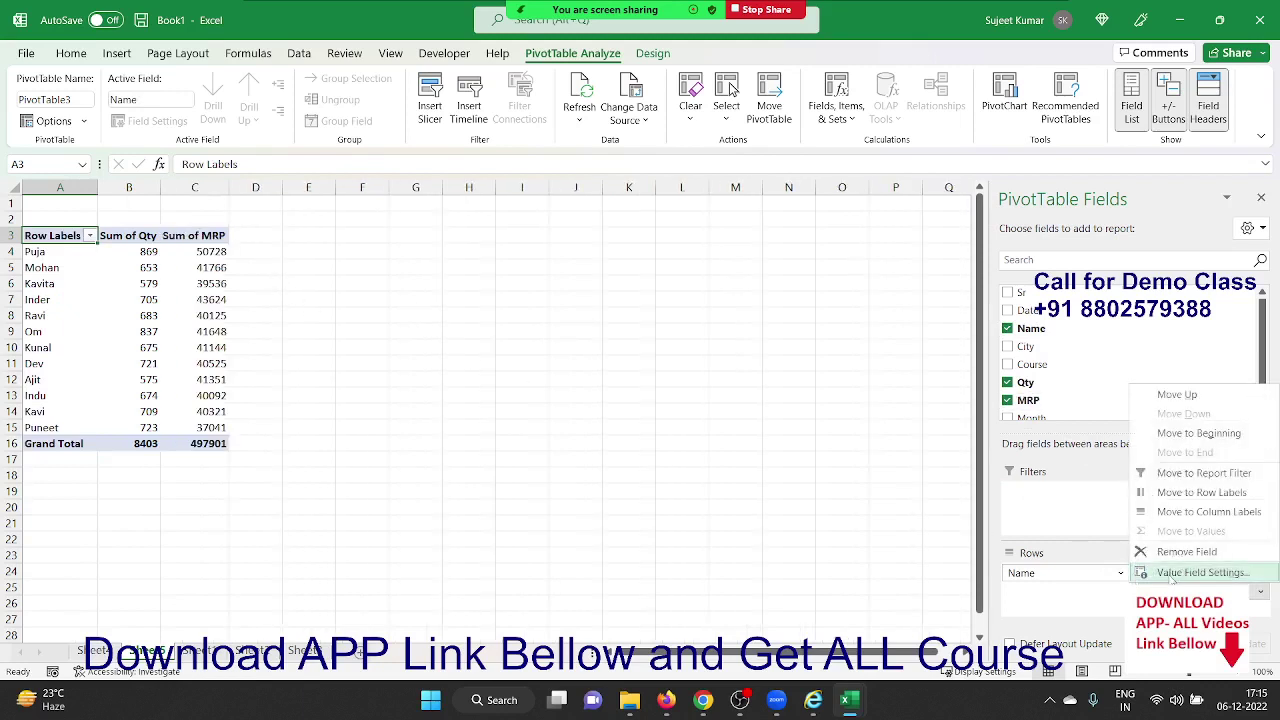
{"action": "left_click", "coordinate": [1195, 571]}
{"action": "left_click", "coordinate": [585, 400]}
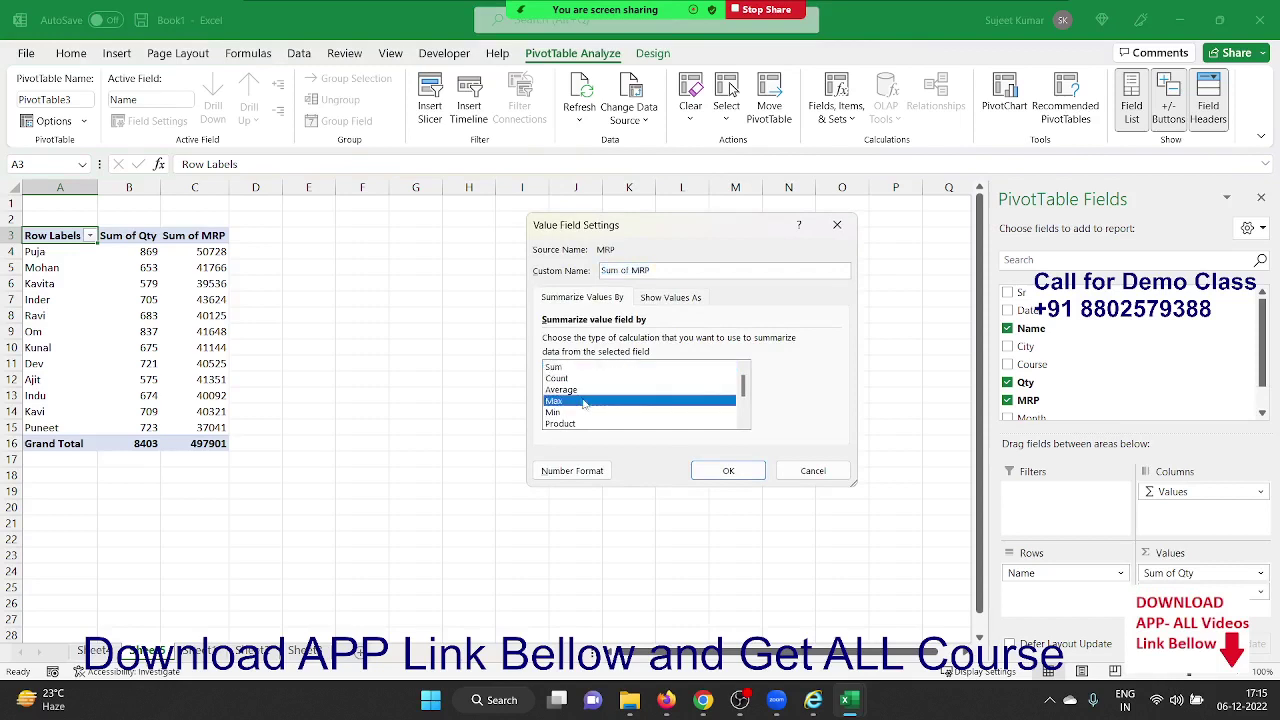
{"action": "left_click", "coordinate": [578, 389]}
{"action": "left_click", "coordinate": [729, 471]}
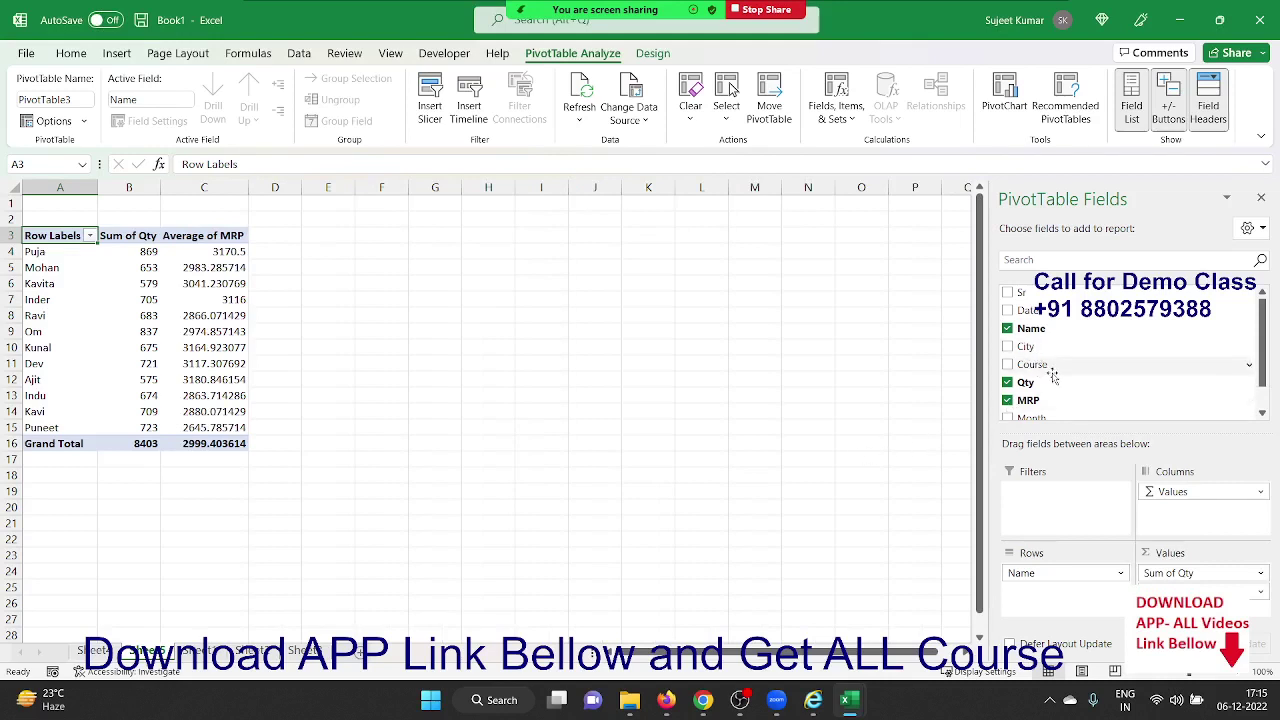
{"action": "mouse_move", "coordinate": [1033, 330]}
{"action": "left_mouse_down"}
{"action": "mouse_move", "coordinate": [1223, 503]}
{"action": "mouse_move", "coordinate": [1200, 582]}
{"action": "left_mouse_up"}
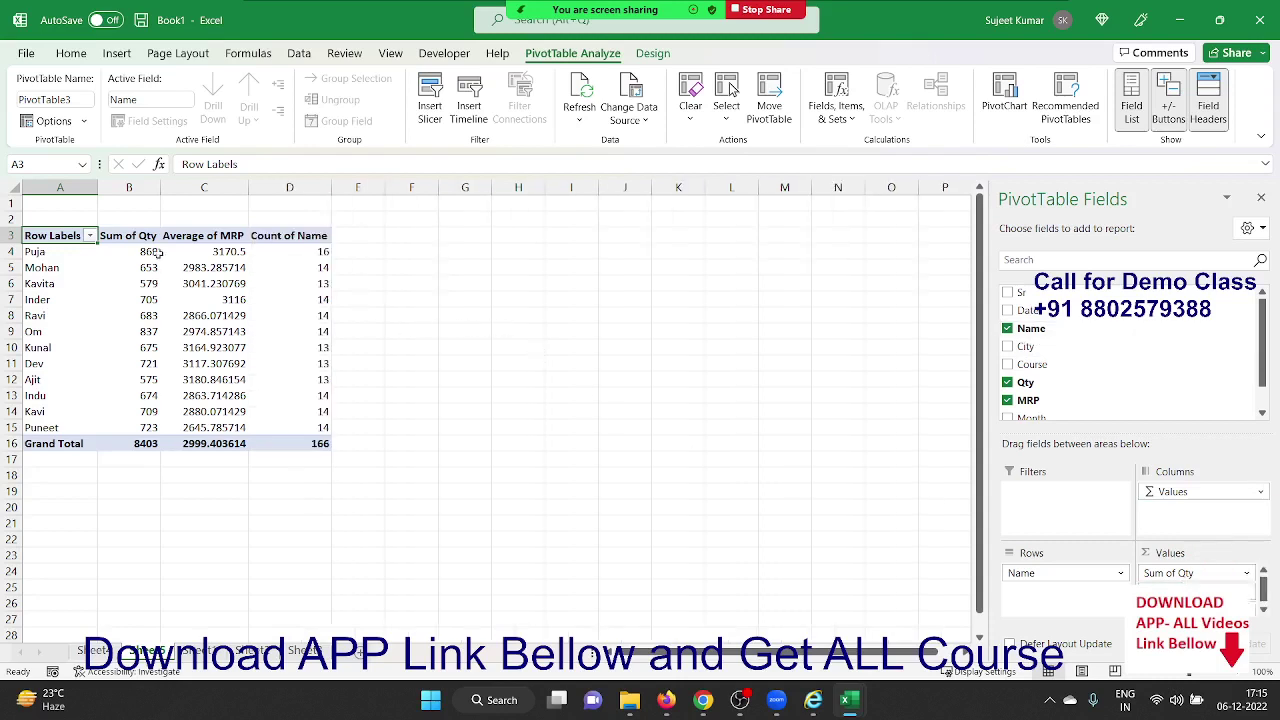
Rename the value headers in B3:D3 to Total C, Avg Rate and Total Bill.
{"action": "left_click", "coordinate": [140, 236]}
{"action": "type", "text": "Total C"}
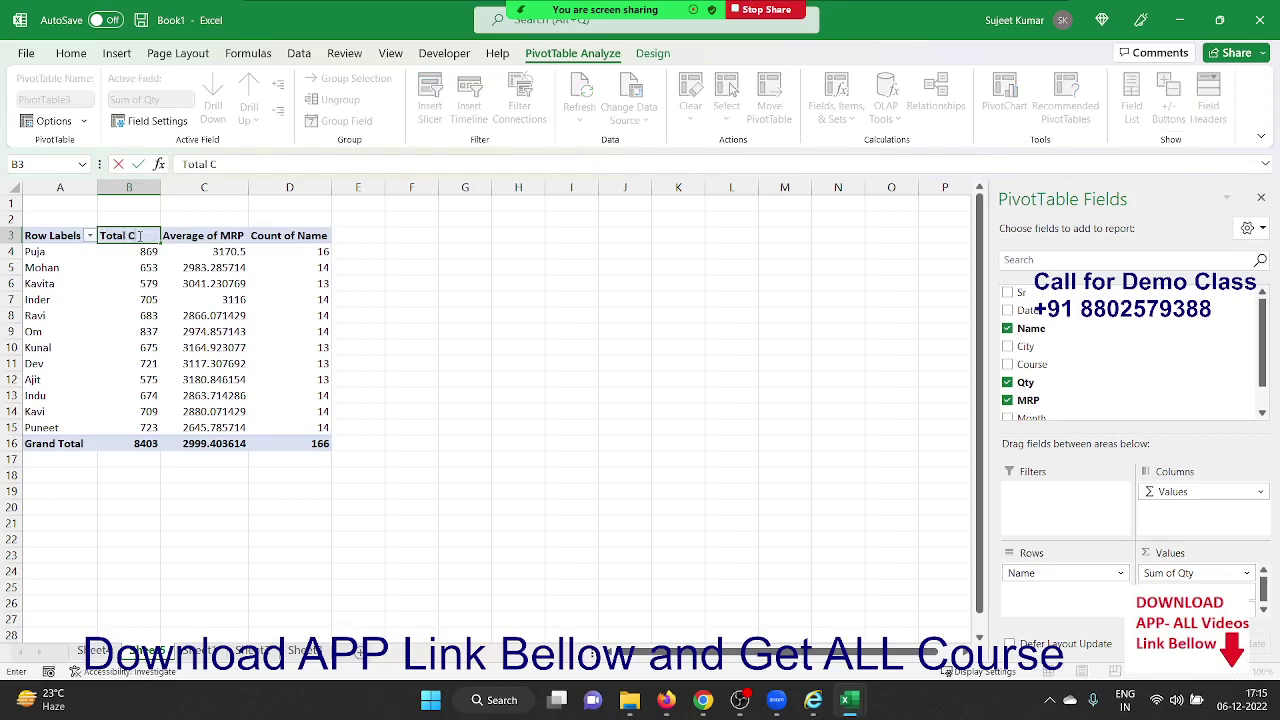
{"action": "key", "text": "Tab"}
{"action": "type", "text": "Avg"}
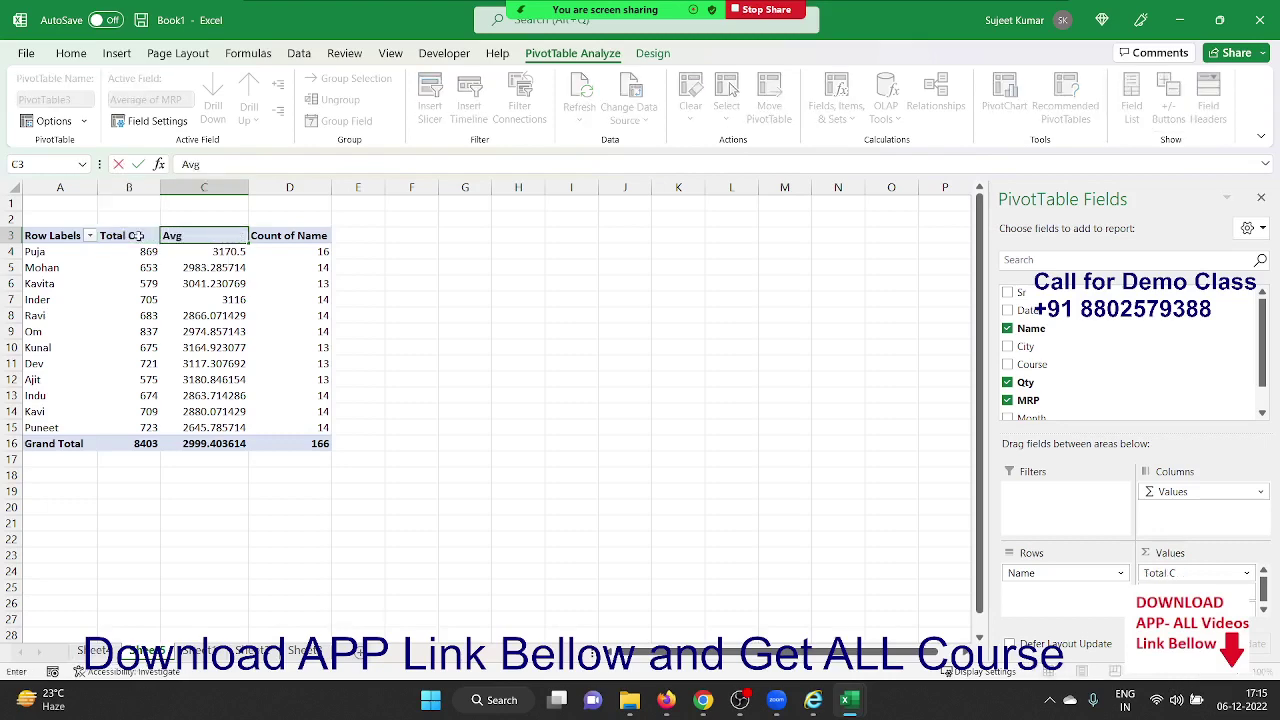
{"action": "type", "text": " M"}
{"action": "key", "text": "BackSpace"}
{"action": "type", "text": "e"}
{"action": "key", "text": "Tab"}
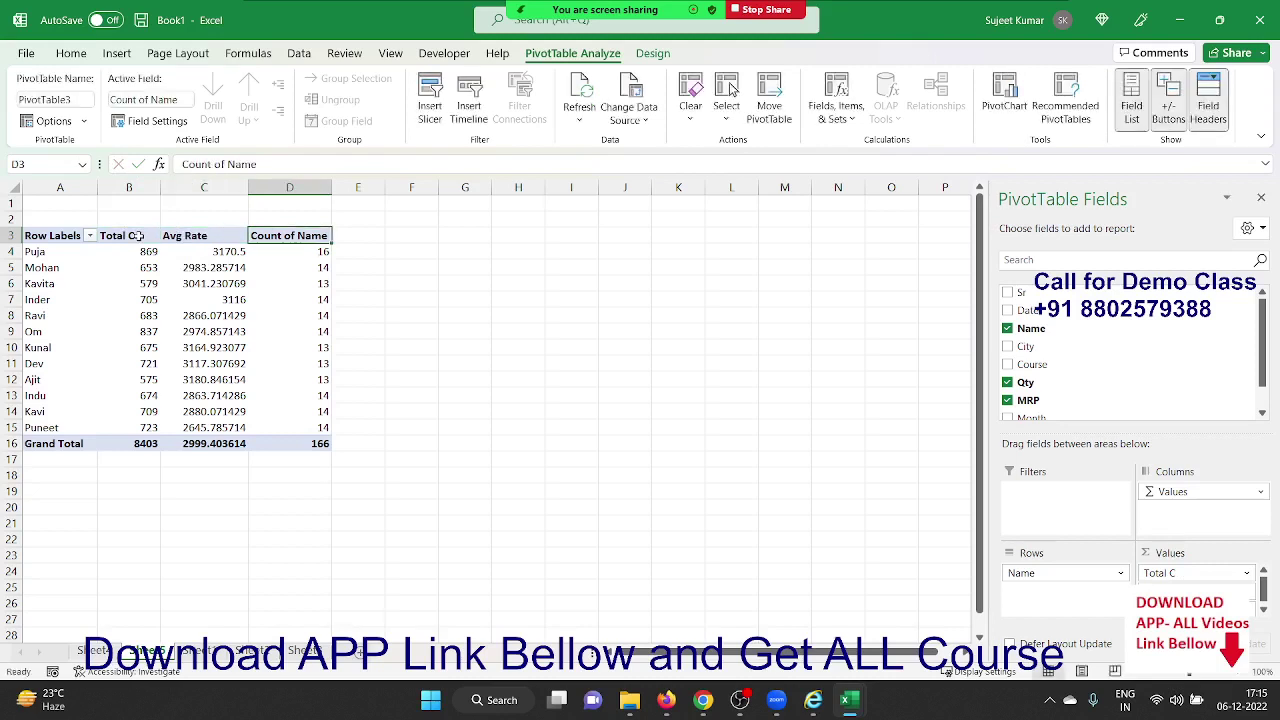
{"action": "type", "text": "T"}
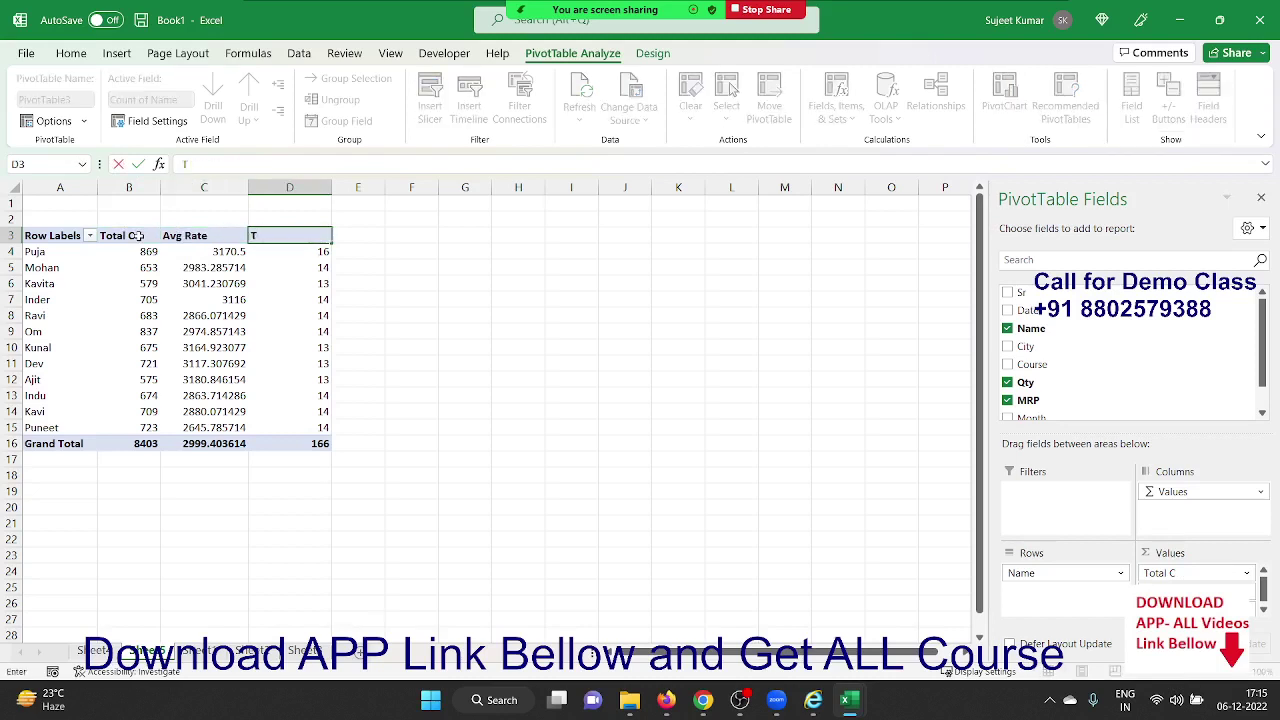
{"action": "type", "text": "otal Bill"}
{"action": "key", "text": "Return"}
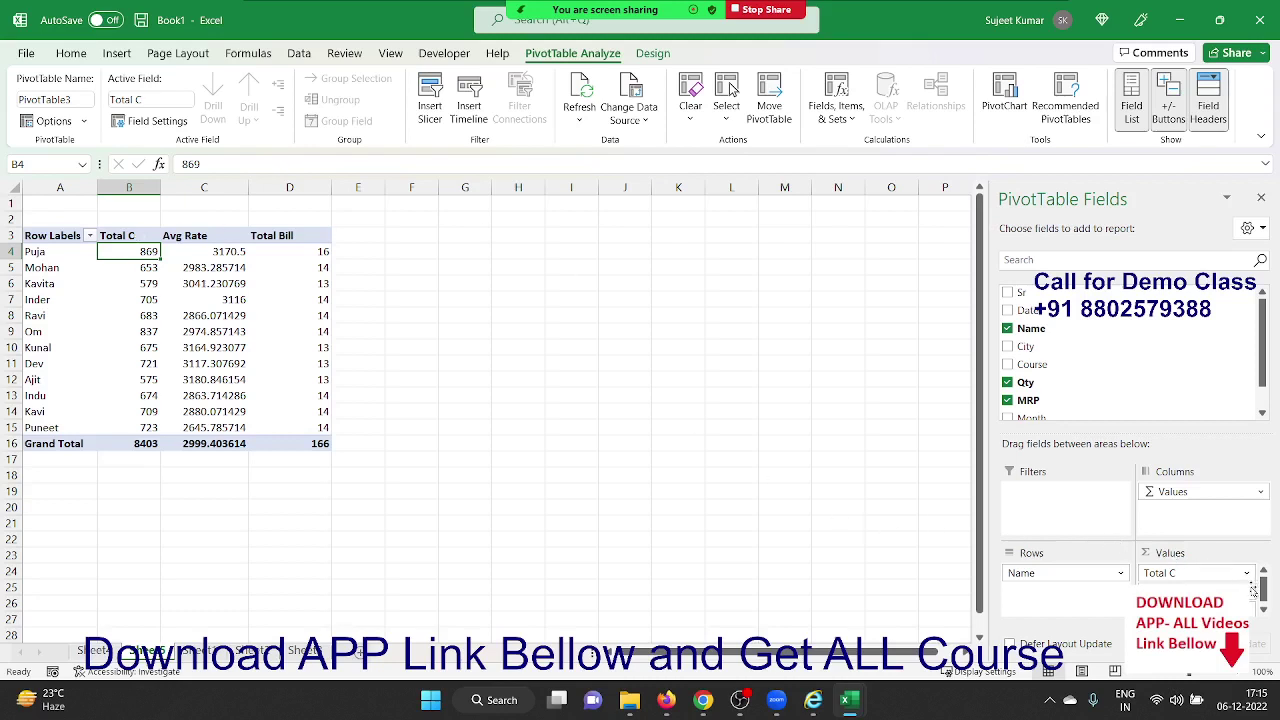
Review the Avg Rate value settings and the Name filter options without changing them.
{"action": "left_click", "coordinate": [1247, 591]}
{"action": "left_click", "coordinate": [1160, 574]}
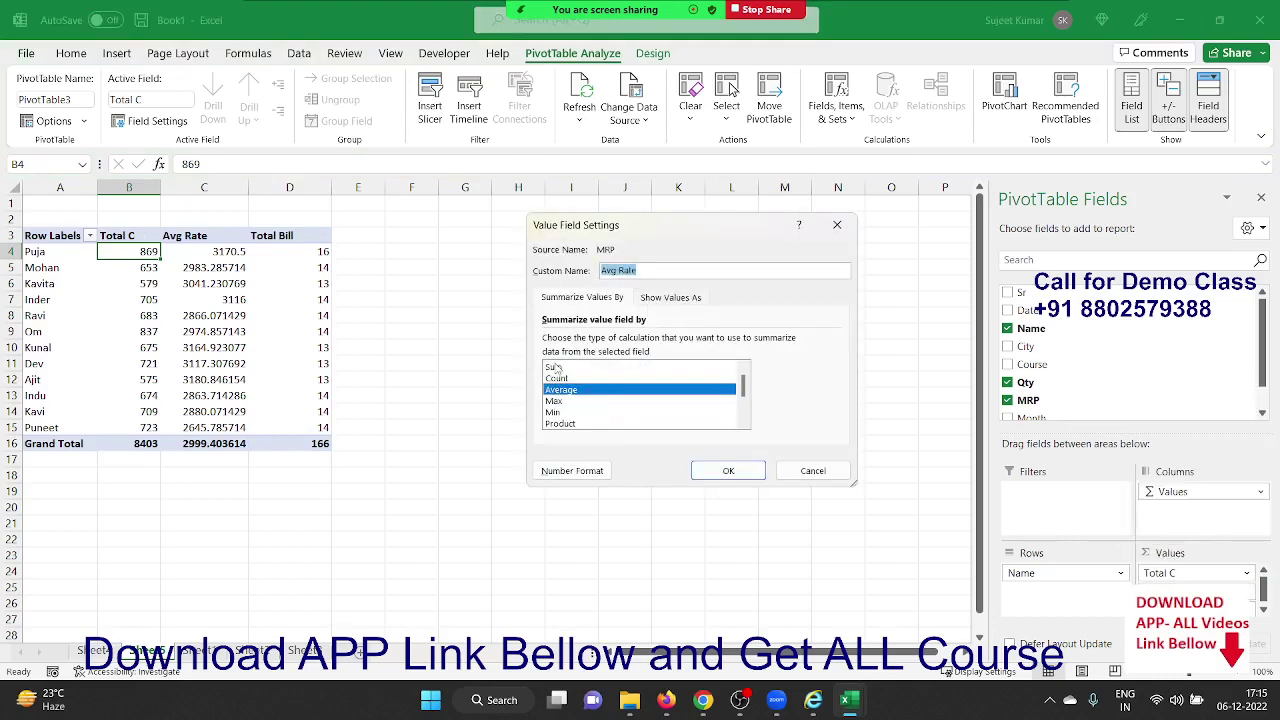
{"action": "left_click", "coordinate": [812, 470]}
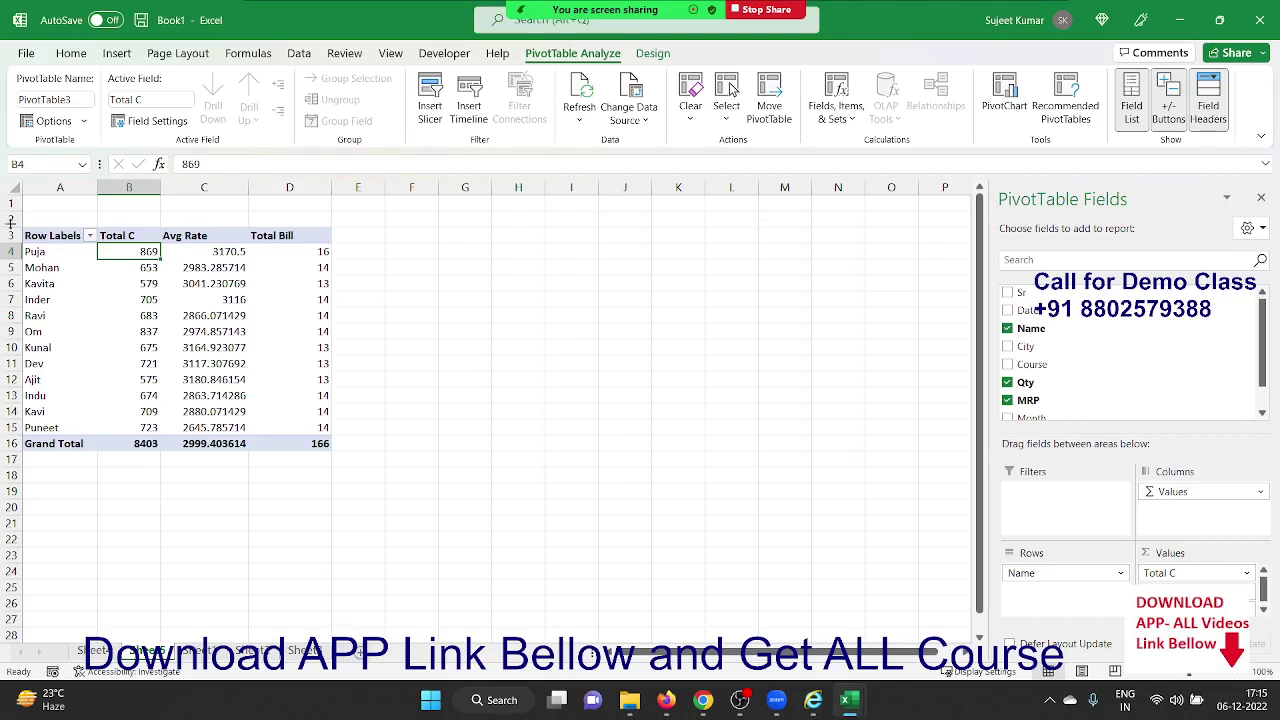
{"action": "left_click", "coordinate": [89, 236]}
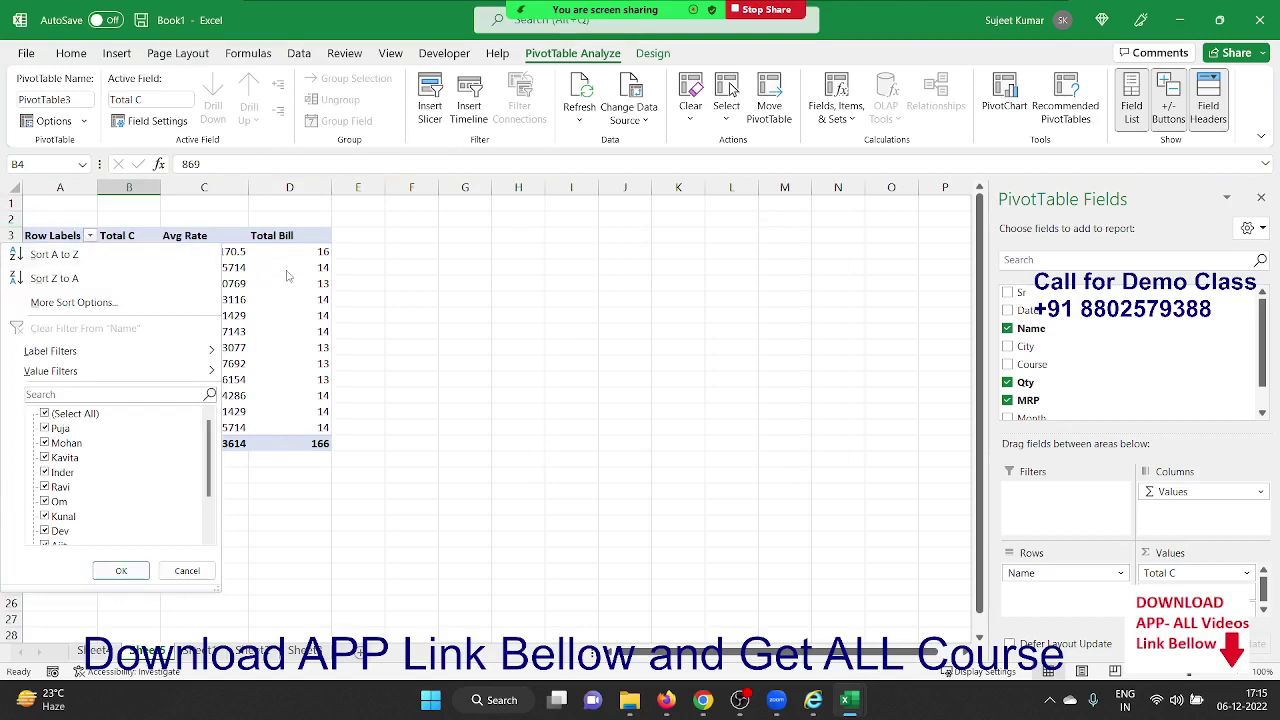
{"action": "left_click", "coordinate": [321, 280]}
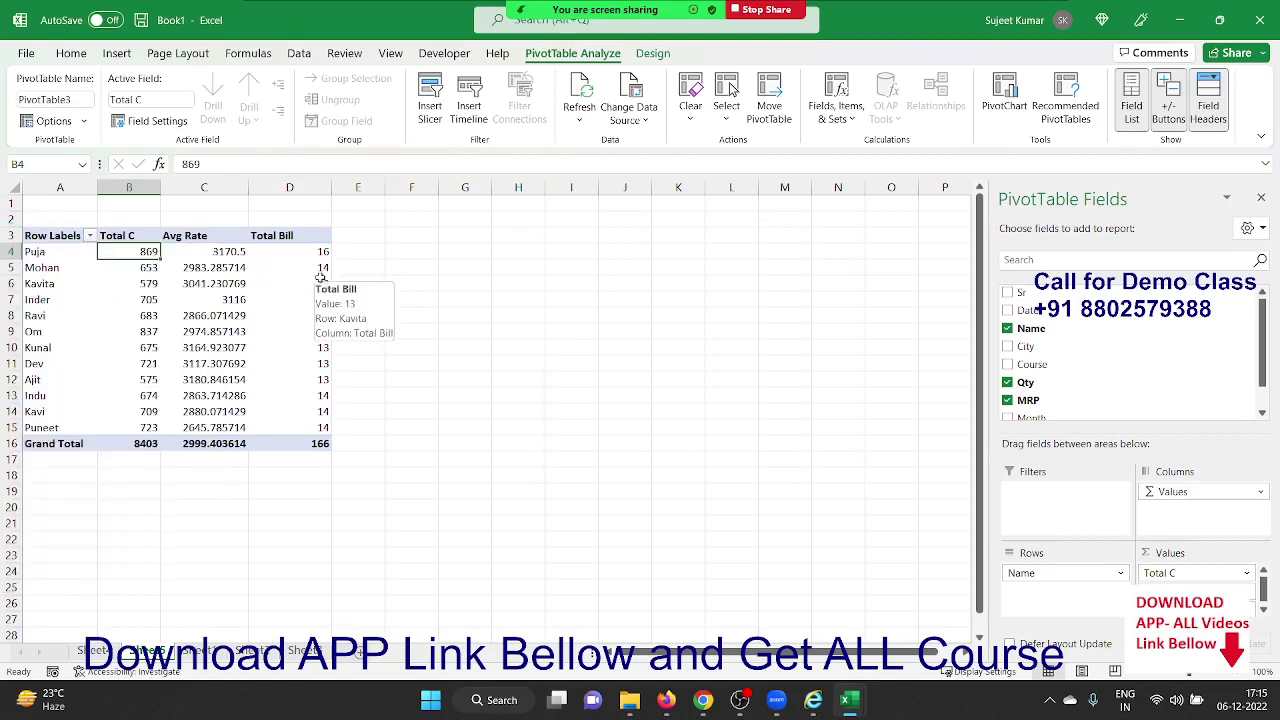
Insert City, Course and Month slicers for PivotTable3.
{"action": "left_click", "coordinate": [443, 120]}
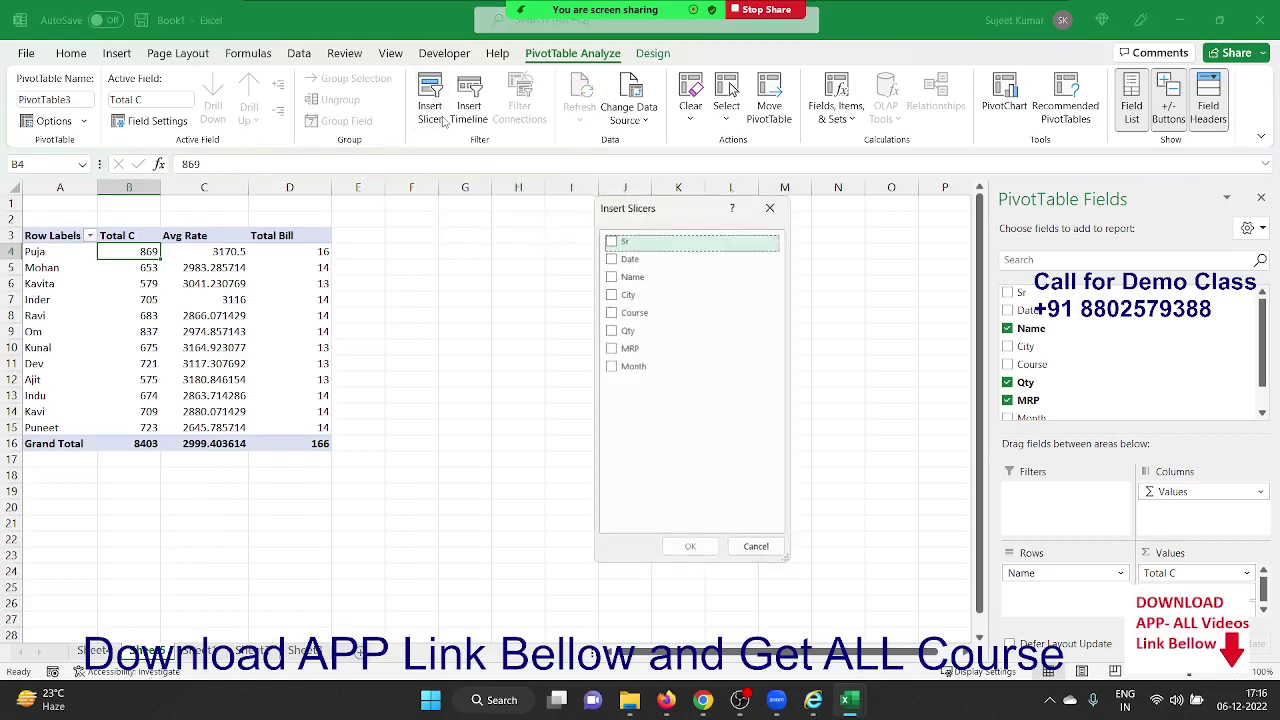
{"action": "left_click", "coordinate": [610, 294]}
{"action": "left_click", "coordinate": [610, 313]}
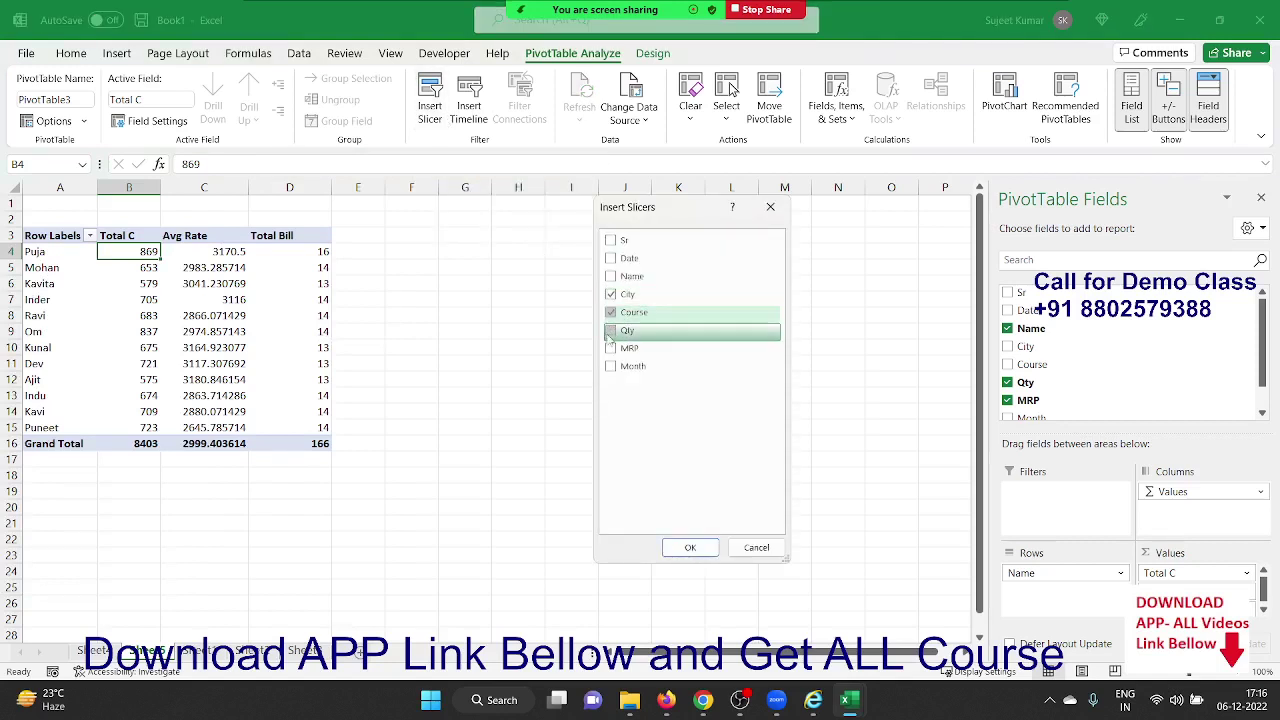
{"action": "left_click", "coordinate": [610, 366]}
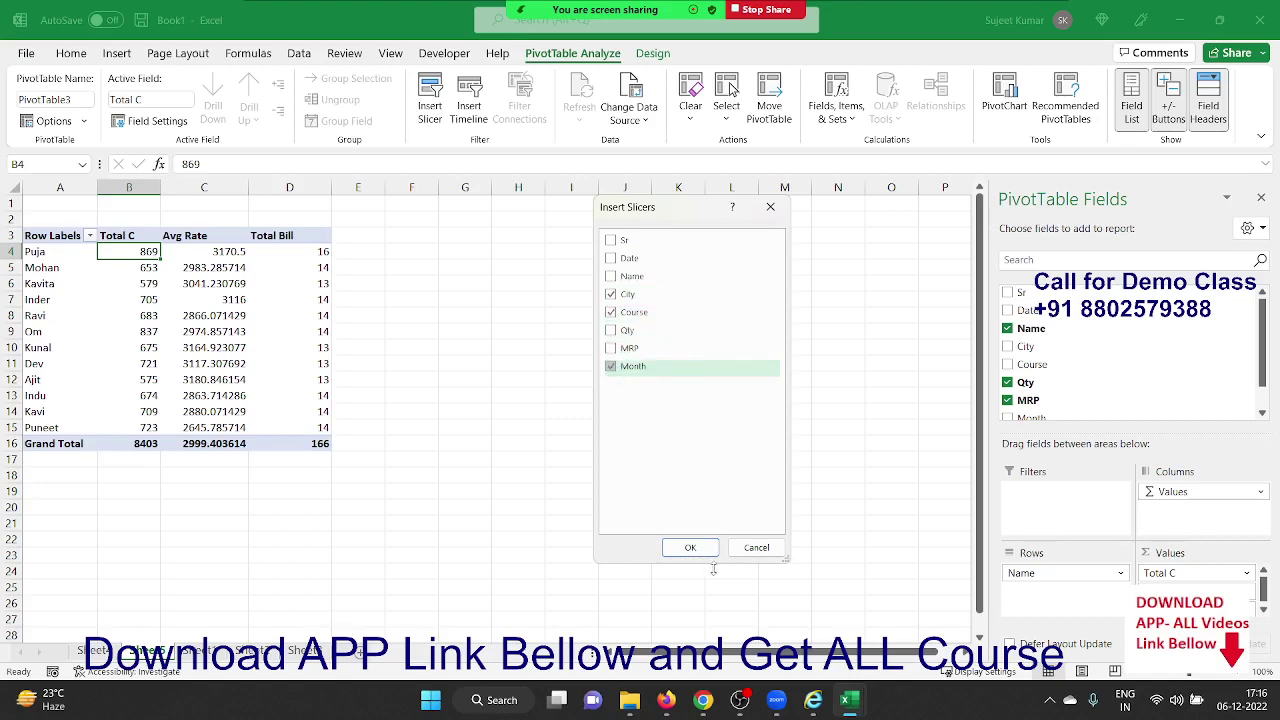
{"action": "left_click", "coordinate": [690, 547]}
{"action": "left_click", "coordinate": [605, 476]}
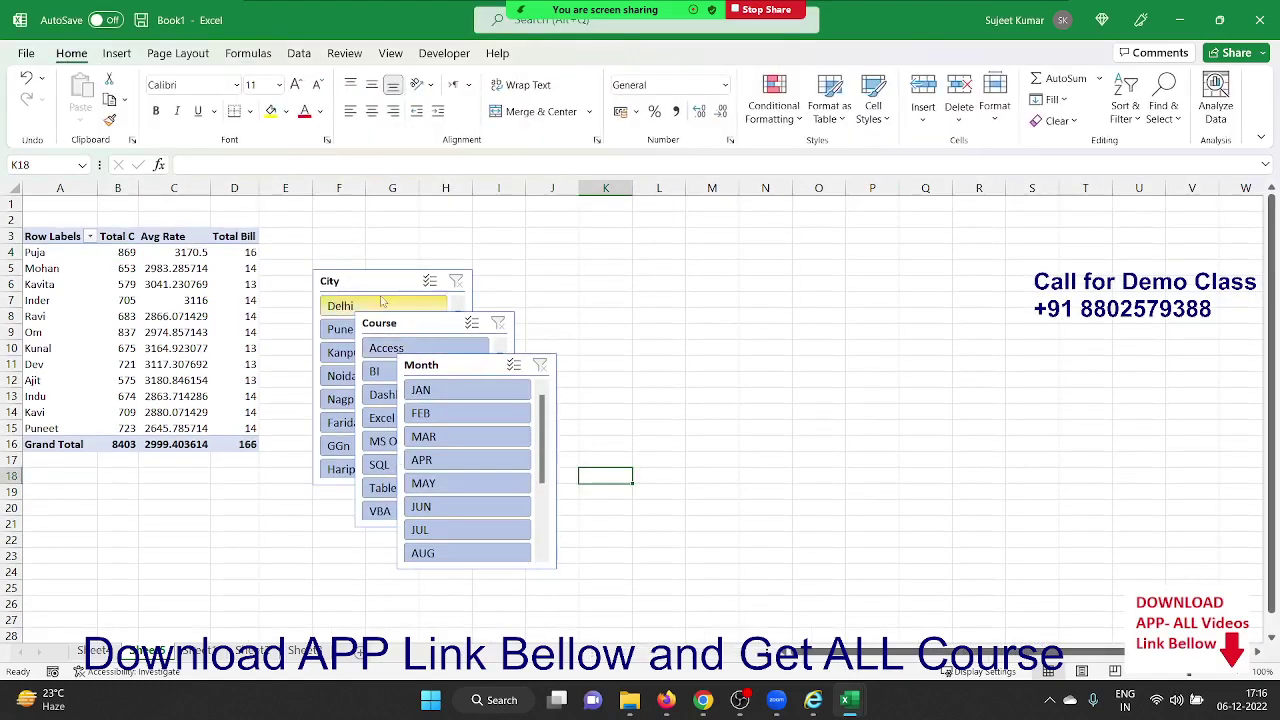
Line up City, Course and Month slicers from column H, test Delhi, then clear the filter.
{"action": "left_click_drag", "start_coordinate": [380, 281], "coordinate": [507, 216]}
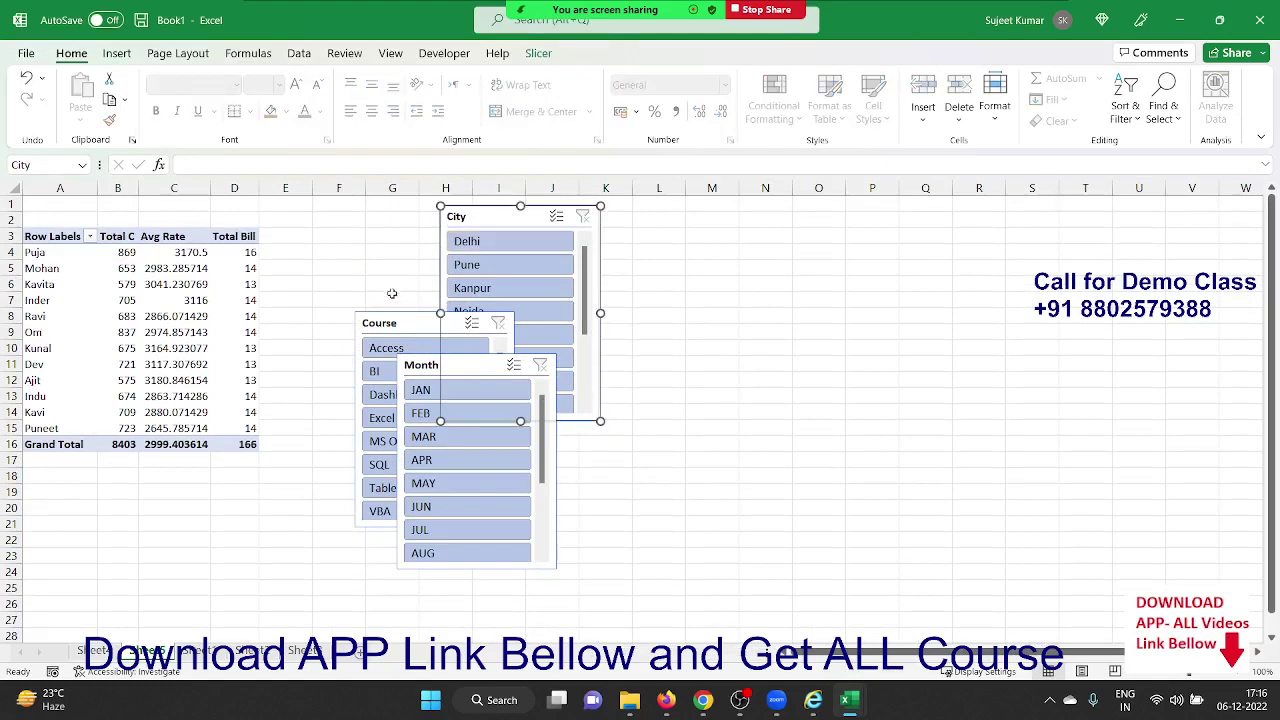
{"action": "left_click_drag", "start_coordinate": [381, 318], "coordinate": [637, 212]}
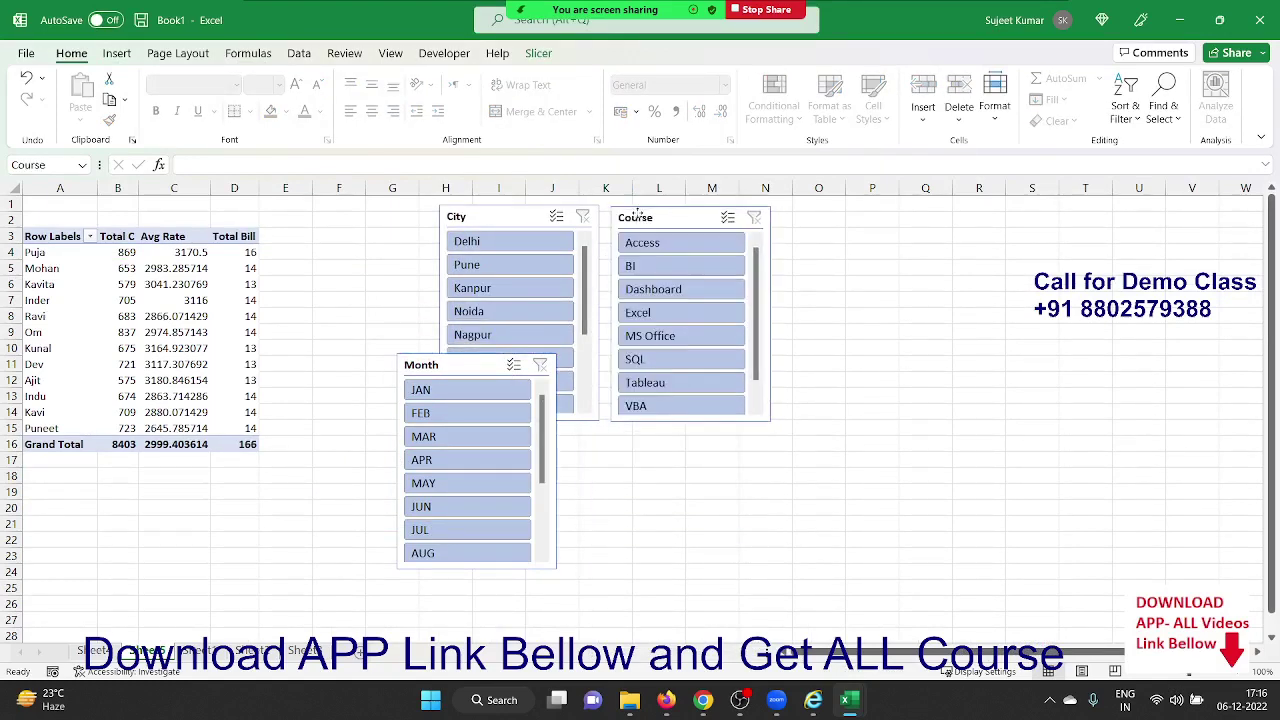
{"action": "left_click_drag", "start_coordinate": [434, 364], "coordinate": [819, 214]}
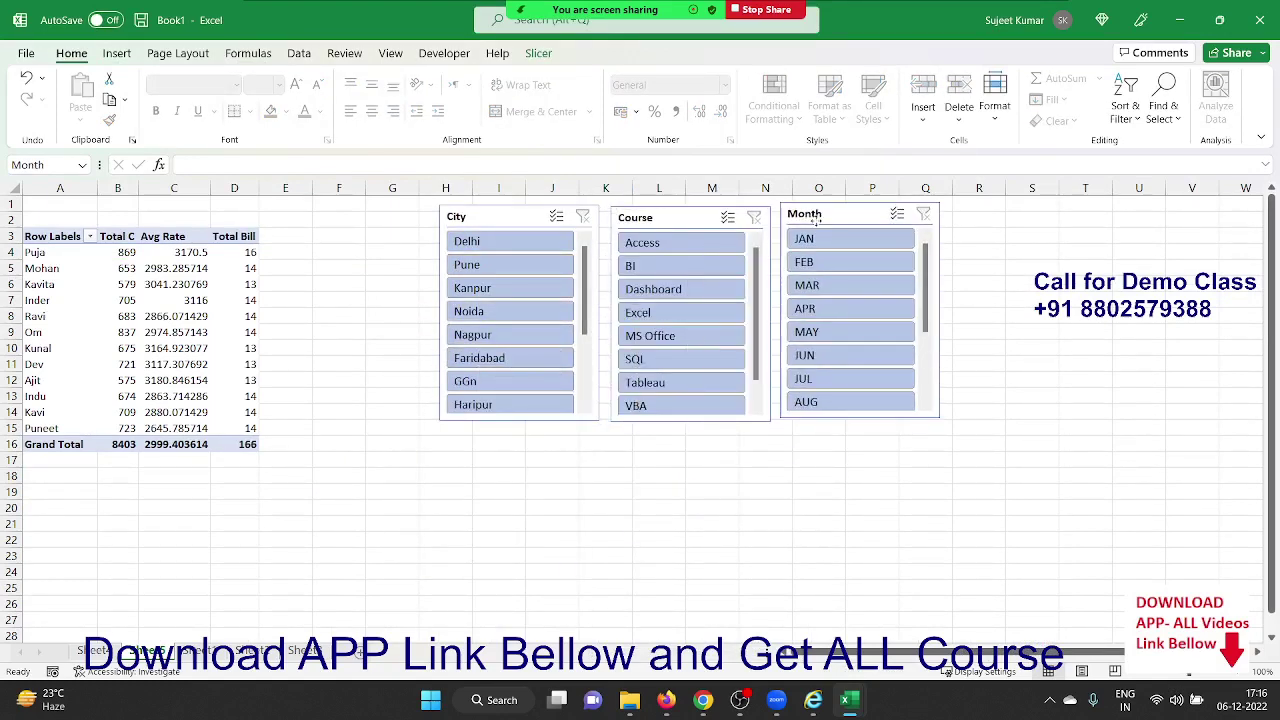
{"action": "left_click", "coordinate": [470, 240]}
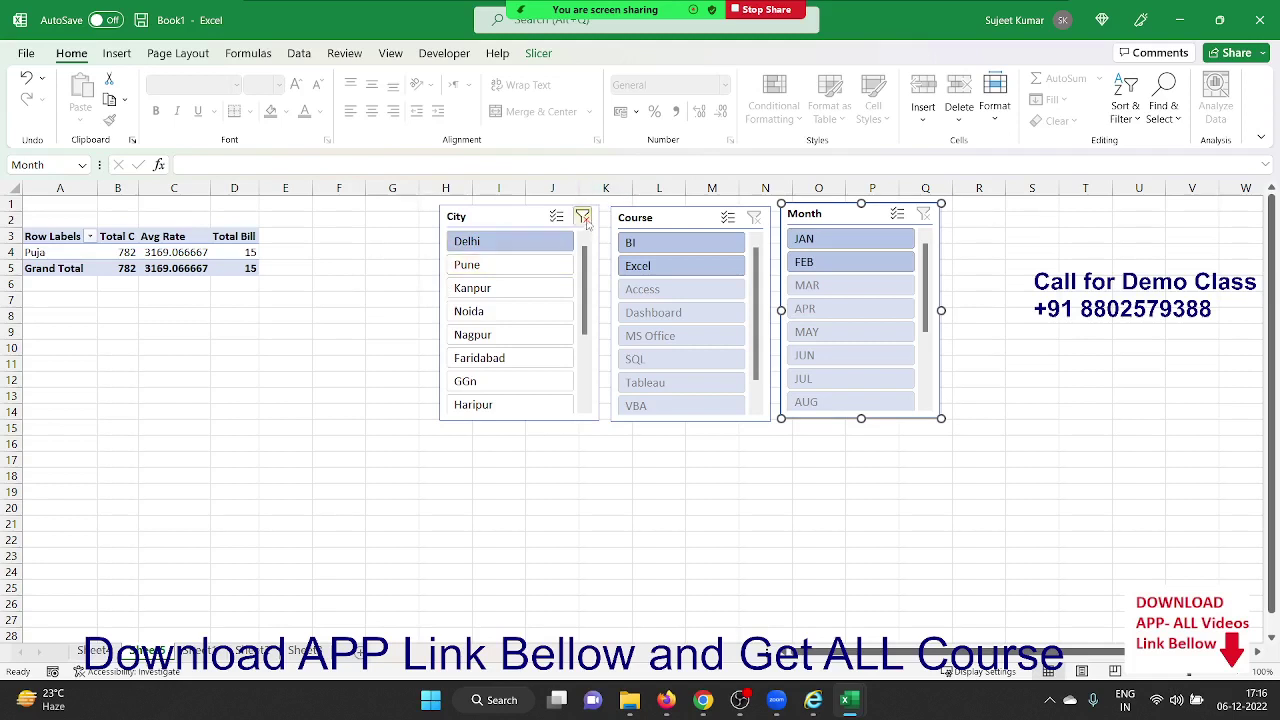
{"action": "left_click", "coordinate": [924, 214]}
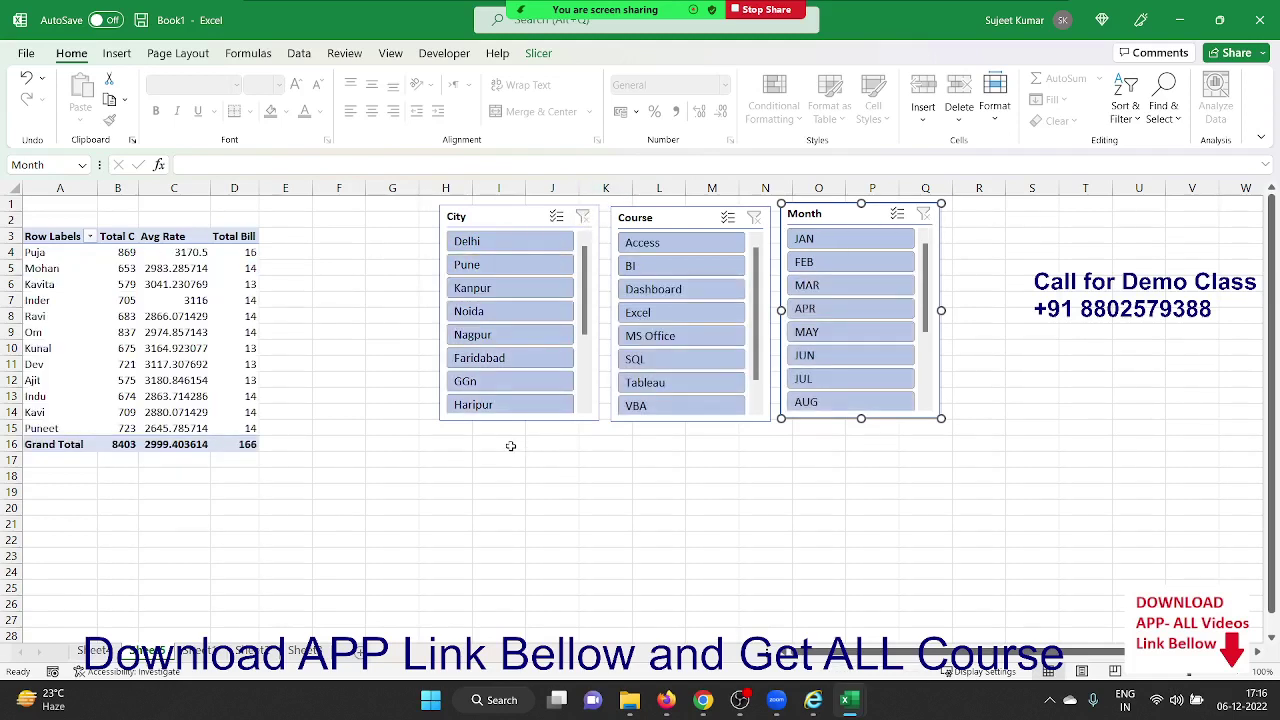
{"action": "left_click", "coordinate": [63, 490]}
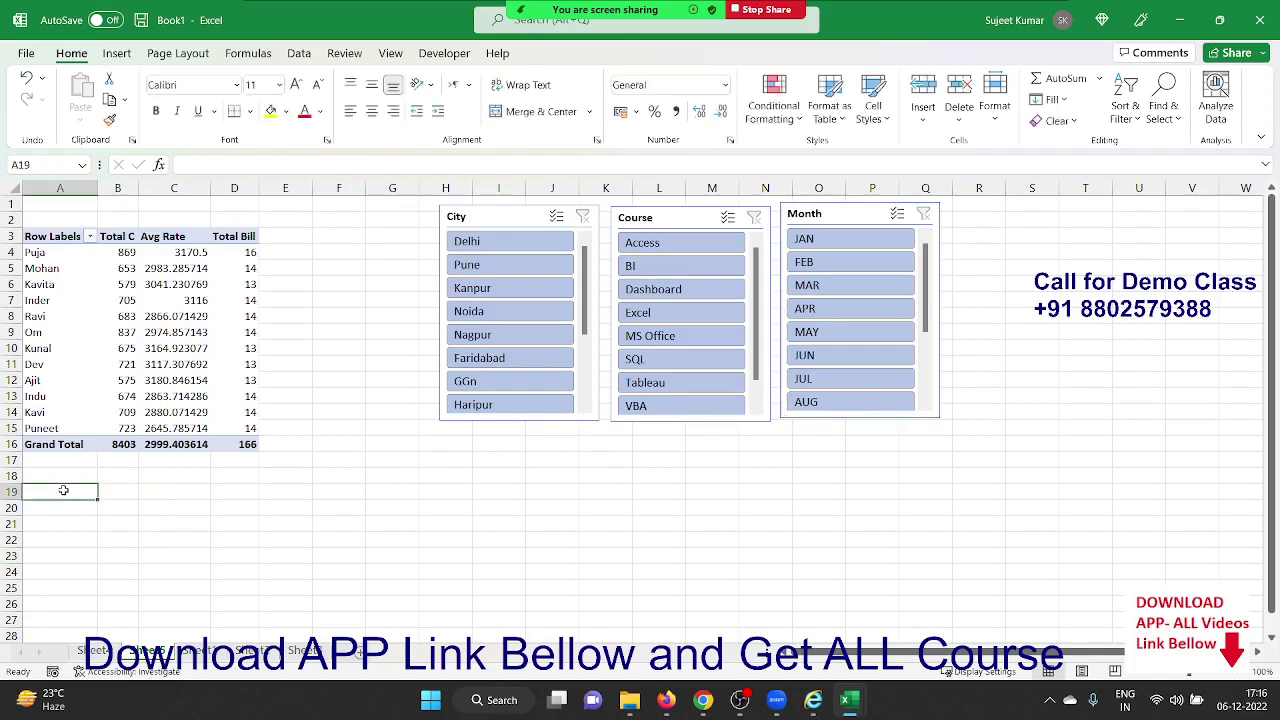
Create PivotTable4 from the Sheet1 A1:H167 data at cell A19 of Sheet5.
{"action": "left_click", "coordinate": [205, 651]}
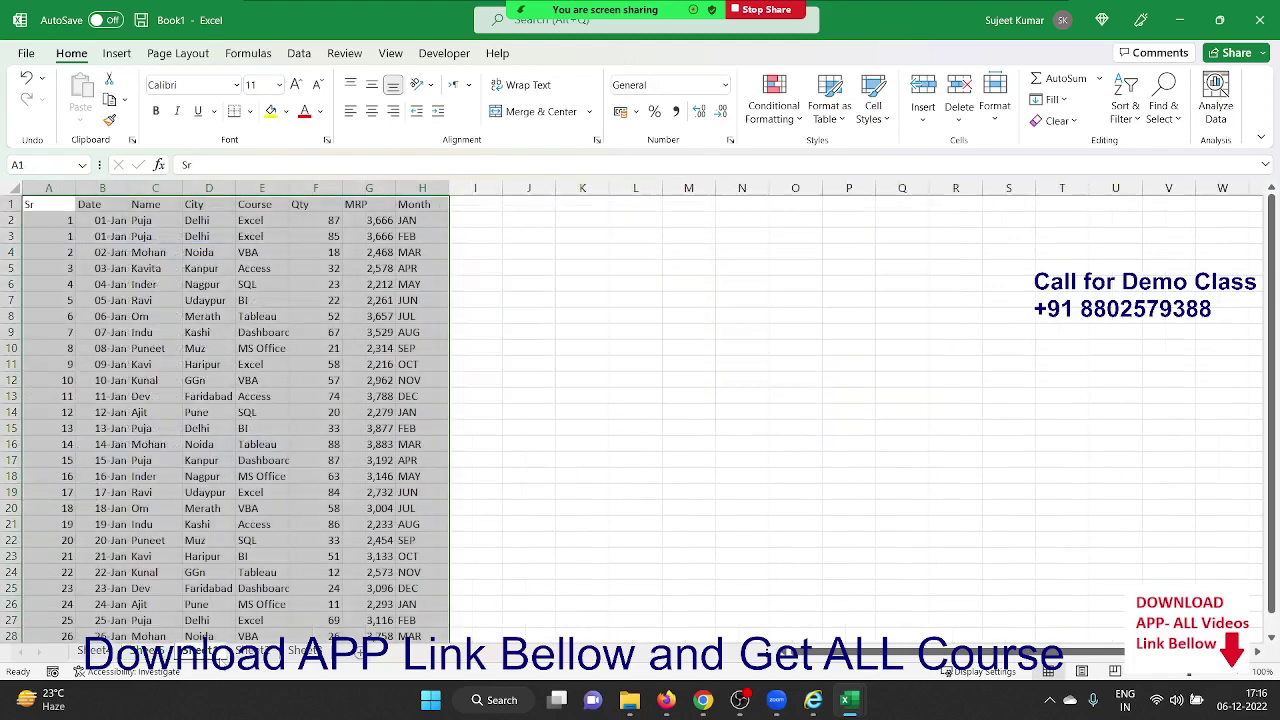
{"action": "left_click", "coordinate": [117, 53]}
{"action": "left_click", "coordinate": [42, 88]}
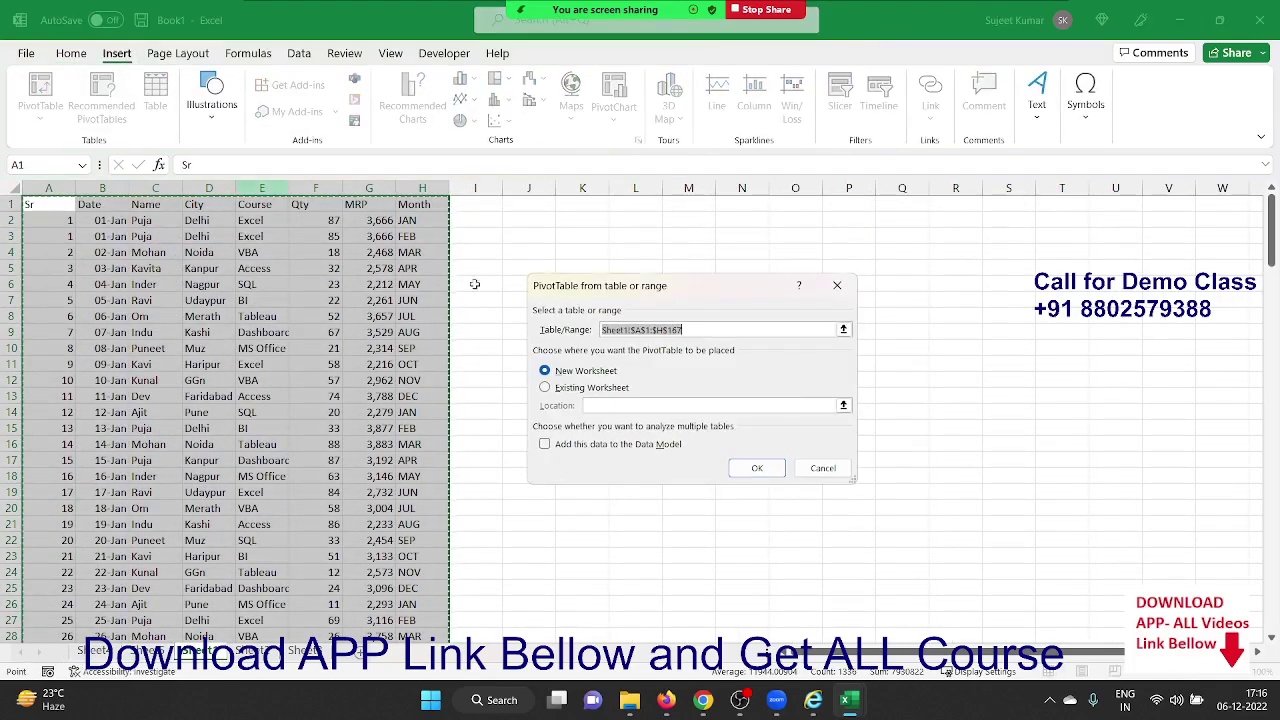
{"action": "left_click", "coordinate": [623, 391]}
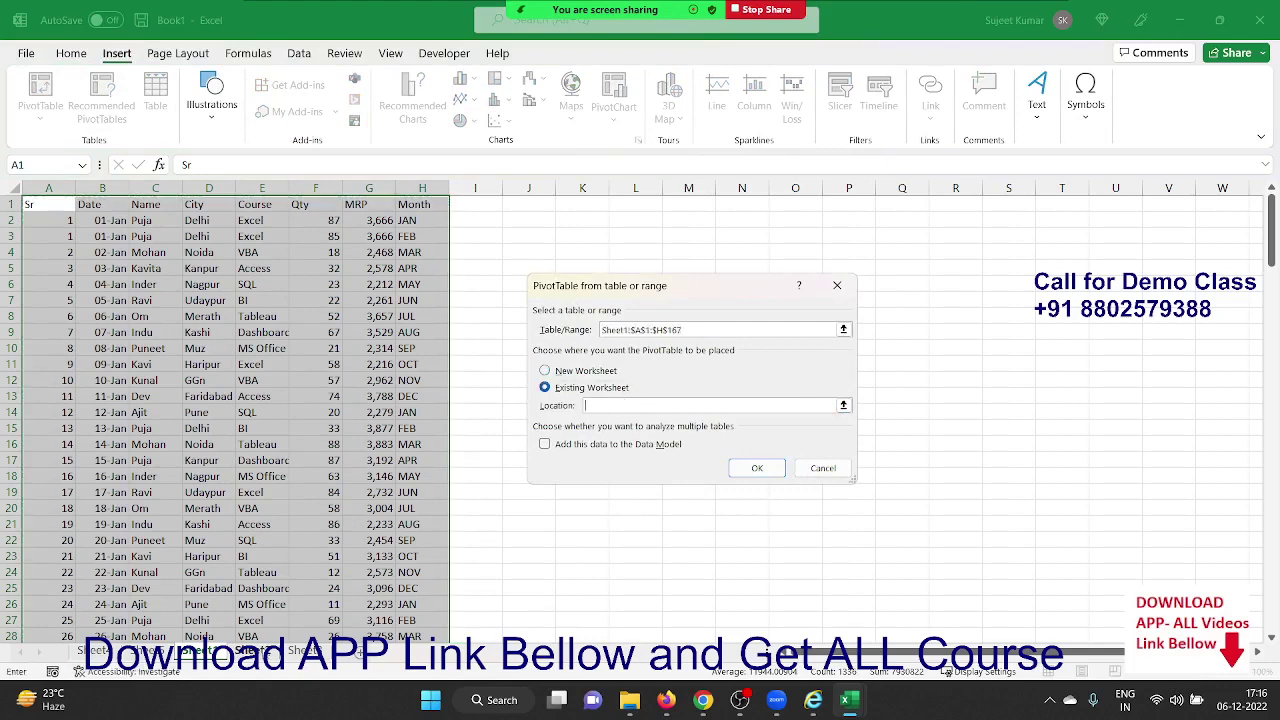
{"action": "left_click", "coordinate": [255, 651]}
{"action": "left_click", "coordinate": [306, 651]}
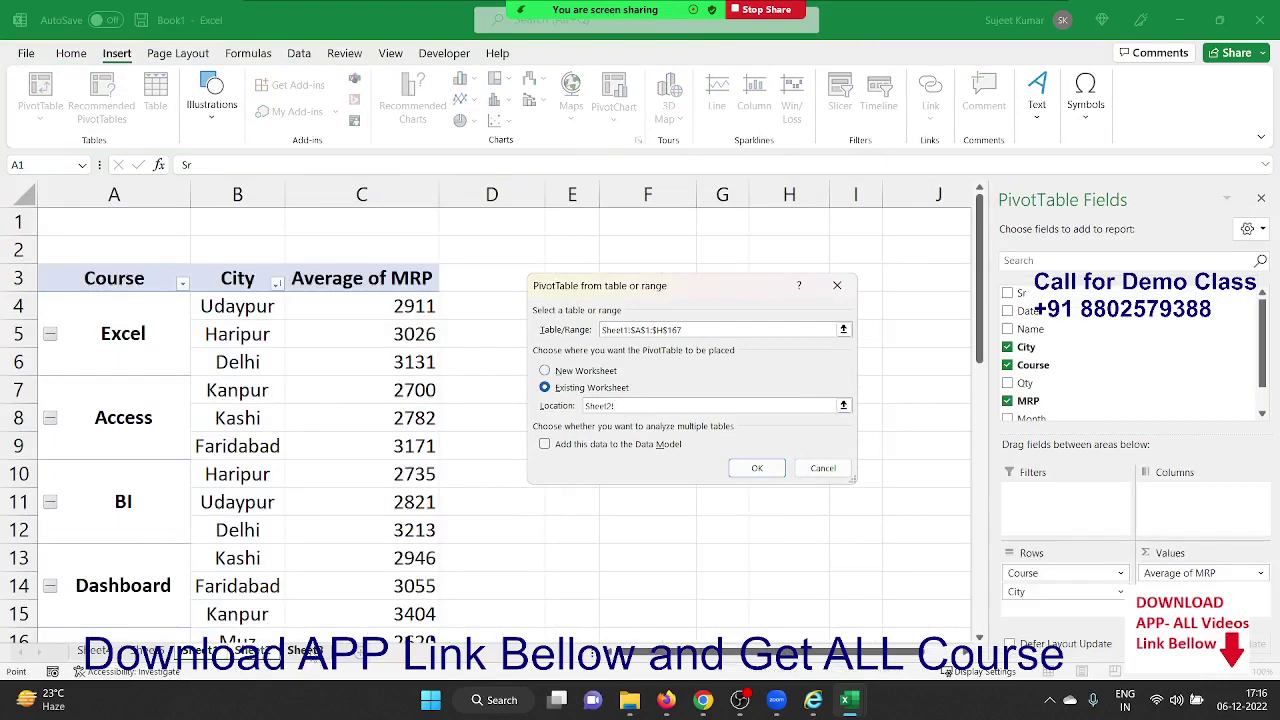
{"action": "left_click", "coordinate": [252, 651]}
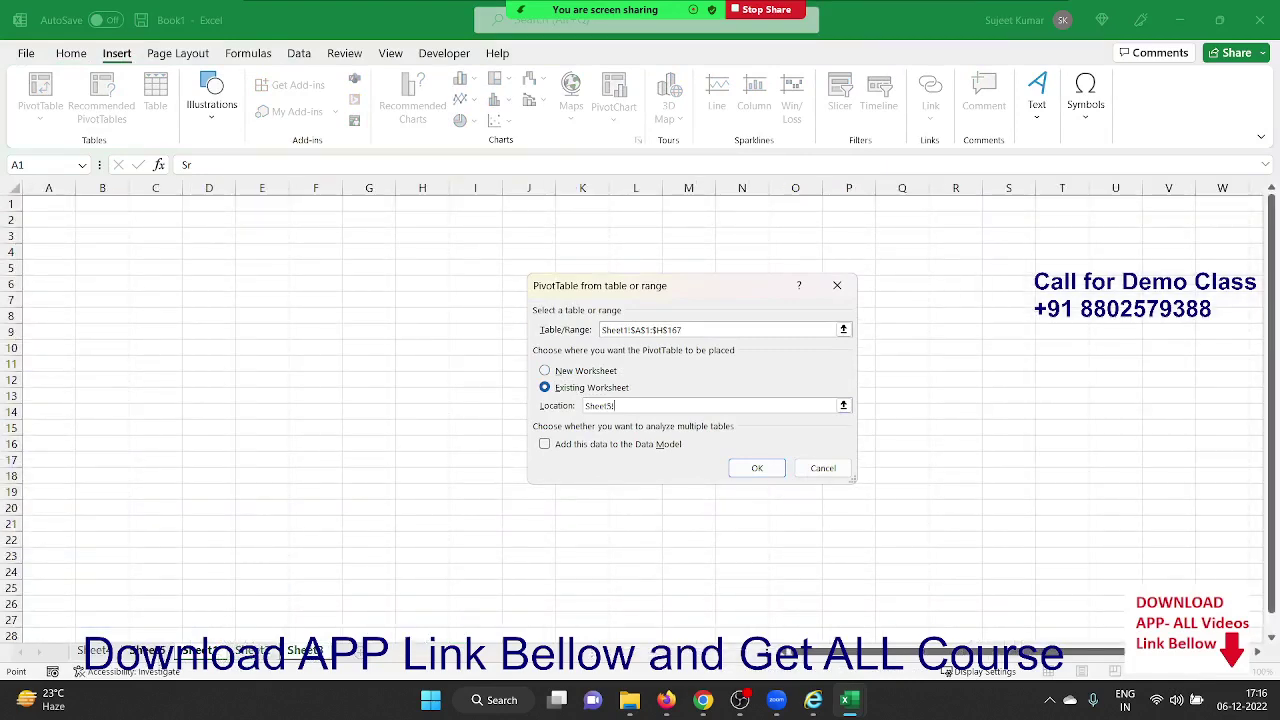
{"action": "left_click", "coordinate": [56, 491]}
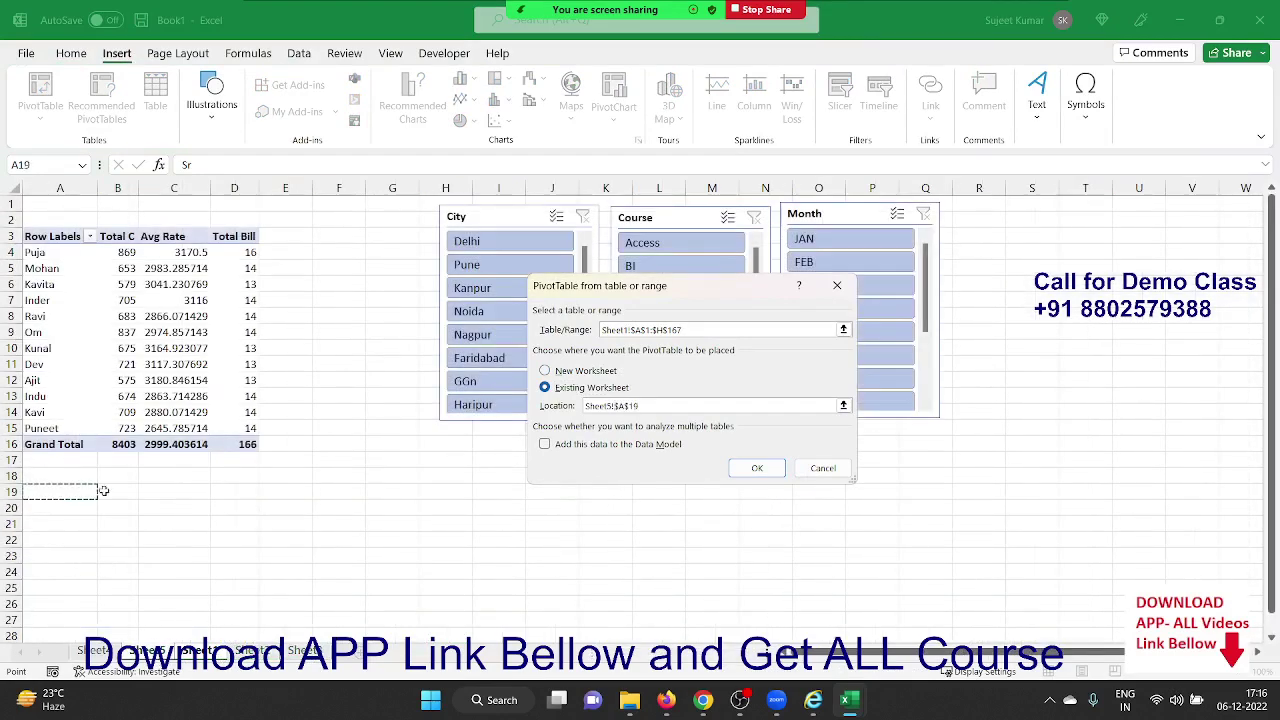
{"action": "left_click", "coordinate": [778, 472]}
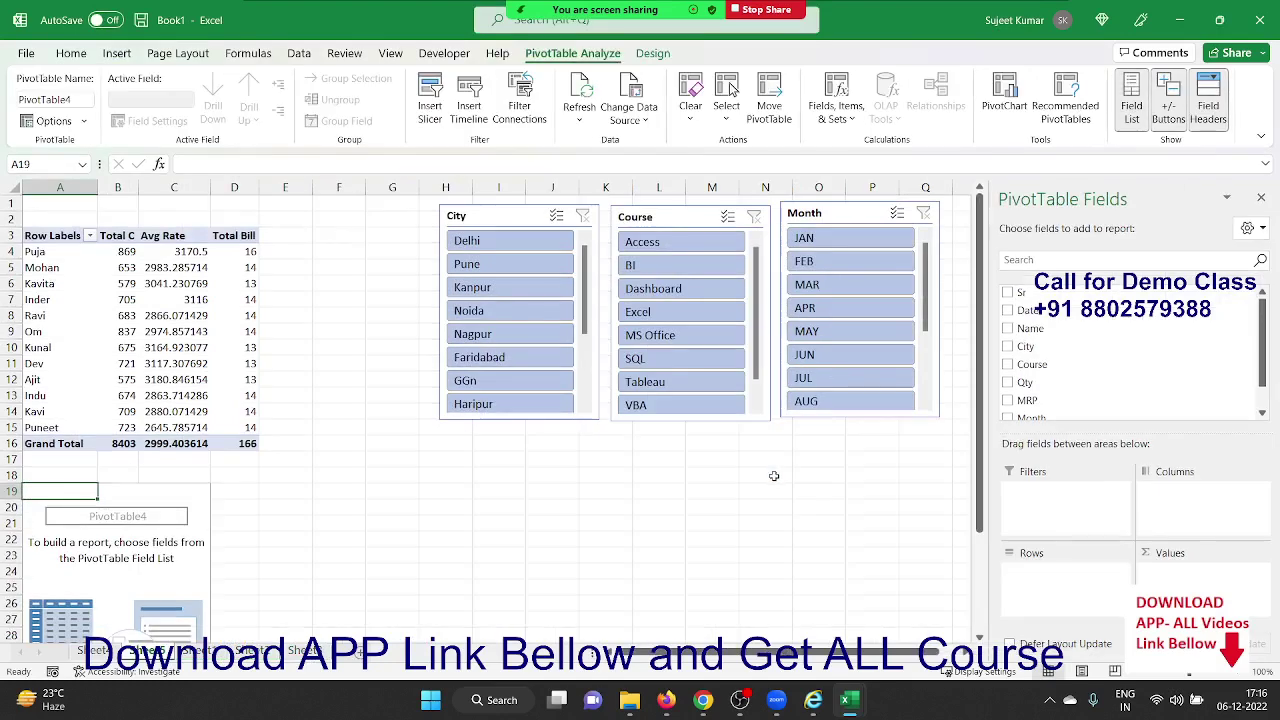
Add Course to Rows, with Qty and MRP as values.
{"action": "scroll", "coordinate": [675, 517], "scroll_direction": "down", "scroll_amount": 2}
{"action": "scroll", "coordinate": [690, 508], "scroll_direction": "down", "scroll_amount": 2}
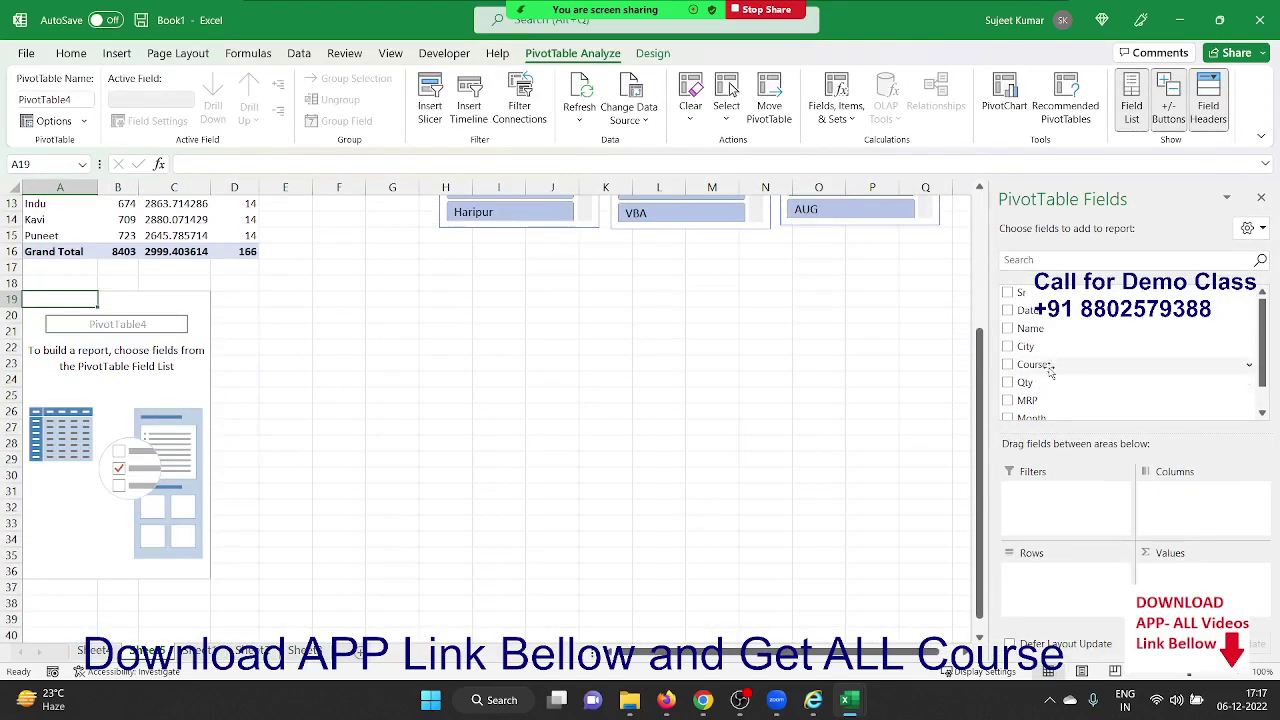
{"action": "mouse_move", "coordinate": [1040, 364]}
{"action": "left_mouse_down"}
{"action": "mouse_move", "coordinate": [1084, 604]}
{"action": "mouse_move", "coordinate": [1075, 585]}
{"action": "left_mouse_up"}
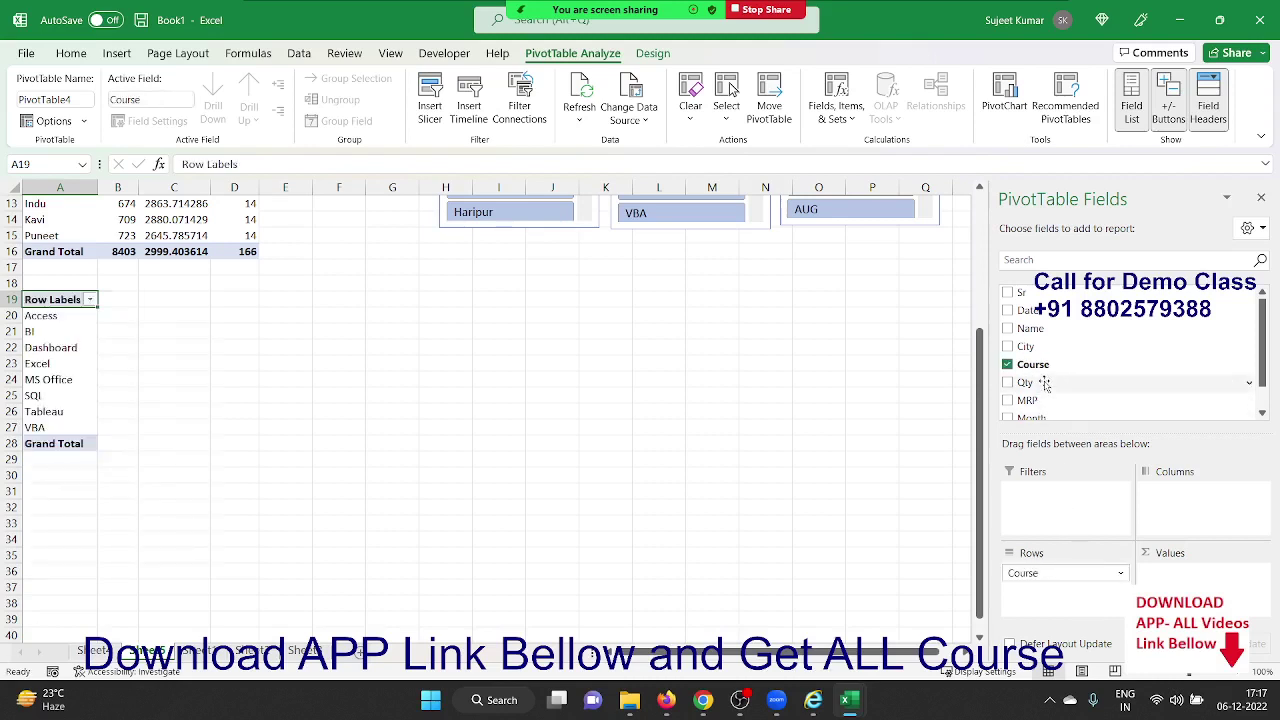
{"action": "left_click_drag", "start_coordinate": [1190, 560], "coordinate": [1188, 565]}
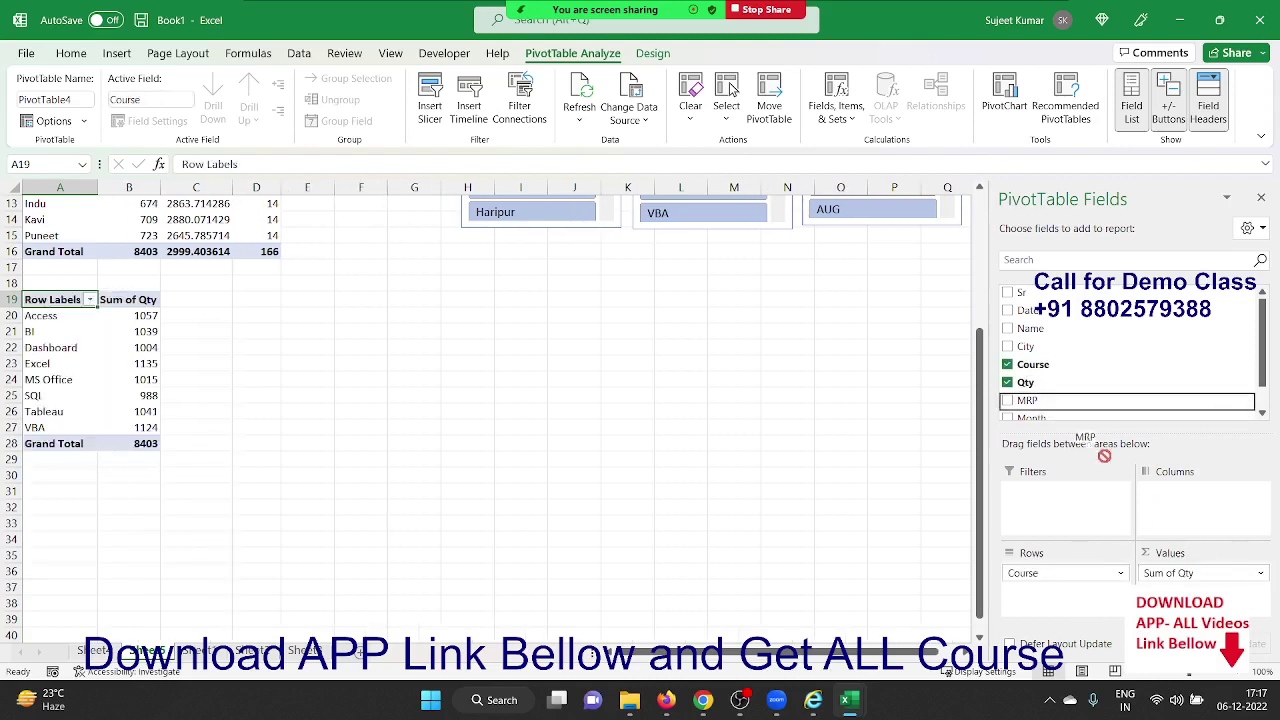
{"action": "key", "text": "space"}
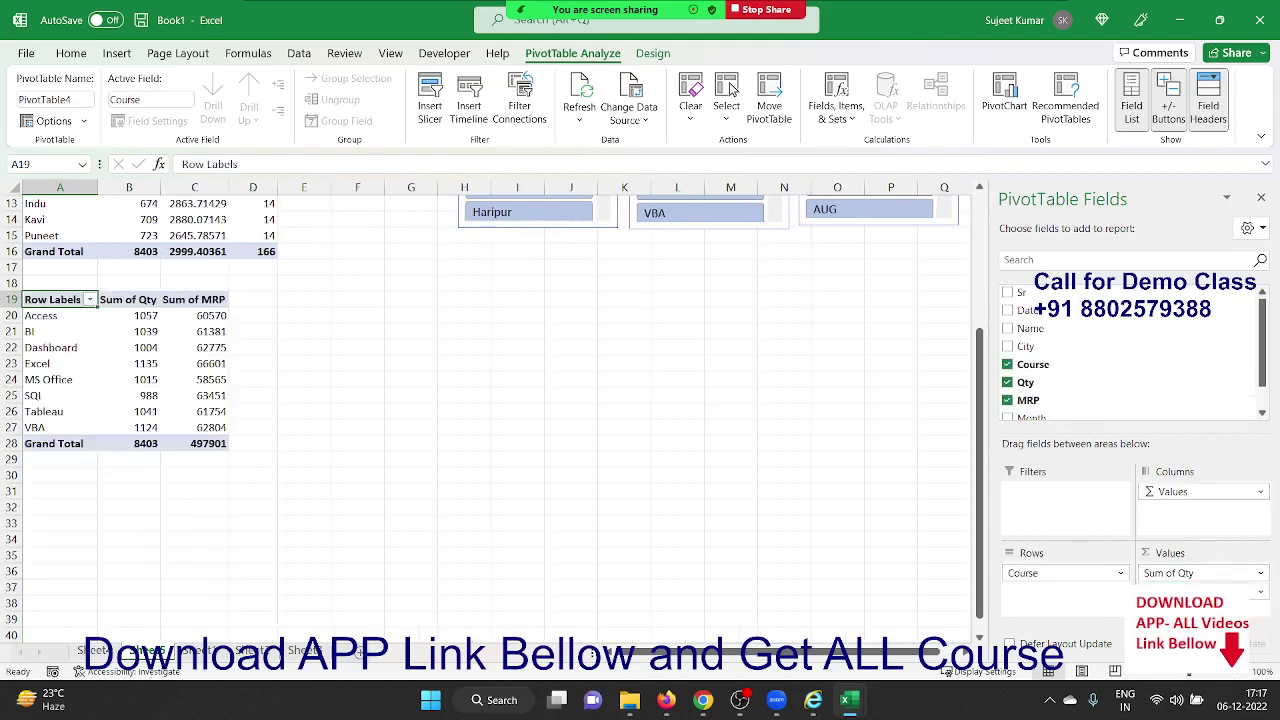
Change the MRP value to Average of MRP.
{"action": "left_click", "coordinate": [1260, 590]}
{"action": "left_click", "coordinate": [1180, 650]}
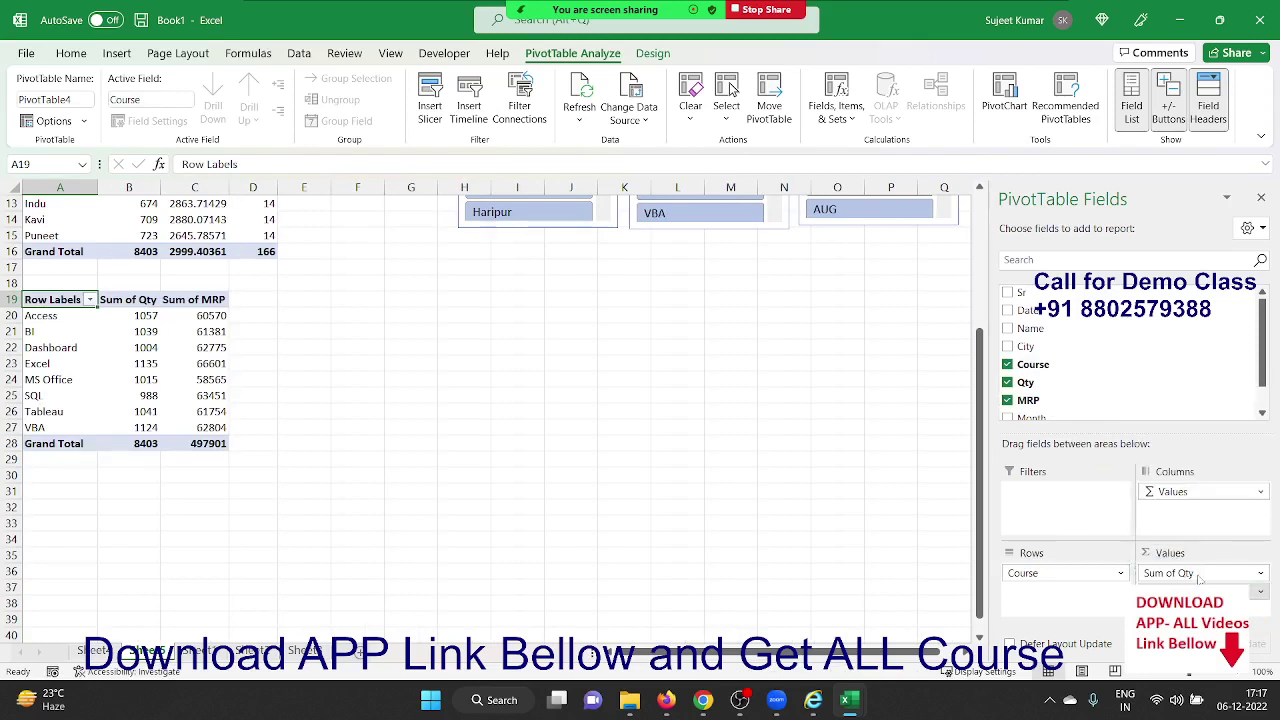
{"action": "left_click", "coordinate": [561, 389]}
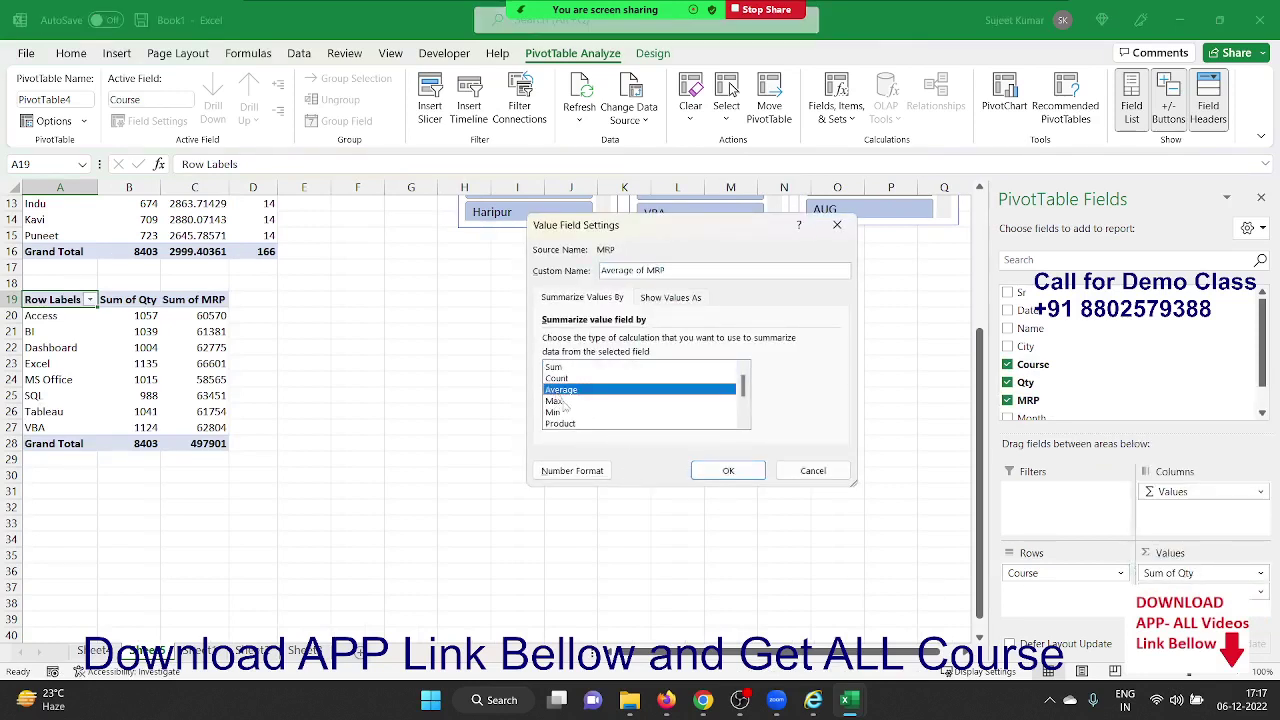
{"action": "left_click", "coordinate": [728, 470]}
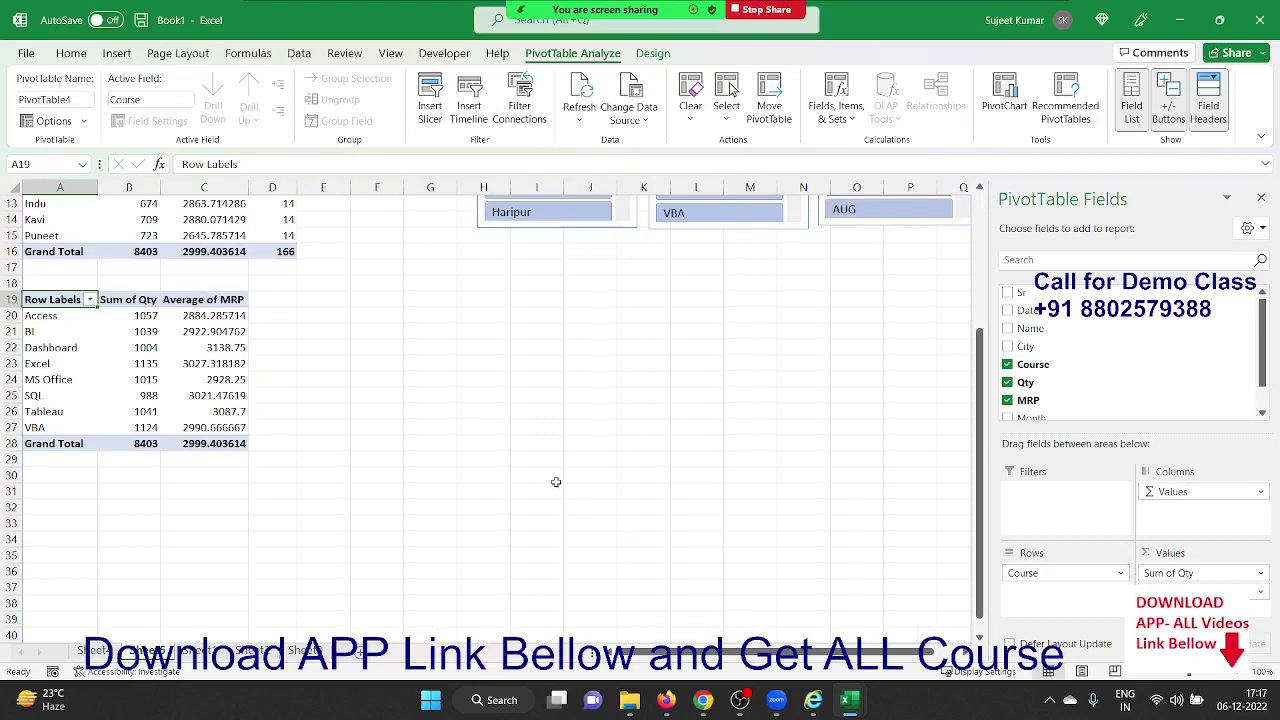
{"action": "scroll", "coordinate": [471, 480], "scroll_direction": "up", "scroll_amount": 1}
{"action": "scroll", "coordinate": [475, 480], "scroll_direction": "up", "scroll_amount": 1}
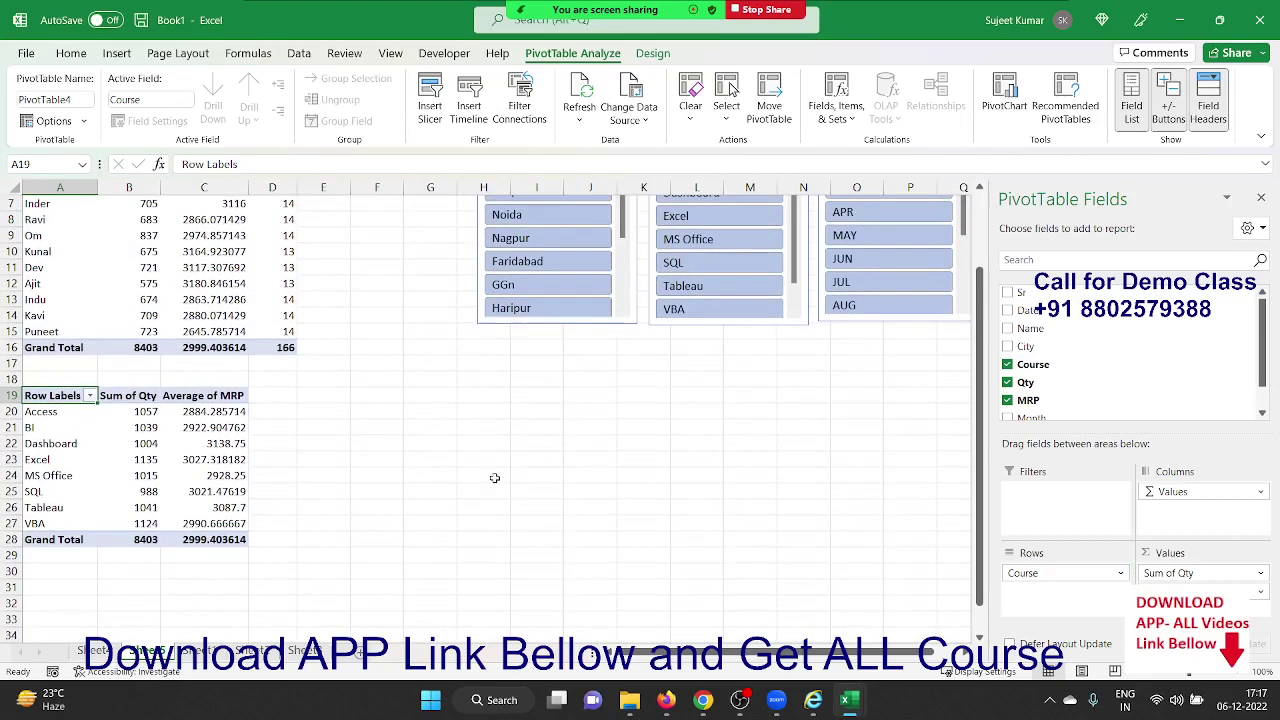
{"action": "scroll", "coordinate": [478, 480], "scroll_direction": "up", "scroll_amount": 2}
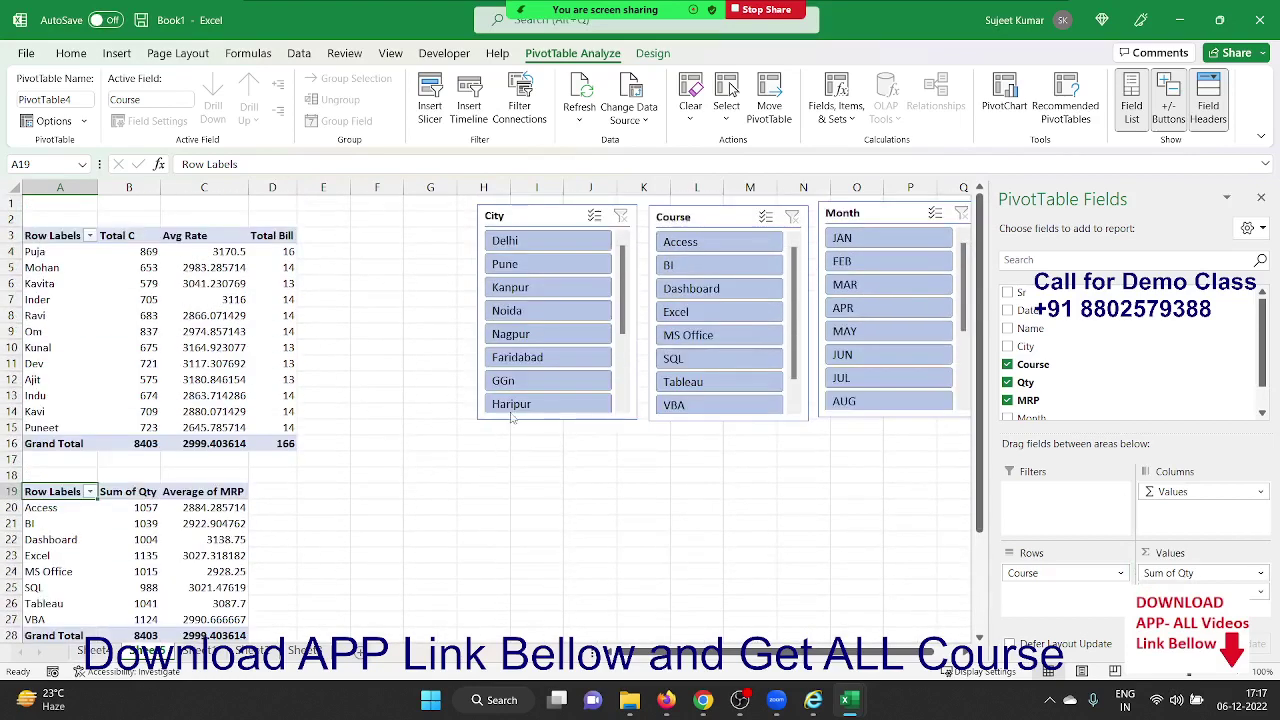
{"action": "left_click", "coordinate": [541, 253]}
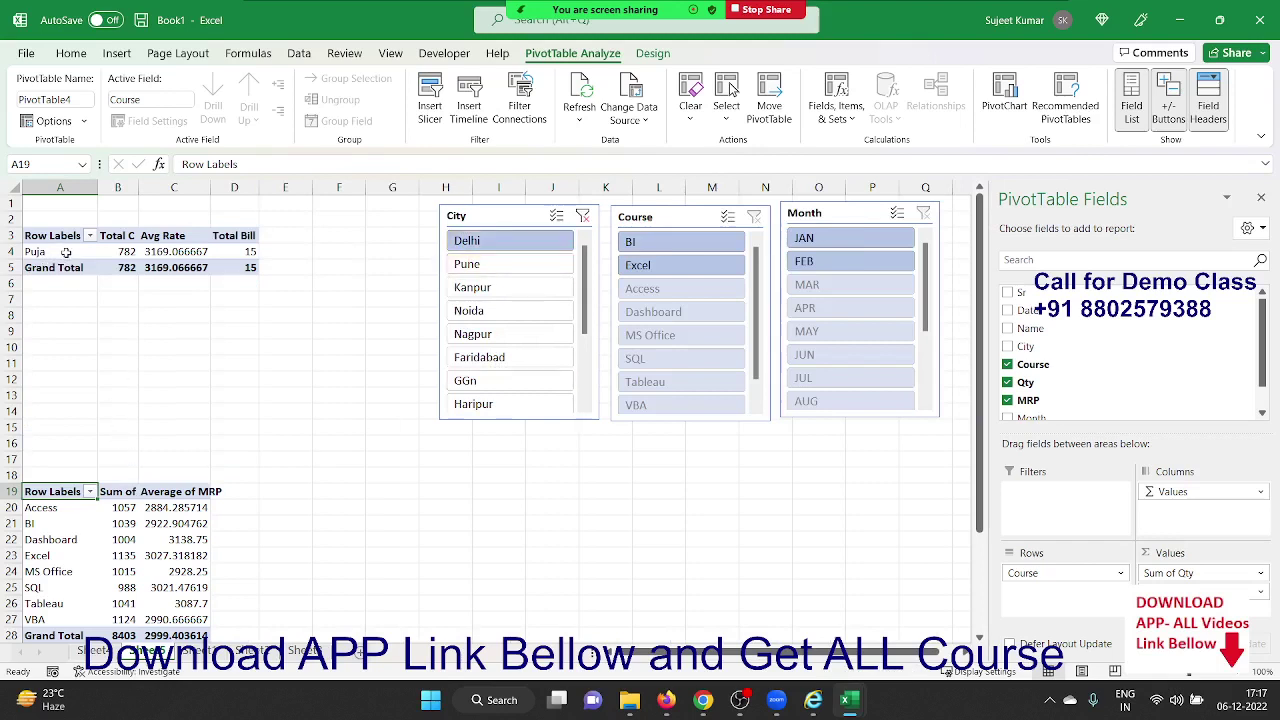
{"action": "left_click", "coordinate": [120, 554]}
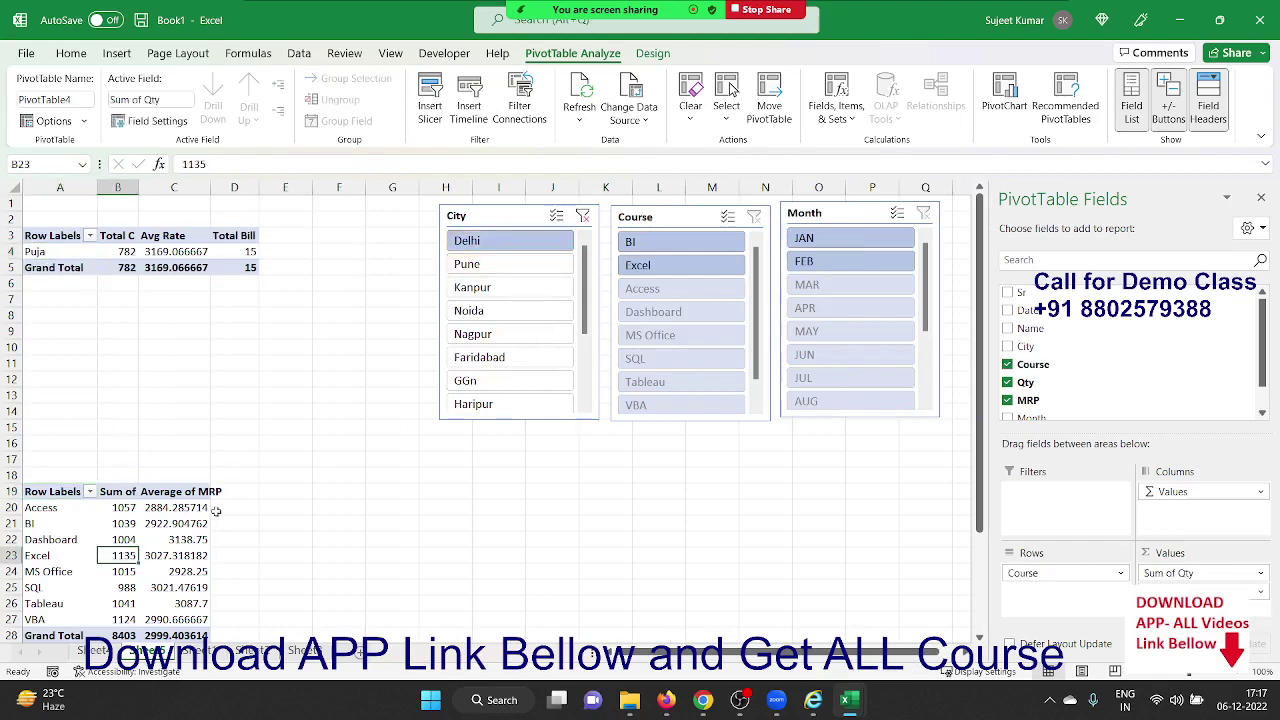
{"action": "left_click", "coordinate": [583, 216]}
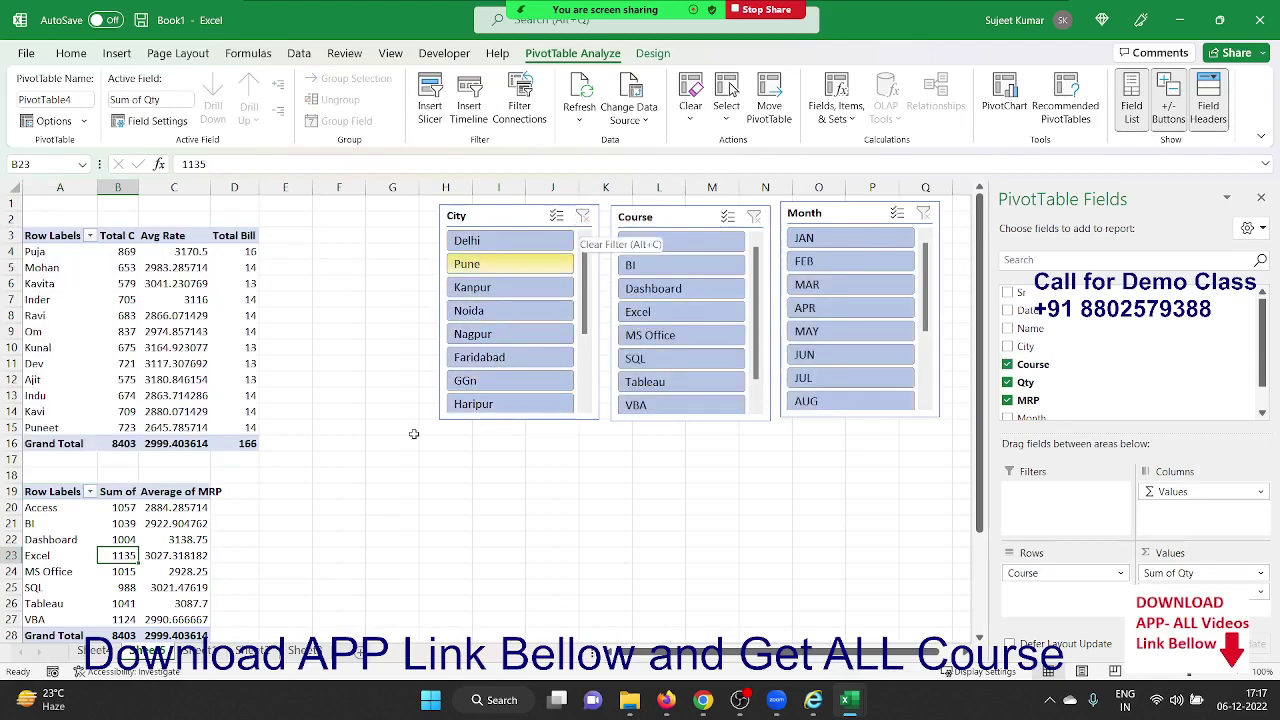
{"action": "left_click", "coordinate": [200, 362]}
{"action": "left_click_drag", "start_coordinate": [196, 331], "coordinate": [361, 358]}
{"action": "left_click_drag", "start_coordinate": [180, 555], "coordinate": [454, 488]}
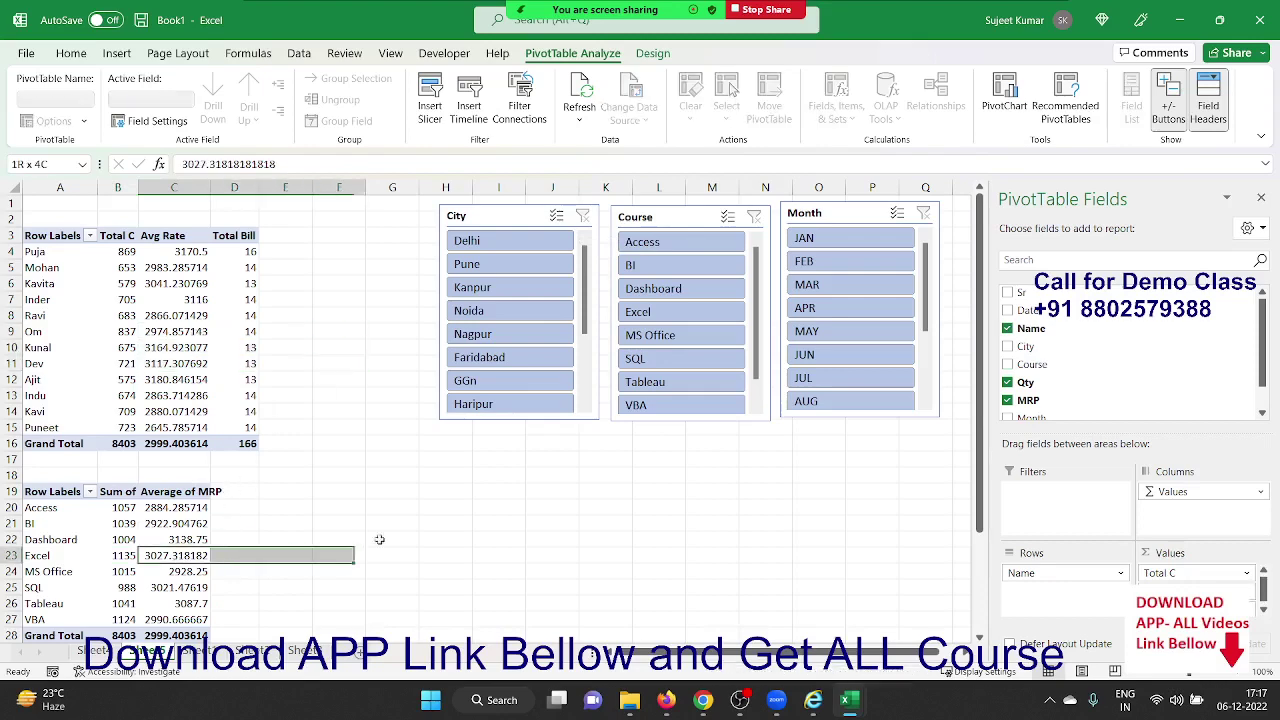
{"action": "left_click", "coordinate": [90, 555]}
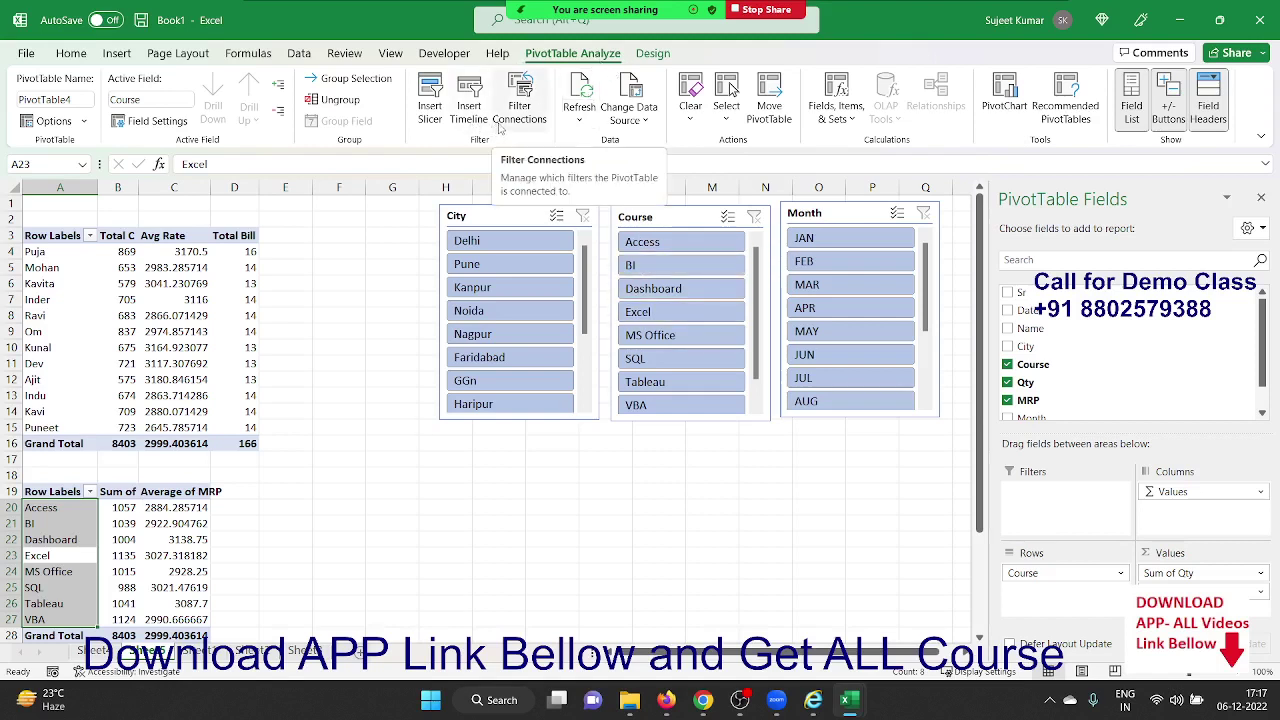
Connect the Course and Month slicers to PivotTable4.
{"action": "left_click", "coordinate": [499, 128]}
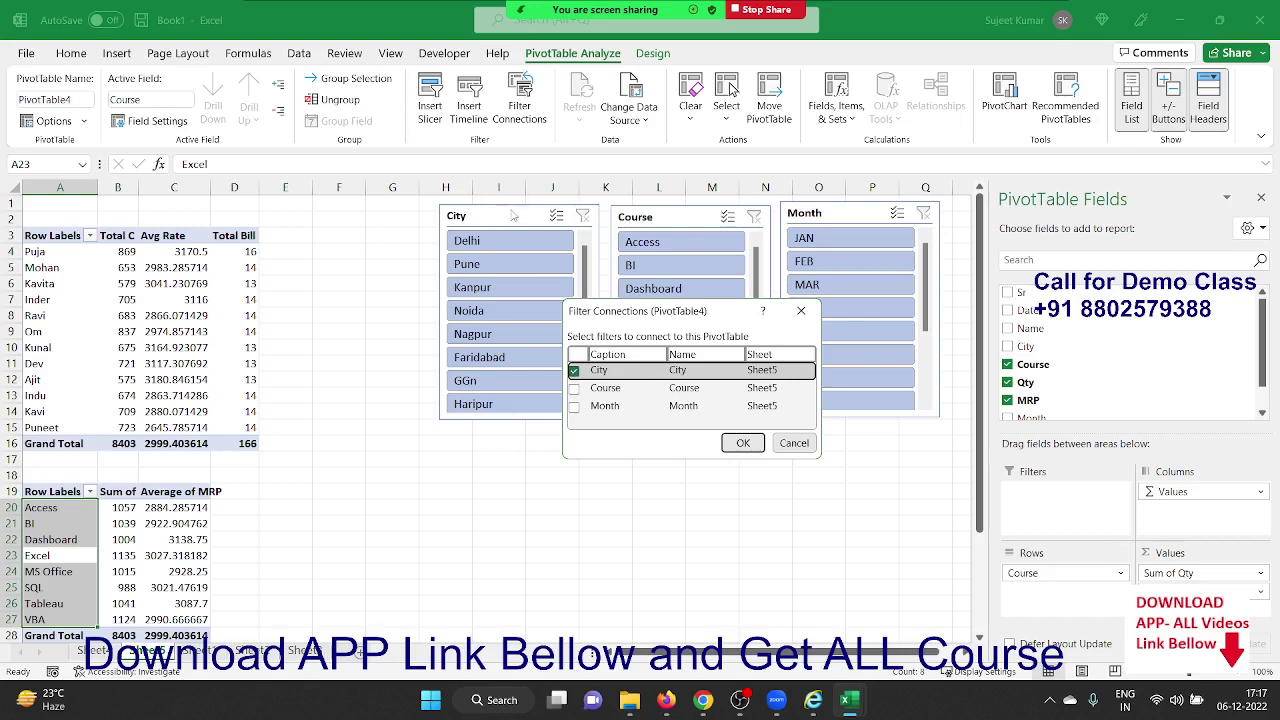
{"action": "left_click", "coordinate": [574, 388]}
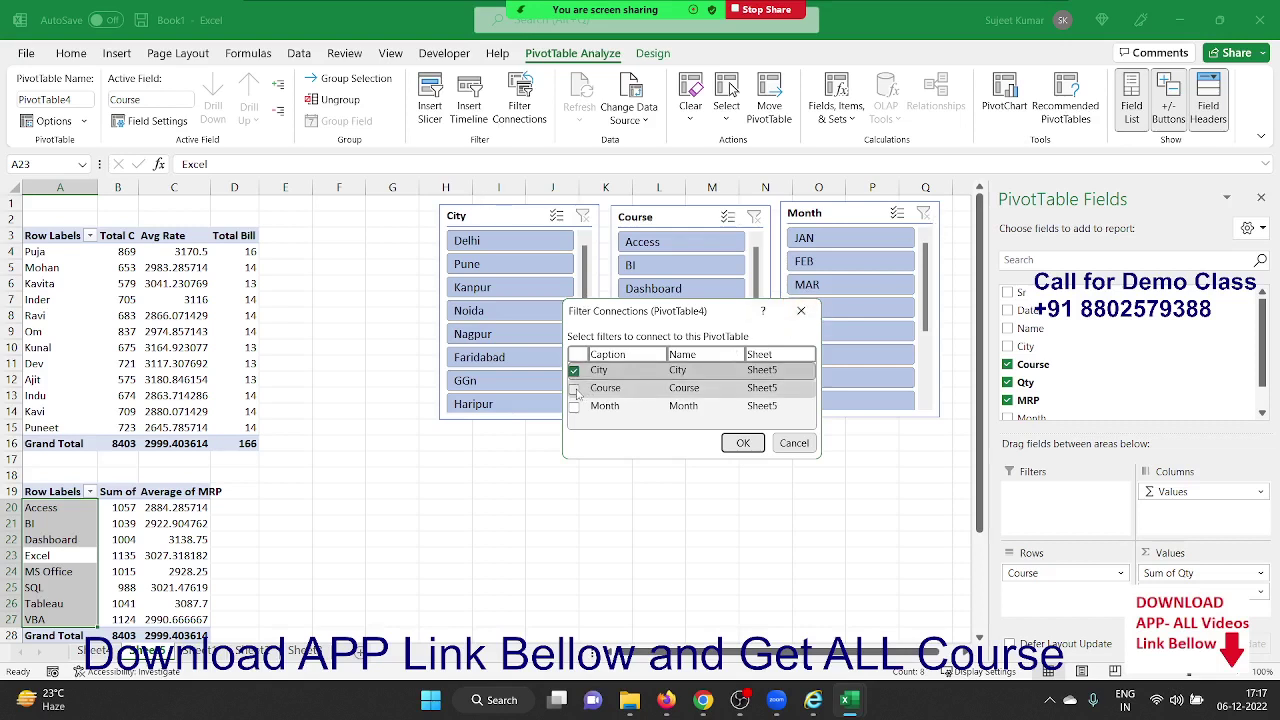
{"action": "left_click", "coordinate": [576, 407]}
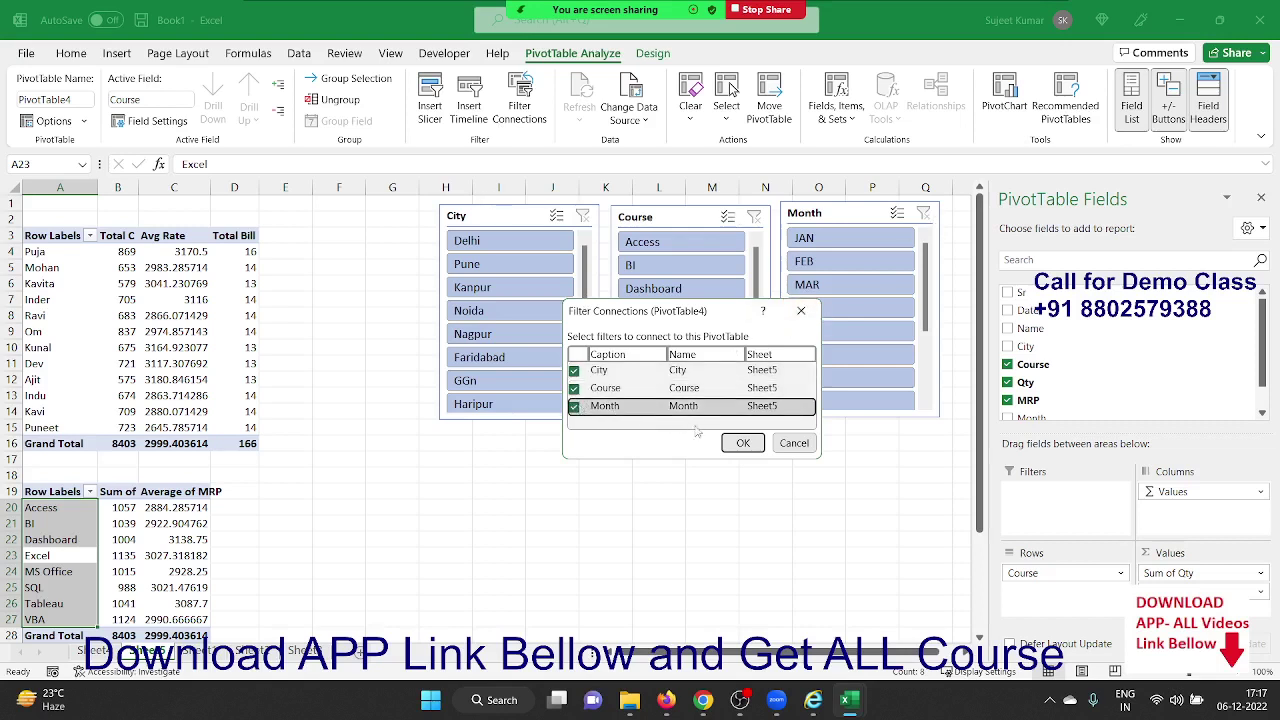
{"action": "left_click", "coordinate": [743, 443]}
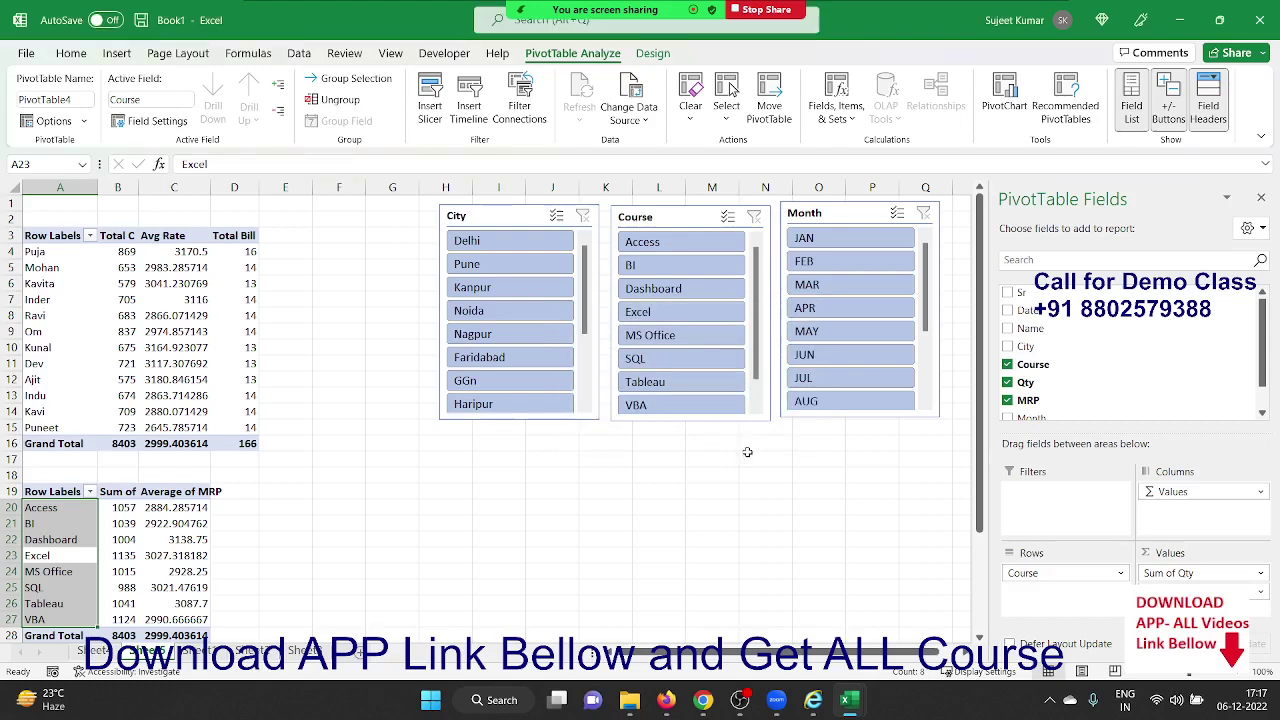
Test the City slicer on both pivots with Delhi and Pune, then clear it.
{"action": "left_click", "coordinate": [688, 472]}
{"action": "left_click", "coordinate": [486, 244]}
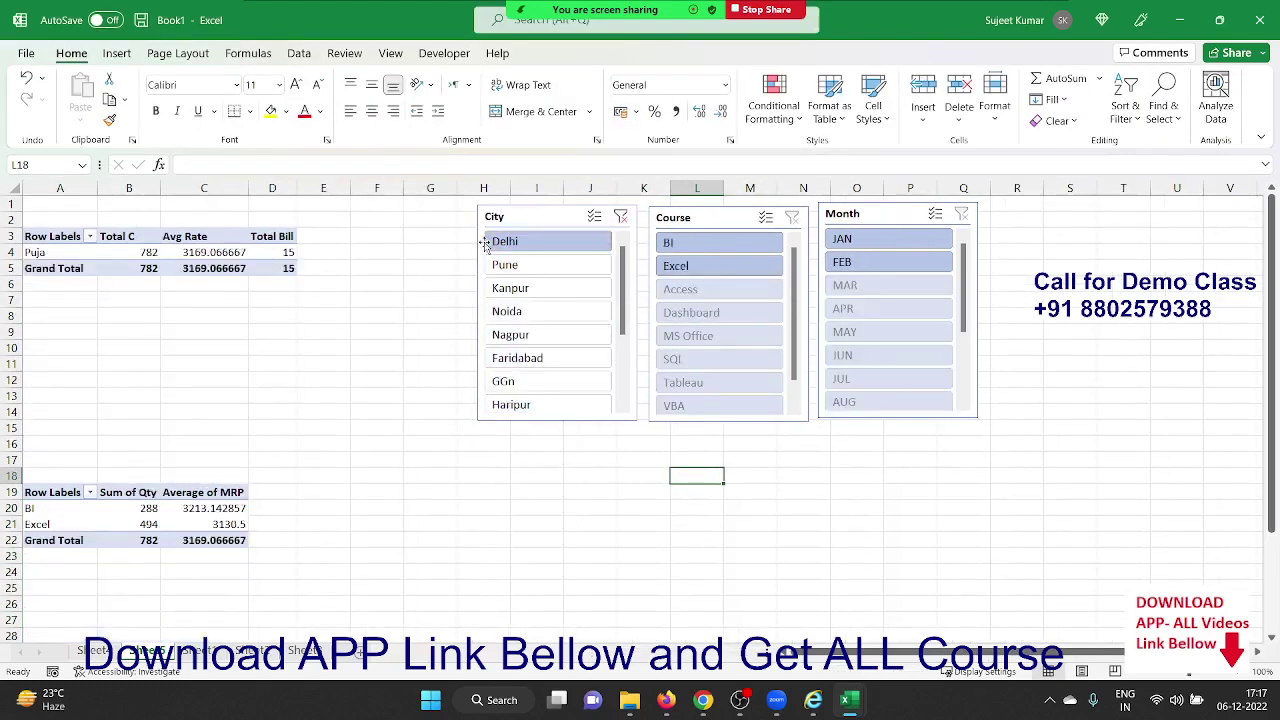
{"action": "left_click", "coordinate": [537, 268]}
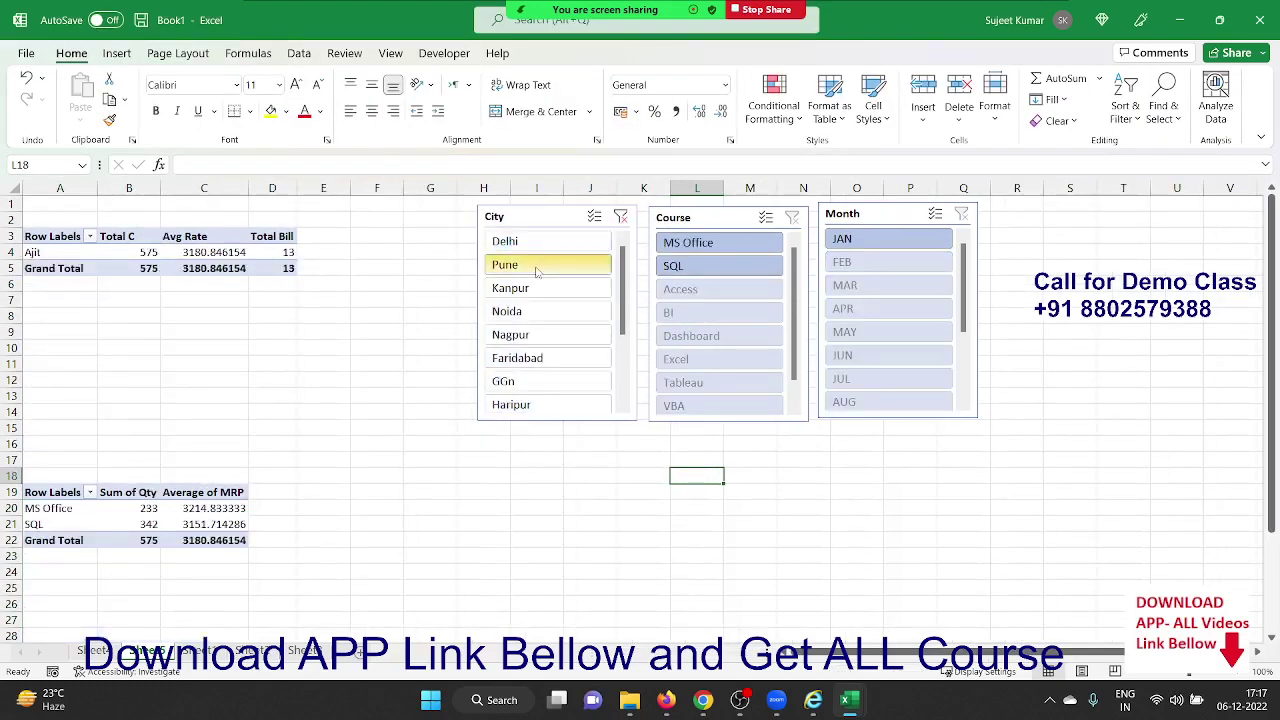
{"action": "left_click", "coordinate": [620, 217]}
{"action": "left_click_drag", "start_coordinate": [553, 250], "coordinate": [545, 268]}
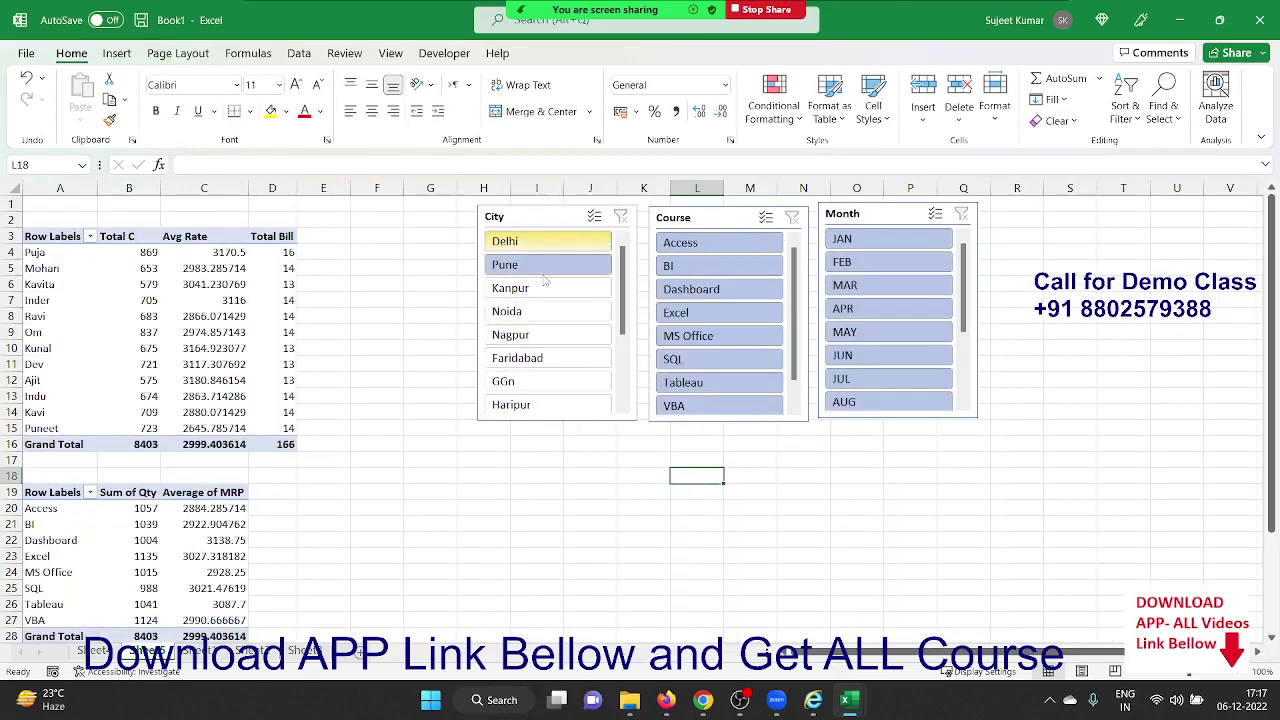
{"action": "left_click", "coordinate": [621, 218]}
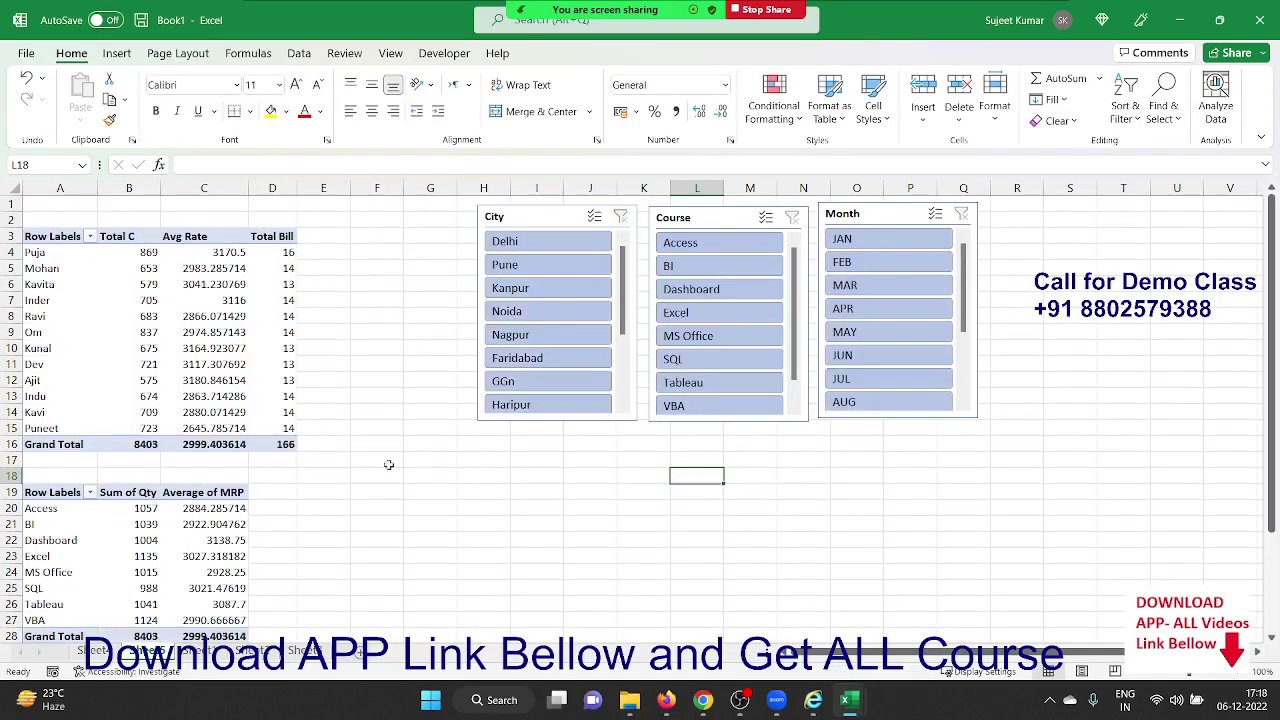
{"action": "left_click", "coordinate": [228, 380]}
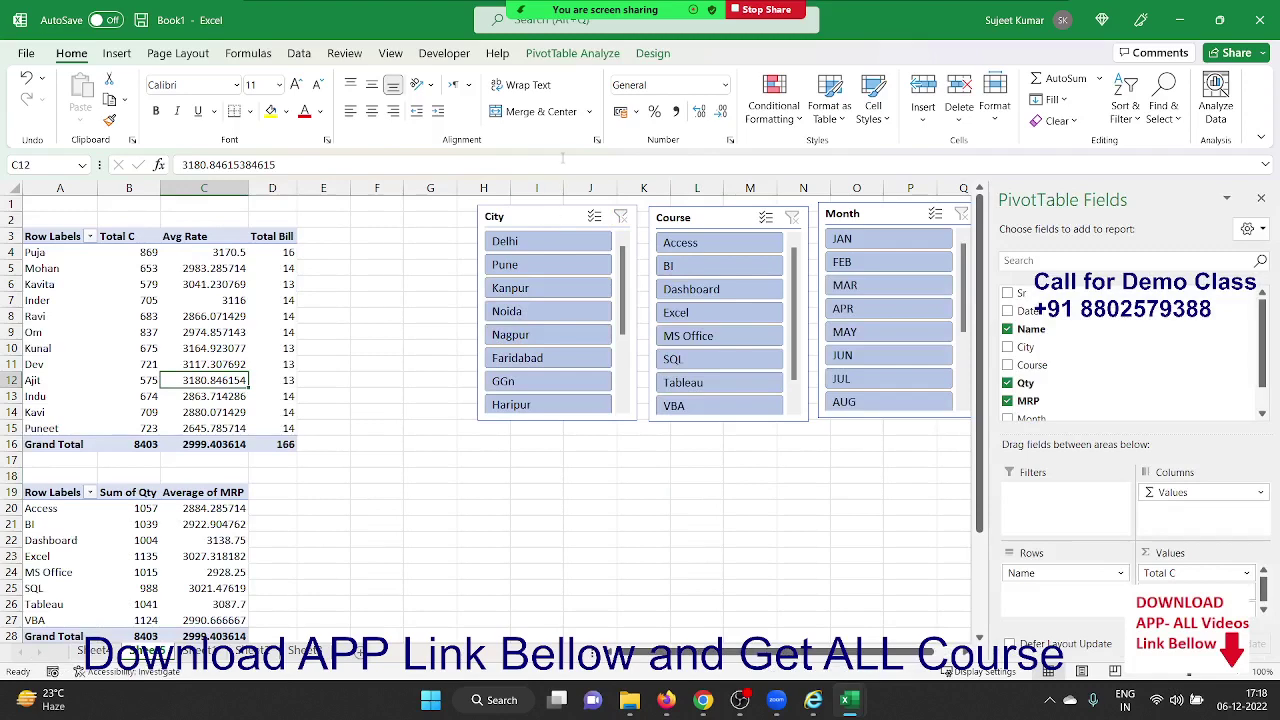
Leave the slicer connections unchanged and insert a Date timeline.
{"action": "left_click", "coordinate": [572, 53]}
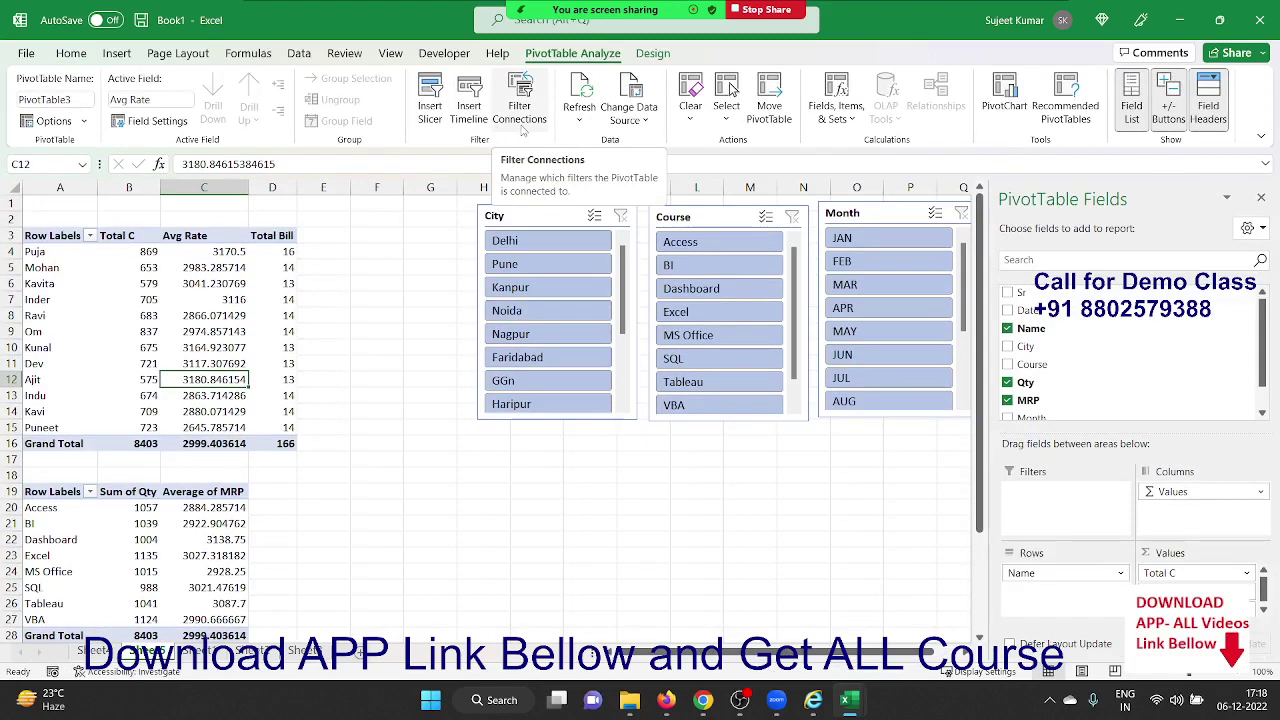
{"action": "left_click", "coordinate": [520, 128]}
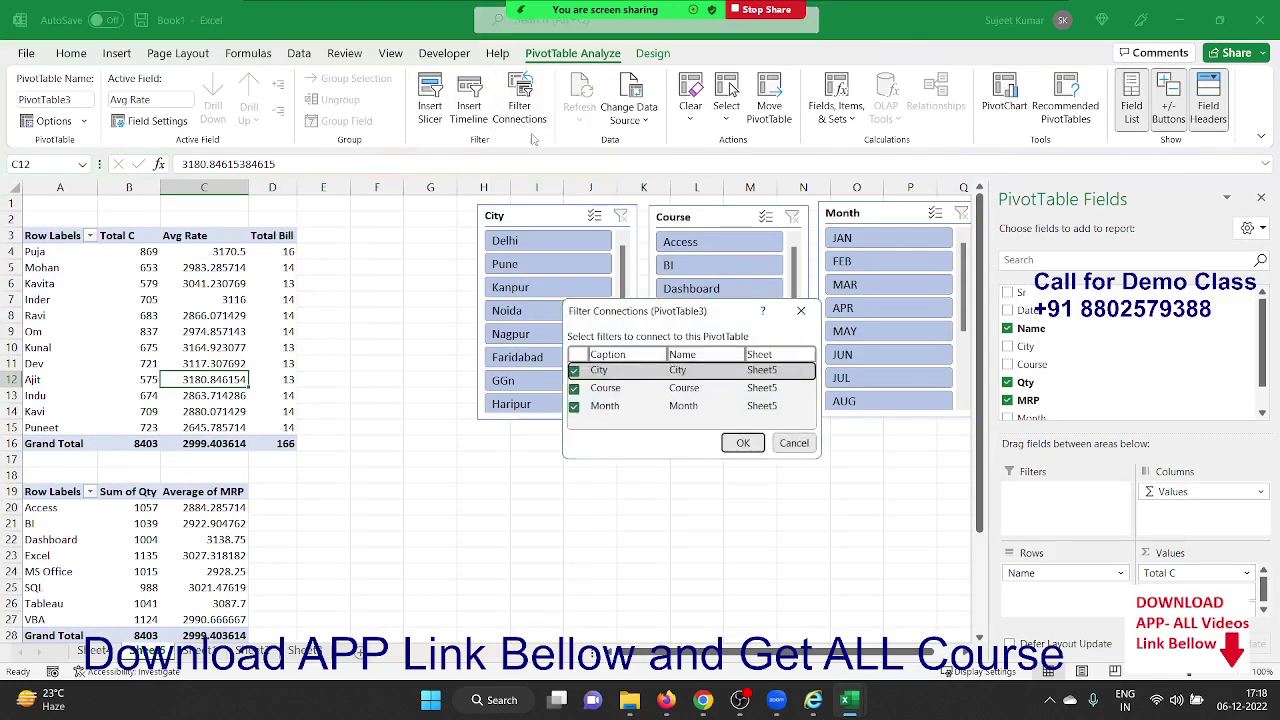
{"action": "left_click", "coordinate": [793, 443]}
{"action": "left_click", "coordinate": [481, 124]}
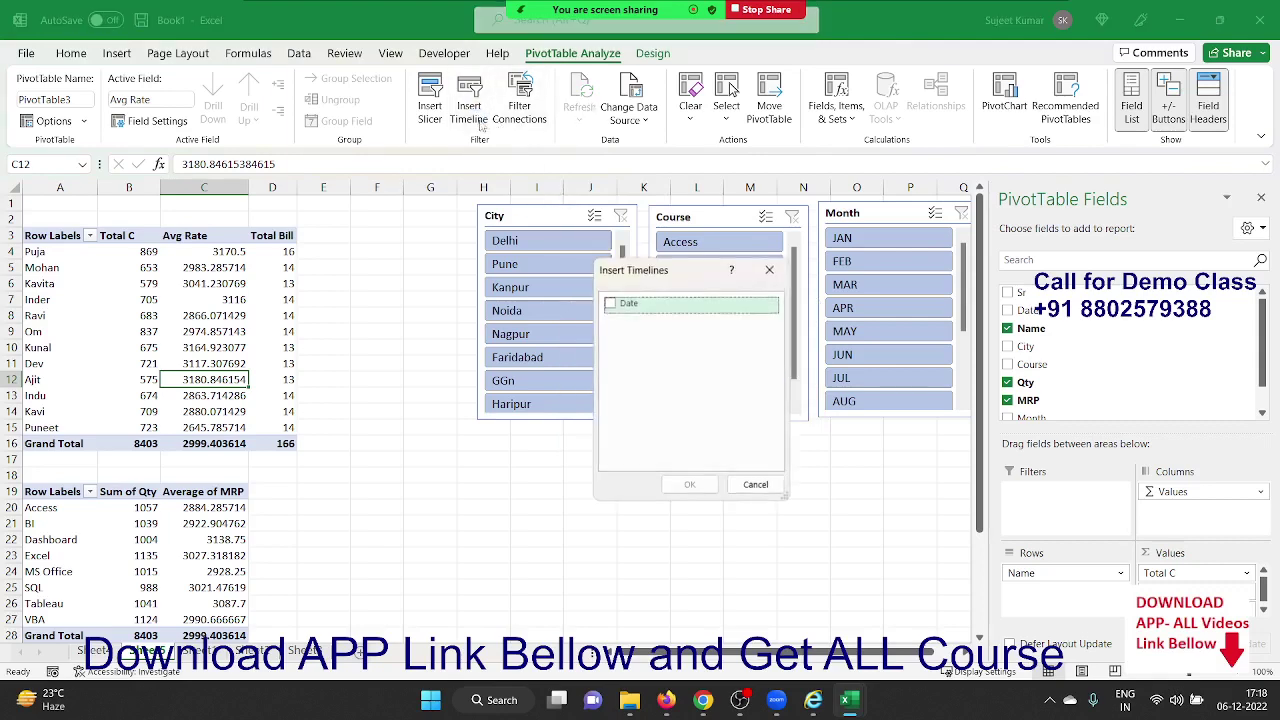
{"action": "left_click", "coordinate": [611, 303]}
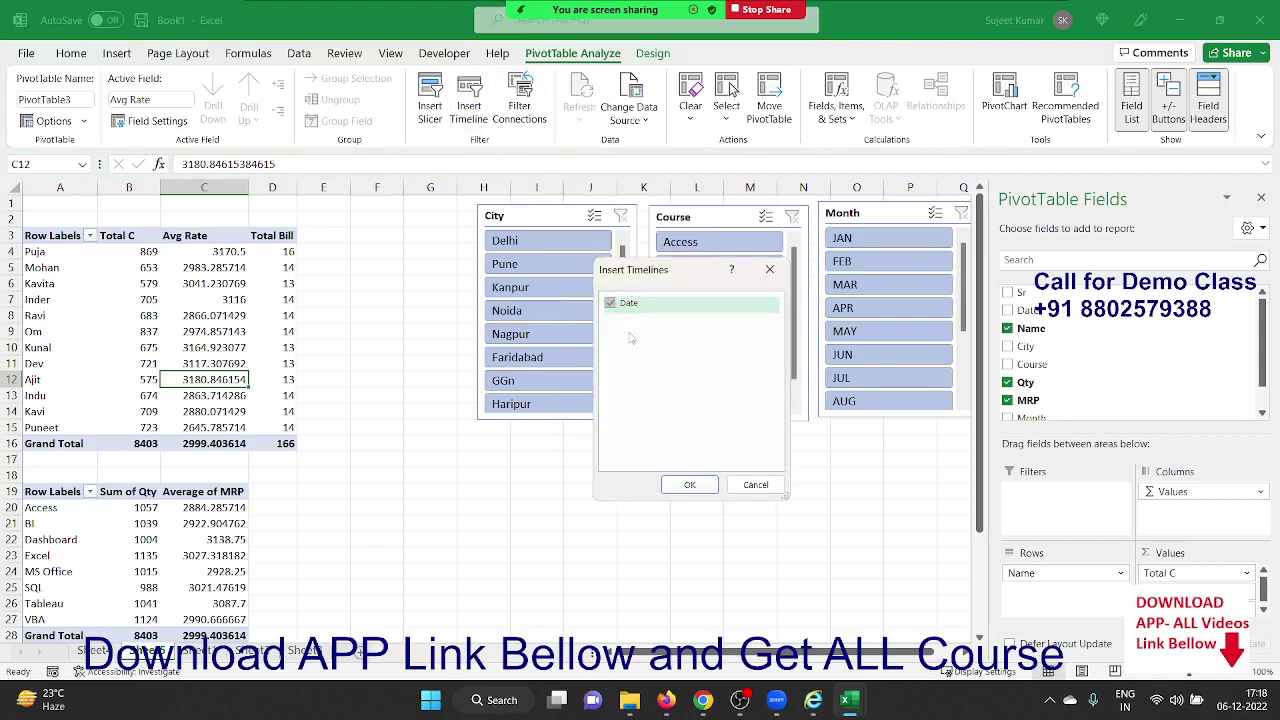
{"action": "left_click", "coordinate": [689, 484]}
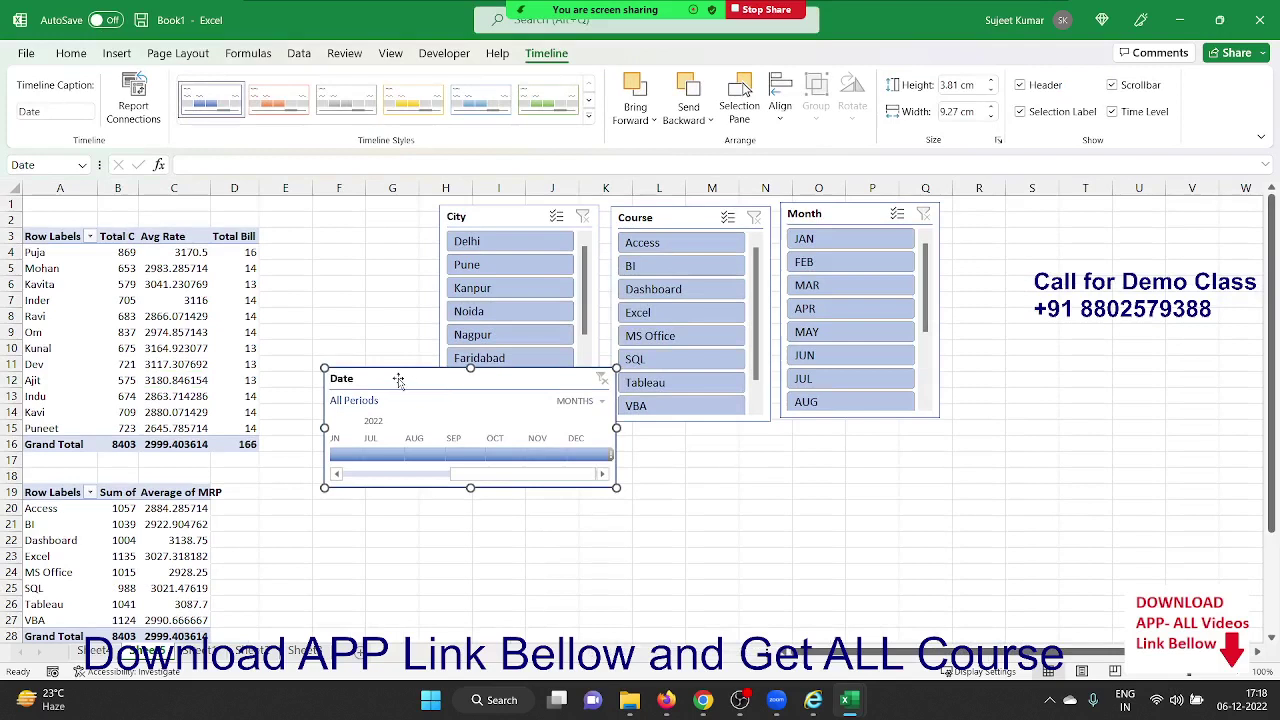
Move the timeline below the slicers, test Jul–Oct 2022, then clear it.
{"action": "left_click_drag", "start_coordinate": [445, 386], "coordinate": [599, 453]}
{"action": "left_click", "coordinate": [541, 522]}
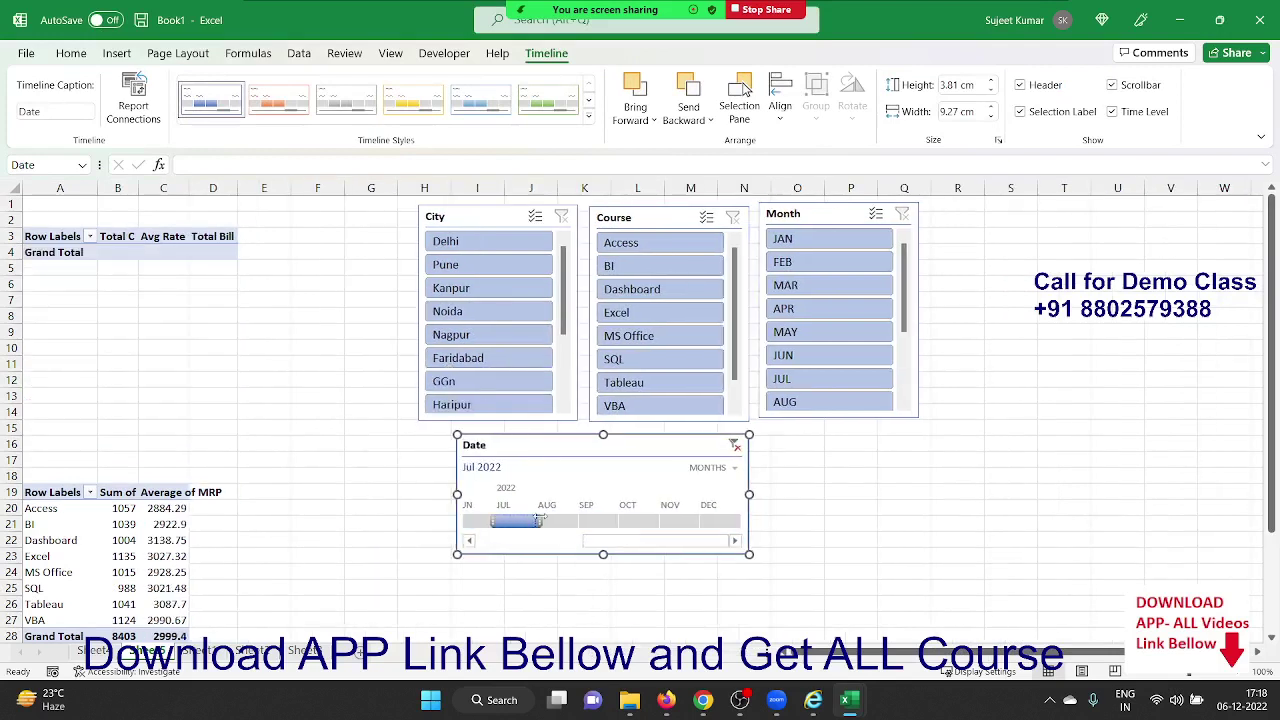
{"action": "left_click", "coordinate": [555, 521]}
{"action": "left_click_drag", "start_coordinate": [531, 522], "coordinate": [654, 522]}
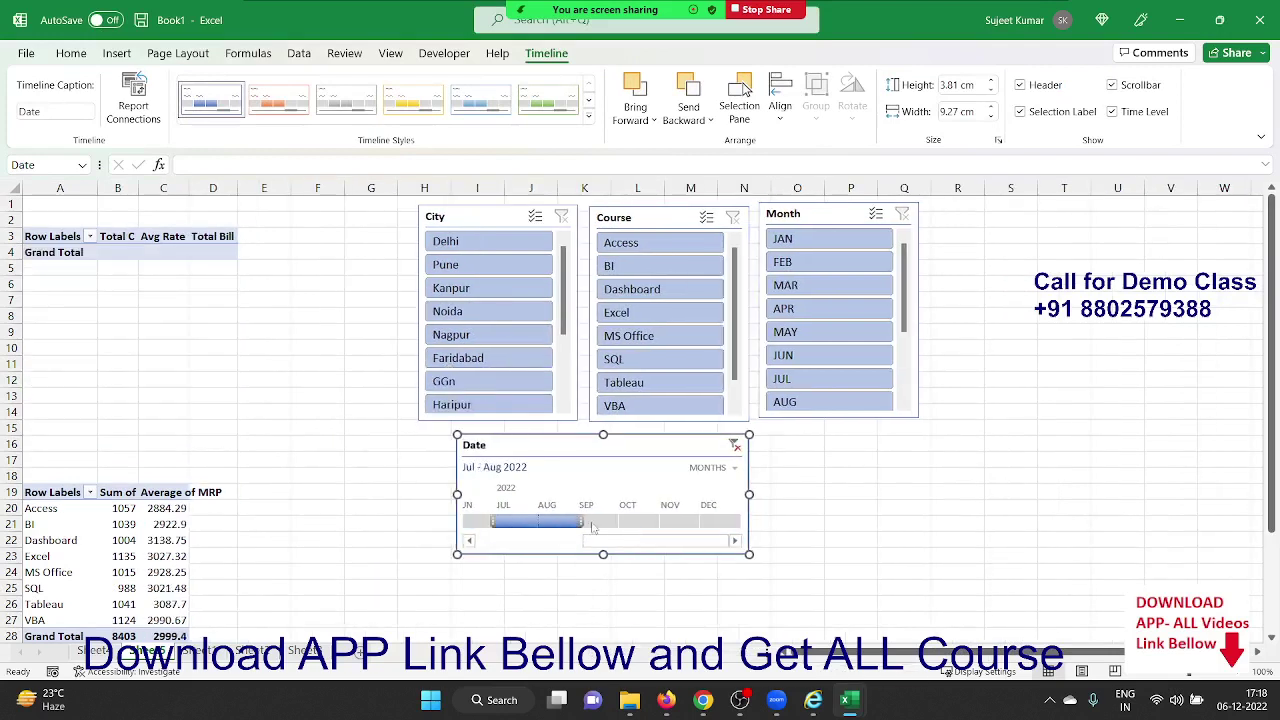
{"action": "left_click", "coordinate": [736, 445]}
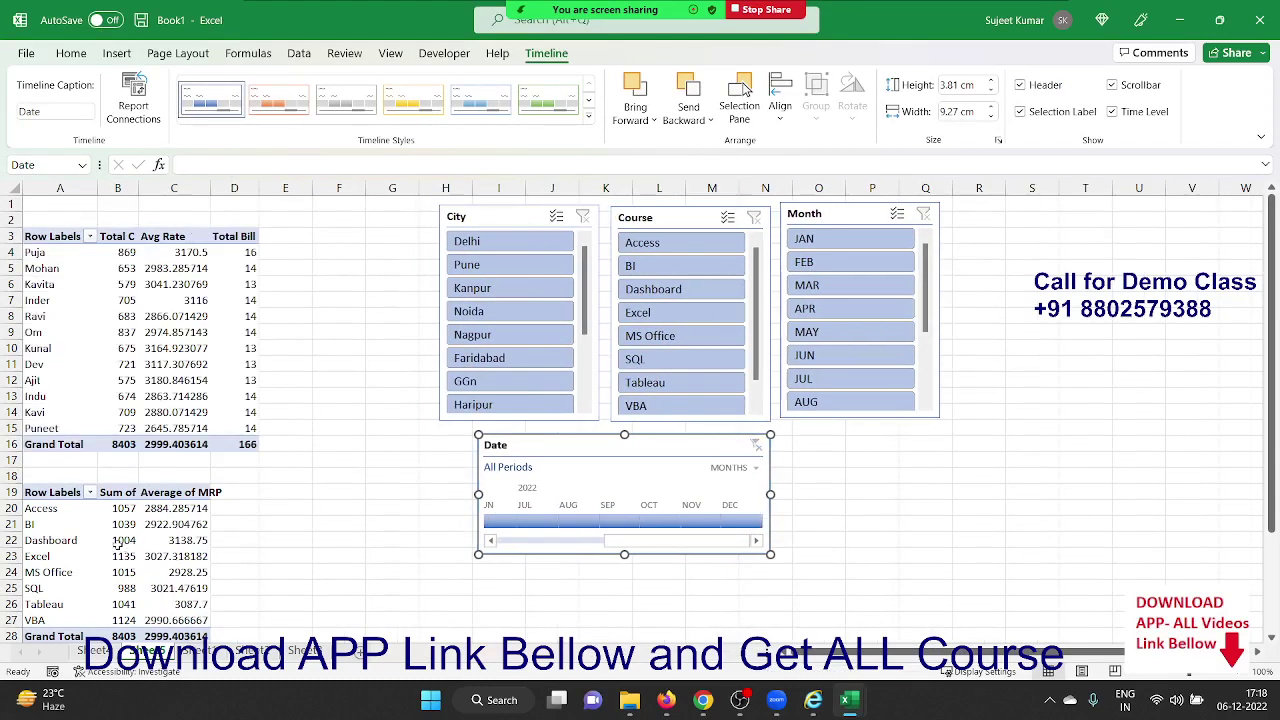
Connect the Date timeline to the second pivot table.
{"action": "left_click", "coordinate": [122, 542]}
{"action": "left_click", "coordinate": [618, 56]}
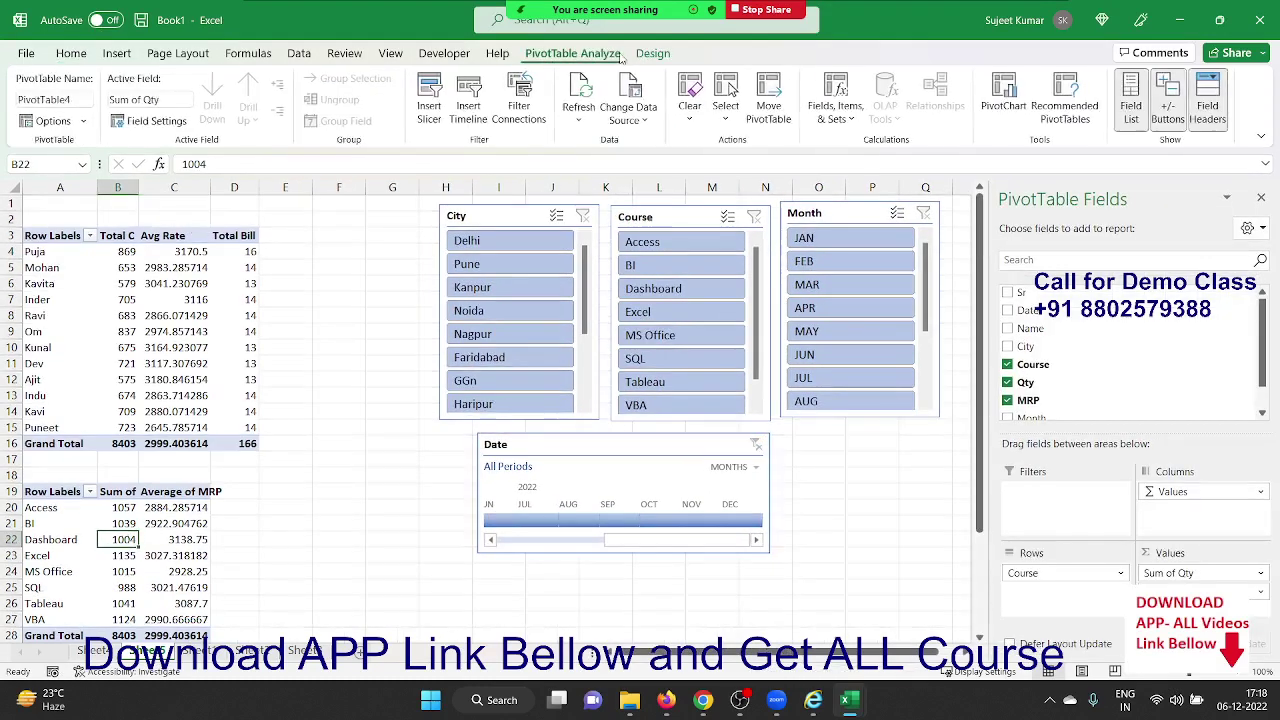
{"action": "left_click", "coordinate": [519, 105]}
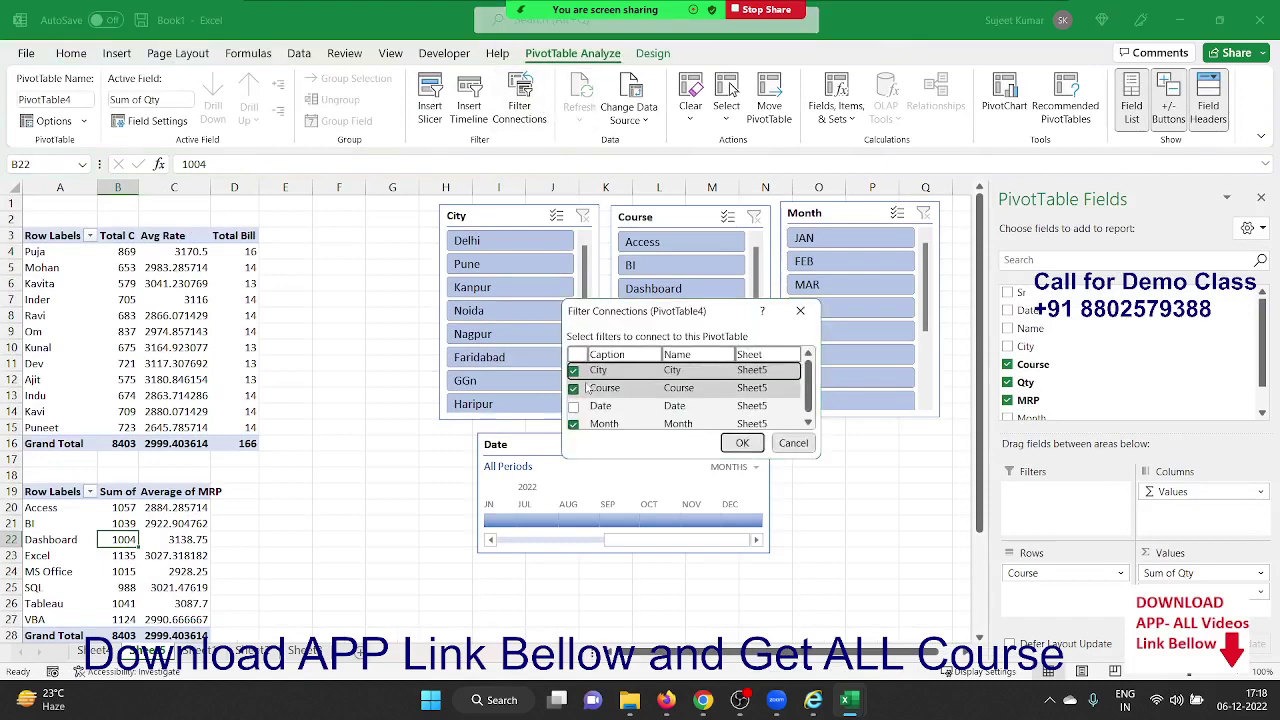
{"action": "left_click", "coordinate": [573, 405]}
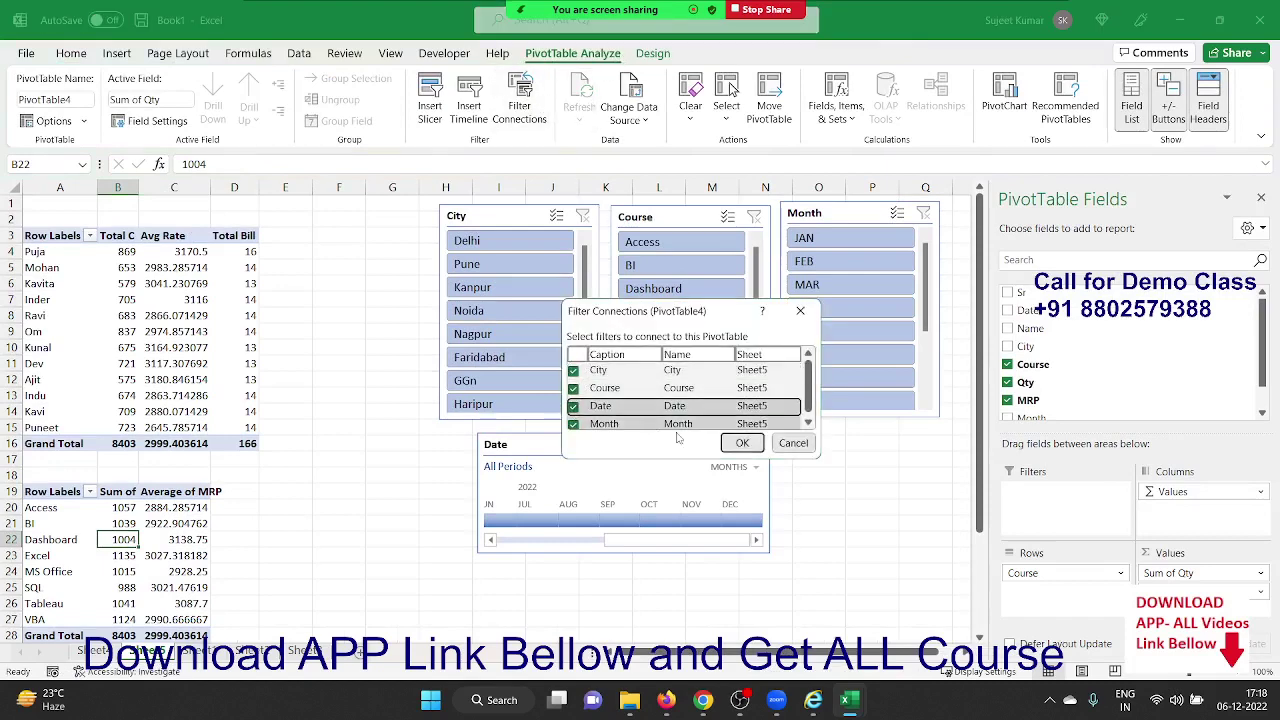
{"action": "left_click", "coordinate": [726, 444]}
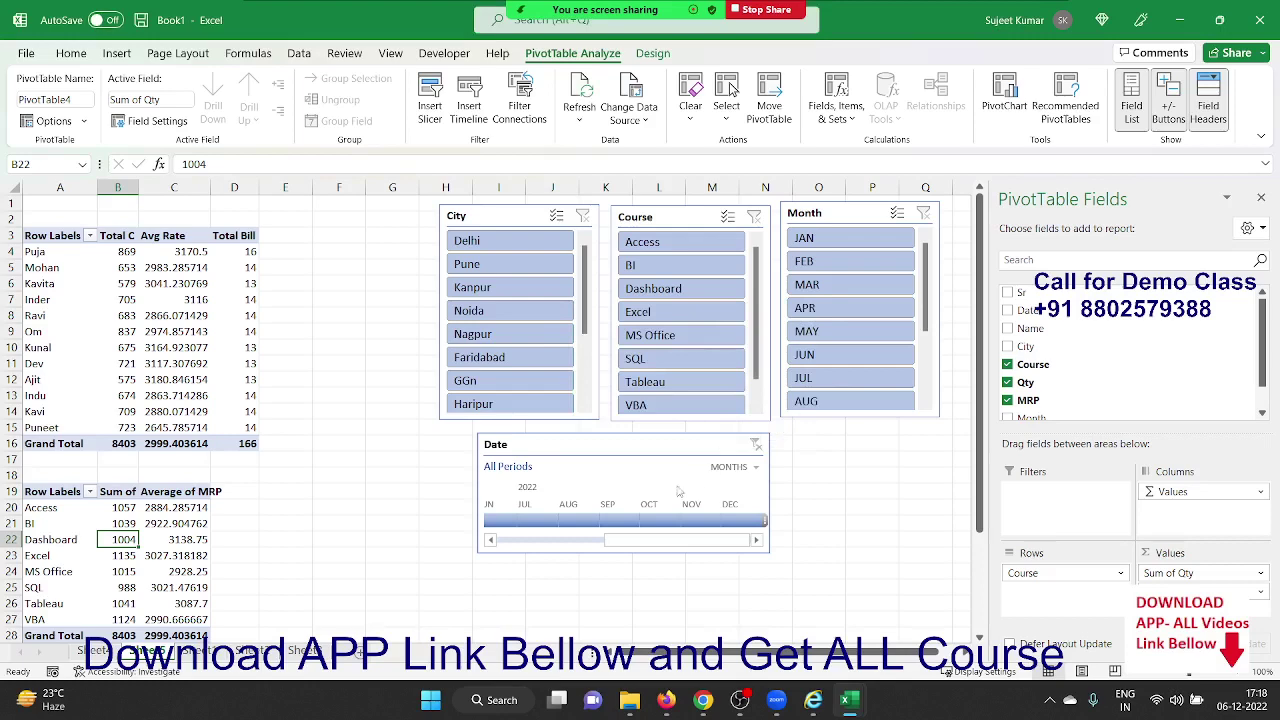
Test Aug 2022 on both pivots, clear the timeline, and move it to the upper right.
{"action": "left_click", "coordinate": [568, 520]}
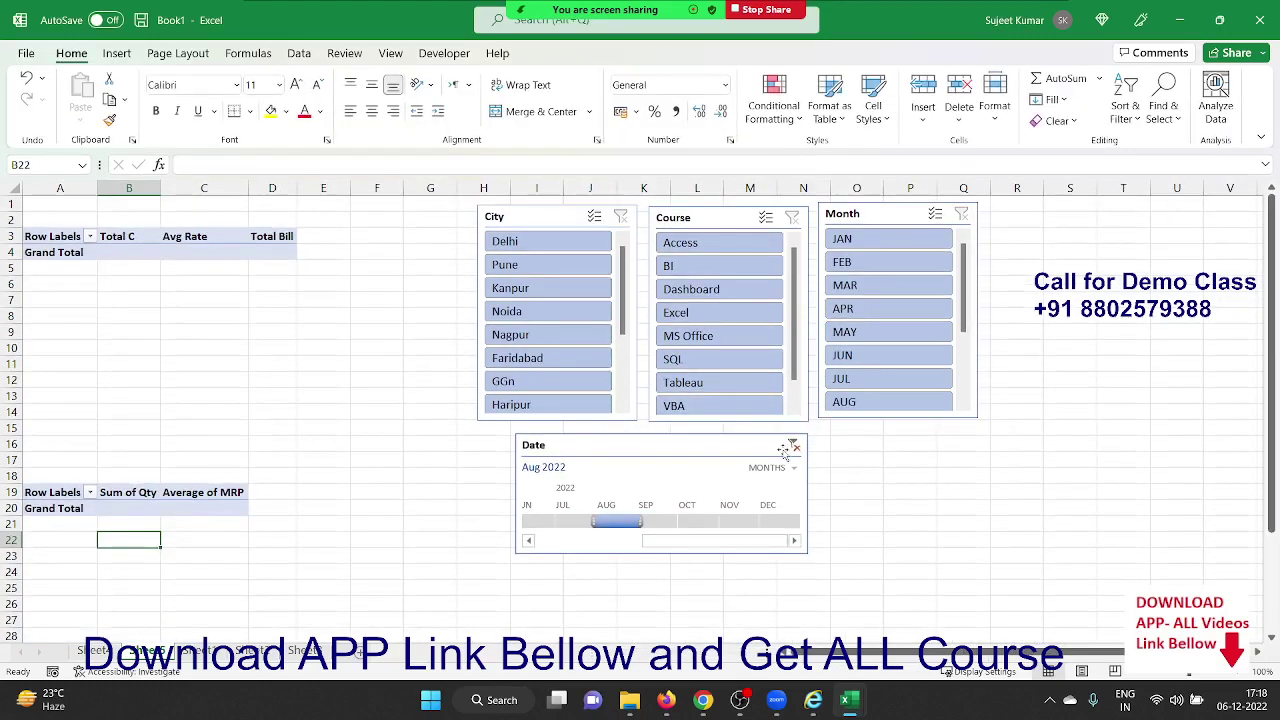
{"action": "left_click", "coordinate": [790, 447]}
{"action": "left_click", "coordinate": [794, 445]}
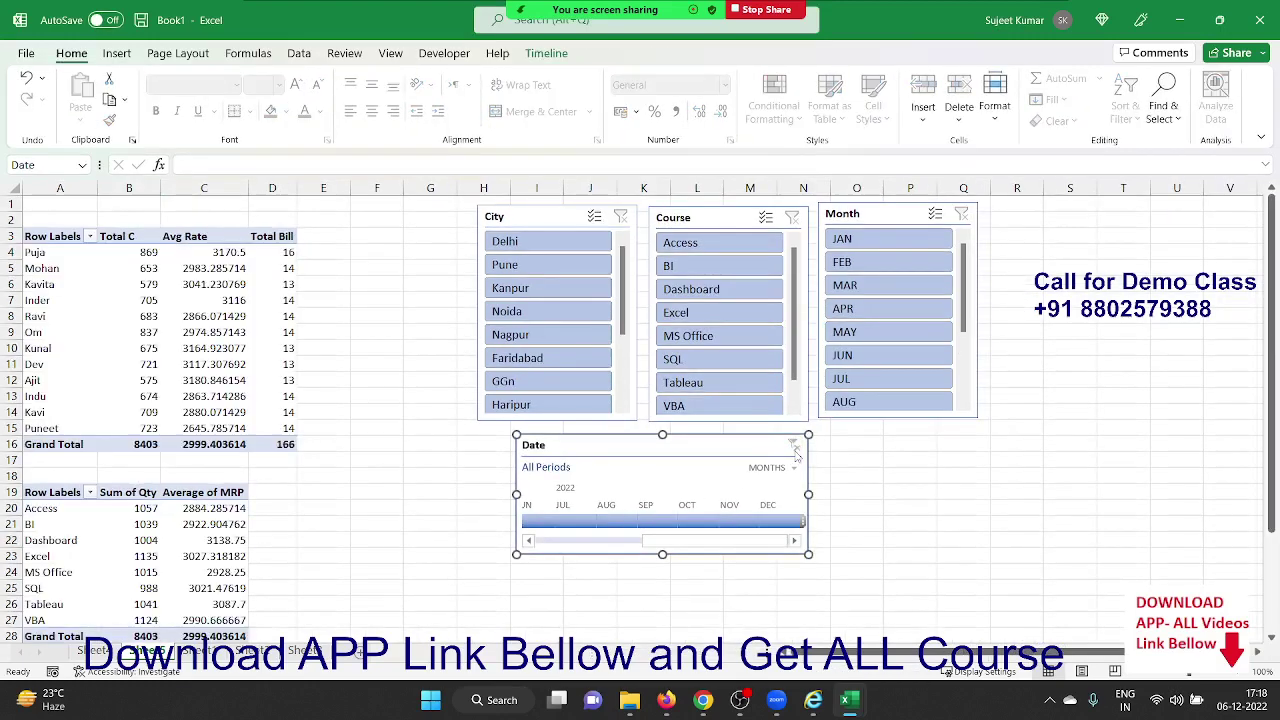
{"action": "left_click", "coordinate": [395, 493]}
{"action": "mouse_move", "coordinate": [555, 456]}
{"action": "left_mouse_down"}
{"action": "mouse_move", "coordinate": [964, 277]}
{"action": "mouse_move", "coordinate": [1027, 210]}
{"action": "left_mouse_up"}
{"action": "left_click", "coordinate": [206, 297]}
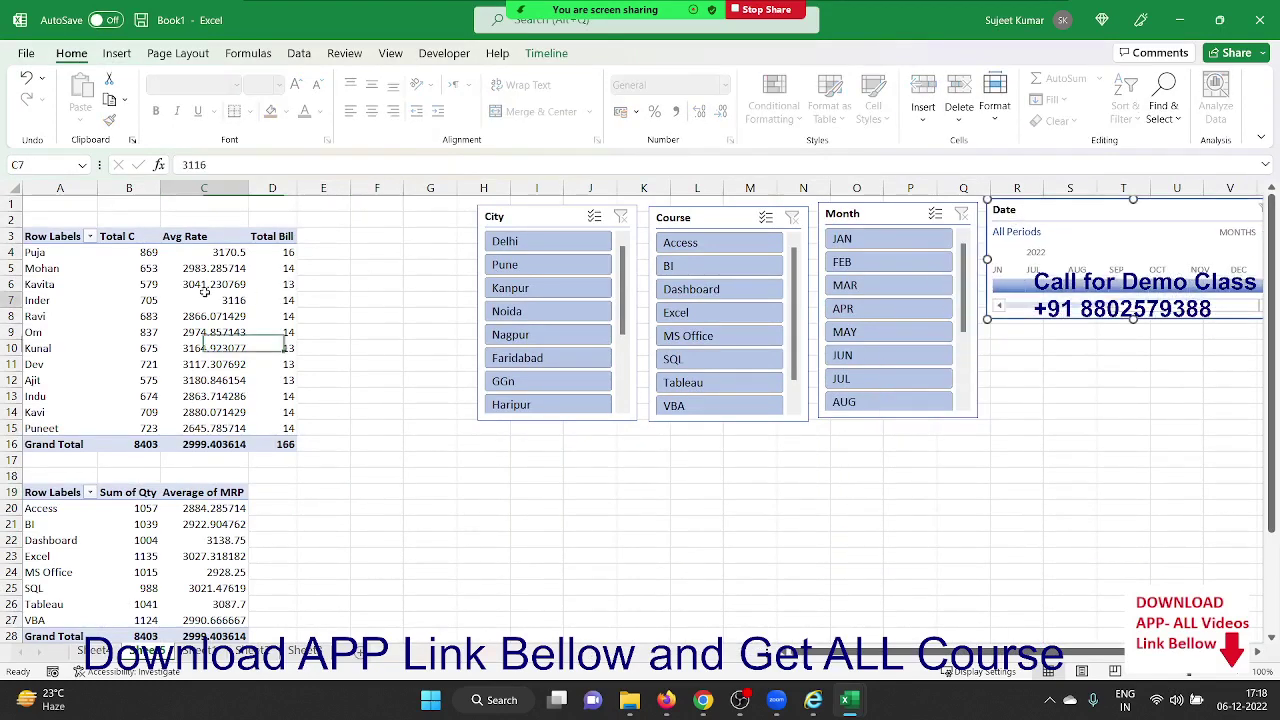
{"action": "scroll", "coordinate": [160, 517], "scroll_direction": "down", "scroll_amount": 2}
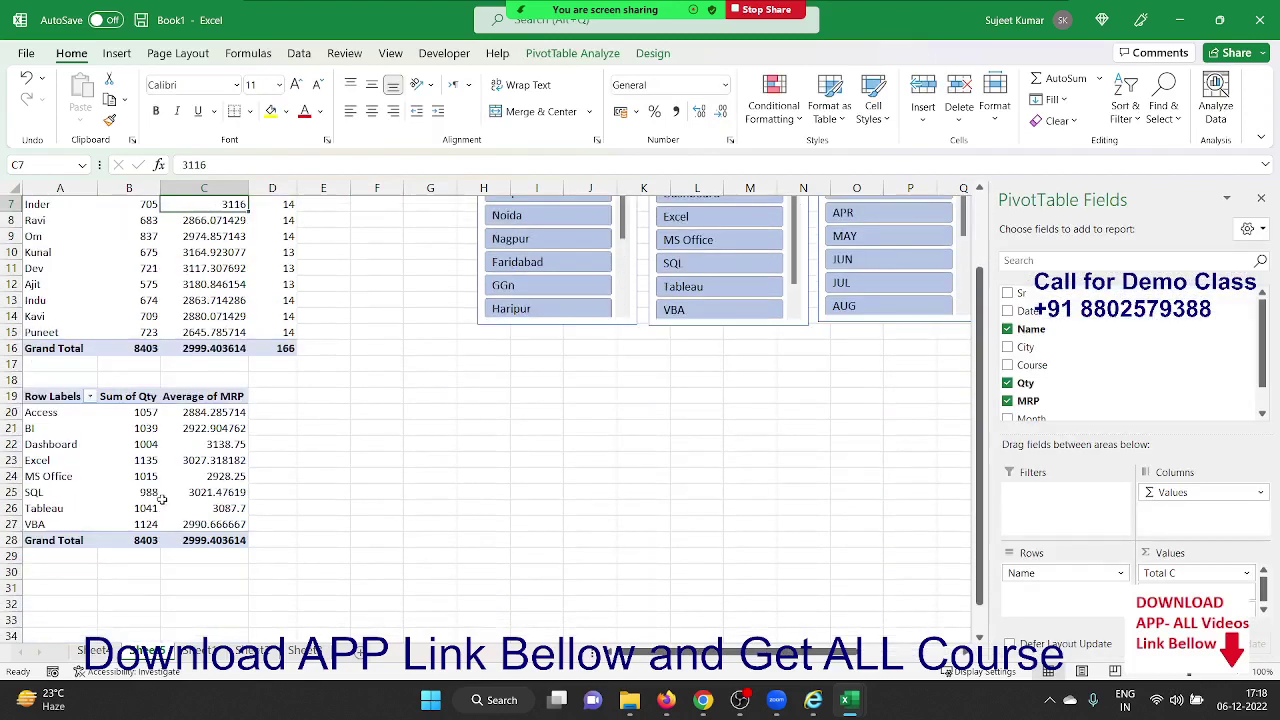
Insert a clustered column PivotChart from the Course pivot table.
{"action": "scroll", "coordinate": [159, 507], "scroll_direction": "up", "scroll_amount": 2}
{"action": "left_click", "coordinate": [157, 510]}
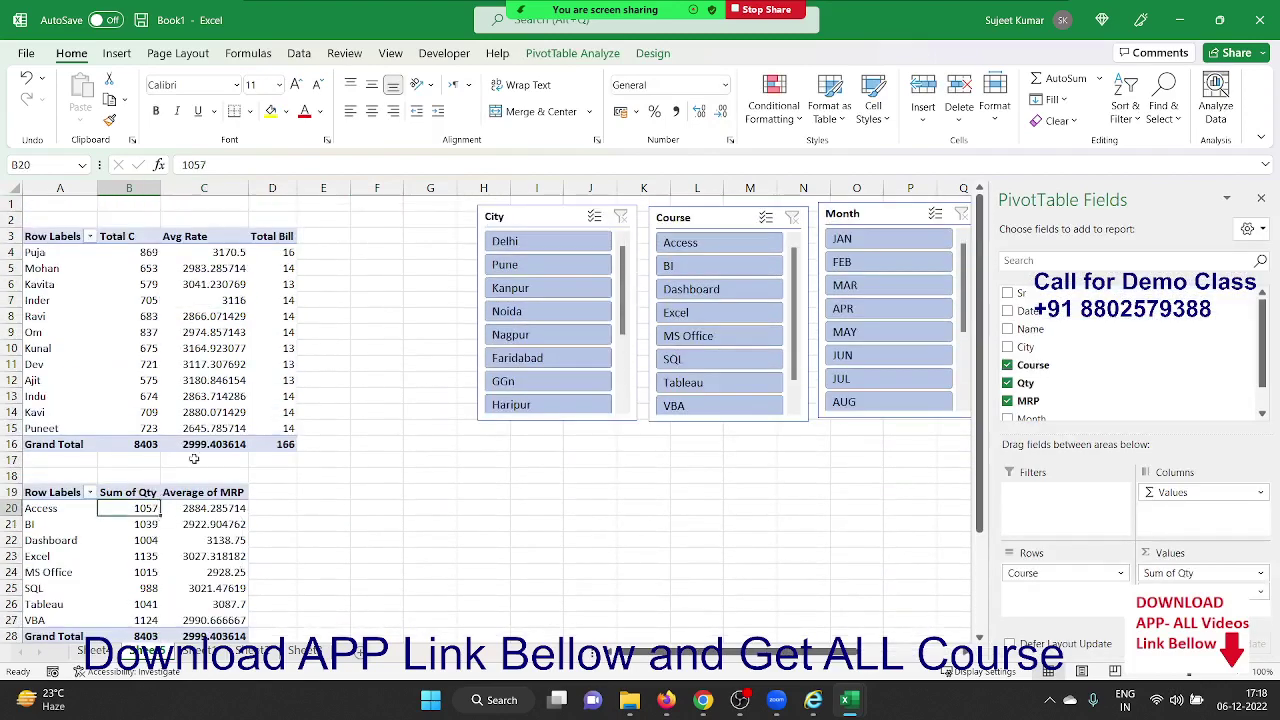
{"action": "left_click", "coordinate": [117, 56]}
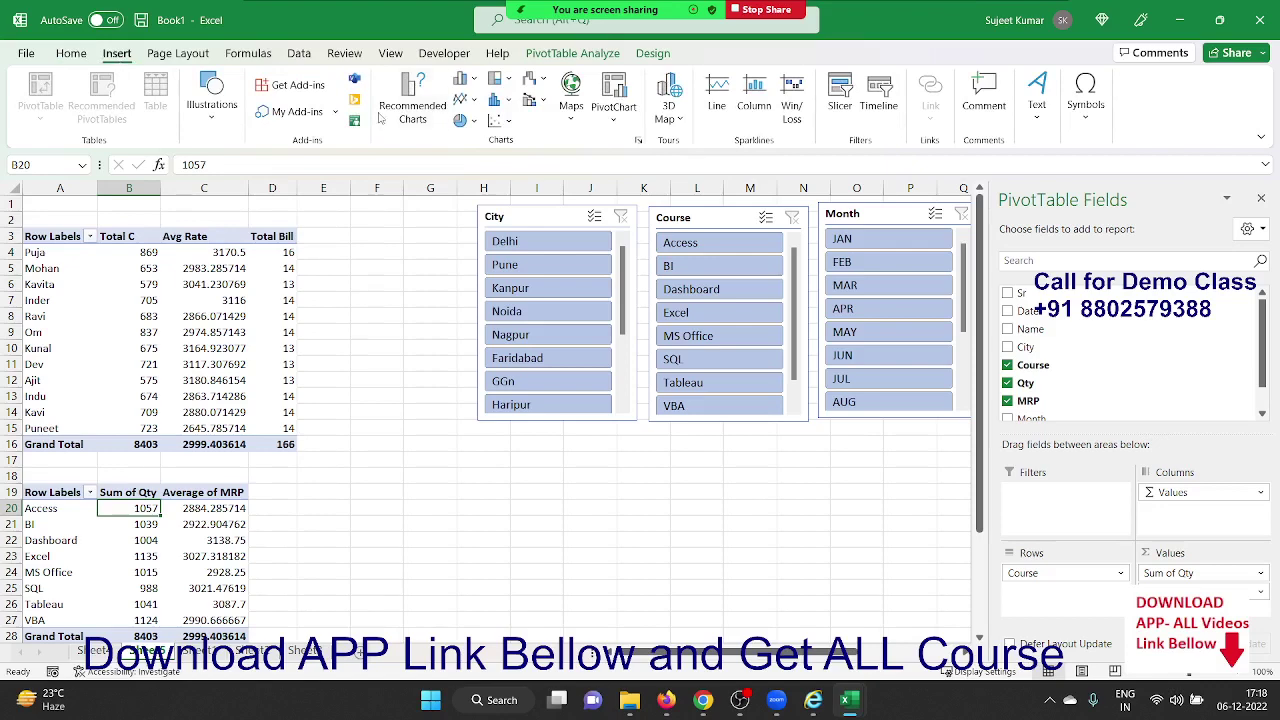
{"action": "left_click", "coordinate": [463, 78]}
{"action": "left_click", "coordinate": [474, 138]}
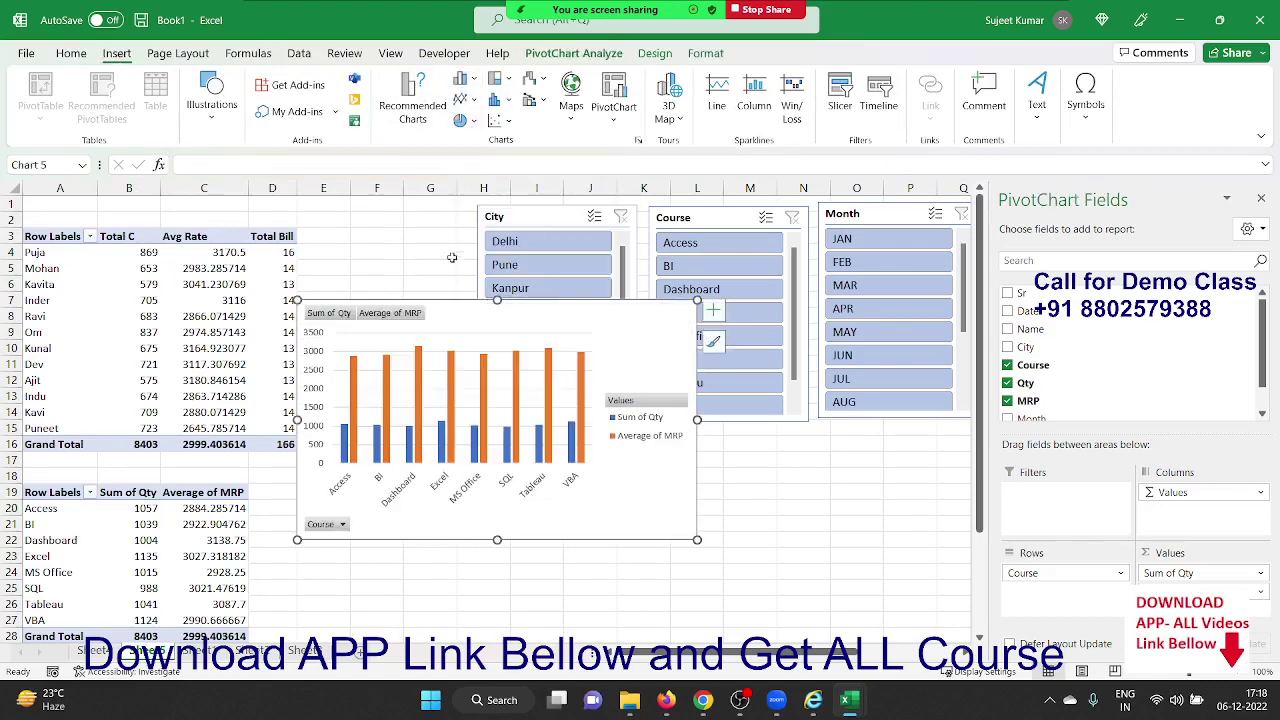
Place the chart below the slicers and widen it so course labels fit.
{"action": "left_click_drag", "start_coordinate": [458, 314], "coordinate": [524, 465]}
{"action": "scroll", "coordinate": [505, 455], "scroll_direction": "down", "scroll_amount": 2}
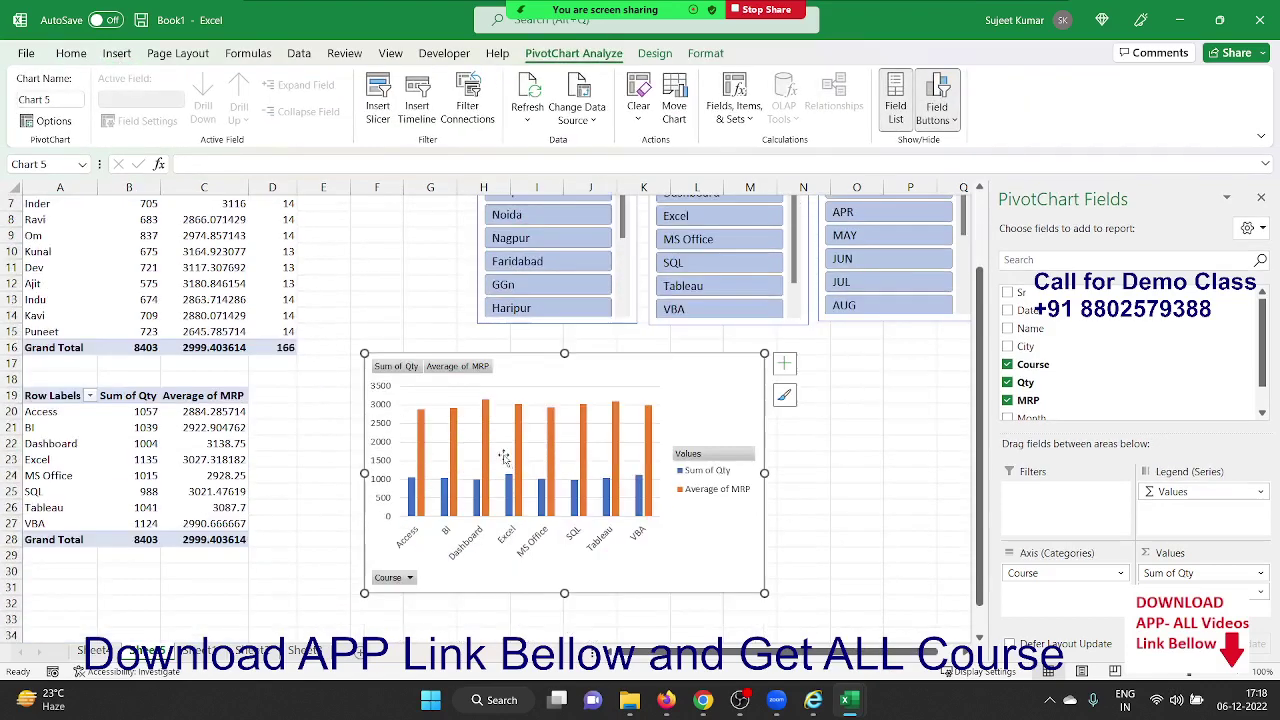
{"action": "left_click_drag", "start_coordinate": [512, 379], "coordinate": [452, 401]}
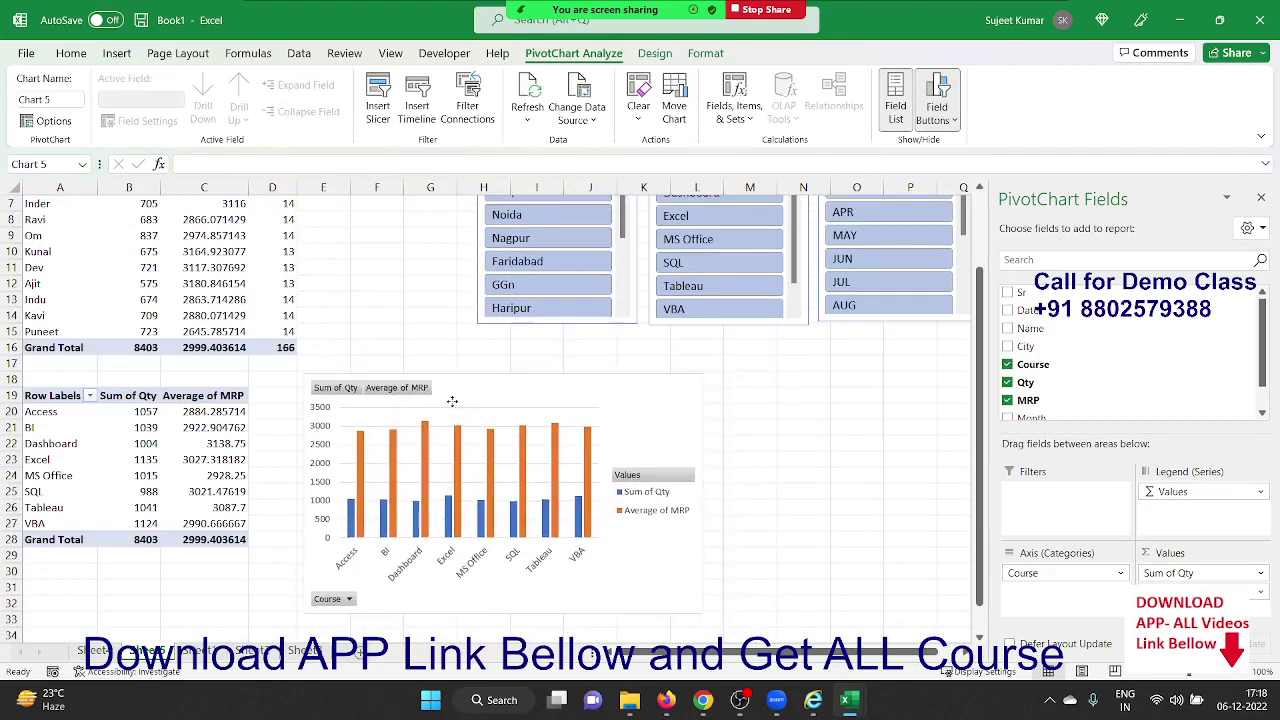
{"action": "left_click_drag", "start_coordinate": [704, 618], "coordinate": [845, 612]}
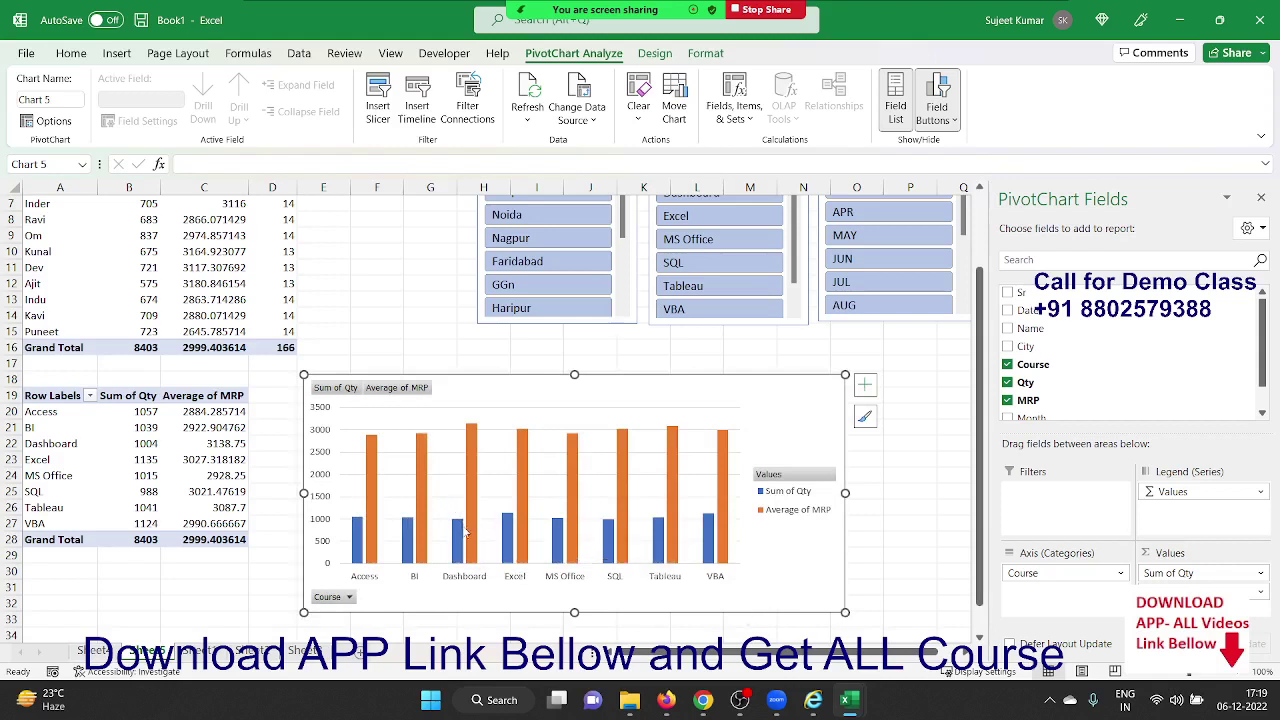
{"action": "left_click", "coordinate": [465, 532]}
Make Average of MRP a line on a secondary axis, keeping Sum of Qty as columns.
{"action": "right_click", "coordinate": [465, 532]}
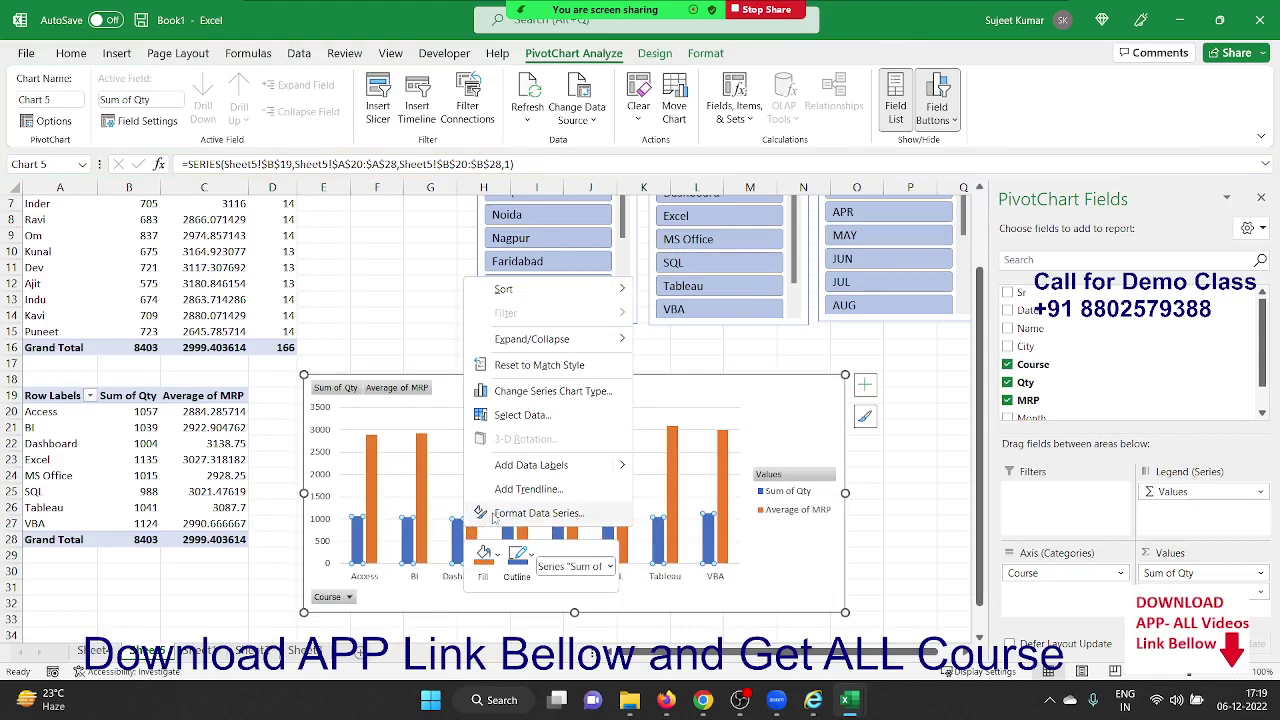
{"action": "left_click", "coordinate": [493, 513]}
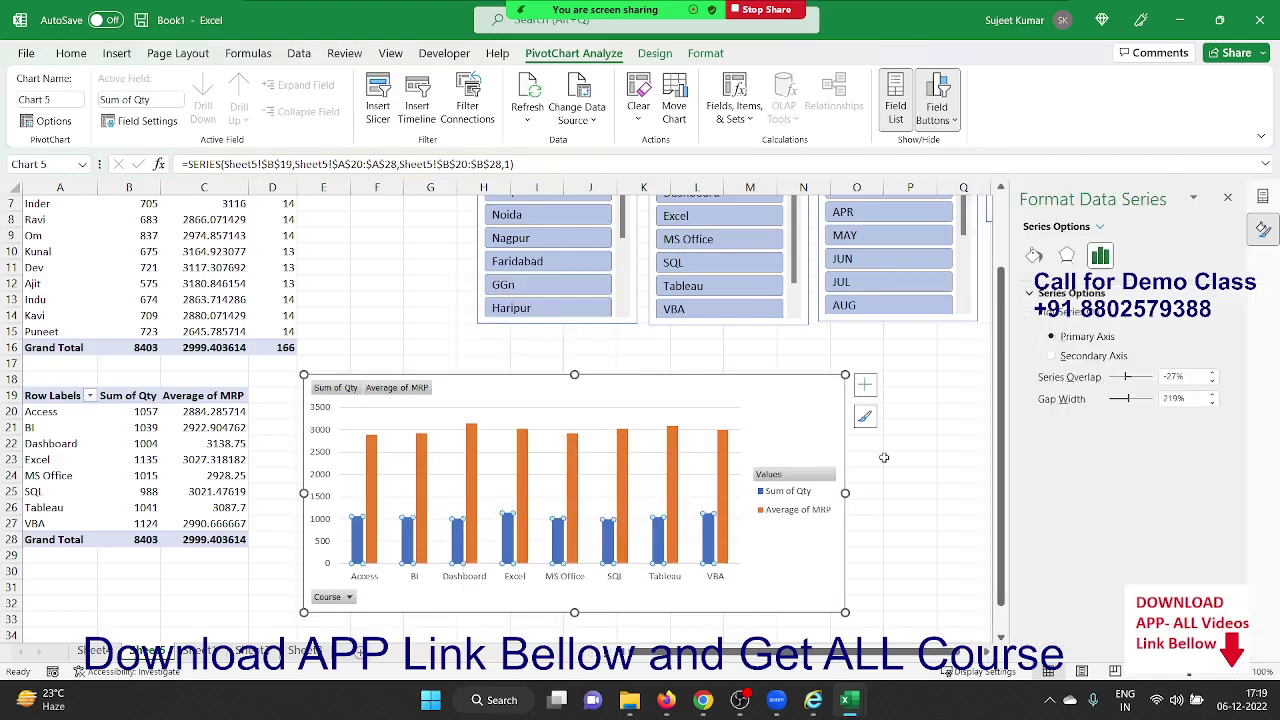
{"action": "right_click", "coordinate": [553, 534]}
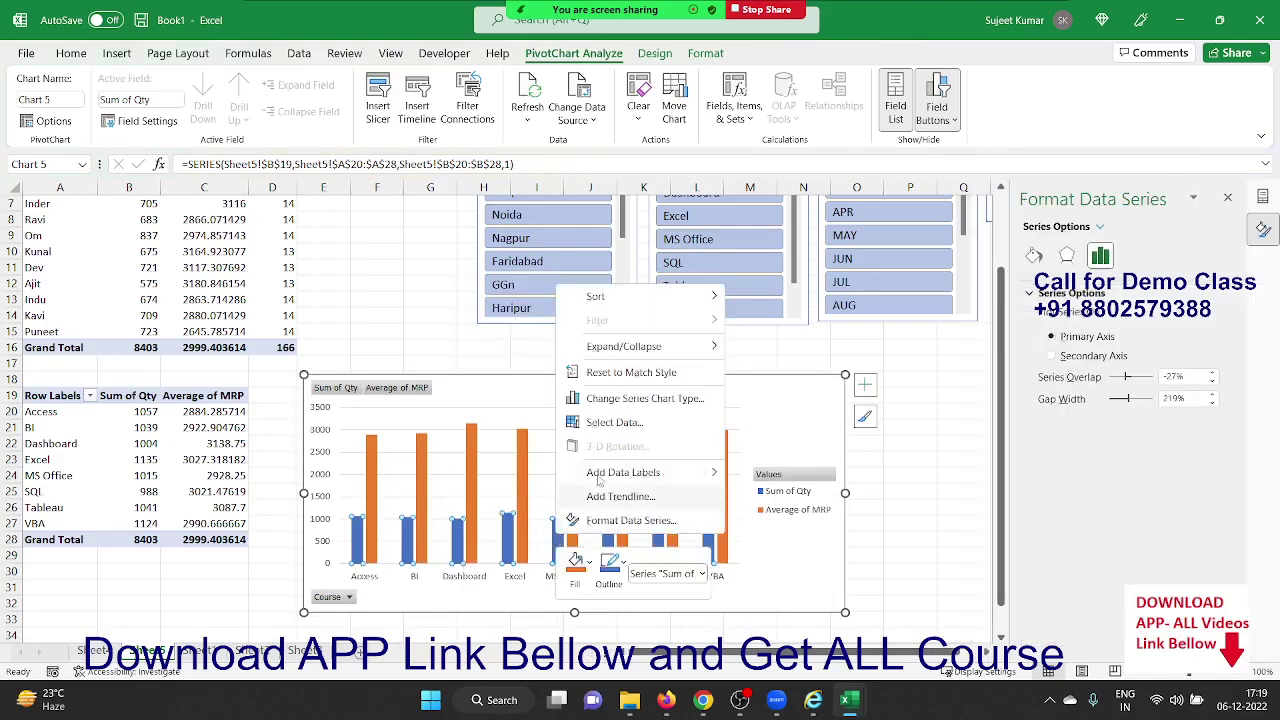
{"action": "left_click", "coordinate": [629, 399]}
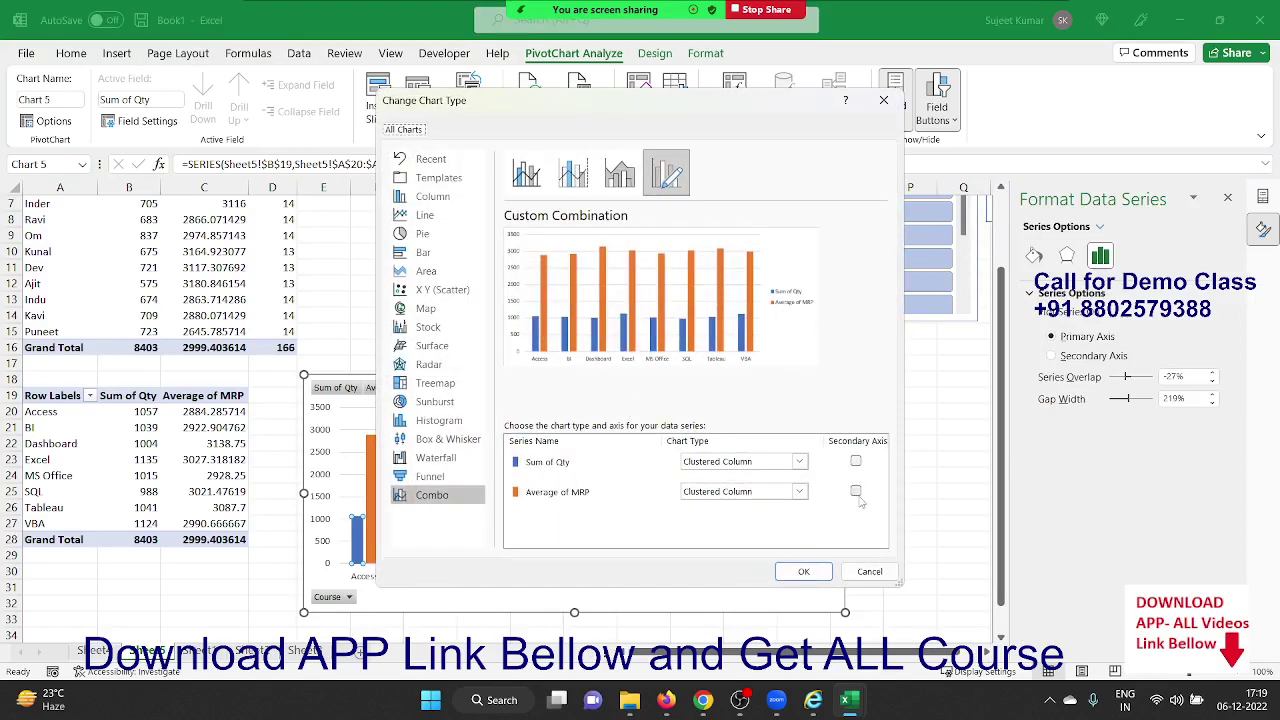
{"action": "left_click", "coordinate": [757, 491]}
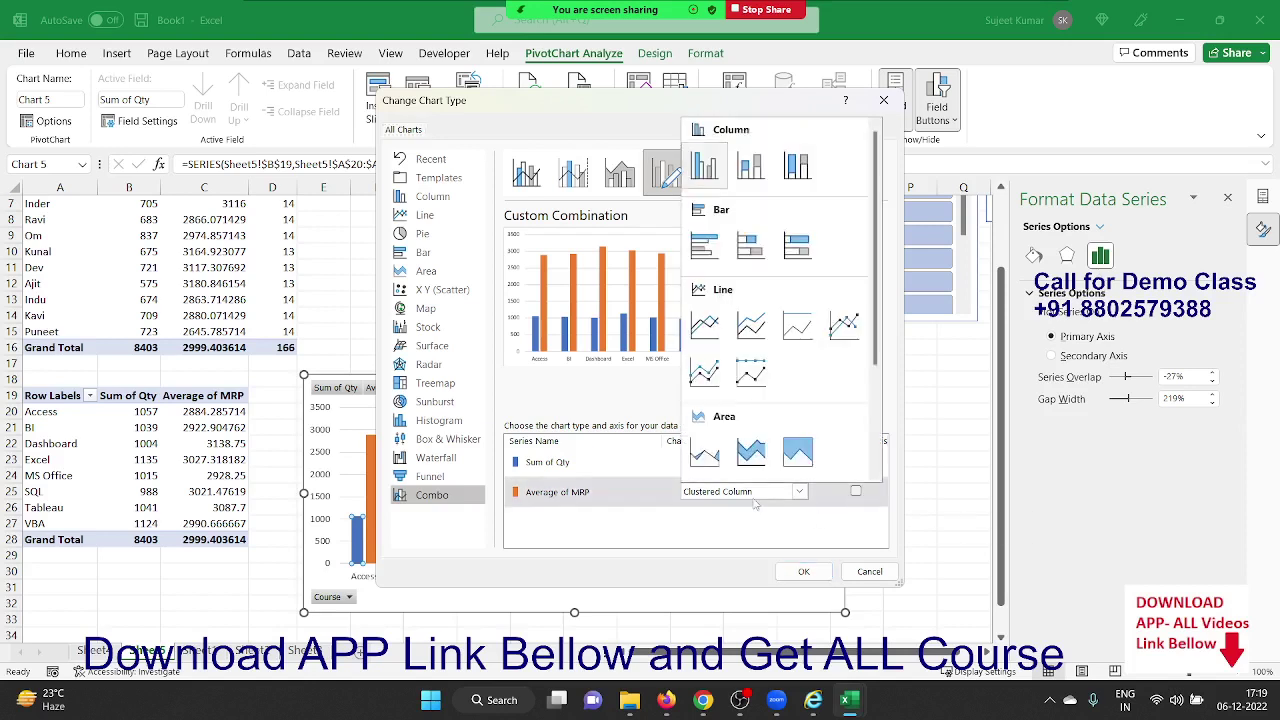
{"action": "left_click", "coordinate": [704, 324]}
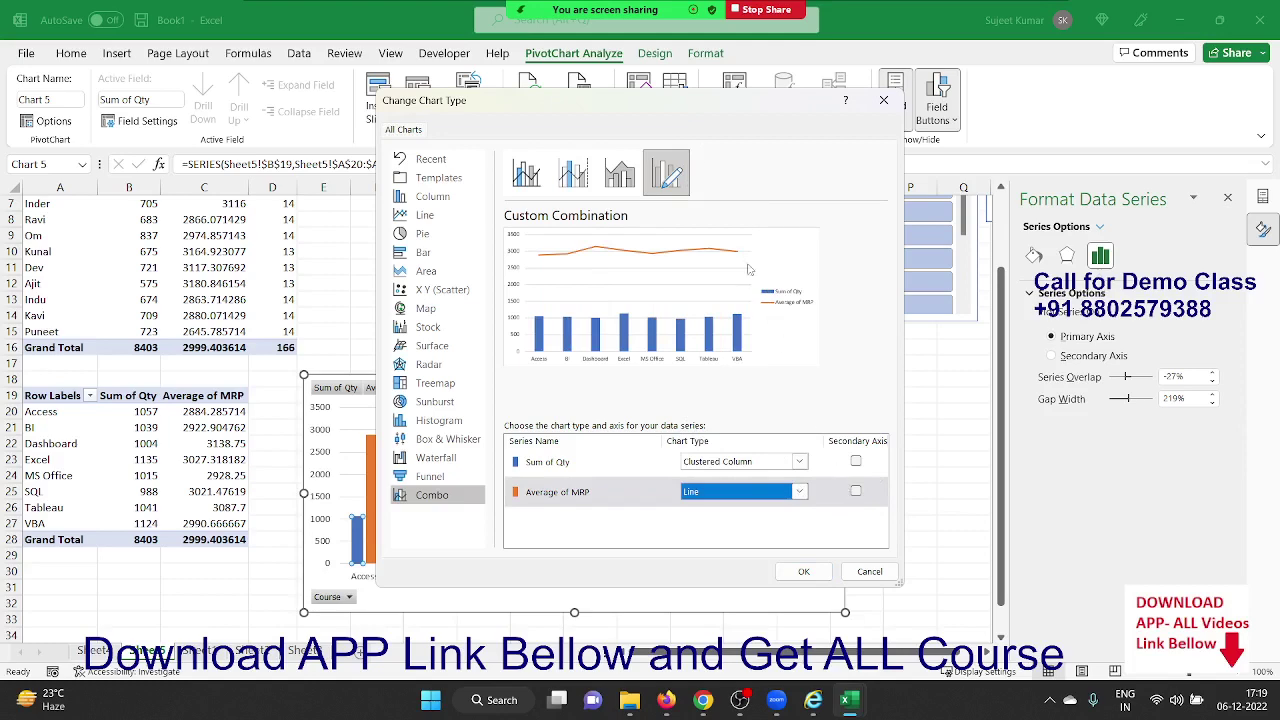
{"action": "left_click_drag", "start_coordinate": [652, 113], "coordinate": [1032, 131]}
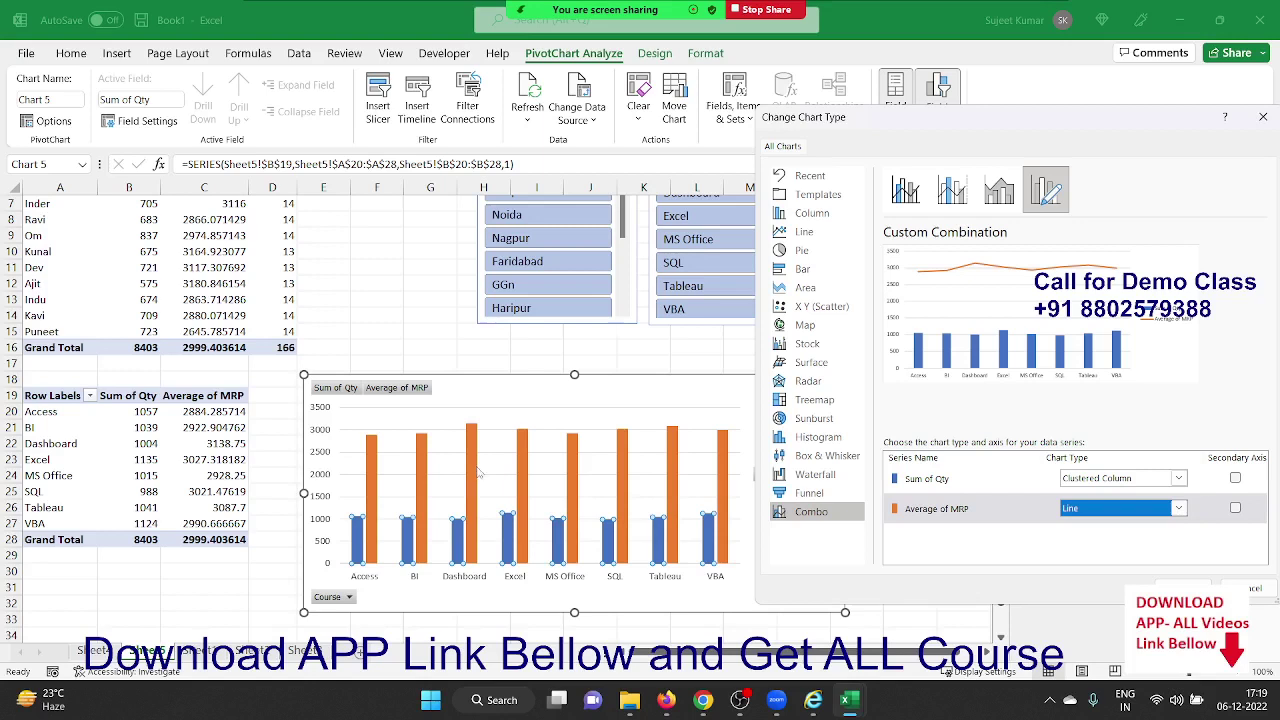
{"action": "left_click", "coordinate": [1236, 508]}
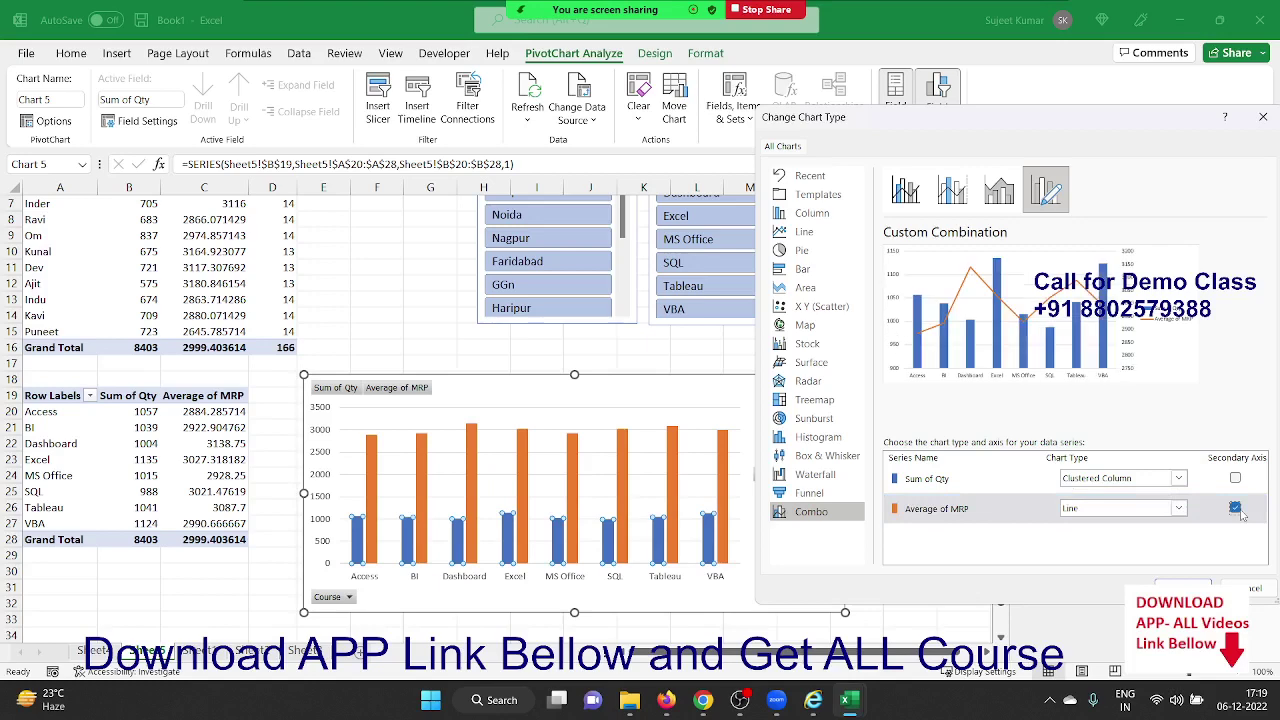
{"action": "left_click", "coordinate": [1183, 588]}
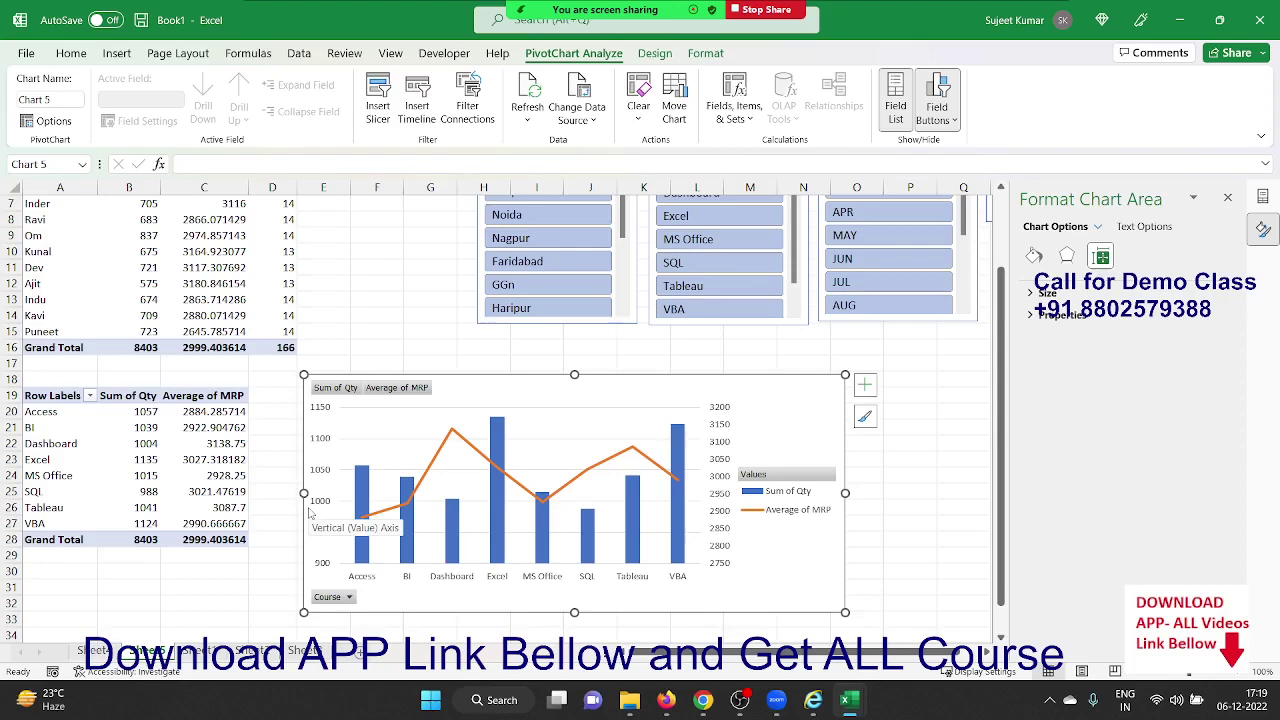
Nudge the combo PivotChart slightly right beside the pivot table, then deselect it.
{"action": "scroll", "coordinate": [10, 298], "scroll_direction": "up", "scroll_amount": 2}
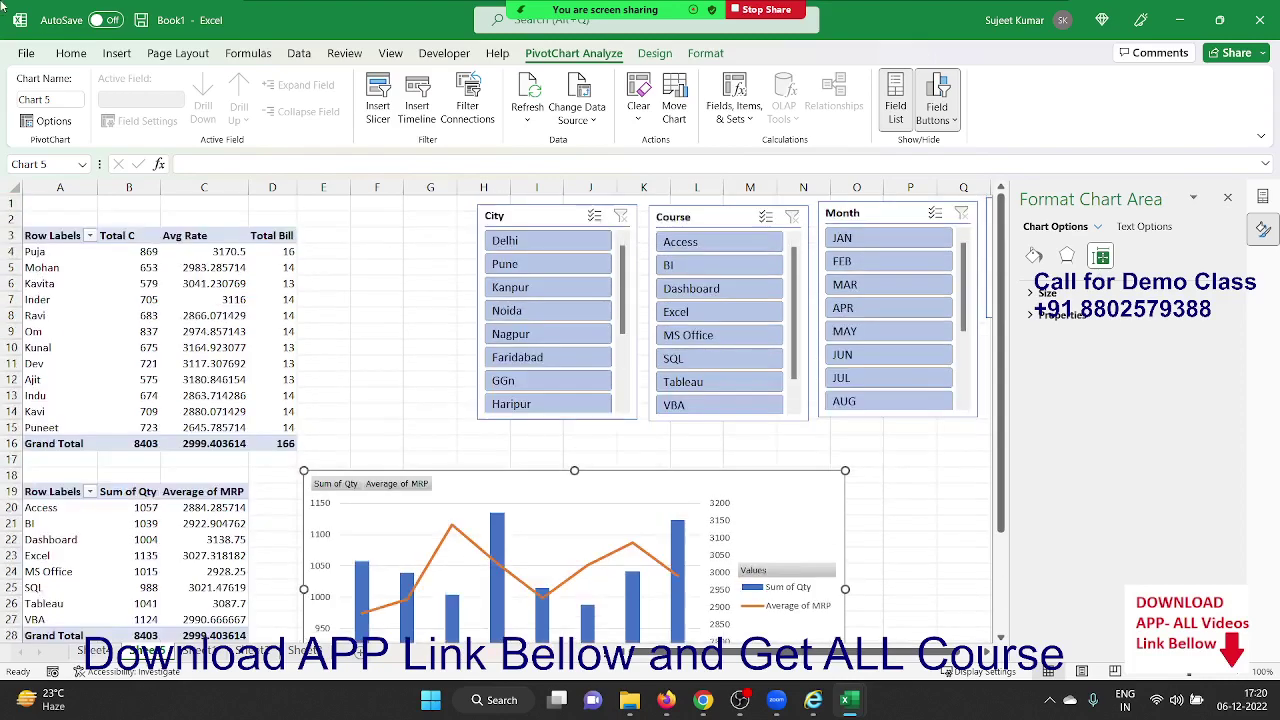
{"action": "left_click", "coordinate": [705, 53]}
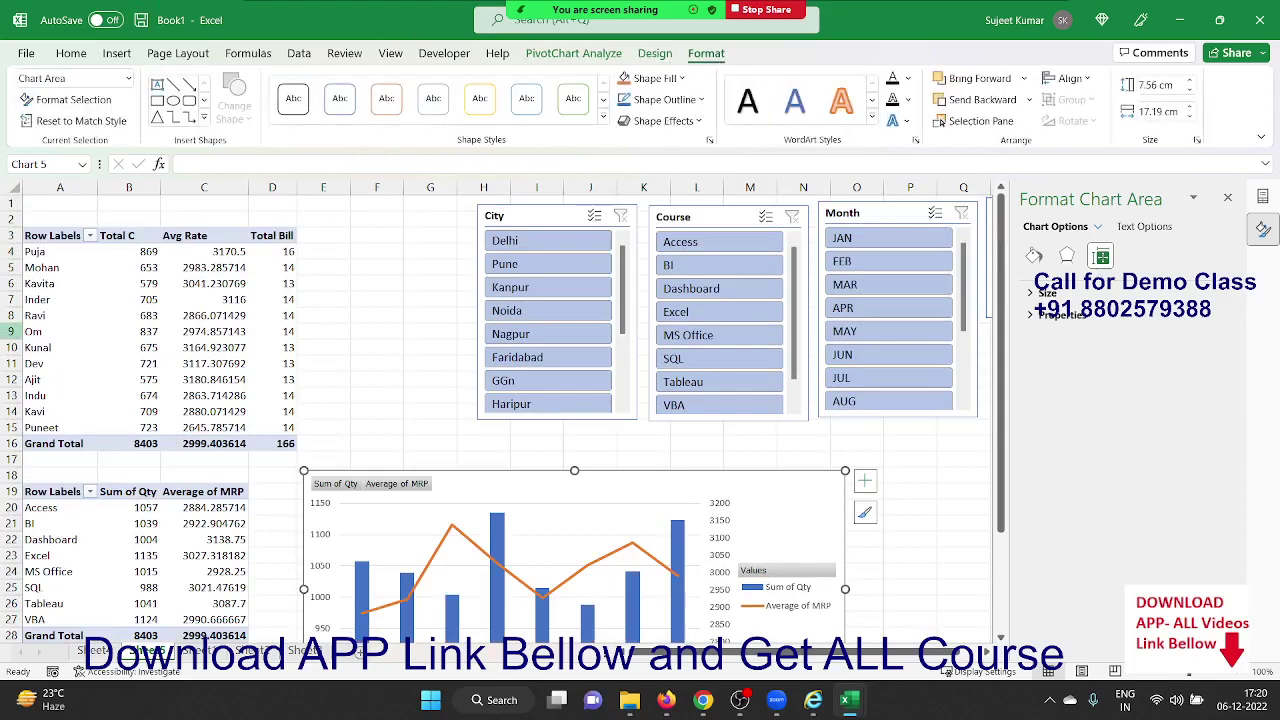
{"action": "scroll", "coordinate": [309, 394], "scroll_direction": "down", "scroll_amount": 2}
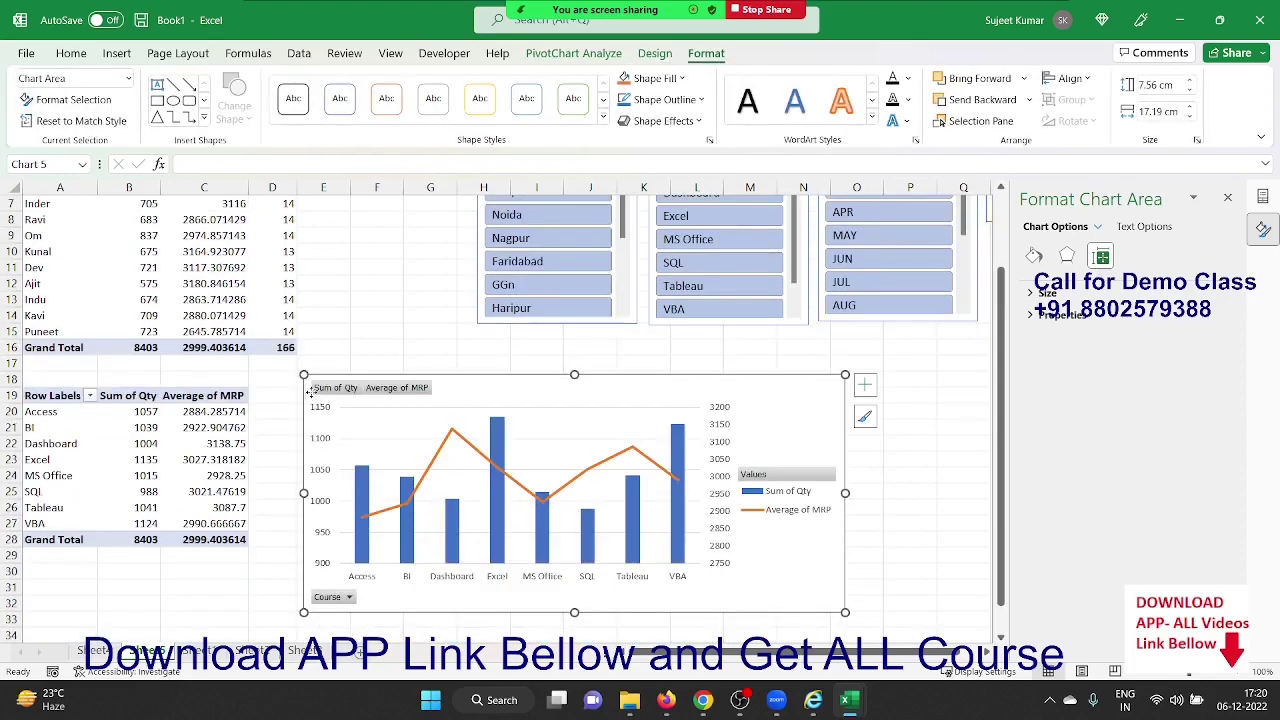
{"action": "left_click_drag", "start_coordinate": [310, 393], "coordinate": [385, 374]}
{"action": "left_click", "coordinate": [283, 420]}
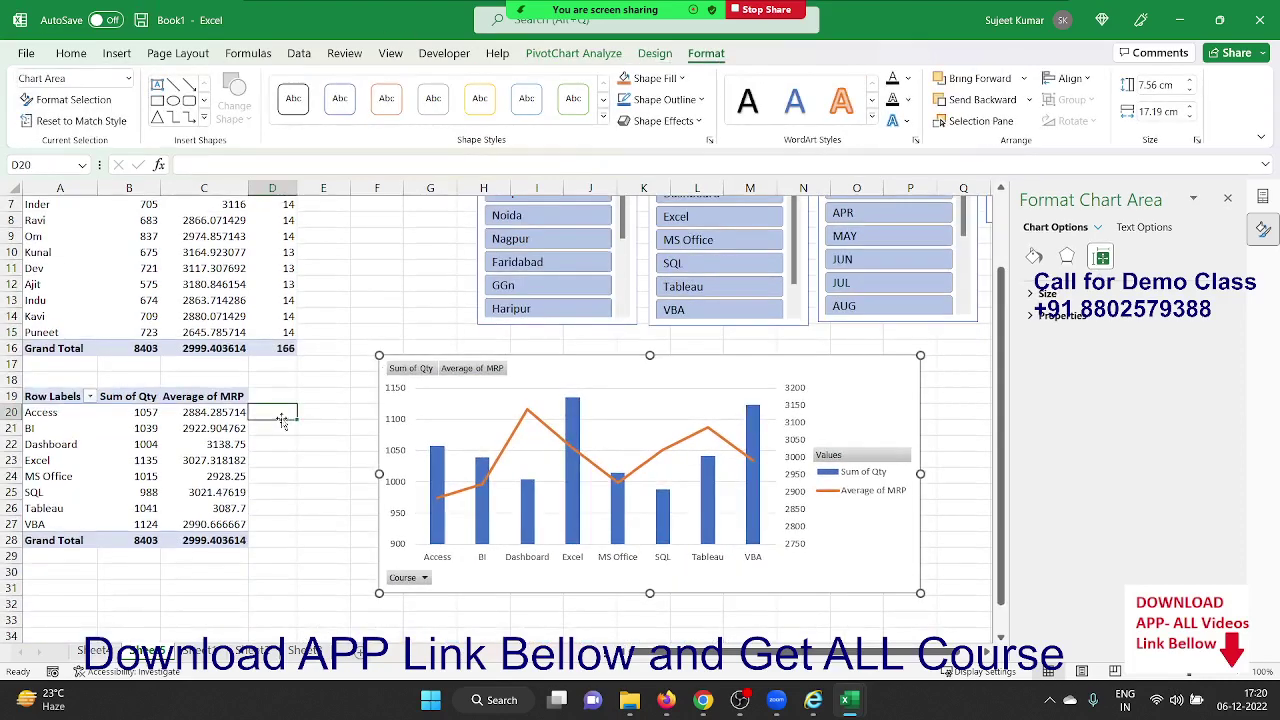
On the sales data sheet, review the Course, Qty and Month columns and select cell A1.
{"action": "scroll", "coordinate": [283, 420], "scroll_direction": "up", "scroll_amount": 1}
{"action": "scroll", "coordinate": [283, 420], "scroll_direction": "up", "scroll_amount": 2}
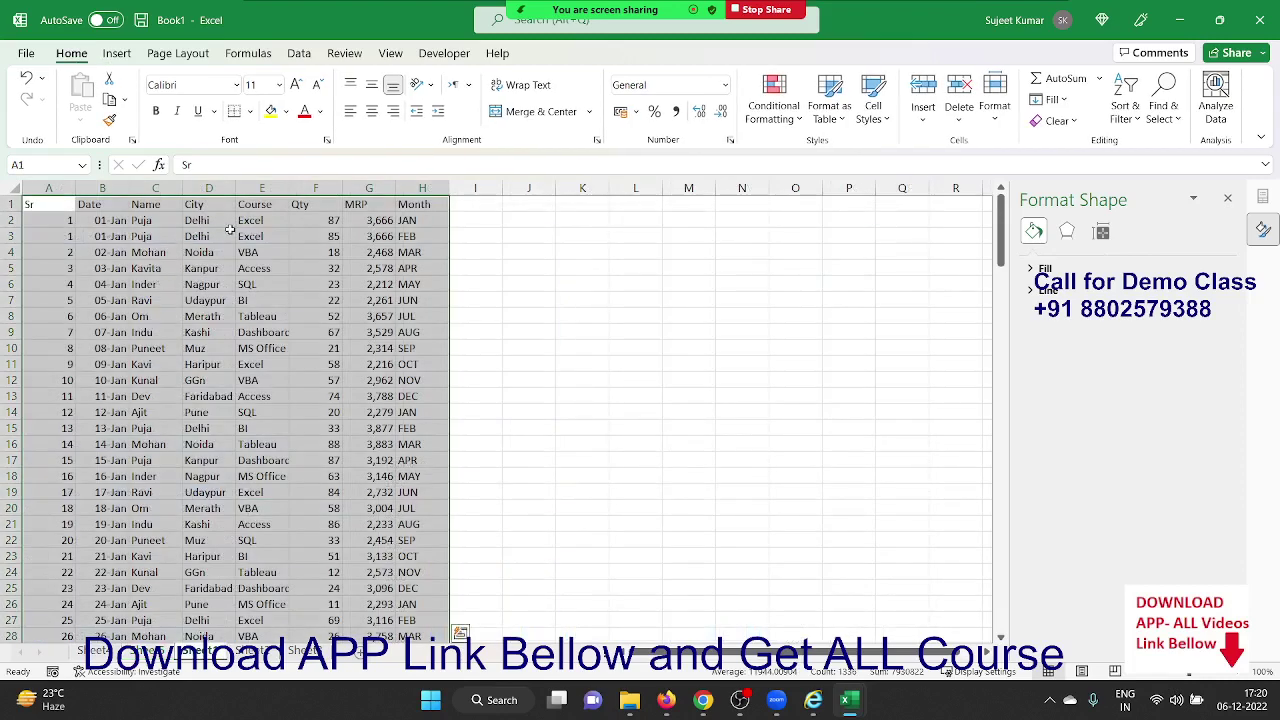
{"action": "left_click", "coordinate": [254, 216]}
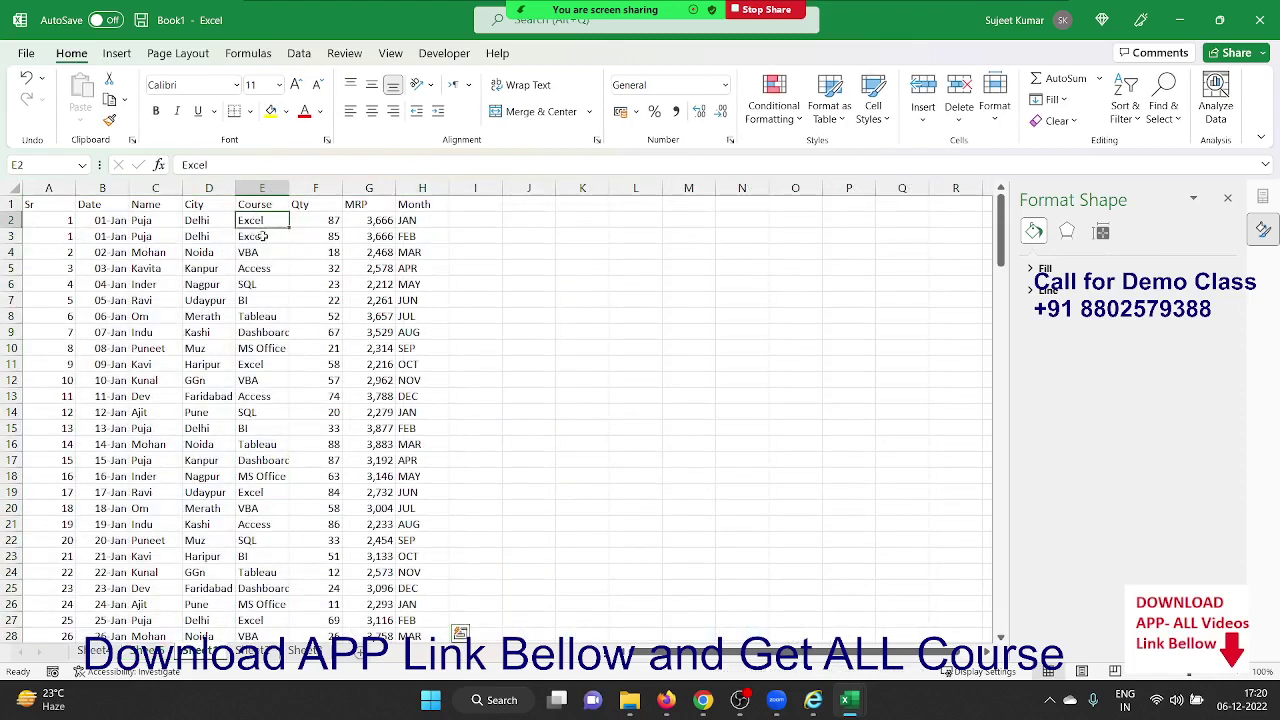
{"action": "left_click_drag", "start_coordinate": [261, 235], "coordinate": [262, 332]}
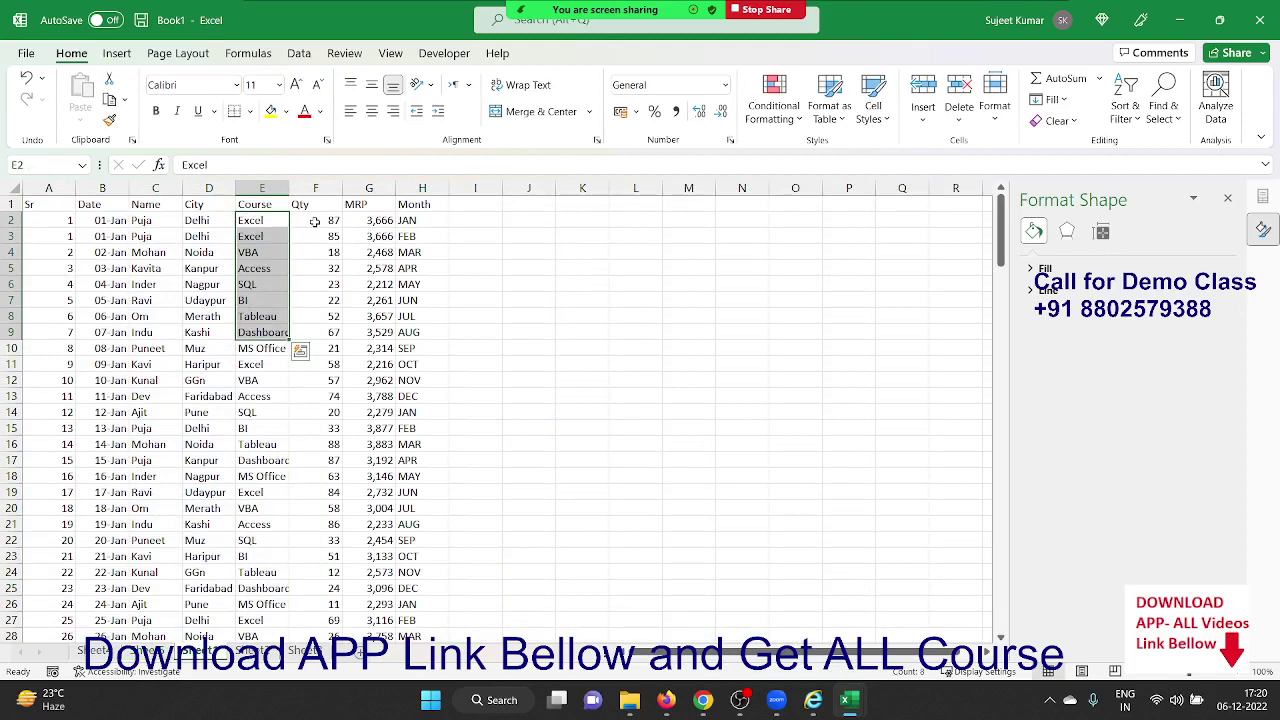
{"action": "left_click_drag", "start_coordinate": [314, 221], "coordinate": [317, 291]}
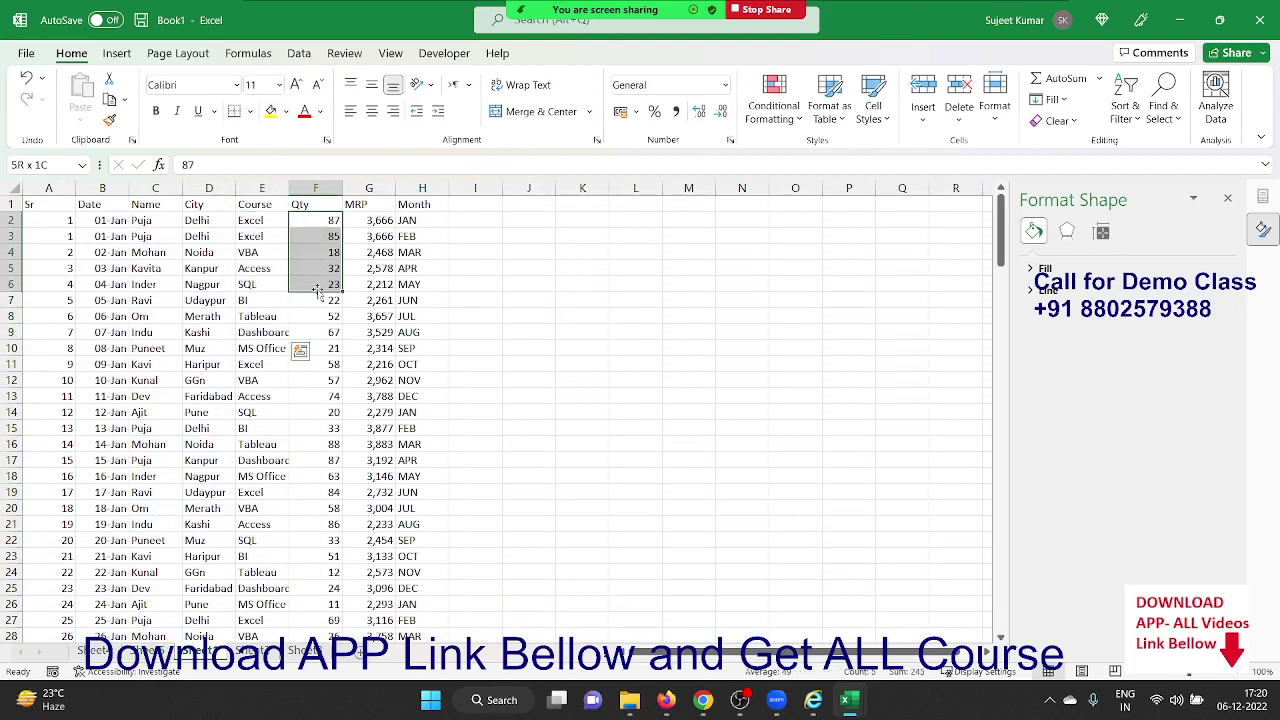
{"action": "left_click_drag", "start_coordinate": [412, 220], "coordinate": [412, 326]}
{"action": "left_click", "coordinate": [340, 237]}
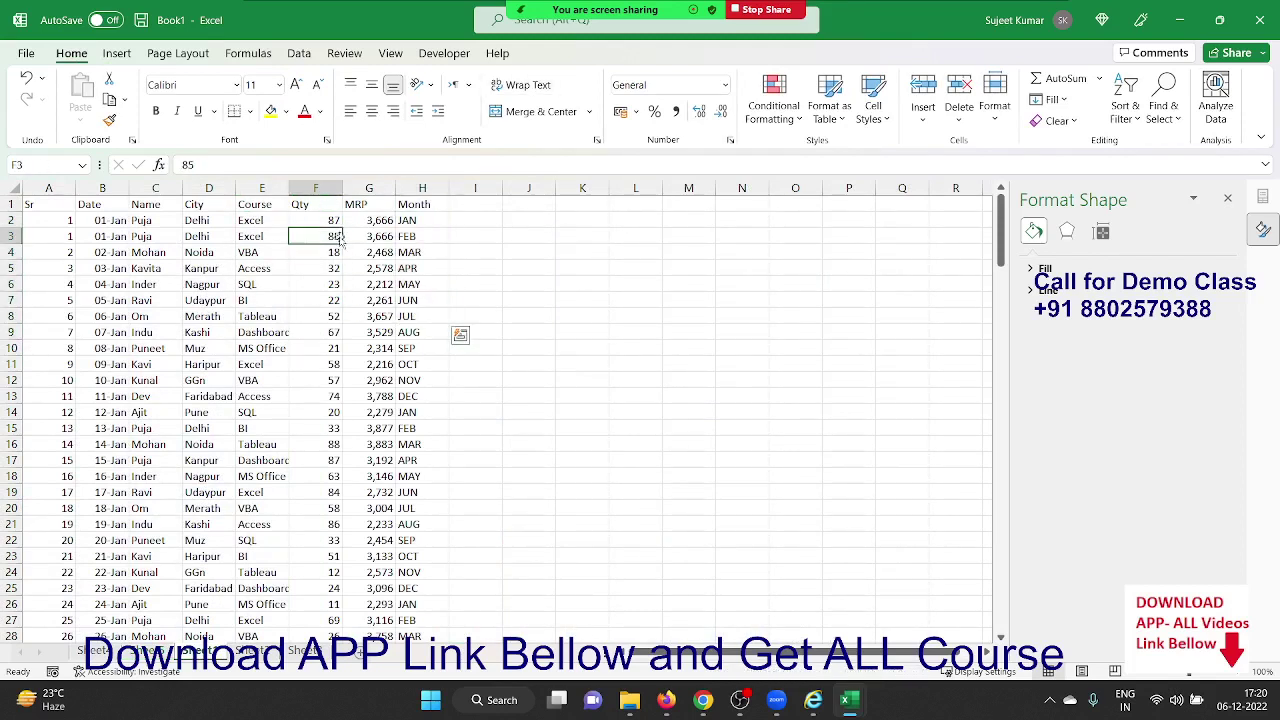
{"action": "left_click", "coordinate": [30, 204]}
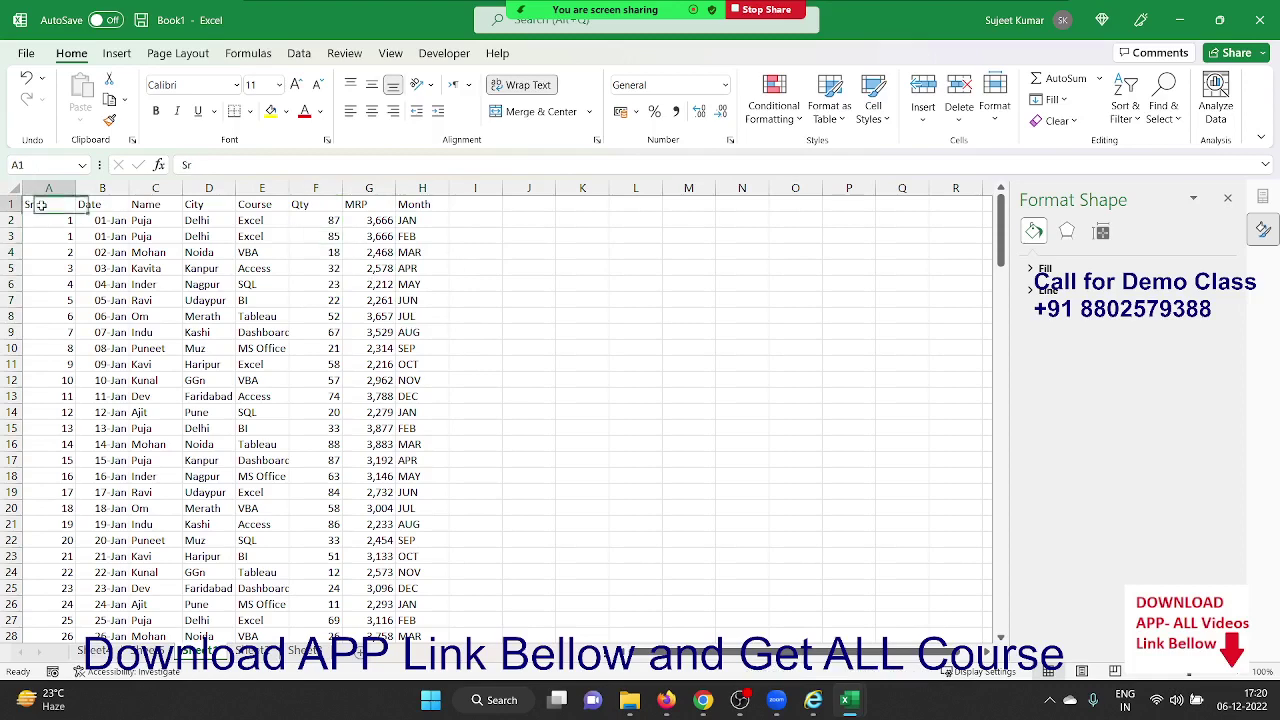
{"action": "left_click", "coordinate": [117, 53]}
Create a pivot table from A1:H167 on a new sheet, with Month in Rows and Qty added to Values twice.
{"action": "left_click", "coordinate": [42, 88]}
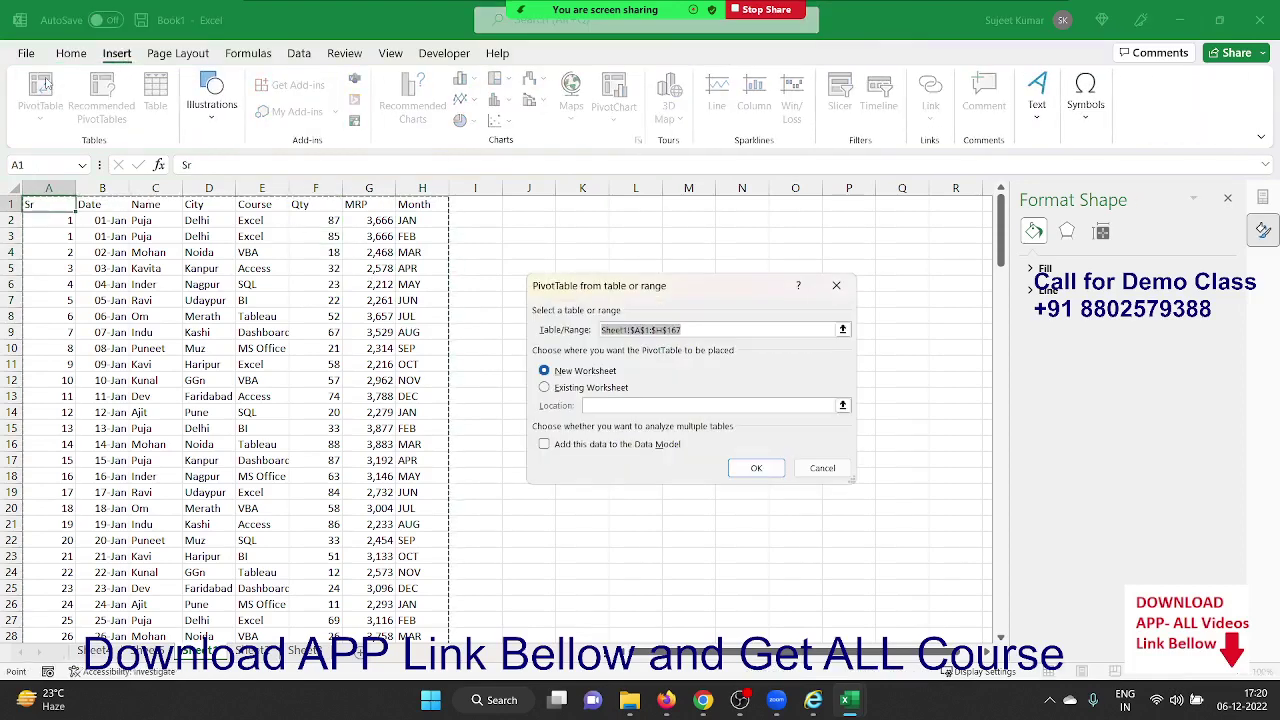
{"action": "left_click", "coordinate": [750, 468]}
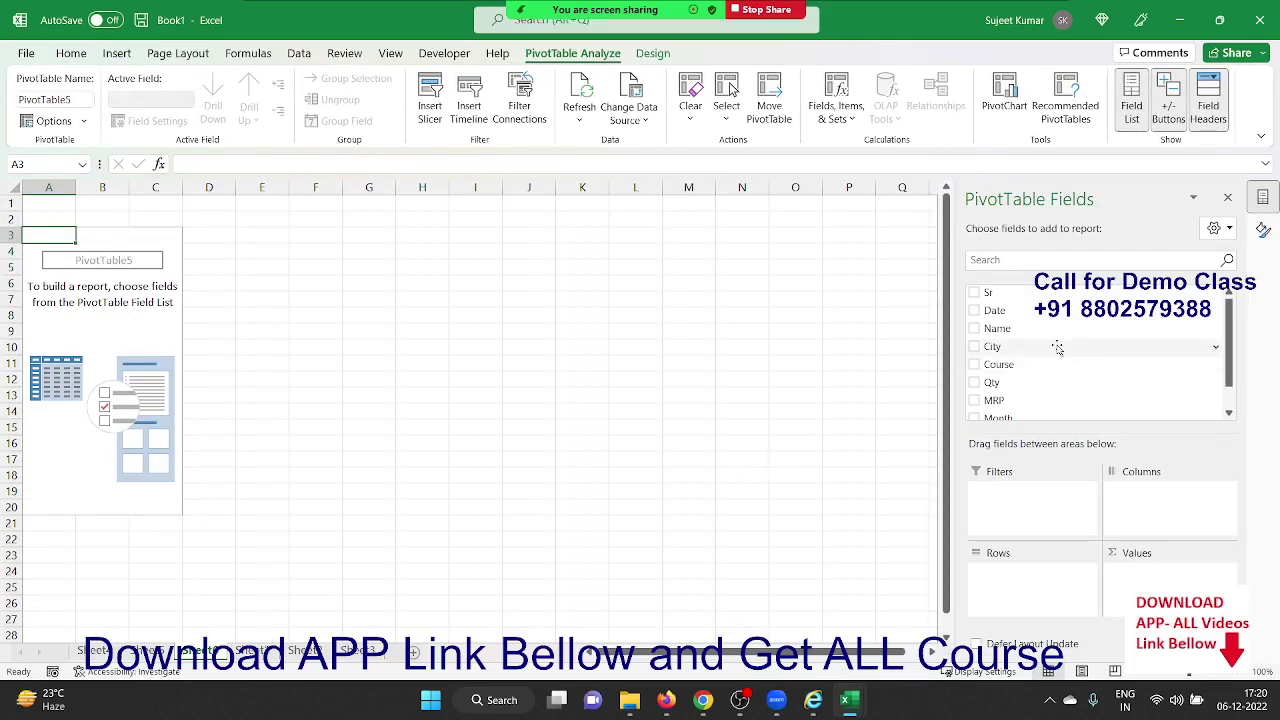
{"action": "scroll", "coordinate": [1057, 347], "scroll_direction": "down", "scroll_amount": 2}
{"action": "mouse_move", "coordinate": [1020, 389]}
{"action": "left_mouse_down"}
{"action": "mouse_move", "coordinate": [1077, 579]}
{"action": "mouse_move", "coordinate": [1046, 572]}
{"action": "left_mouse_up"}
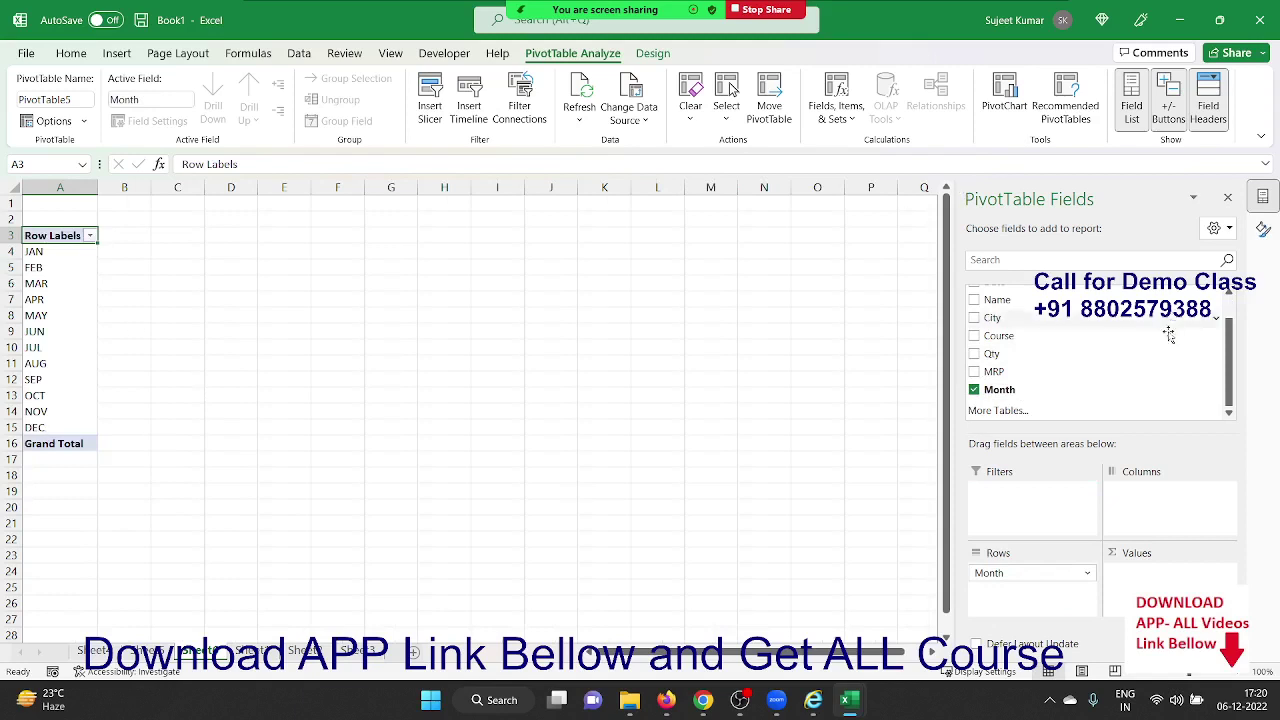
{"action": "left_click_drag", "start_coordinate": [1040, 354], "coordinate": [1155, 573]}
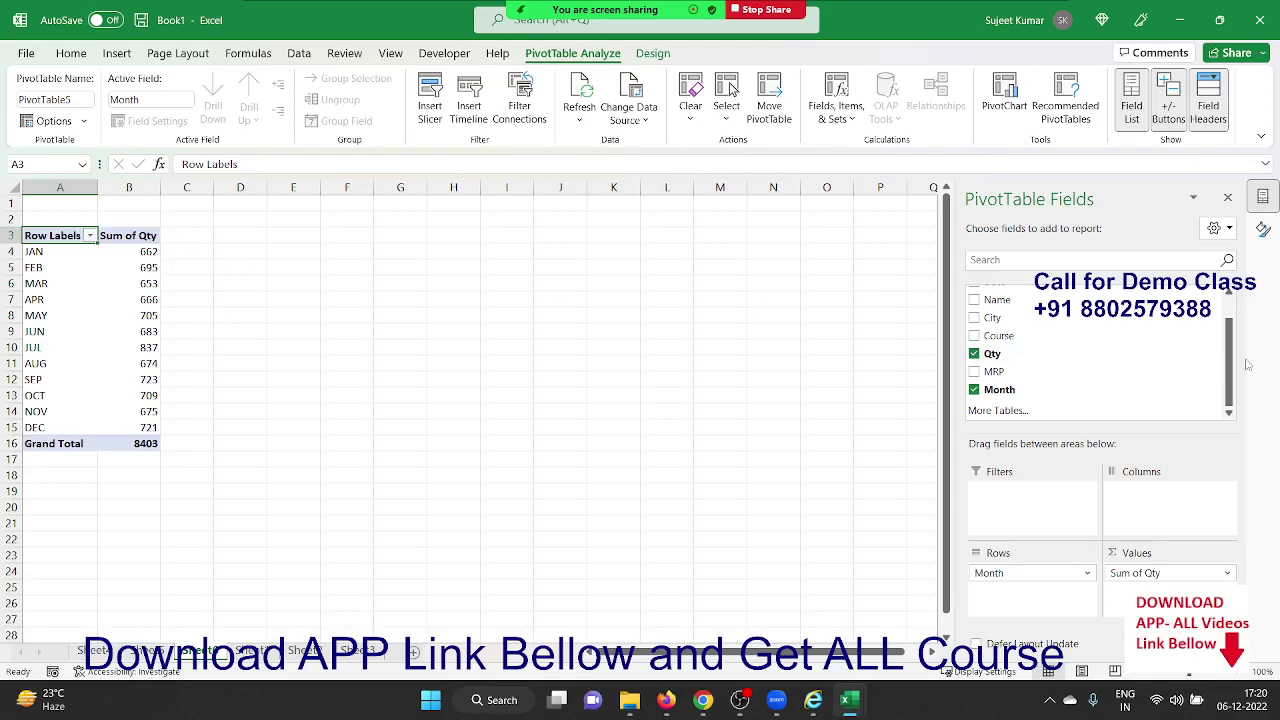
{"action": "mouse_move", "coordinate": [1043, 355]}
{"action": "left_mouse_down"}
{"action": "mouse_move", "coordinate": [1160, 449]}
{"action": "mouse_move", "coordinate": [1150, 580]}
{"action": "left_mouse_up"}
{"action": "left_click", "coordinate": [1150, 590]}
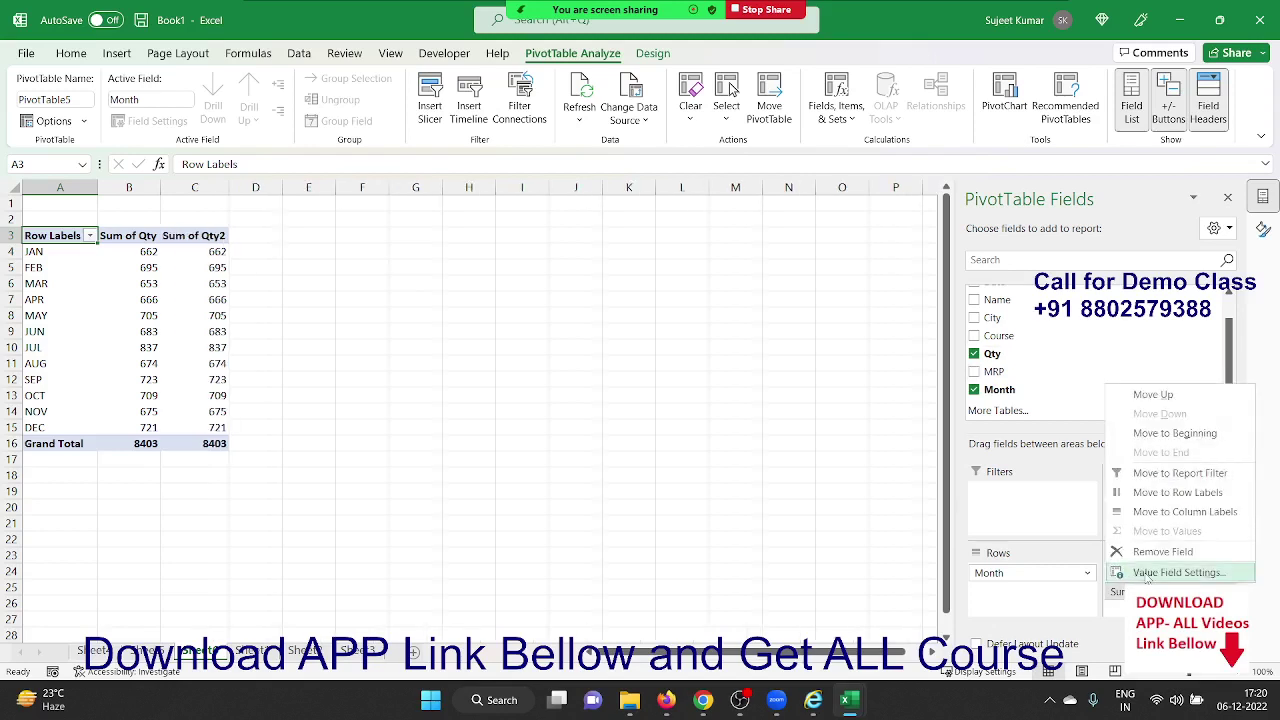
Show Sum of Qty2 as Running Total In by Month, climbing from 662 in JAN to 8403 in DEC.
{"action": "left_click", "coordinate": [1175, 572]}
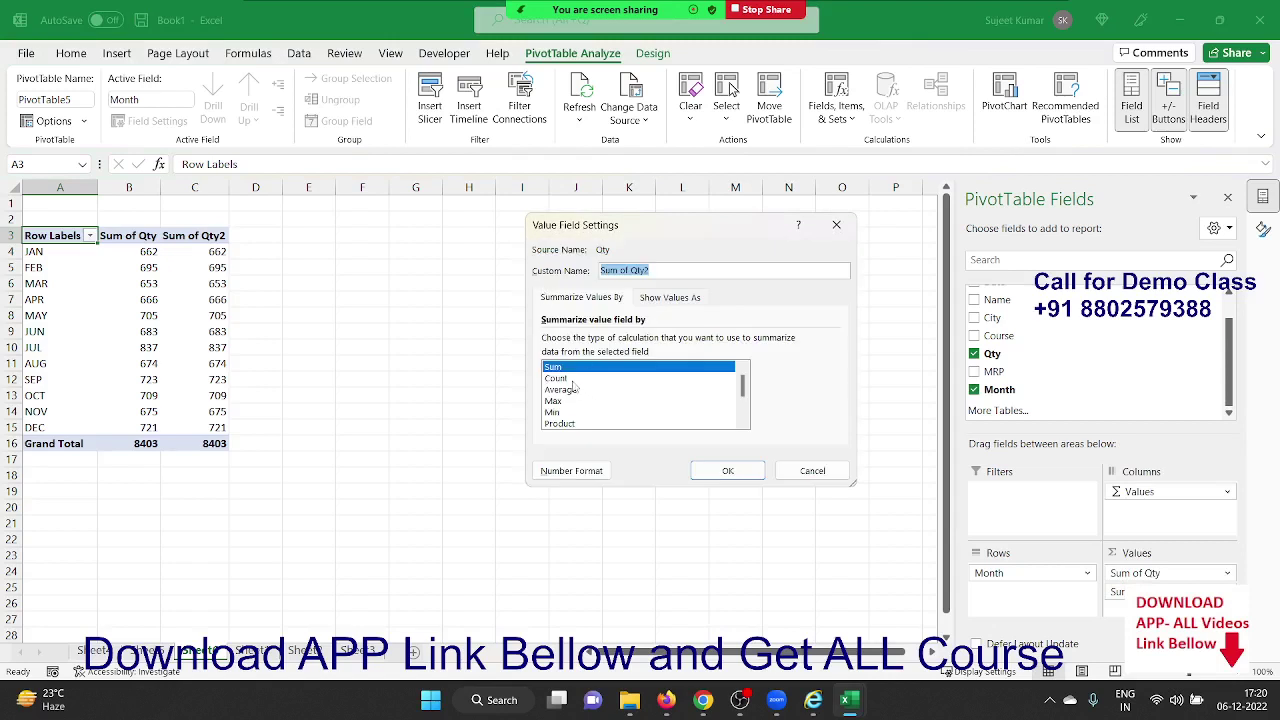
{"action": "left_click", "coordinate": [667, 297]}
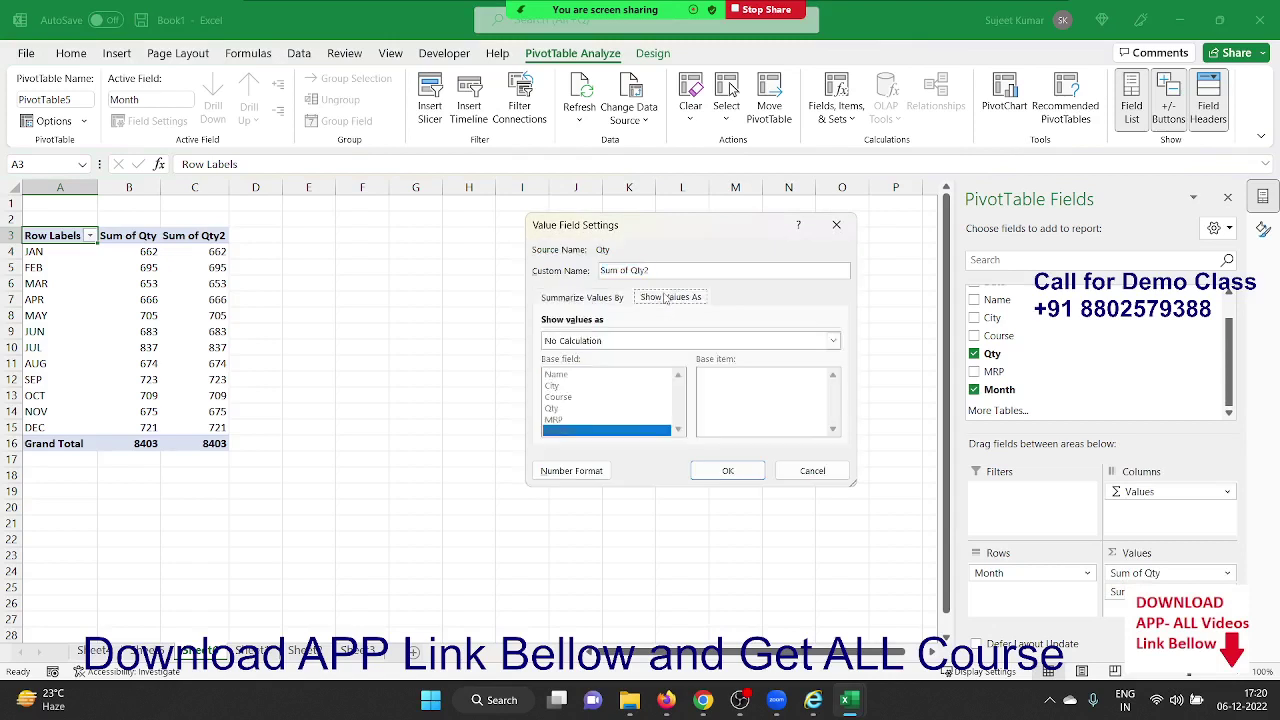
{"action": "left_click", "coordinate": [617, 341]}
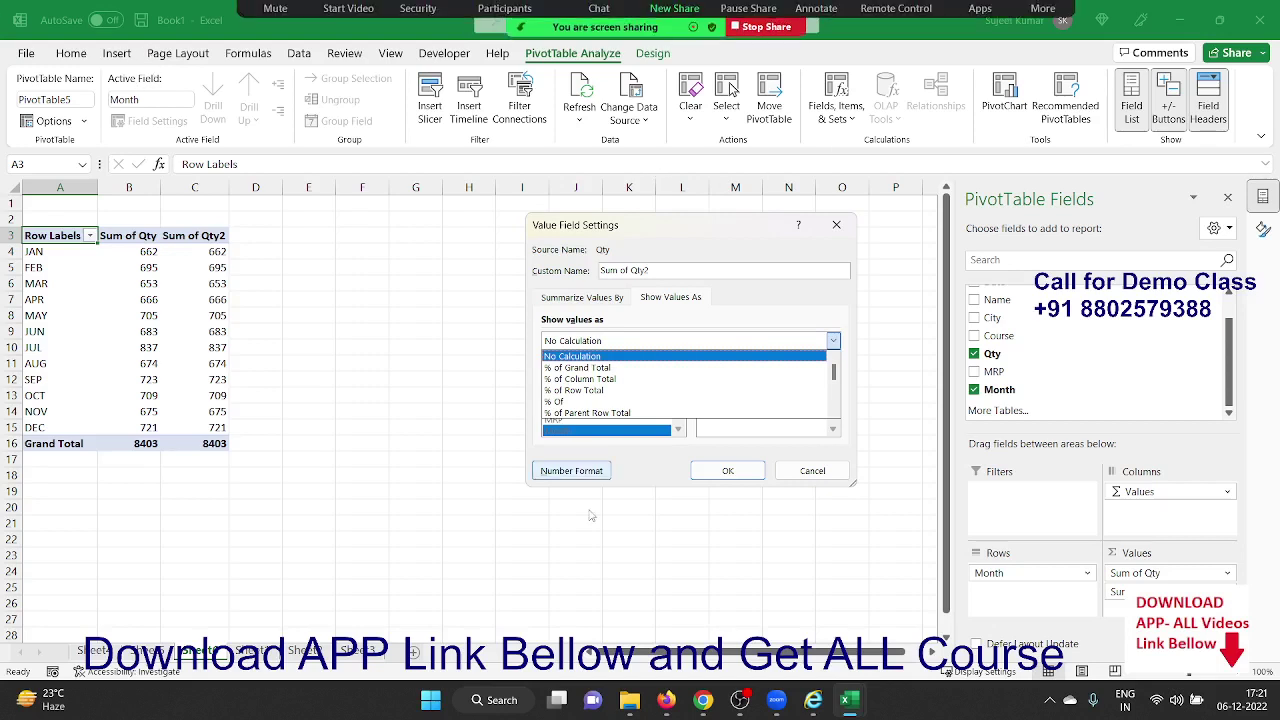
{"action": "scroll", "coordinate": [610, 395], "scroll_direction": "down", "scroll_amount": 2}
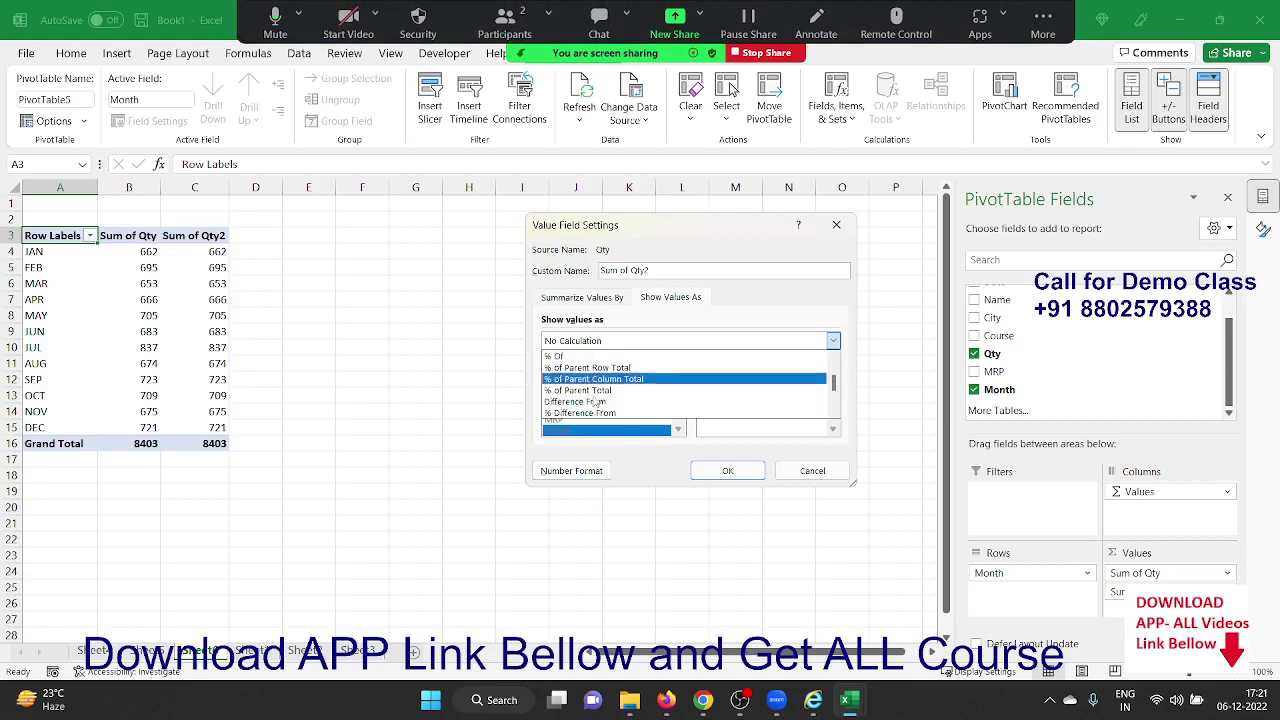
{"action": "left_click", "coordinate": [603, 412]}
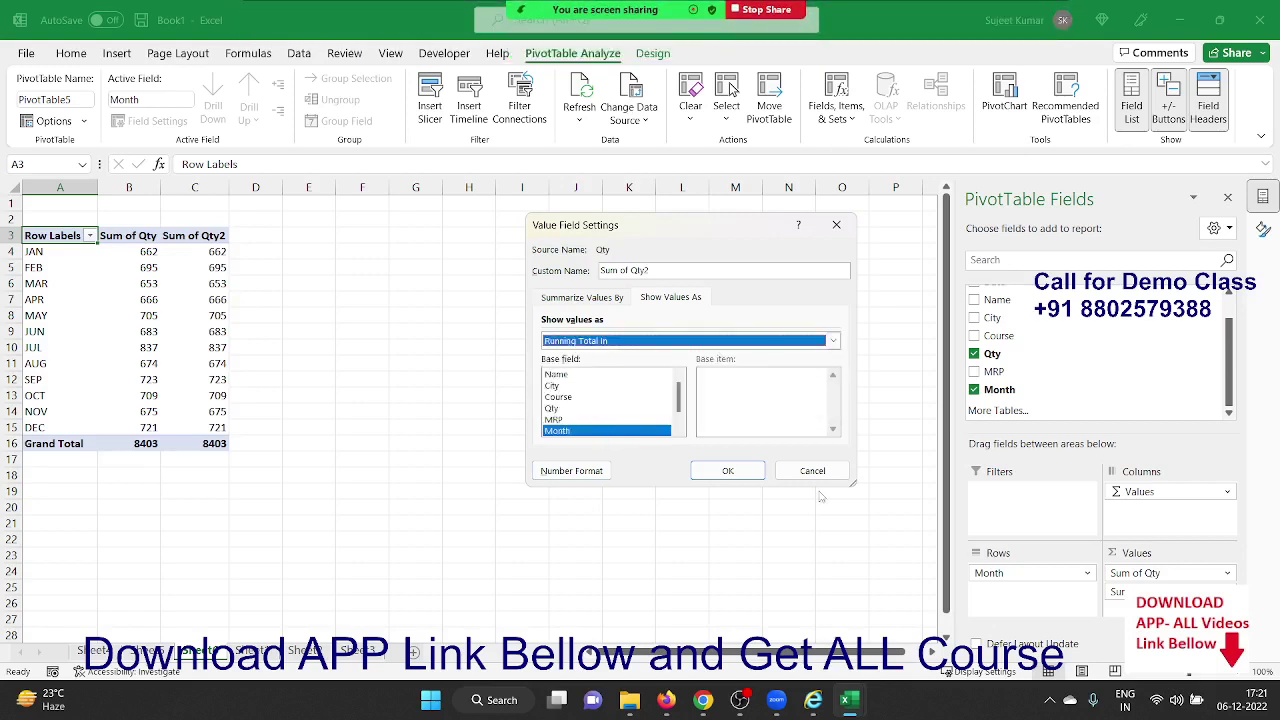
{"action": "left_click", "coordinate": [748, 470]}
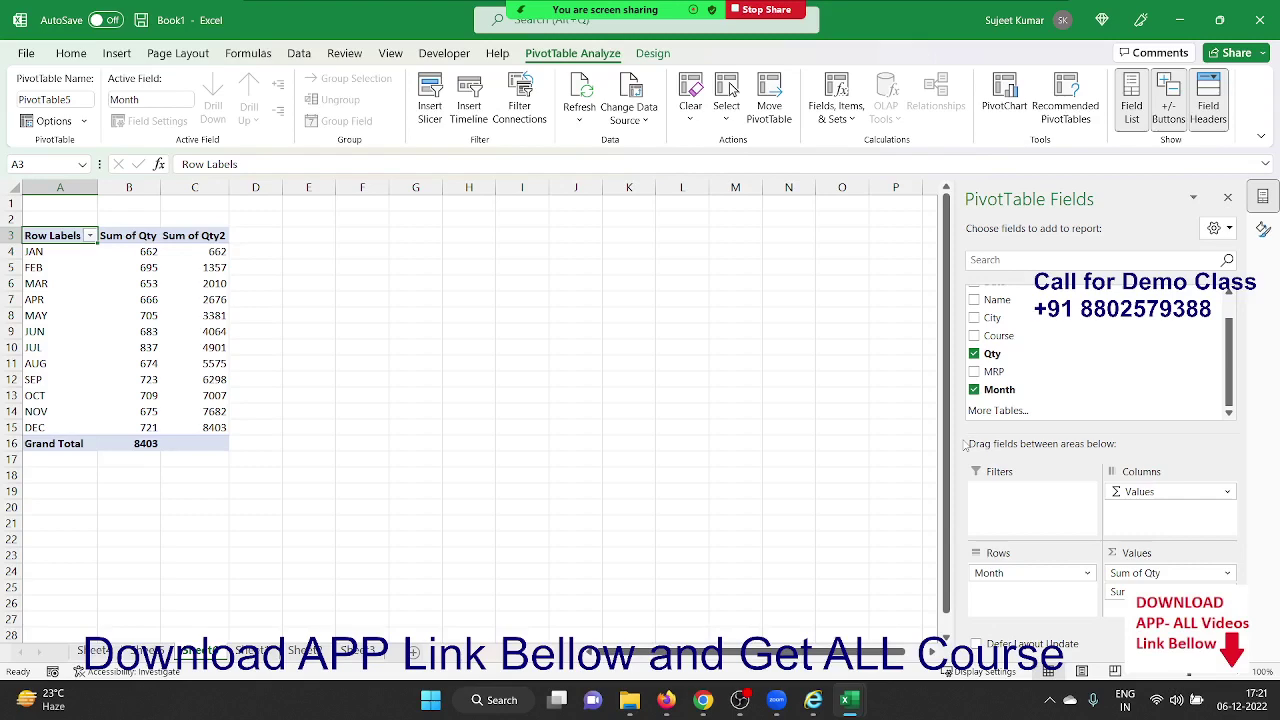
Close the Format Shape pane and open the recent workbook Day - 23 Dashboard Pivot 03 Complete.
{"action": "left_click", "coordinate": [427, 310]}
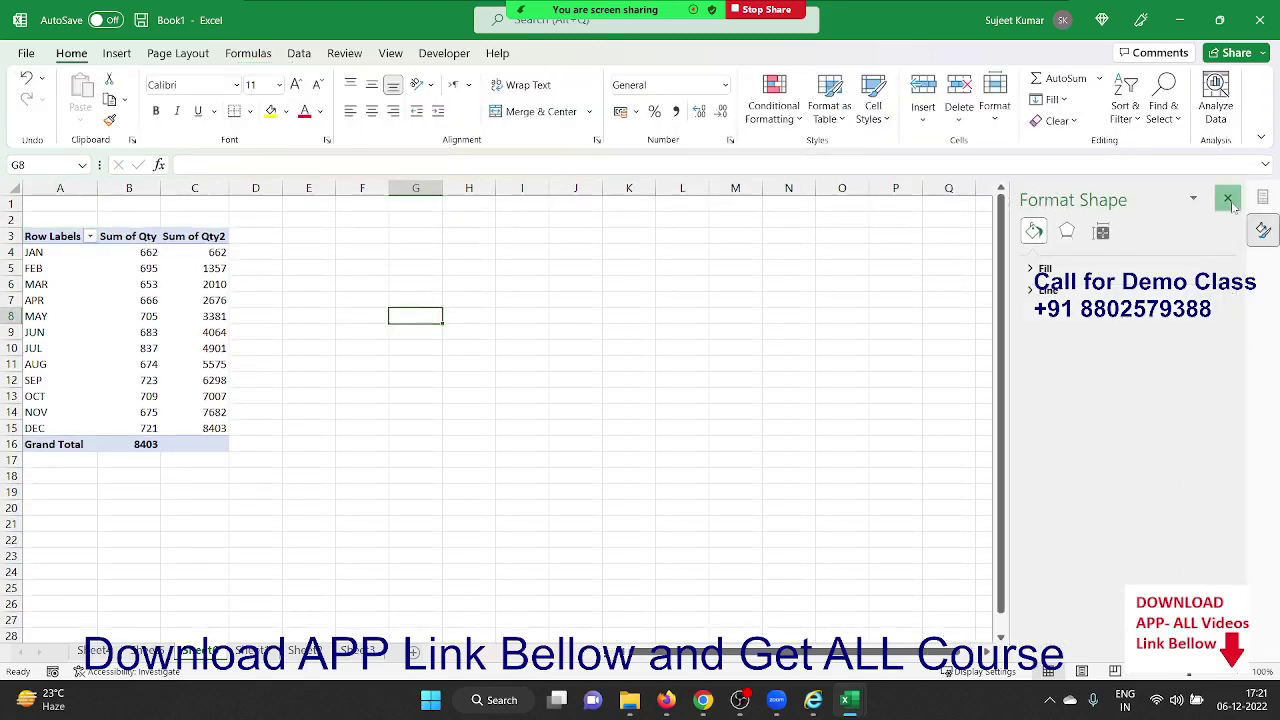
{"action": "left_click", "coordinate": [1229, 199]}
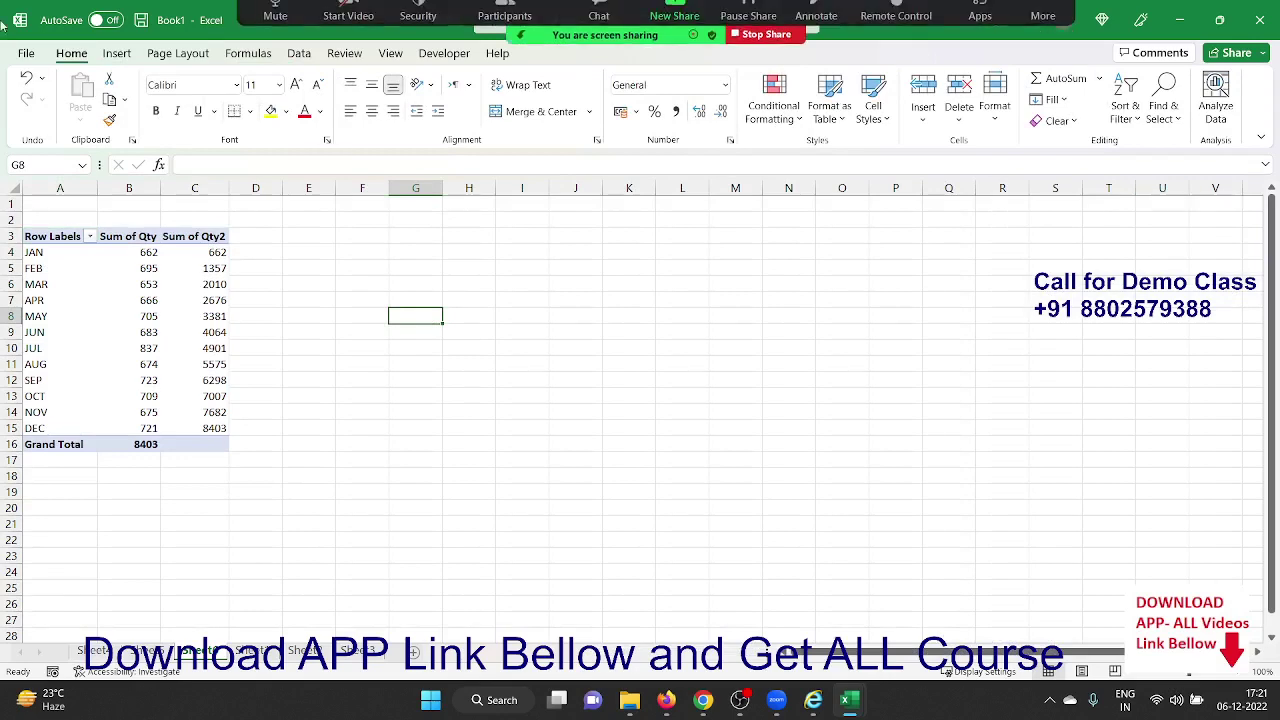
{"action": "left_click", "coordinate": [27, 53]}
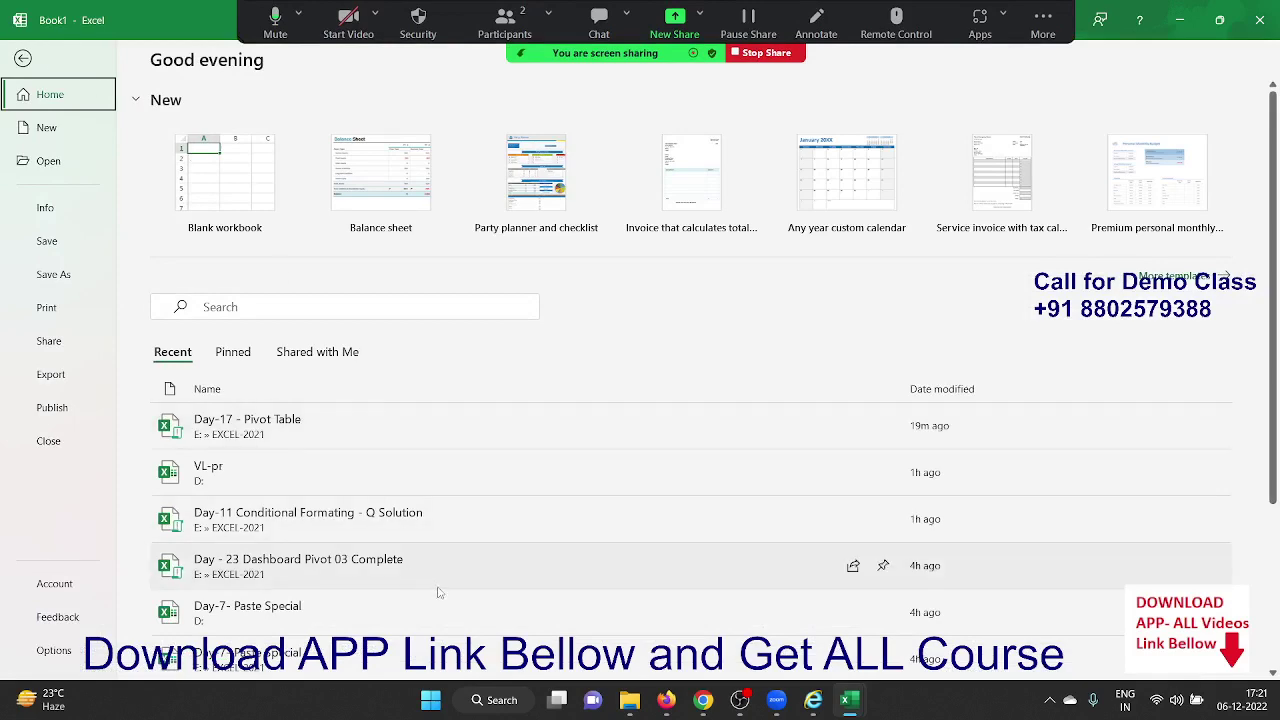
{"action": "scroll", "coordinate": [432, 562], "scroll_direction": "down", "scroll_amount": 1}
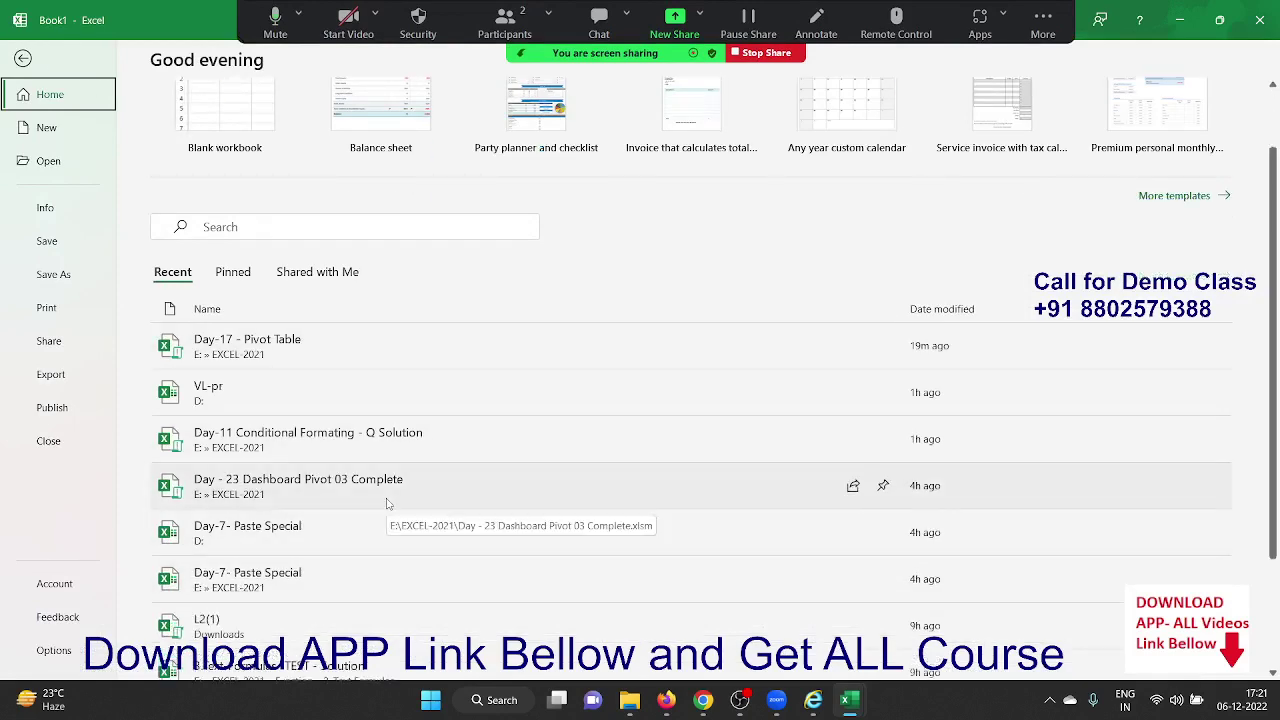
{"action": "left_click", "coordinate": [335, 482]}
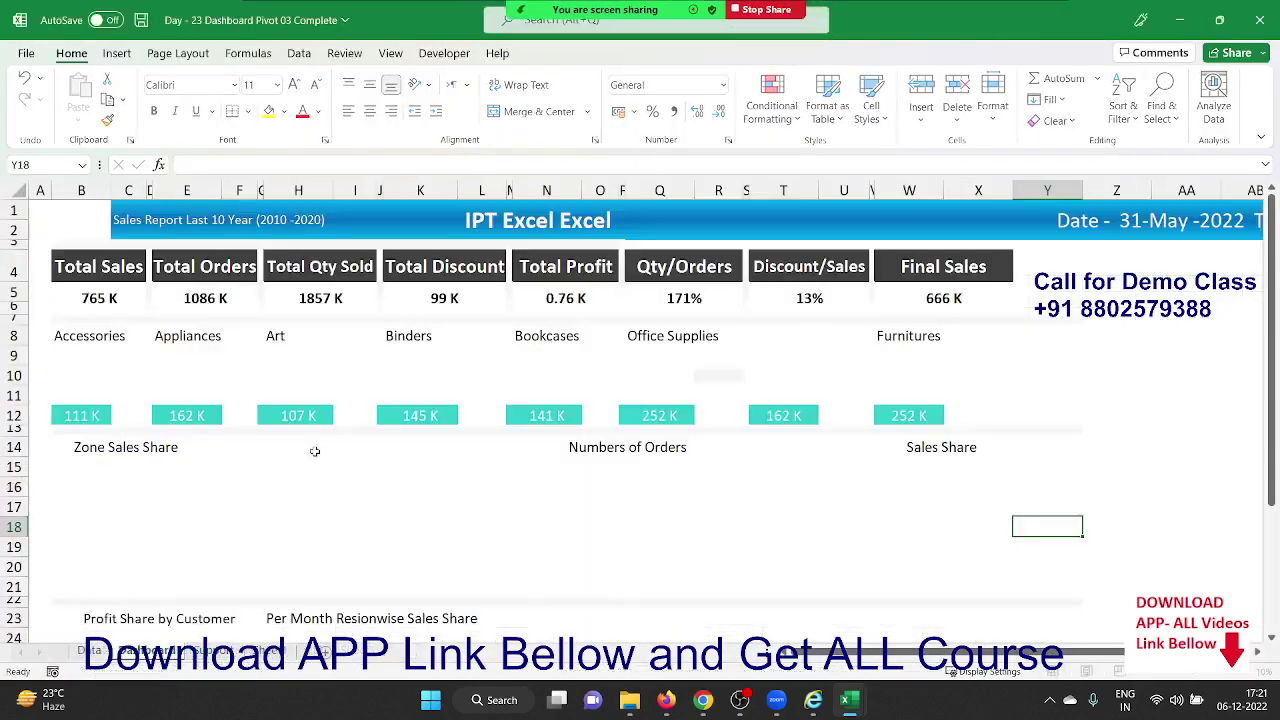
Look through the dashboard workbook, then close it to return to Book1.
{"action": "scroll", "coordinate": [375, 407], "scroll_direction": "down", "scroll_amount": 2}
{"action": "scroll", "coordinate": [375, 407], "scroll_direction": "down", "scroll_amount": 1}
{"action": "scroll", "coordinate": [375, 407], "scroll_direction": "down", "scroll_amount": 1}
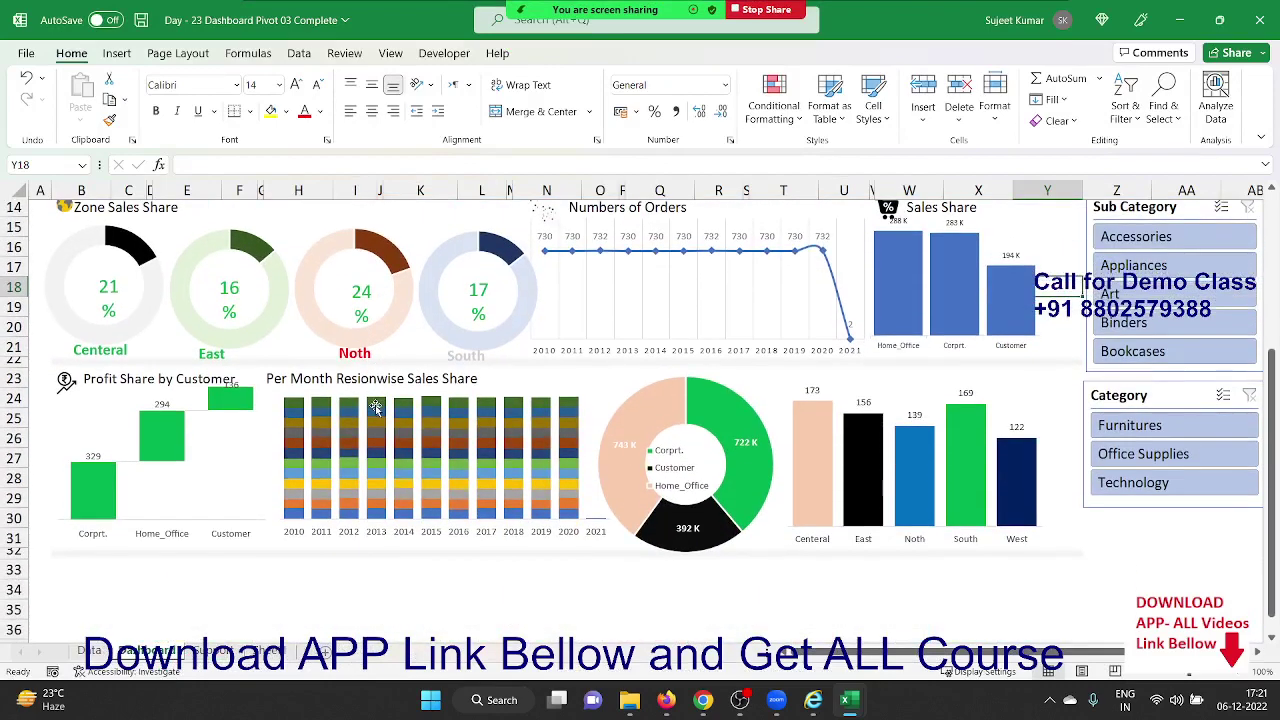
{"action": "scroll", "coordinate": [375, 407], "scroll_direction": "up", "scroll_amount": 2}
{"action": "scroll", "coordinate": [375, 407], "scroll_direction": "up", "scroll_amount": 2}
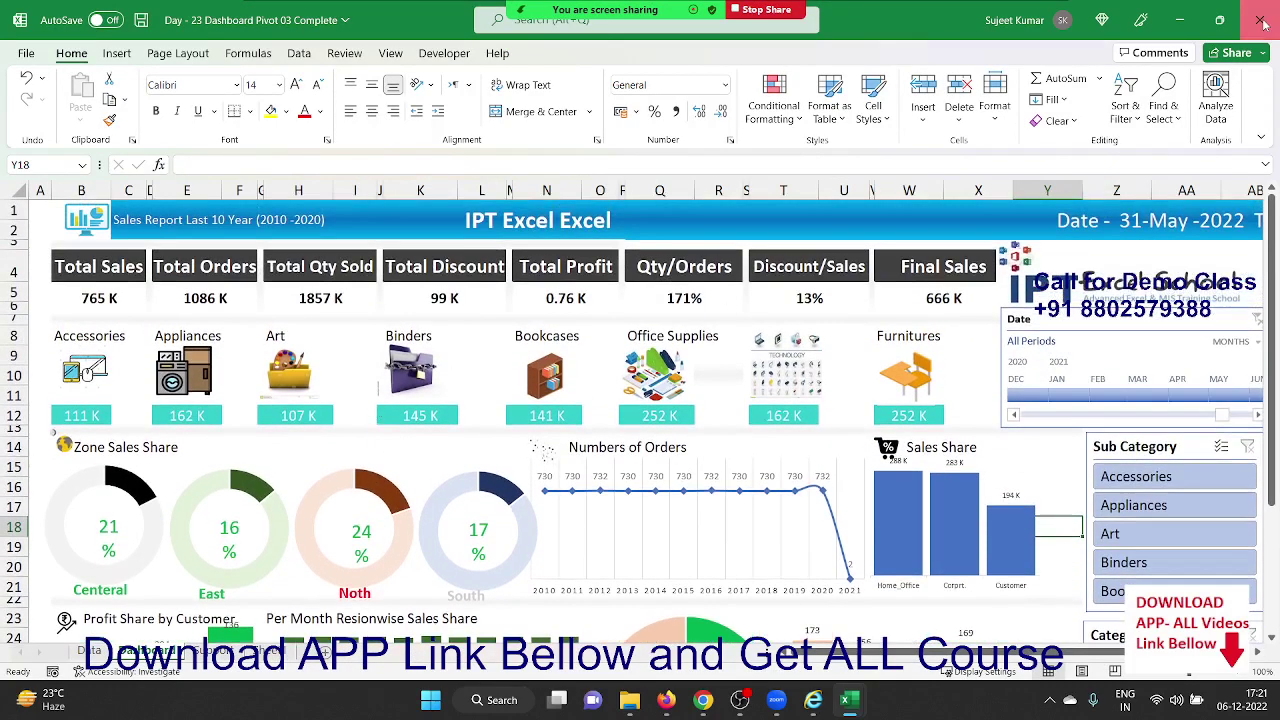
{"action": "left_click", "coordinate": [1262, 22]}
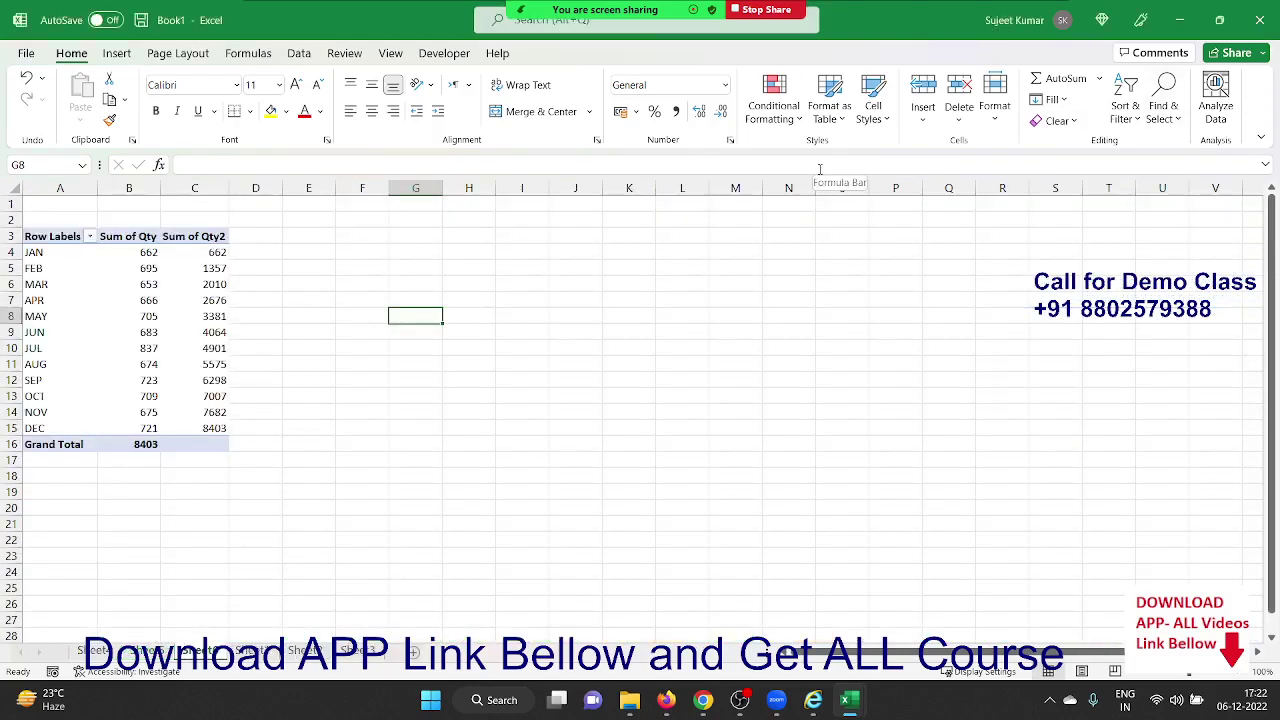